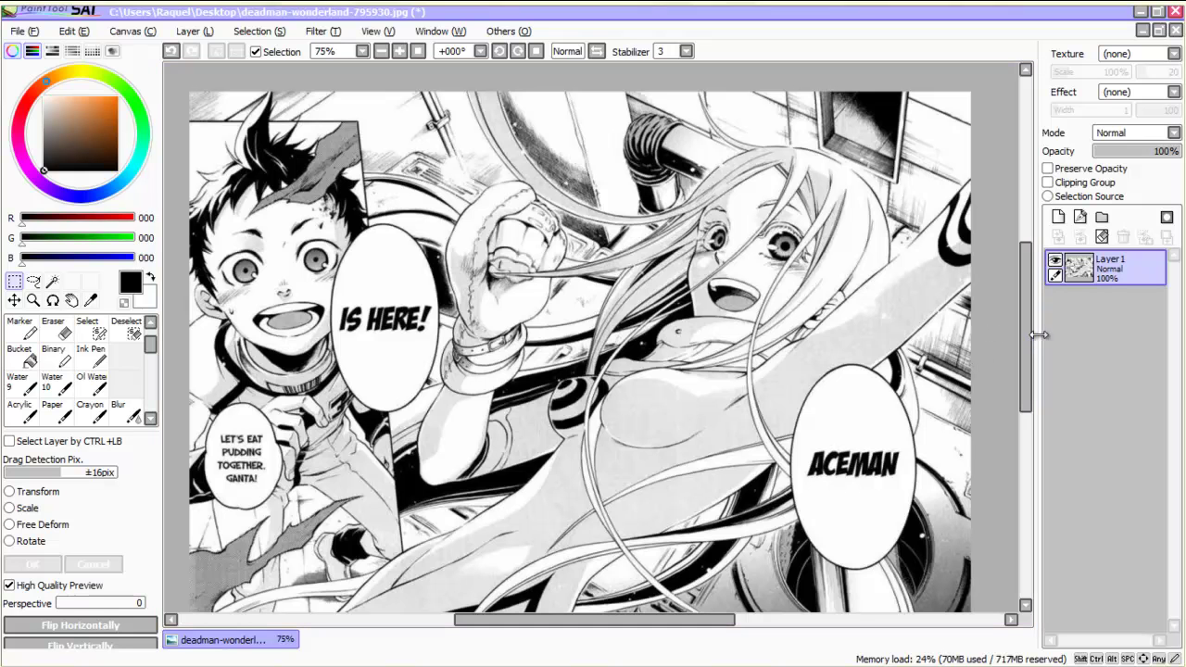
# Step: Add a new regular layer above the manga page layer
pyautogui.moveTo(1027, 350)
pyautogui.mouseDown()
pyautogui.moveTo(1032, 391)
pyautogui.moveTo(1038, 347)
pyautogui.mouseUp()
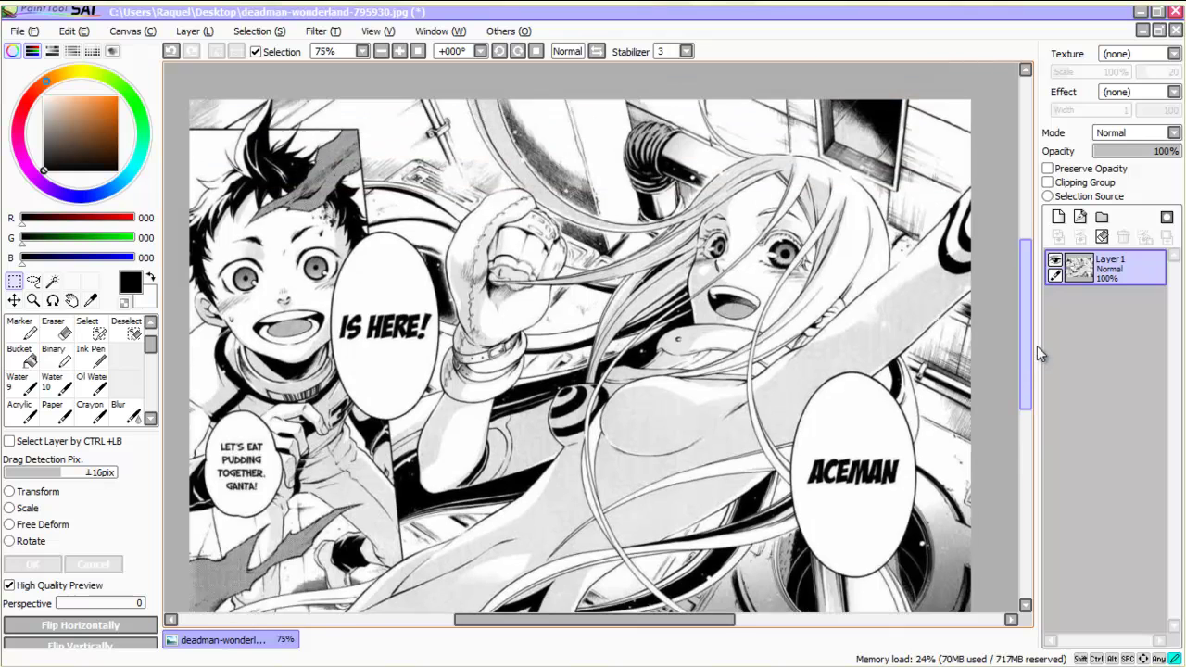
pyautogui.scroll(1, 1037, 346)
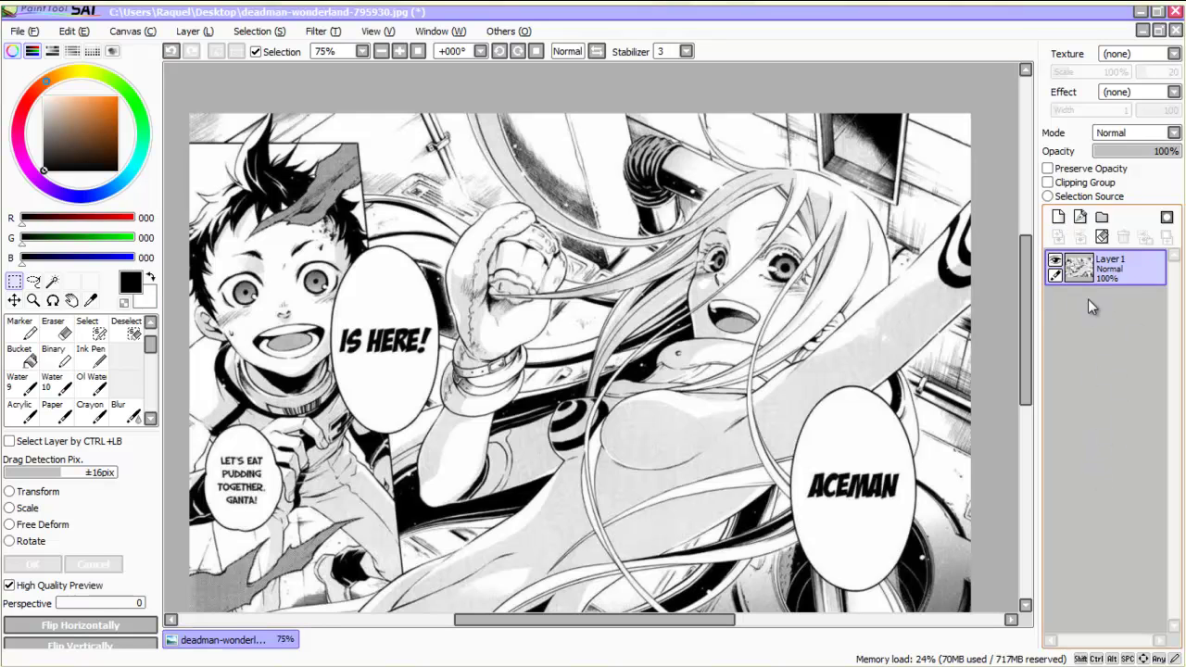
pyautogui.click(1059, 218)
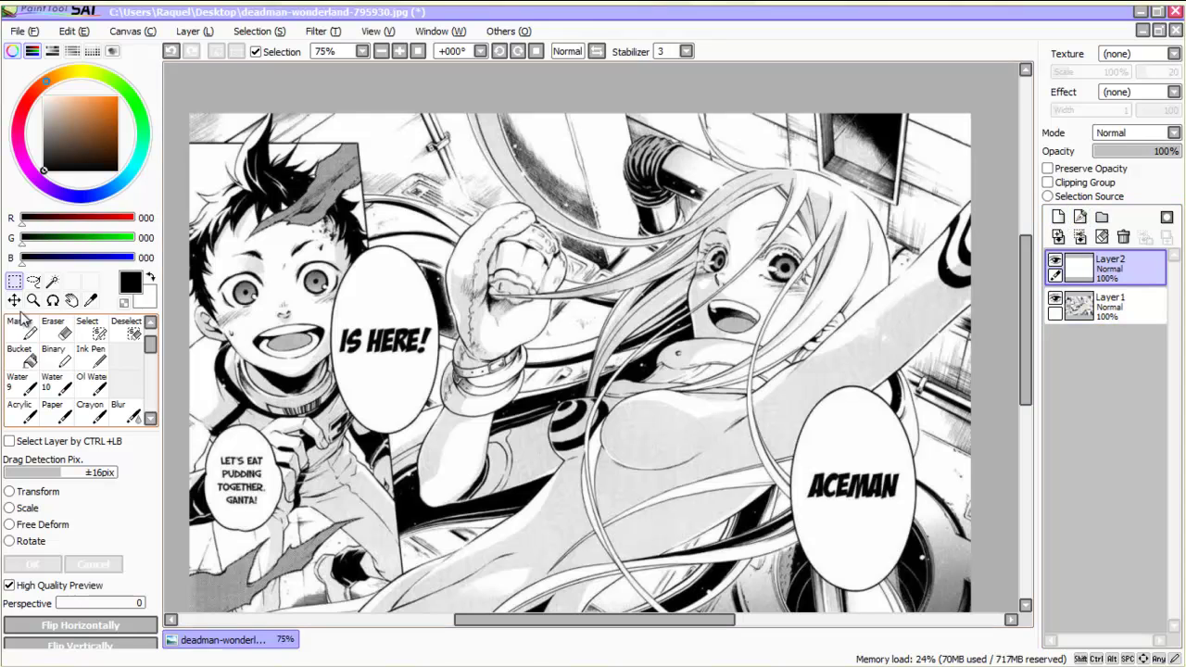
pyautogui.scroll(1, 151, 345)
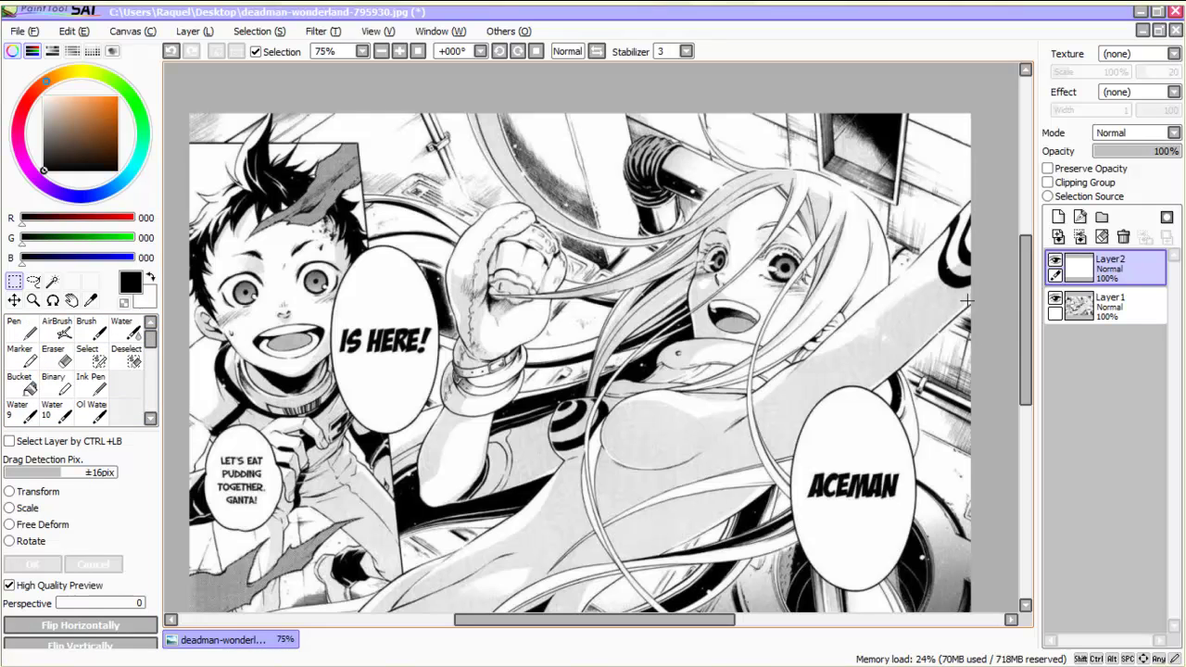
# Step: Add a linework layer above the manga page and delete the empty Layer2
pyautogui.click(1079, 217)
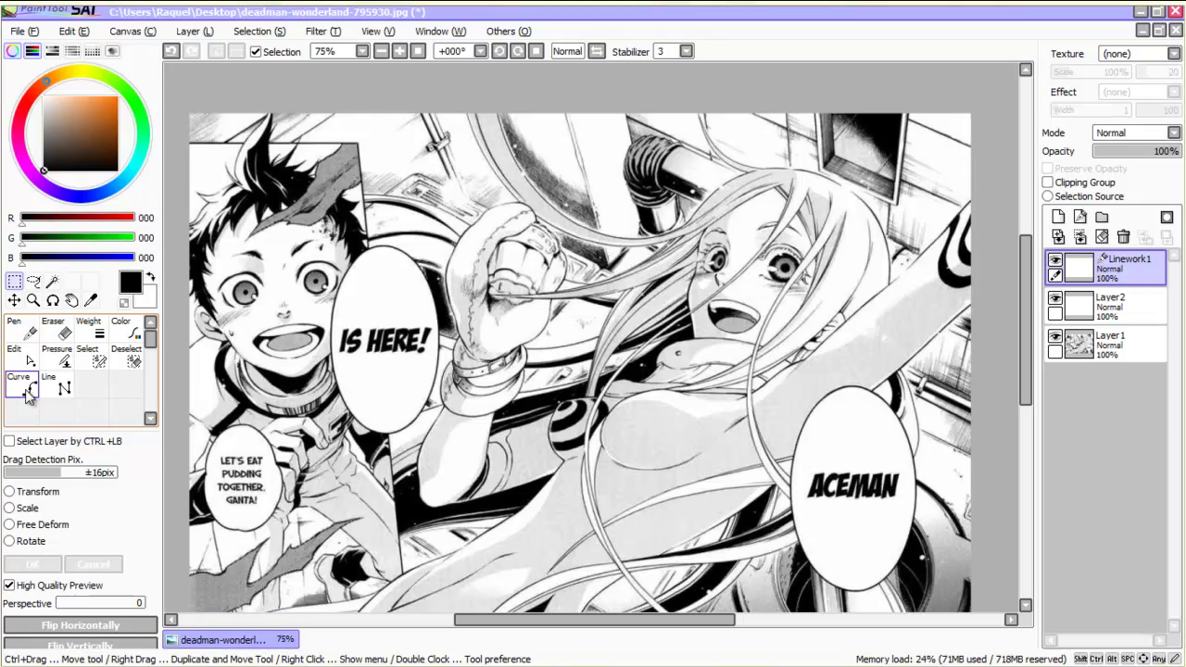
pyautogui.click(26, 394)
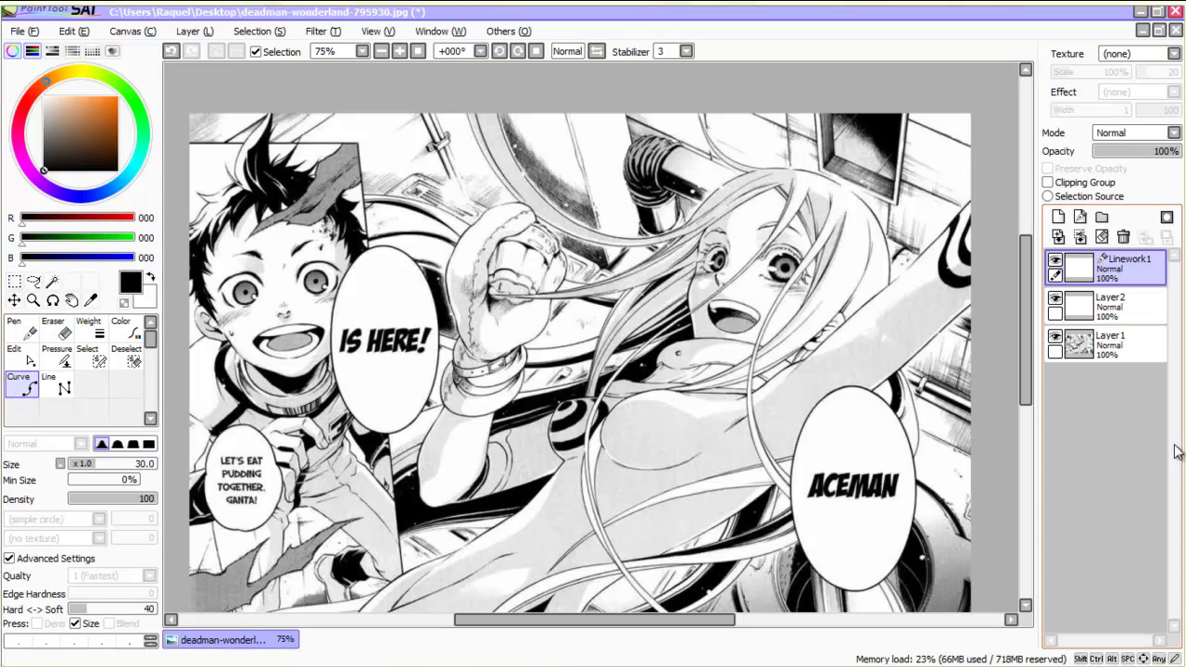
pyautogui.click(1109, 305)
pyautogui.click(1123, 236)
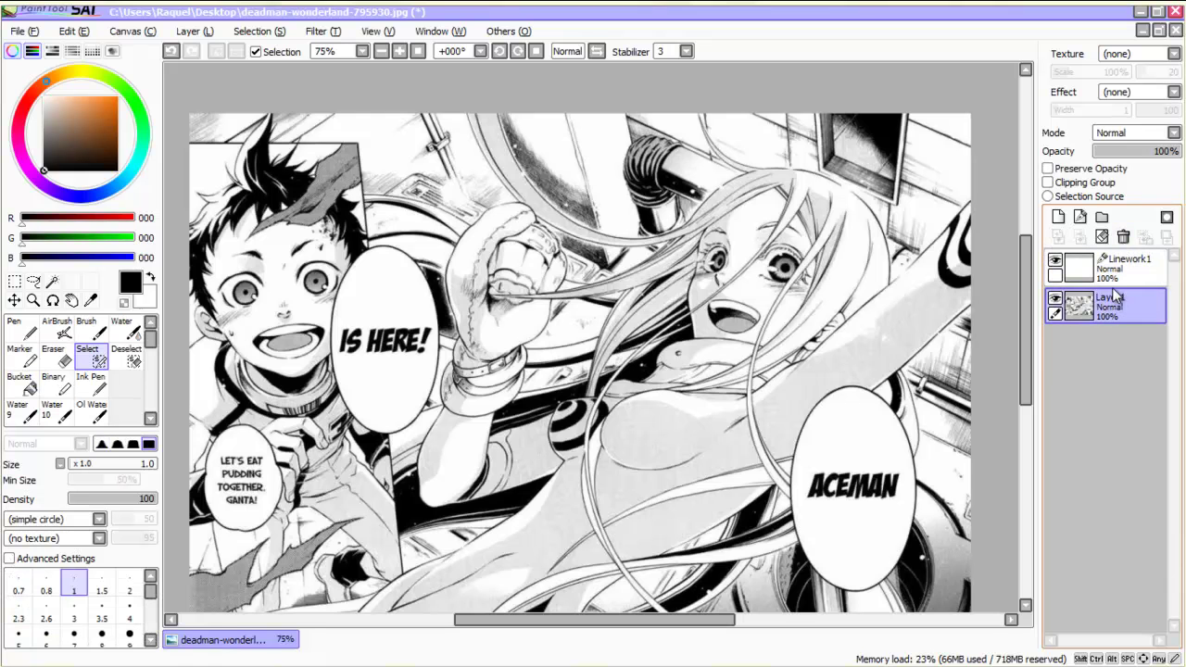
# Step: Lower the opacity of the manga page layer, Layer1, to 49% as a tracing guide
pyautogui.click(1116, 269)
pyautogui.click(1114, 305)
pyautogui.moveTo(1027, 301)
pyautogui.mouseDown()
pyautogui.moveTo(1022, 344)
pyautogui.moveTo(1029, 292)
pyautogui.mouseUp()
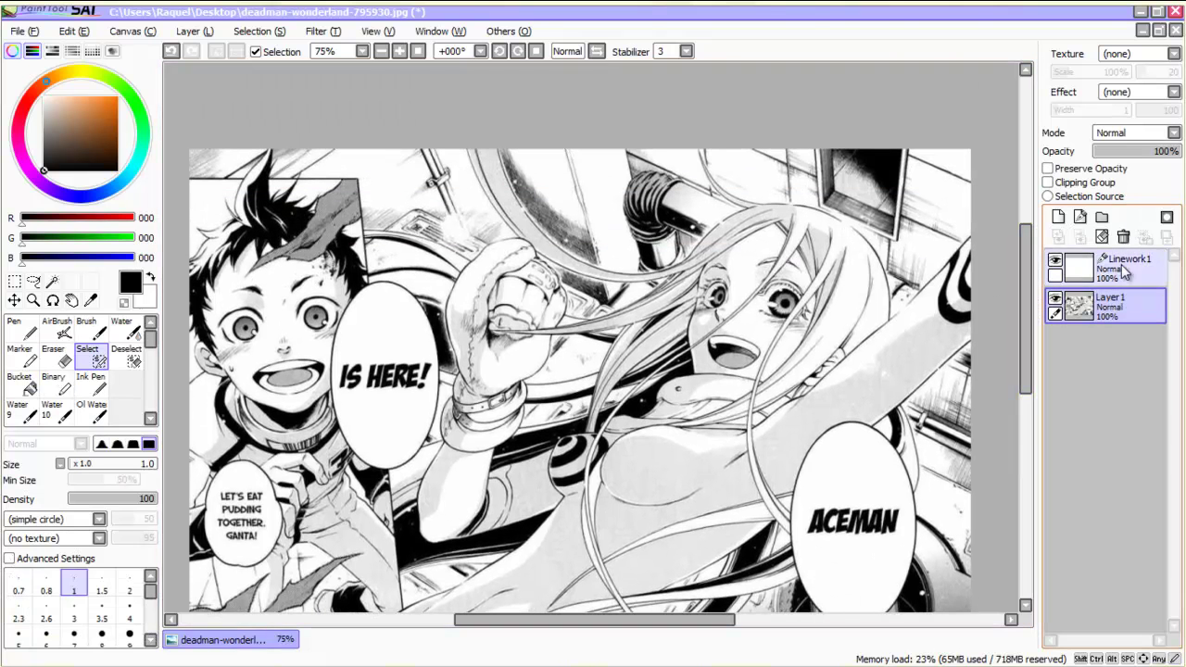
pyautogui.moveTo(1163, 158); pyautogui.dragTo(1141, 162)
pyautogui.moveTo(1027, 271)
pyautogui.mouseDown()
pyautogui.moveTo(1024, 309)
pyautogui.moveTo(1026, 287)
pyautogui.mouseUp()
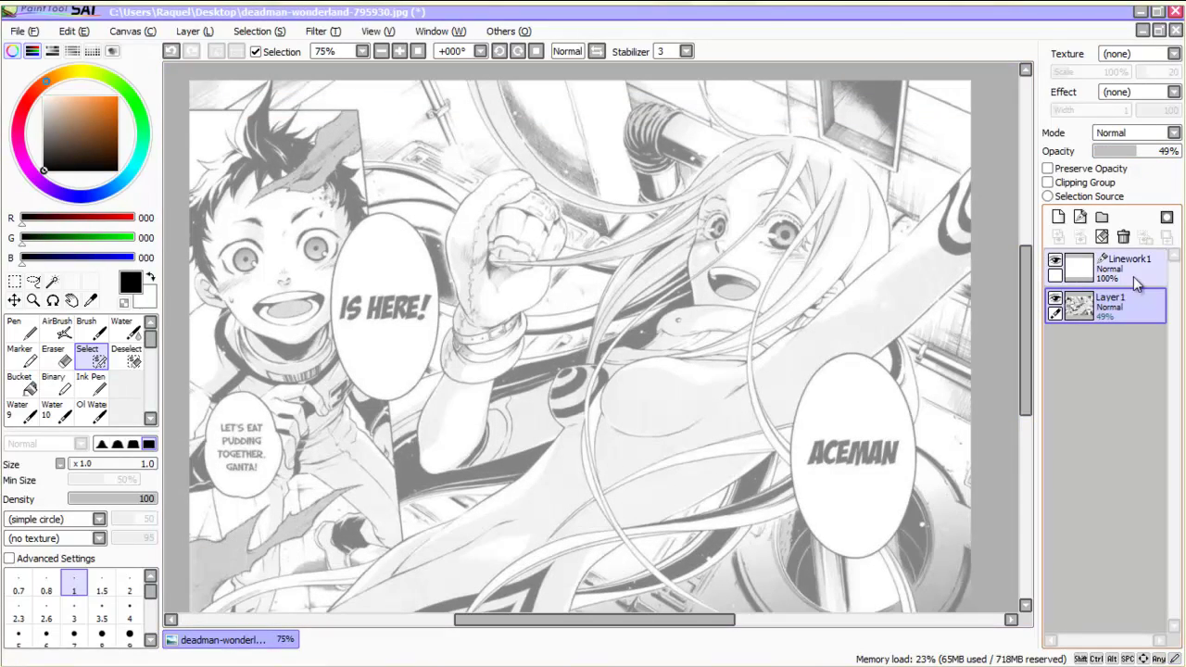
# Step: On the Linework1 layer, set the Curve tool's size to 1.4 with the x 0.1 size multiplier
pyautogui.click(1153, 282)
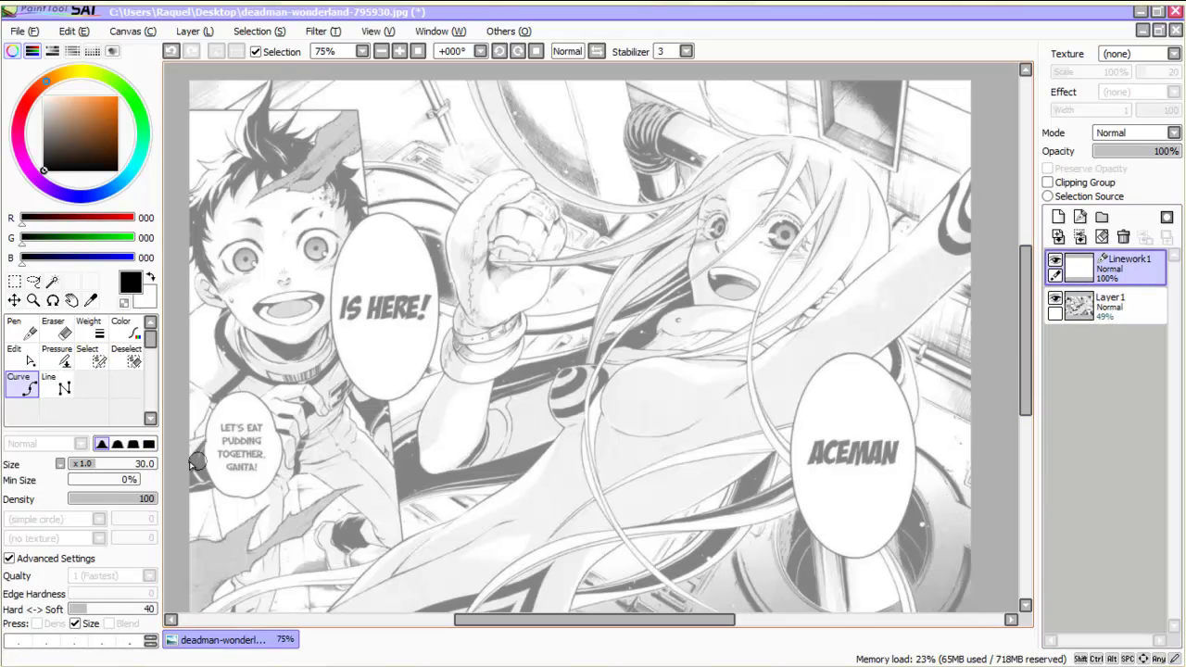
pyautogui.click(59, 466)
pyautogui.click(61, 466)
pyautogui.click(62, 466)
pyautogui.click(84, 478)
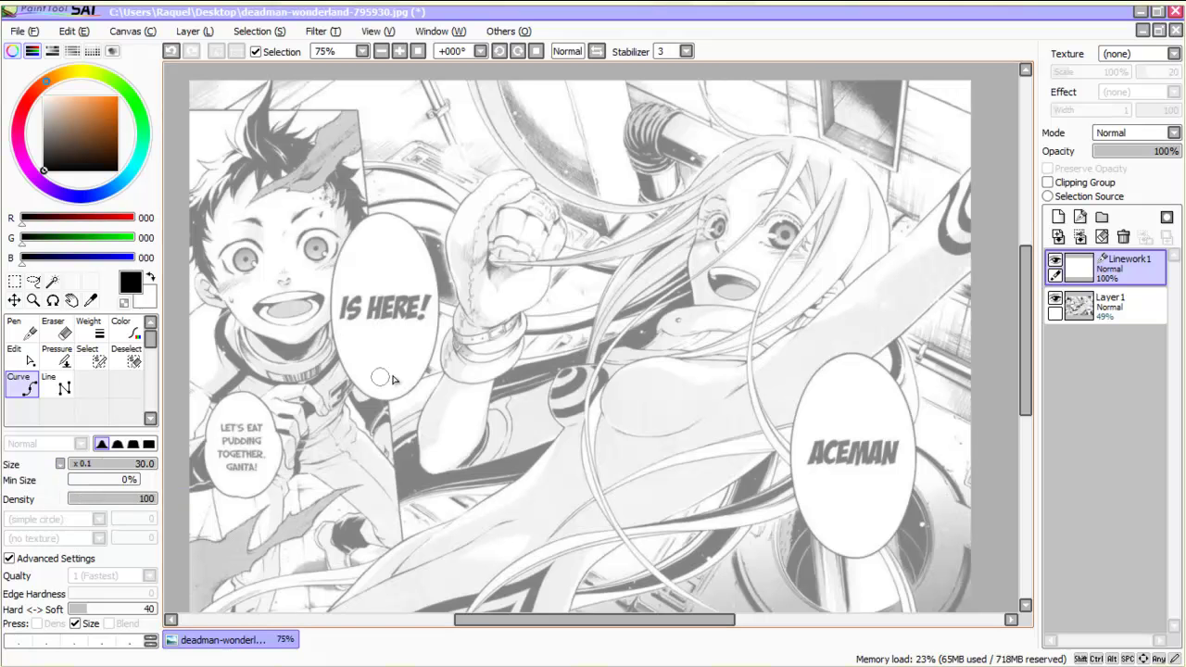
pyautogui.scroll(1, 831, 173)
pyautogui.scroll(-1, 746, 215)
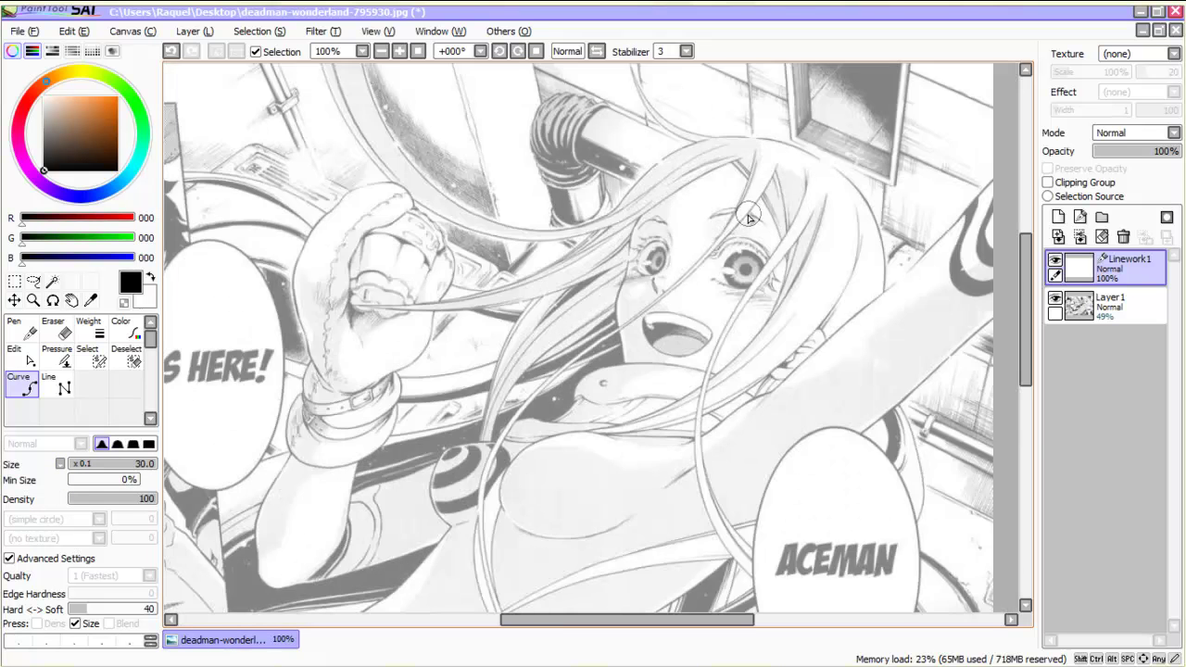
pyautogui.scroll(2, 743, 219)
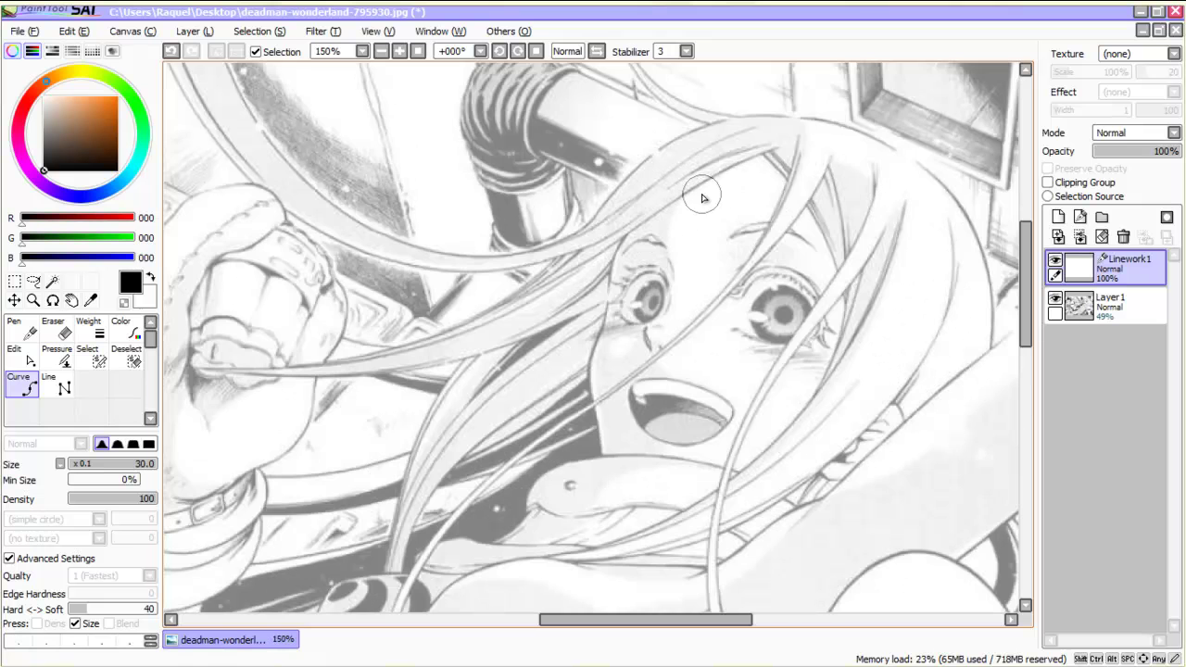
pyautogui.click(88, 463)
pyautogui.moveTo(87, 462); pyautogui.dragTo(82, 467)
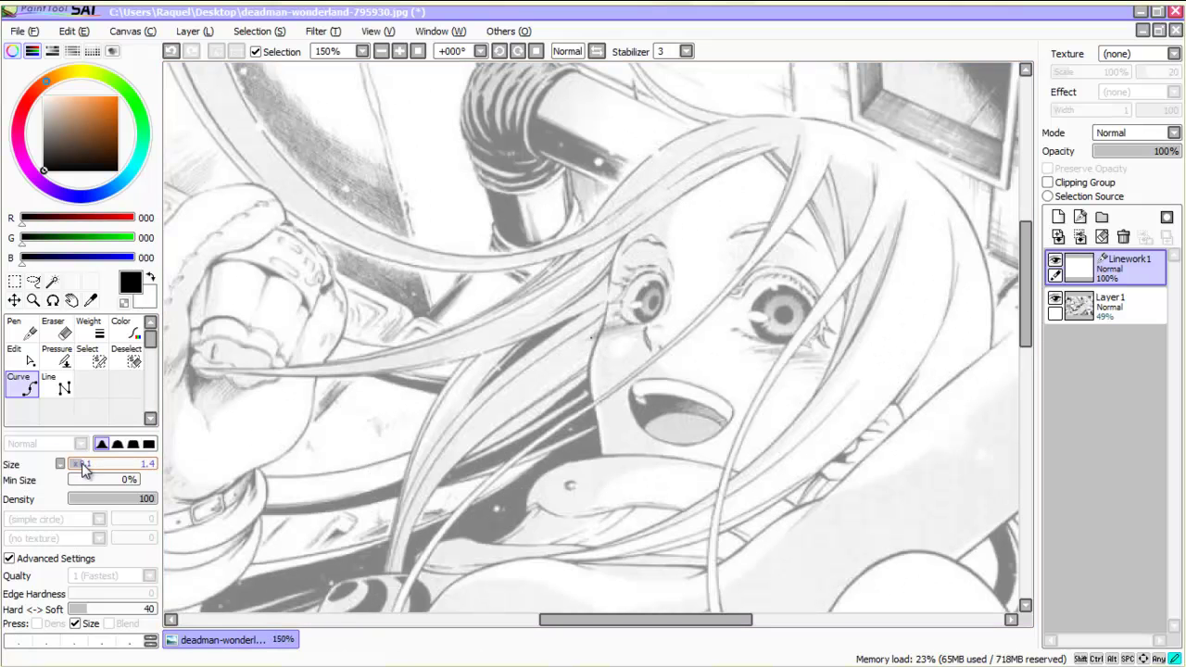
# Step: Trace the hair strand above the girl's forehead with a curve and adjust its anchor points
pyautogui.click(577, 240)
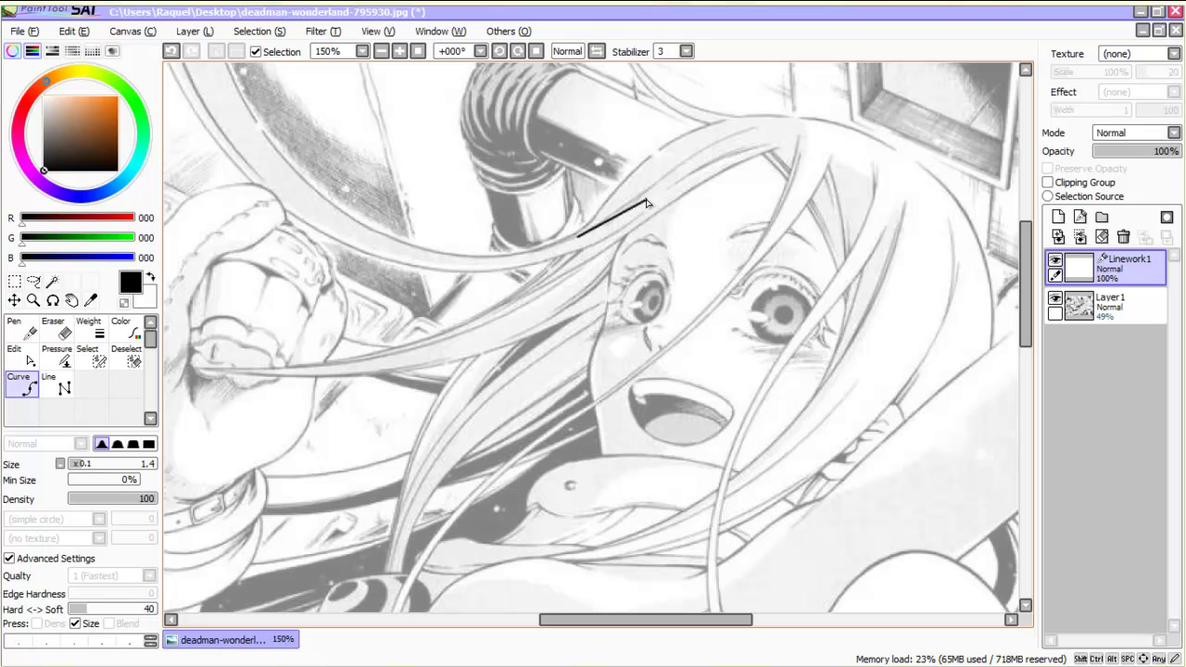
pyautogui.click(689, 157)
pyautogui.doubleClick(755, 130)
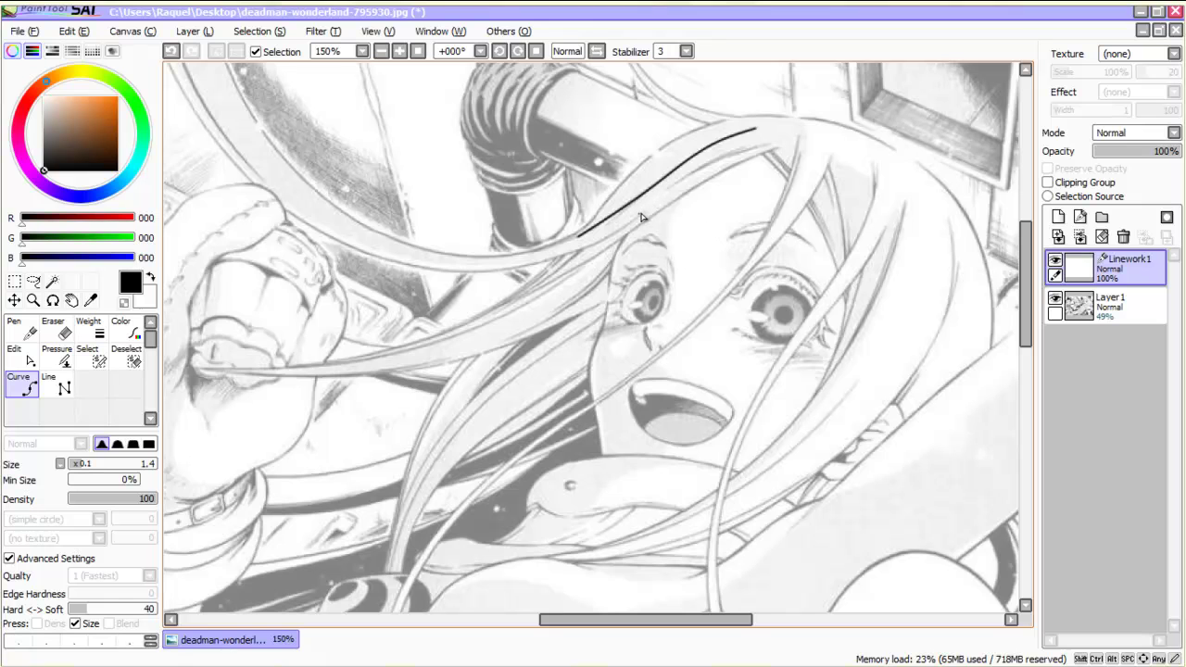
pyautogui.press('ctrl')
pyautogui.moveTo(614, 214); pyautogui.dragTo(613, 216)
pyautogui.moveTo(1023, 292)
pyautogui.mouseDown()
pyautogui.moveTo(1021, 368)
pyautogui.moveTo(1011, 270)
pyautogui.moveTo(1003, 285)
pyautogui.mouseUp()
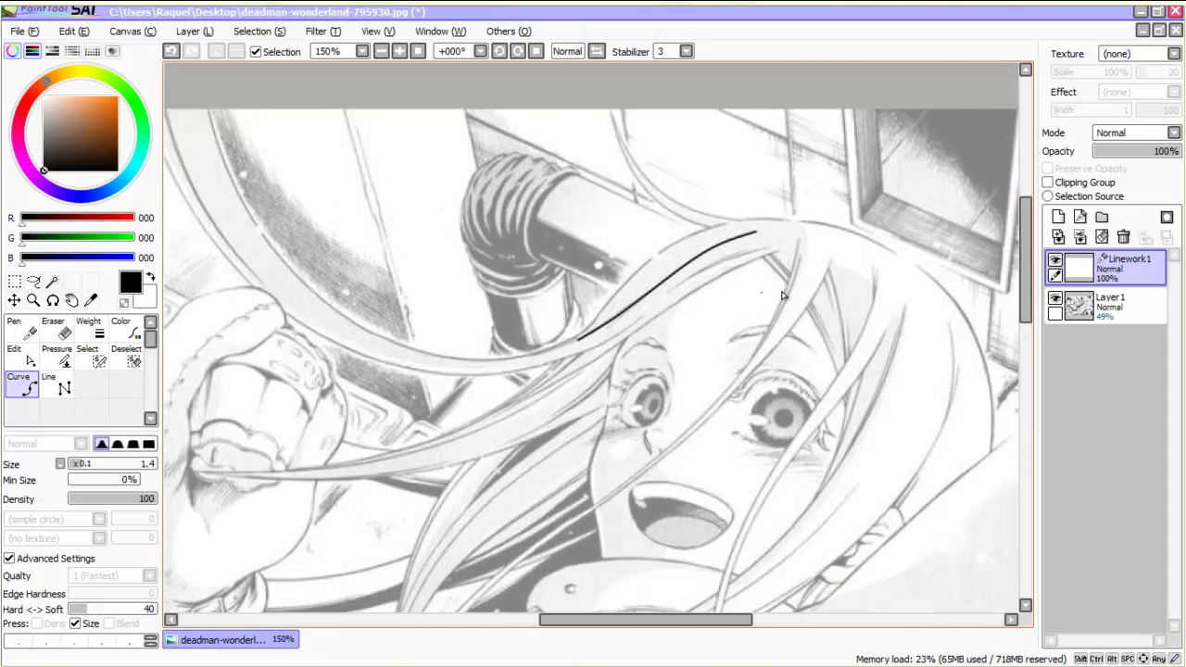
pyautogui.moveTo(577, 341)
pyautogui.mouseDown()
pyautogui.moveTo(209, 109)
pyautogui.moveTo(257, 225)
pyautogui.moveTo(324, 294)
pyautogui.moveTo(399, 340)
pyautogui.moveTo(580, 340)
pyautogui.moveTo(559, 347)
pyautogui.mouseUp()
# Step: Trace the outer hair outline from beside the girl's raised arm over the crown to the loose strand's tip above her head
pyautogui.click(991, 453)
pyautogui.click(995, 417)
pyautogui.click(966, 321)
pyautogui.click(920, 269)
pyautogui.click(860, 236)
pyautogui.click(808, 222)
pyautogui.click(746, 220)
pyautogui.click(672, 201)
pyautogui.click(624, 146)
pyautogui.doubleClick(610, 113)
# Step: Trace the hair edge sweeping from the crown toward the fist and the second edge of the loose strand above the head
pyautogui.click(726, 223)
pyautogui.click(663, 248)
pyautogui.click(621, 285)
pyautogui.click(592, 323)
pyautogui.doubleClick(511, 359)
pyautogui.click(713, 227)
pyautogui.click(665, 207)
# Step: Trace one edge of the long hair strand that crosses the girl's face from the fringe down past her mouth
pyautogui.click(748, 367)
pyautogui.click(697, 423)
pyautogui.click(645, 468)
pyautogui.click(578, 516)
pyautogui.doubleClick(472, 595)
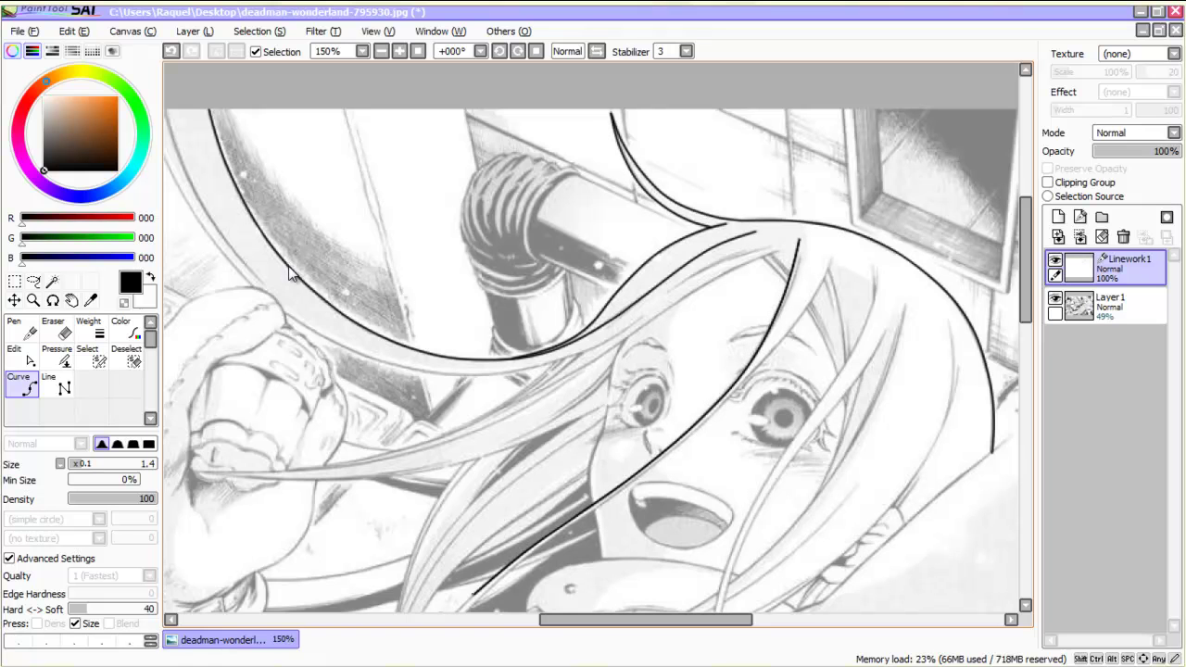
# Step: Continue the long face-crossing strand down over the chest and torso to its tip near the page's lower edge
pyautogui.press('Down')
pyautogui.press('Left')
pyautogui.click(505, 432)
pyautogui.click(470, 534)
pyautogui.press('Down')
pyautogui.click(472, 390)
pyautogui.click(487, 447)
pyautogui.click(513, 505)
pyautogui.click(548, 561)
pyautogui.press('Down')
pyautogui.click(591, 414)
pyautogui.click(635, 458)
pyautogui.click(756, 517)
pyautogui.doubleClick(781, 526)
# Step: Trace the remaining edges of the long strand where it passes over the torso and tapers to its tip
pyautogui.click(472, 245)
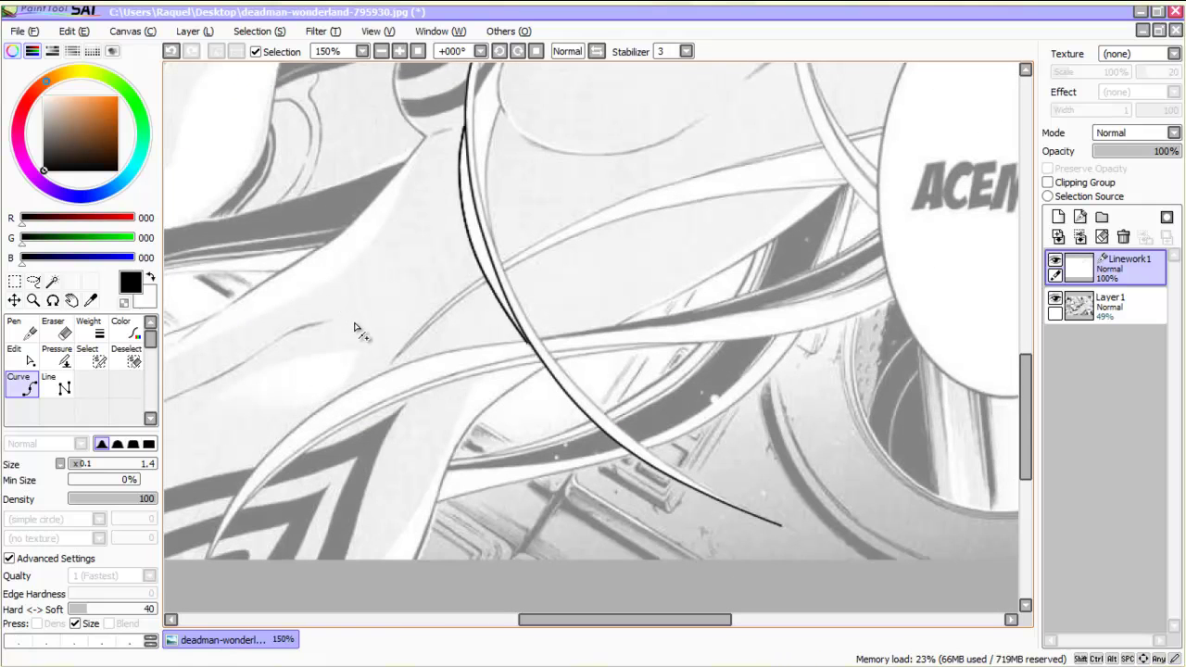
pyautogui.doubleClick(528, 341)
pyautogui.press('Up')
pyautogui.press('Down')
pyautogui.click(501, 130)
pyautogui.click(486, 196)
pyautogui.click(500, 283)
pyautogui.click(540, 362)
pyautogui.click(595, 425)
pyautogui.click(655, 480)
pyautogui.doubleClick(719, 517)
# Step: Trace the second edge of the strand crossing the face and the short hair edge beside the chest
pyautogui.moveTo(1026, 412); pyautogui.dragTo(1026, 356)
pyautogui.scroll(5, 416, 353)
pyautogui.press('Return')
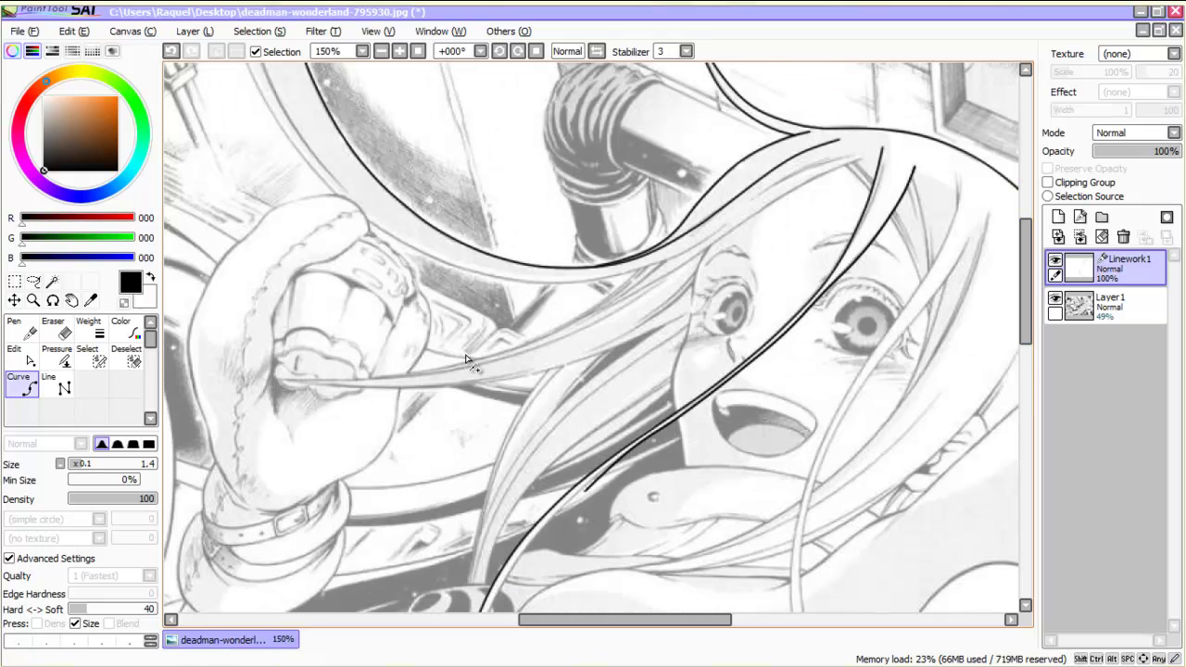
pyautogui.scroll(-6, 483, 369)
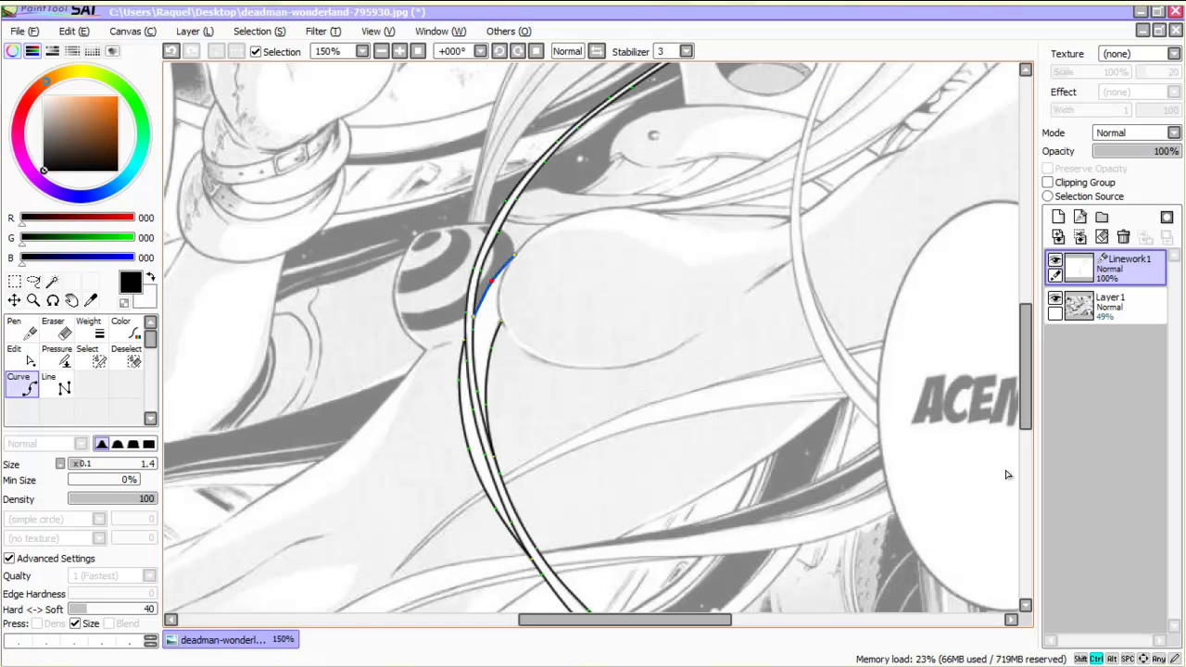
# Step: Trace the second edge of the long strand sweeping above the fist and the fringe lines over the forehead
pyautogui.scroll(6, 993, 458)
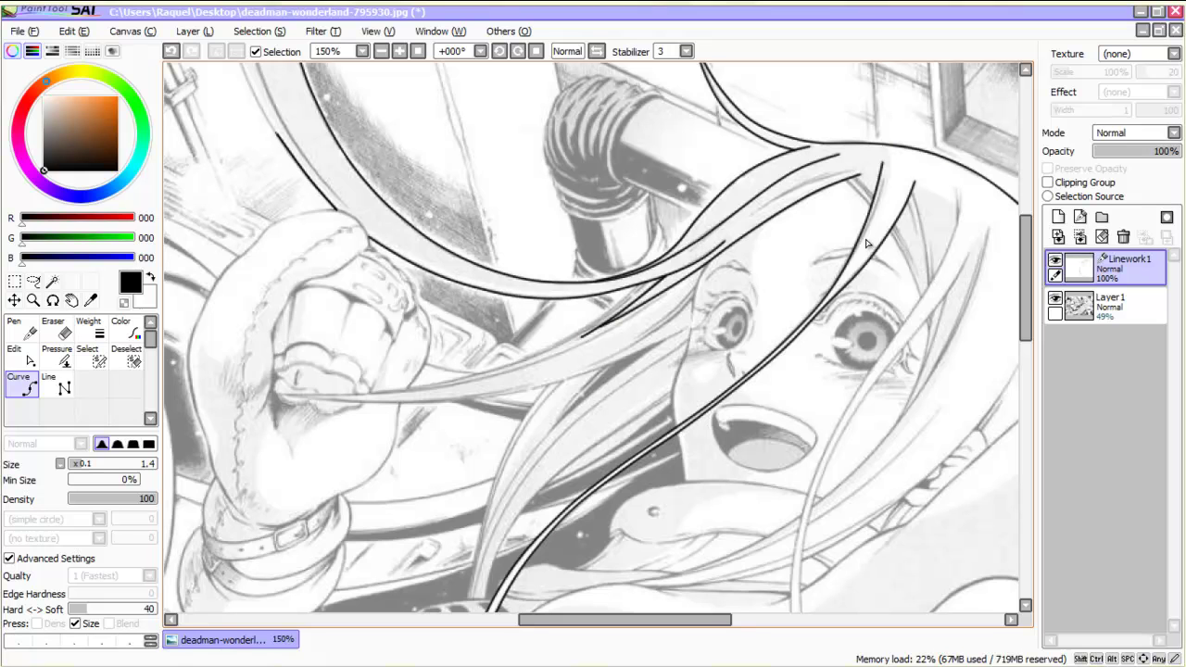
pyautogui.scroll(2, 815, 226)
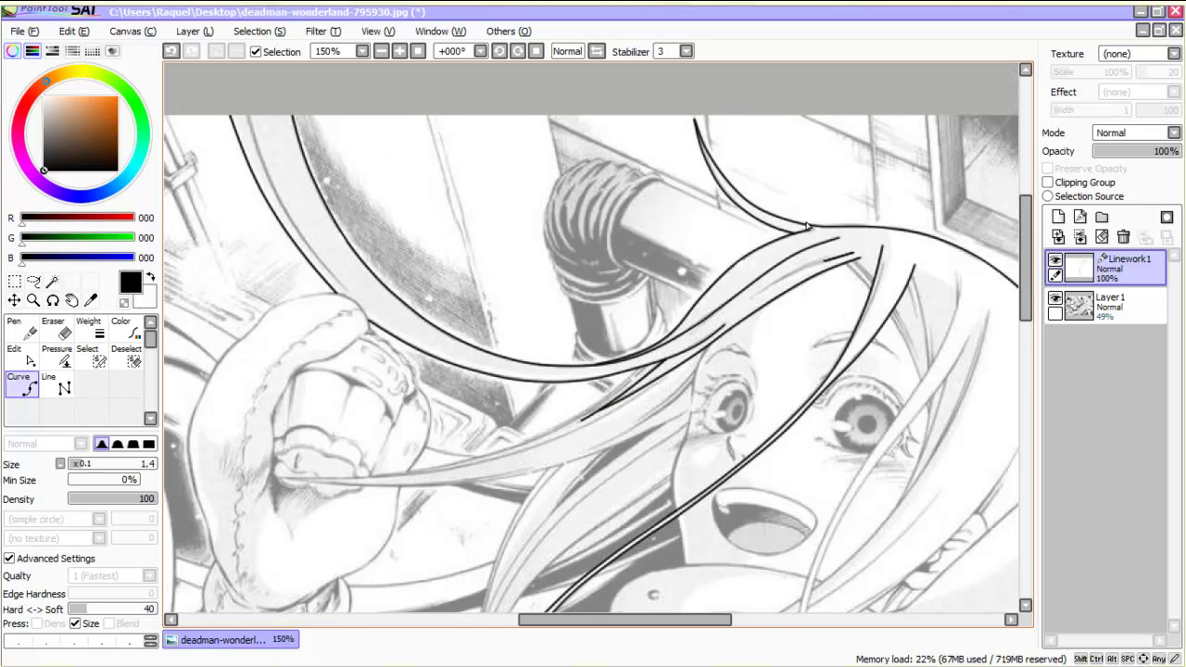
pyautogui.doubleClick(752, 298)
pyautogui.scroll(-3, 674, 204)
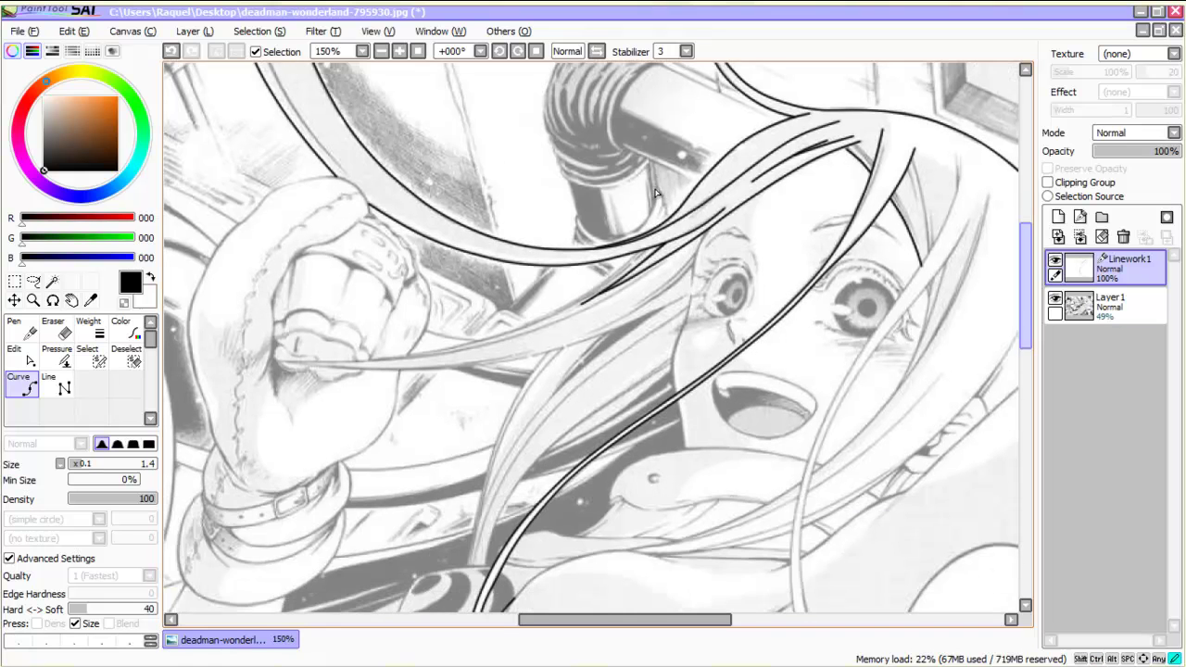
# Step: Trace the thin hair strands between the parting and the temple, beside the eye nearer the raised arm
pyautogui.doubleClick(923, 335)
pyautogui.keyDown('ctrl'); pyautogui.moveTo(923, 335); pyautogui.dragTo(925, 328); pyautogui.keyUp('ctrl')
pyautogui.click(917, 170)
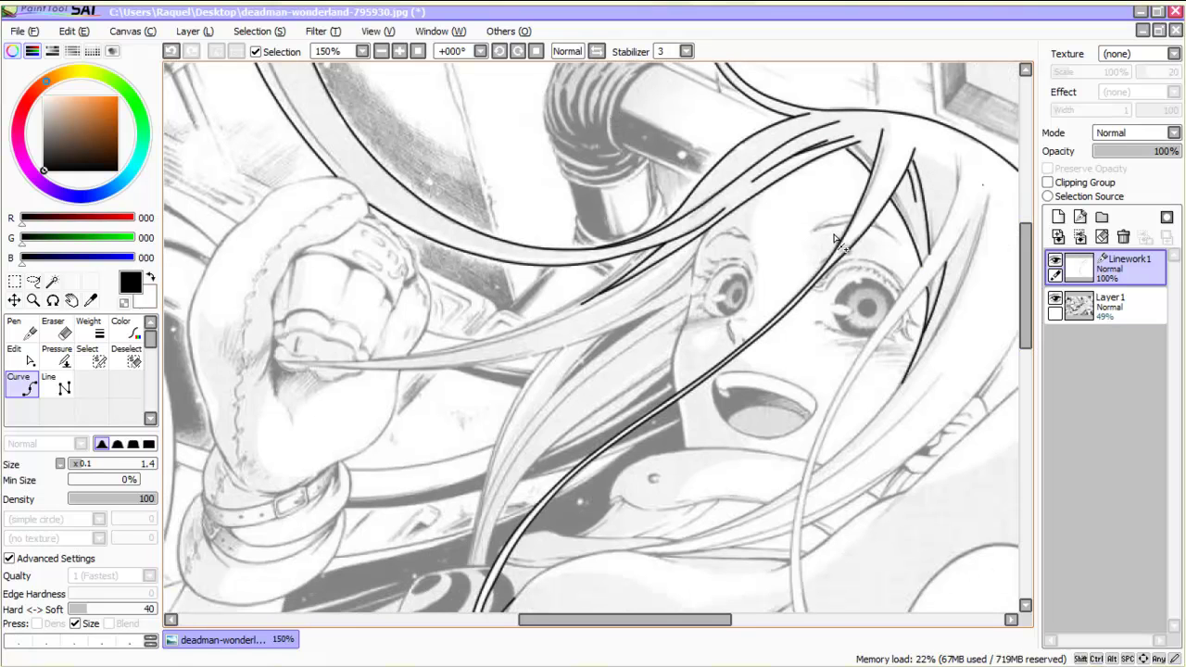
# Step: Trace both edges of the long strand falling past the mouth and collar to the ACEMAN speech bubble
pyautogui.scroll(-7, 864, 239)
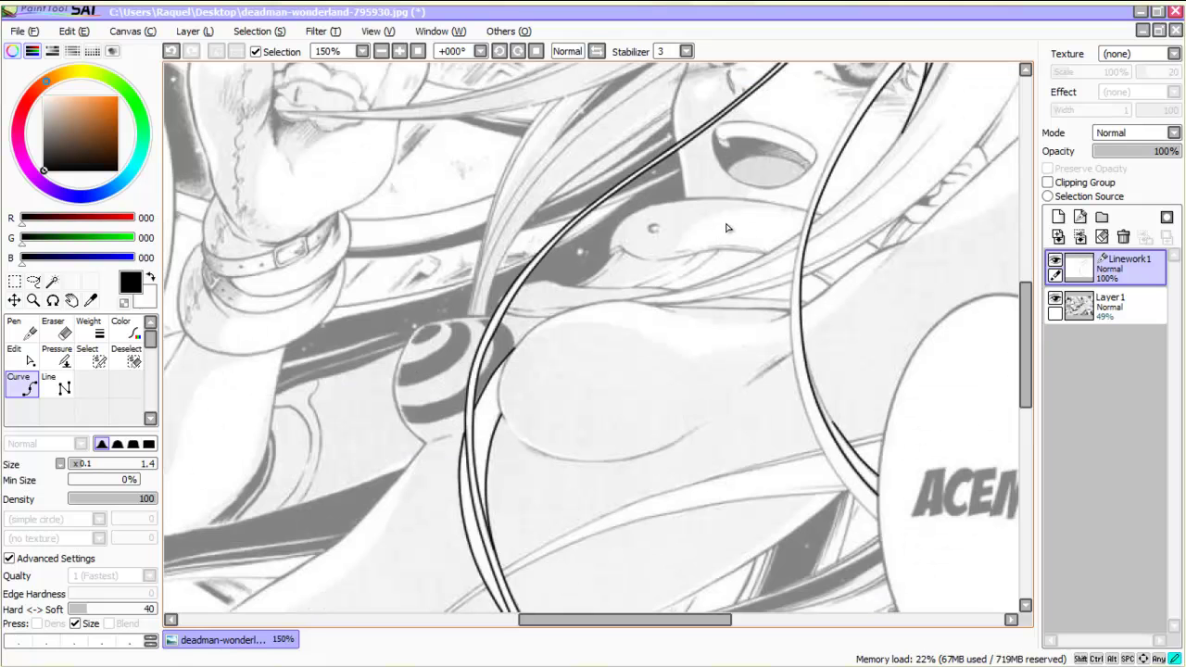
pyautogui.scroll(6, 709, 232)
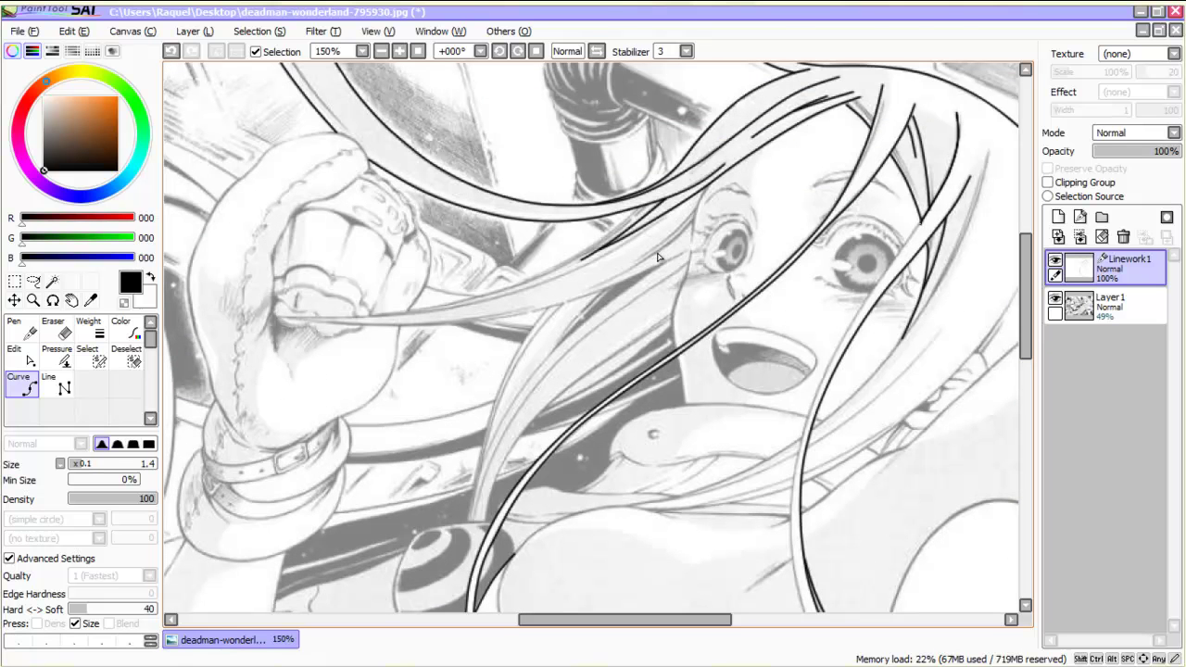
pyautogui.scroll(-6, 617, 304)
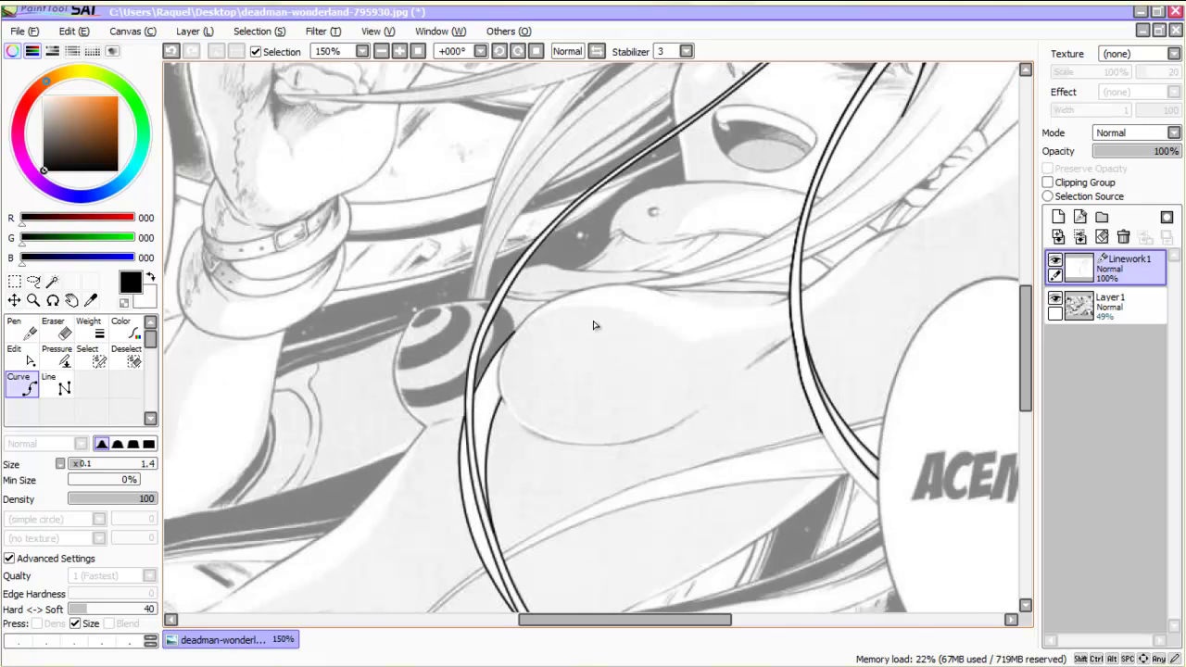
pyautogui.scroll(10, 575, 340)
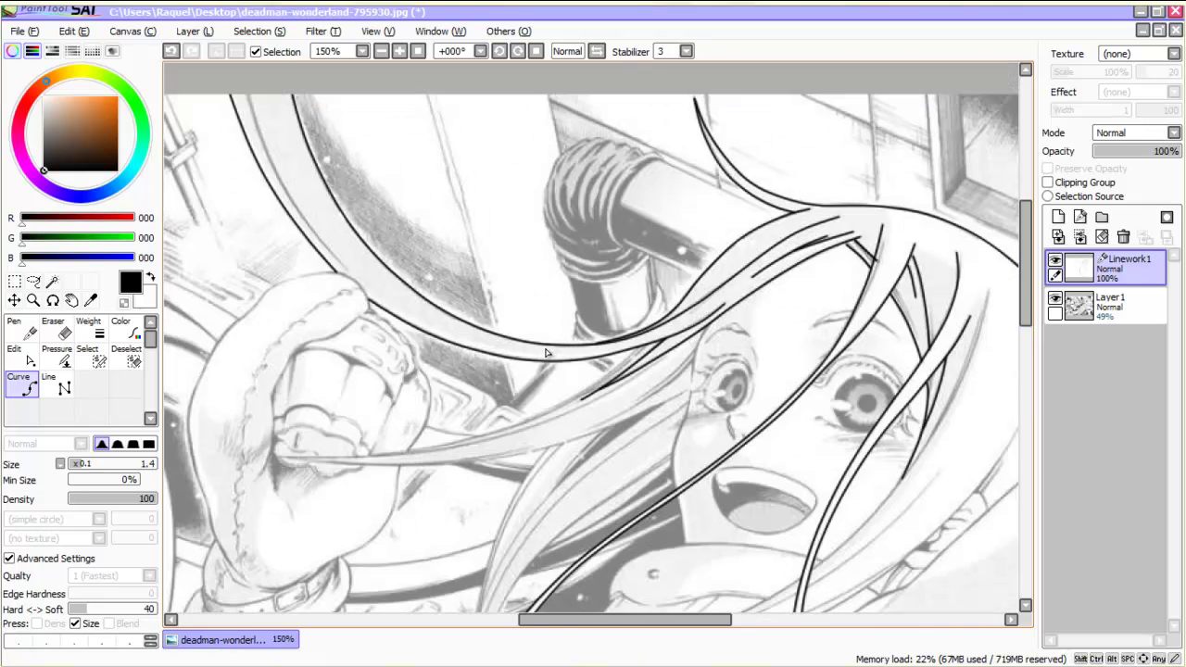
# Step: Undo the last line edit and trace the hair edges running from the temple past the cheek and across the collar
pyautogui.hotkey('ctrl', 'z')
pyautogui.moveTo(883, 242); pyautogui.dragTo(877, 244)
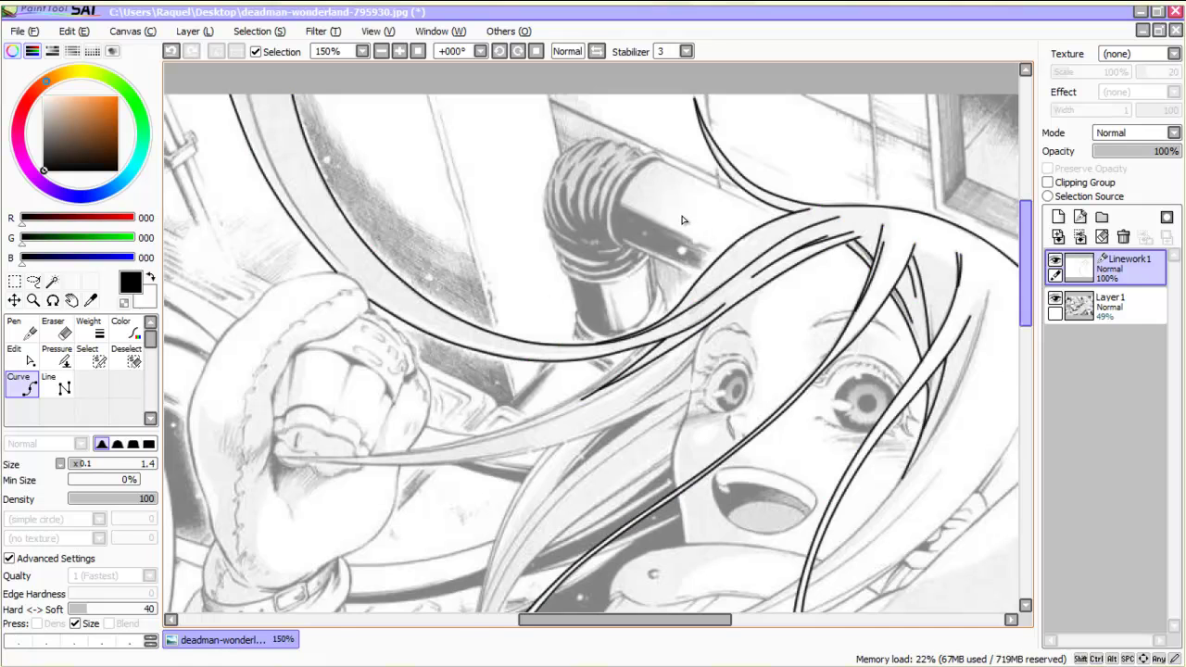
pyautogui.scroll(-4, 683, 220)
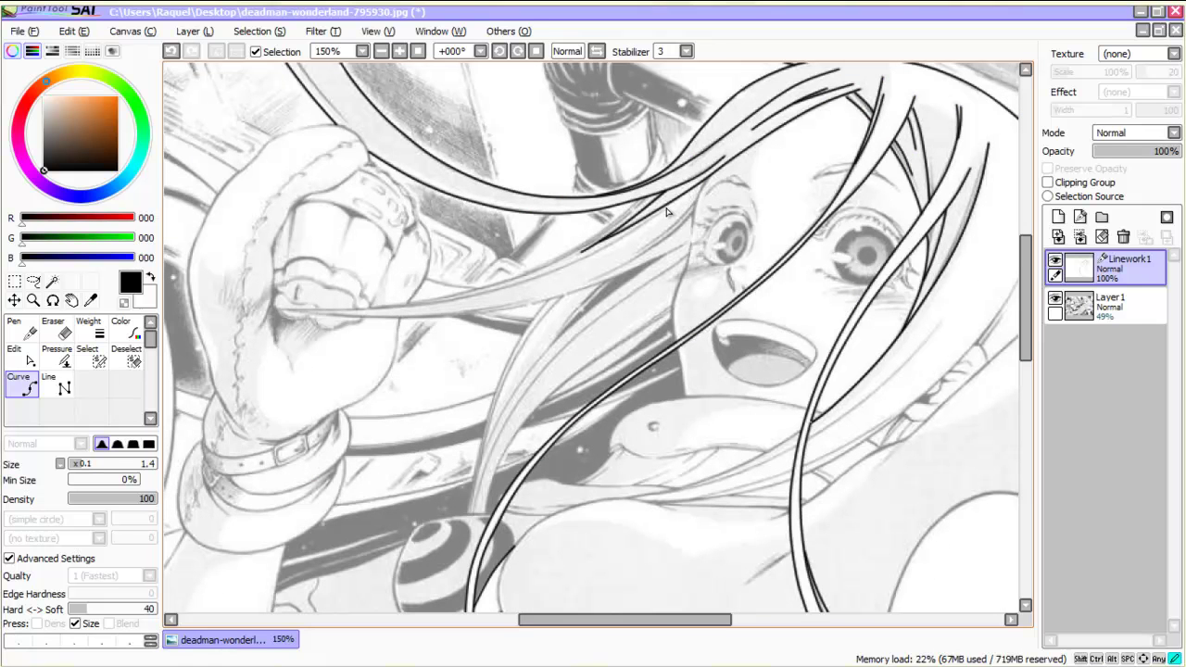
pyautogui.doubleClick(624, 499)
pyautogui.click(943, 321)
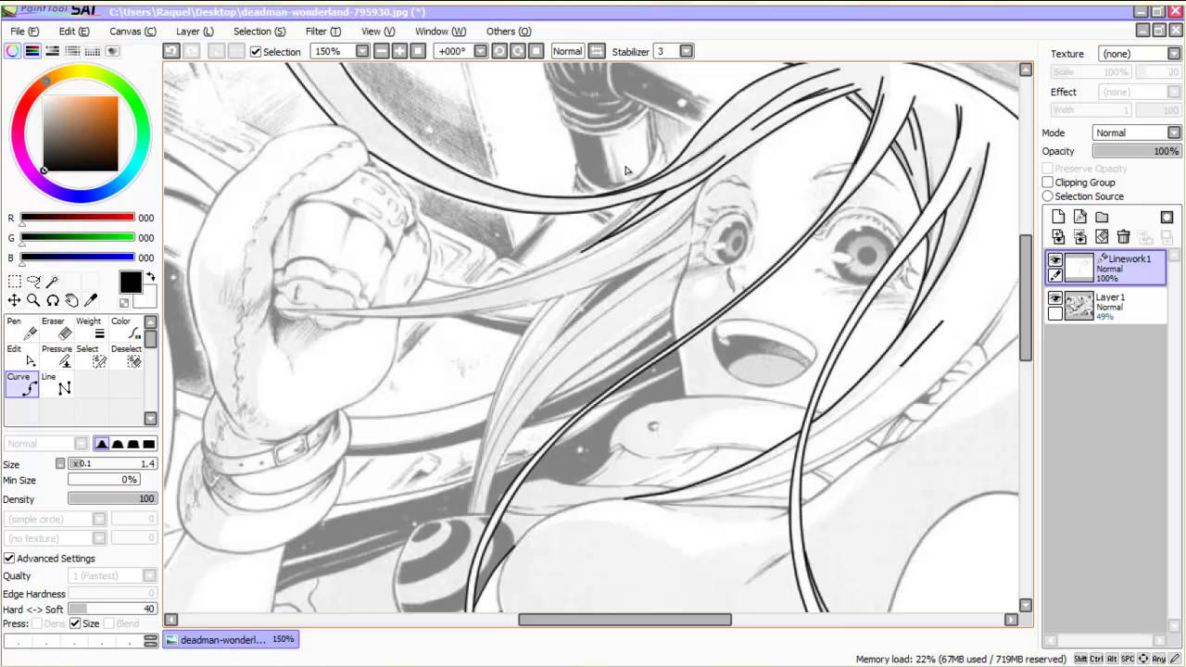
pyautogui.click(803, 440)
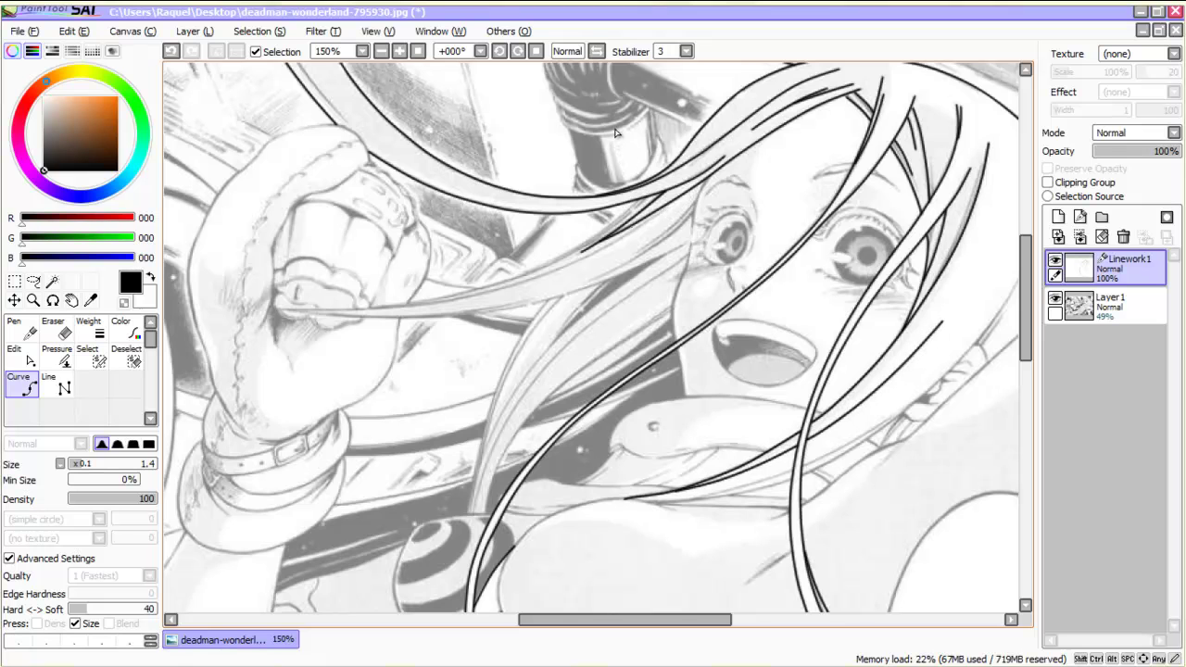
# Step: Trace the lower edge of the hair lock between the fist and the face, running alongside the face-crossing strand
pyautogui.press('Left')
pyautogui.press('Left')
pyautogui.press('Left')
pyautogui.press('Left')
pyautogui.press('Left')
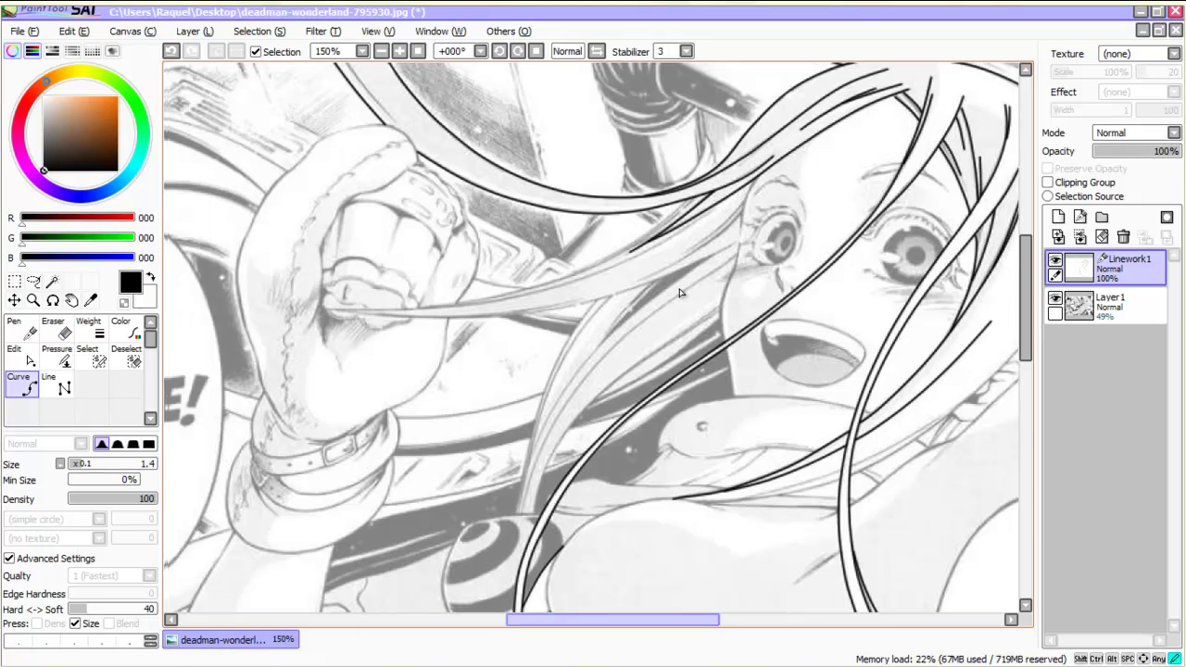
pyautogui.click(805, 311)
pyautogui.click(723, 361)
pyautogui.click(649, 432)
# Step: Trace the outer edge of the hair lock beside the fist down to the shoulder, adding a second line at its top
pyautogui.click(681, 298)
pyautogui.click(652, 336)
pyautogui.click(612, 449)
pyautogui.doubleClick(599, 514)
pyautogui.click(694, 296)
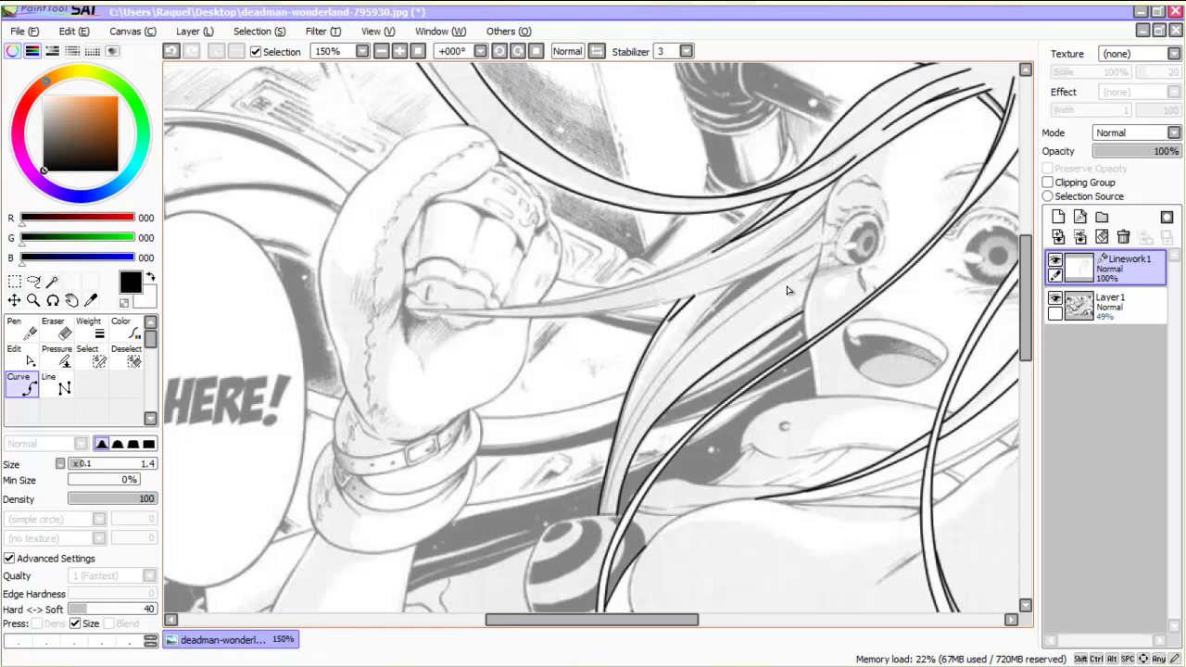
# Step: Undo the last two line edits and trace the inner edges of the hair lock from the cheek down to the shoulder
pyautogui.hotkey('ctrl', 'z')
pyautogui.hotkey('ctrl', 'z')
pyautogui.click(821, 254)
pyautogui.click(741, 306)
pyautogui.click(674, 371)
pyautogui.click(623, 444)
pyautogui.click(702, 420)
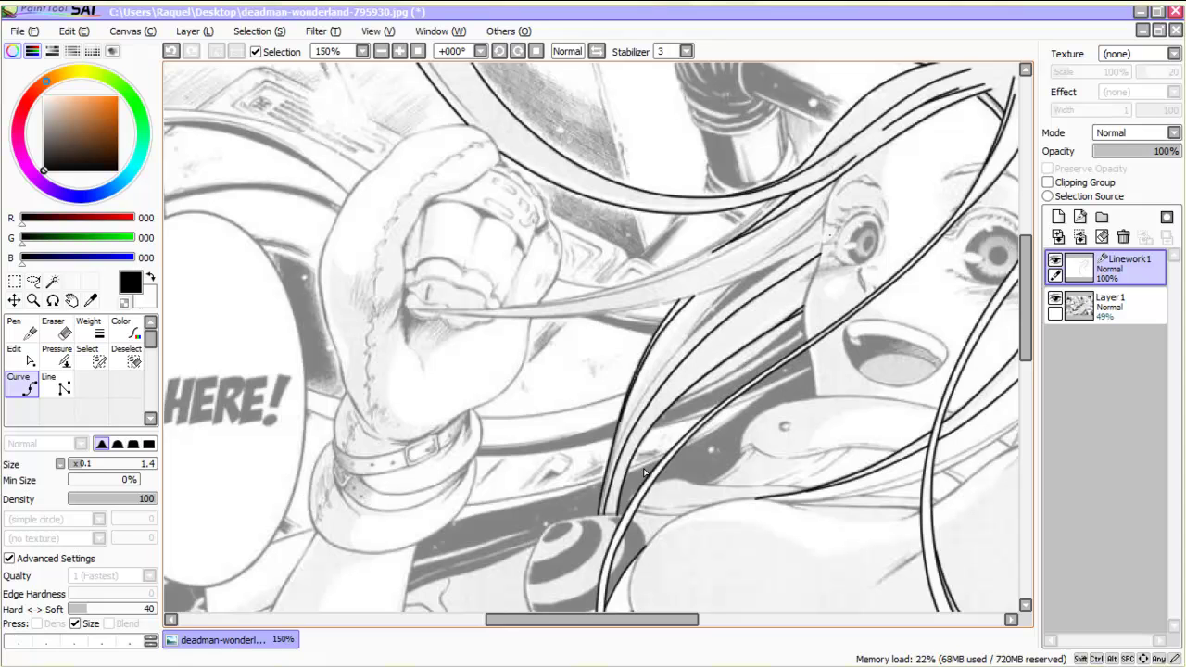
# Step: Trace the edges of the strand gripped in the fist and the curved band passing behind the wrist
pyautogui.click(572, 317)
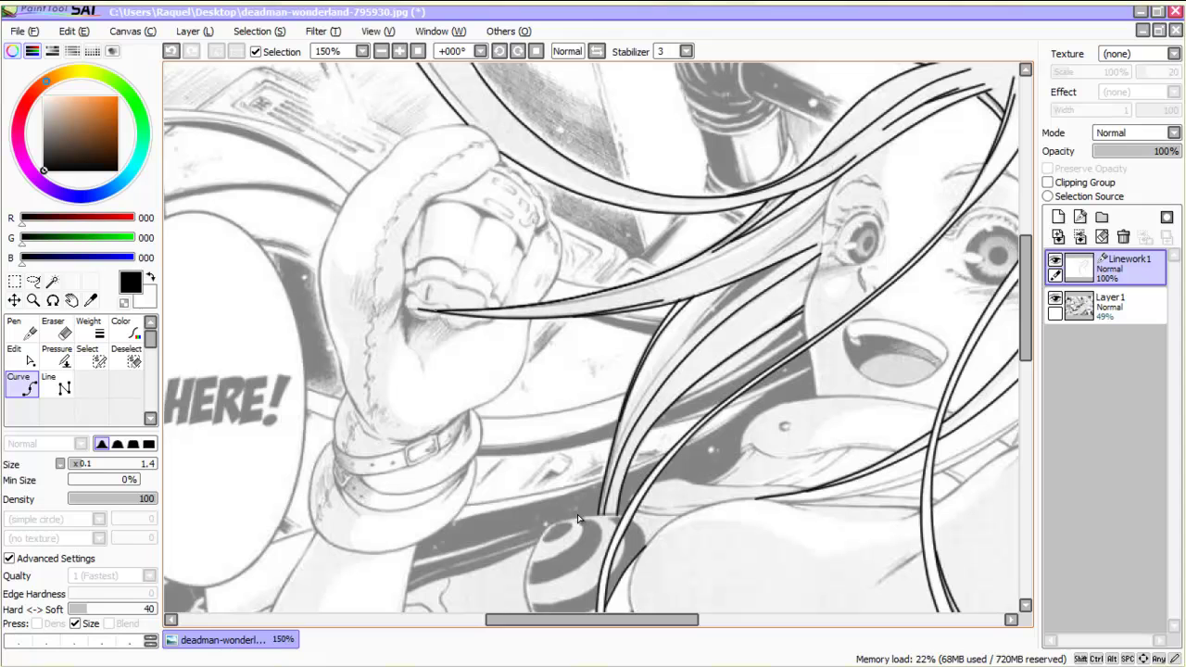
pyautogui.click(827, 212)
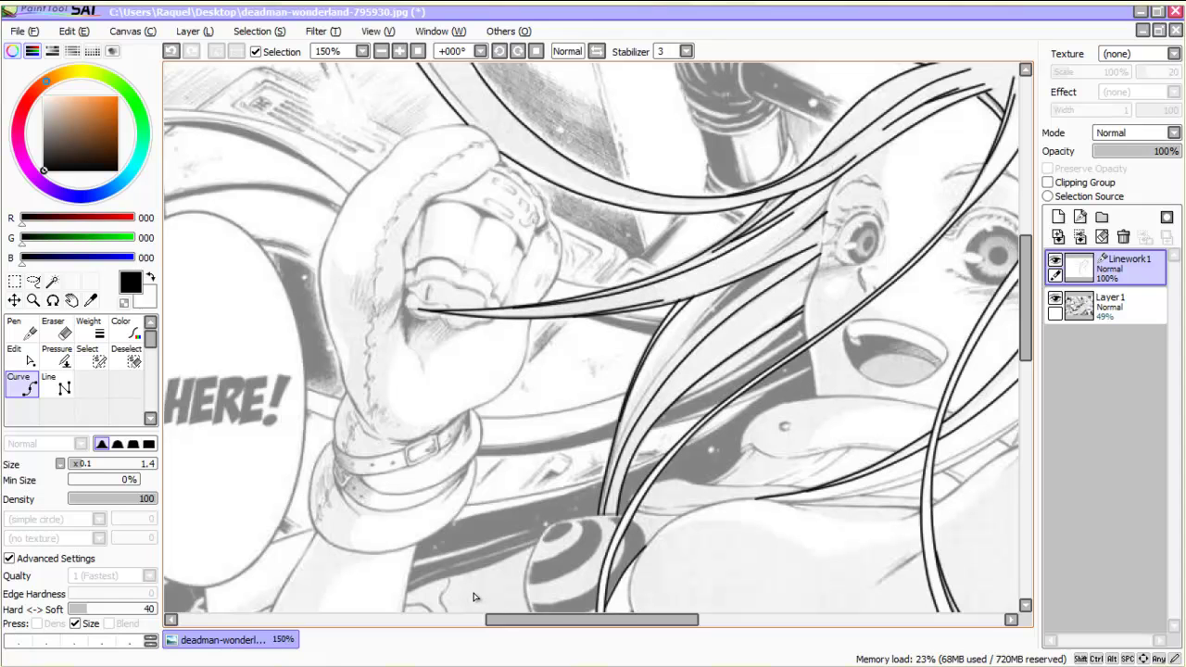
pyautogui.click(580, 409)
pyautogui.click(503, 417)
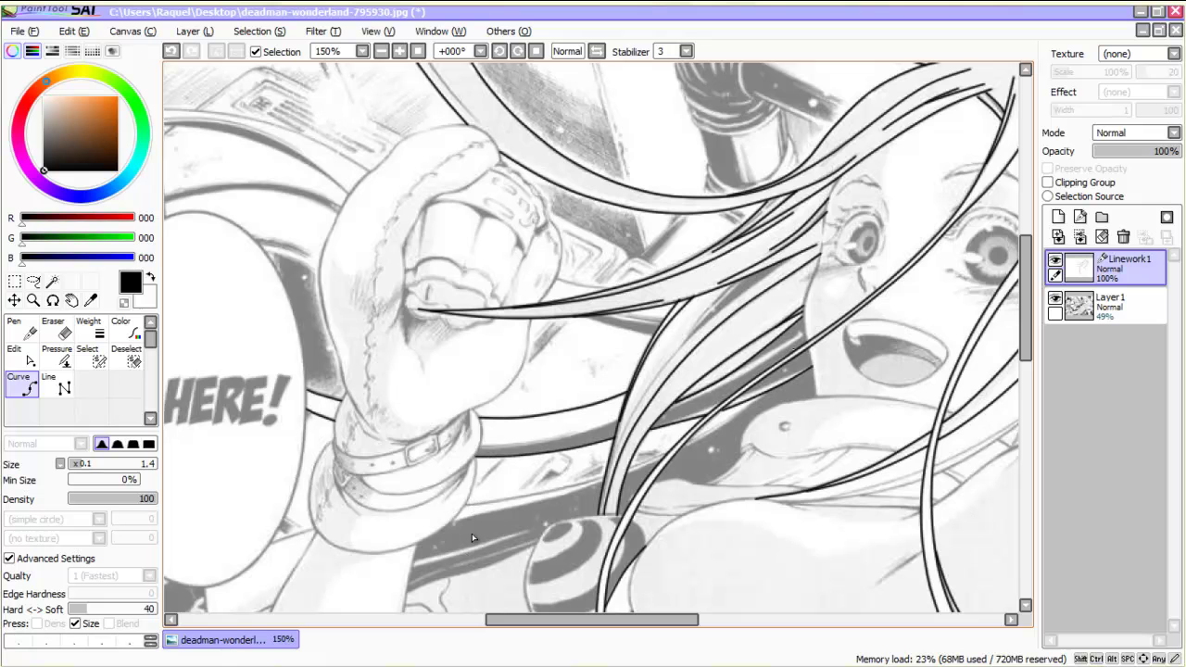
# Step: Add a second line along the lower edge of the hair lock beside the cheek and jaw
pyautogui.hotkey('ctrl', 'z')
pyautogui.scroll(-2, 471, 340)
pyautogui.scroll(4, 470, 342)
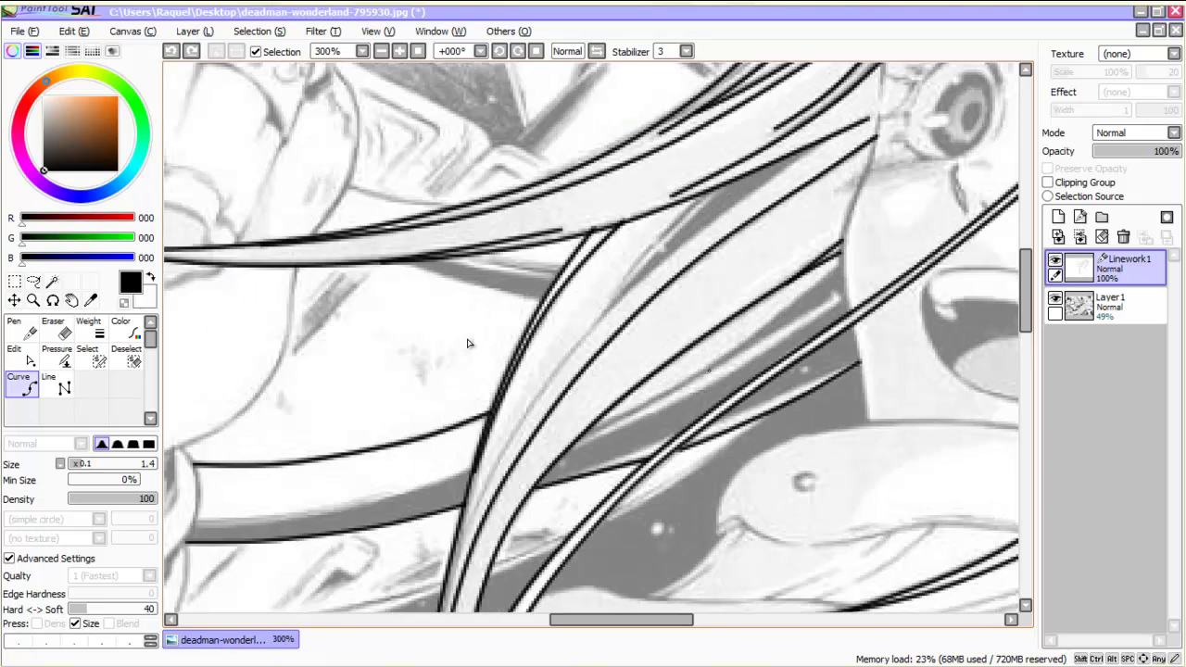
pyautogui.scroll(-1, 468, 344)
pyautogui.hotkey('ctrl', 'y')
pyautogui.click(713, 381)
pyautogui.doubleClick(793, 325)
pyautogui.keyDown('ctrl'); pyautogui.click(793, 322); pyautogui.keyUp('ctrl')
pyautogui.keyDown('ctrl'); pyautogui.click(794, 324); pyautogui.keyUp('ctrl')
pyautogui.scroll(-2, 766, 441)
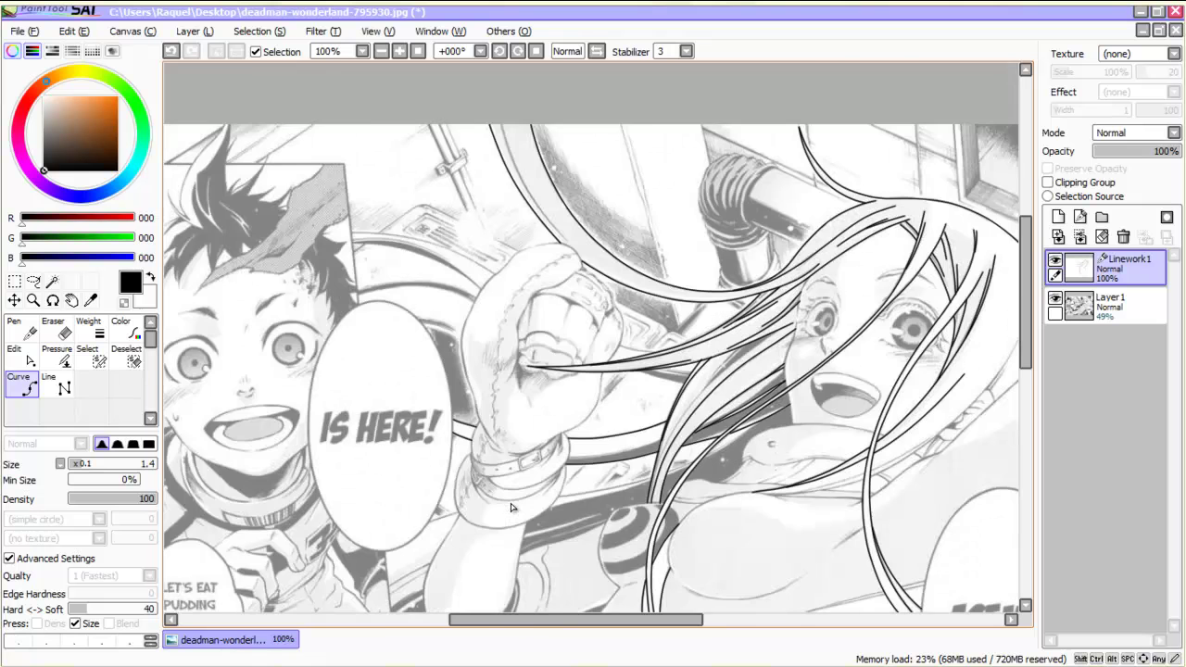
# Step: Trace the lower edge of the outer hair lock from beside the eye down across the collar, with short strands at the shoulder
pyautogui.moveTo(769, 445); pyautogui.dragTo(562, 408)
pyautogui.scroll(2, 837, 435)
pyautogui.click(801, 127)
pyautogui.click(804, 239)
pyautogui.click(744, 346)
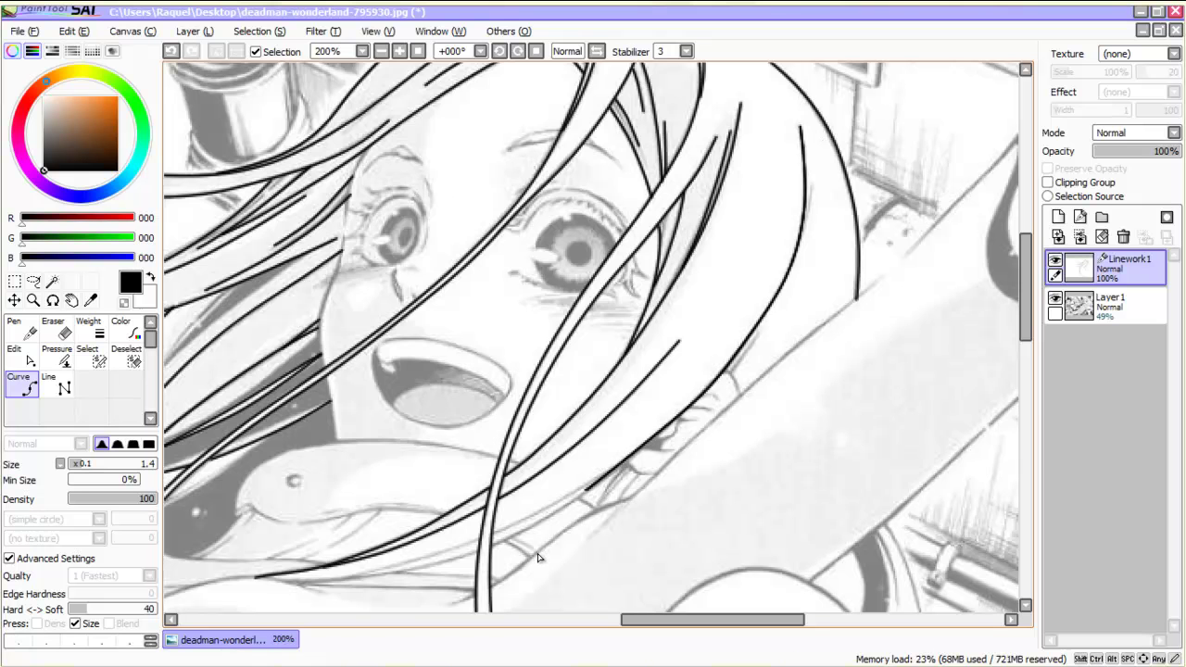
pyautogui.keyDown('ctrl'); pyautogui.click(553, 566); pyautogui.keyUp('ctrl')
pyautogui.hotkey('ctrl', 'y')
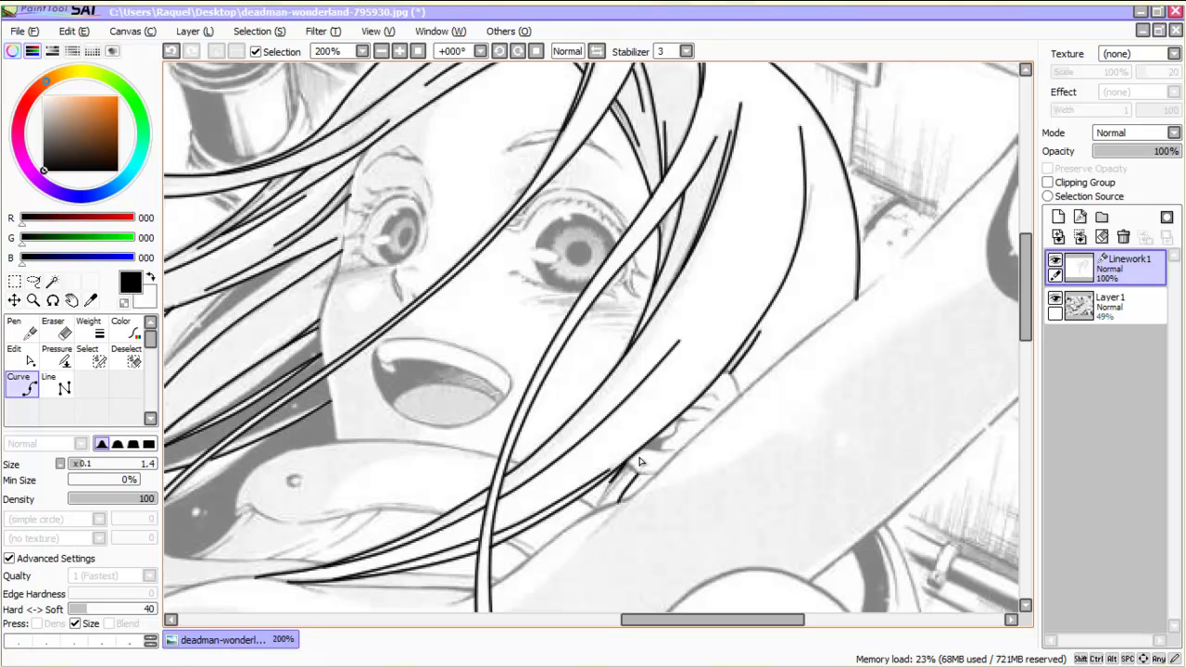
# Step: Trace the inner and outer edges of the hair loop emerging below the raised arm beside the ACEMAN speech bubble
pyautogui.scroll(-4, 713, 497)
pyautogui.scroll(3, 804, 390)
pyautogui.click(725, 356)
pyautogui.click(752, 419)
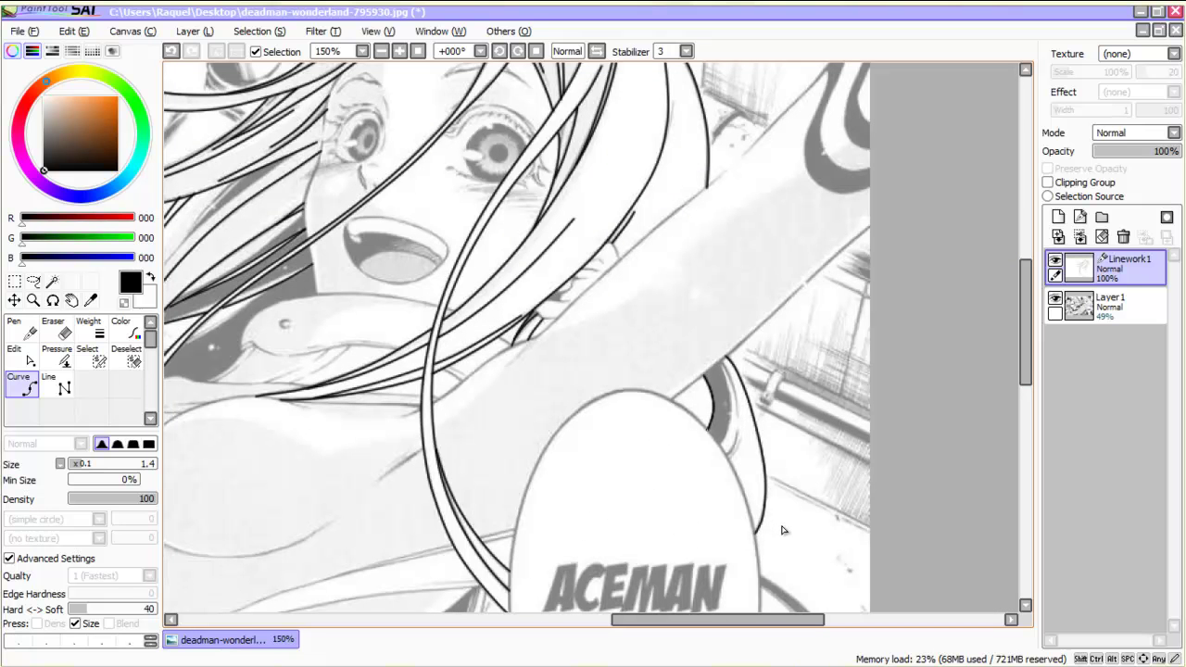
# Step: Trace both edges of the long strand running from the ACEMAN bubble across the thigh to the lower page edge
pyautogui.moveTo(1026, 322); pyautogui.dragTo(1026, 410)
pyautogui.moveTo(717, 620); pyautogui.dragTo(642, 620)
pyautogui.click(823, 322)
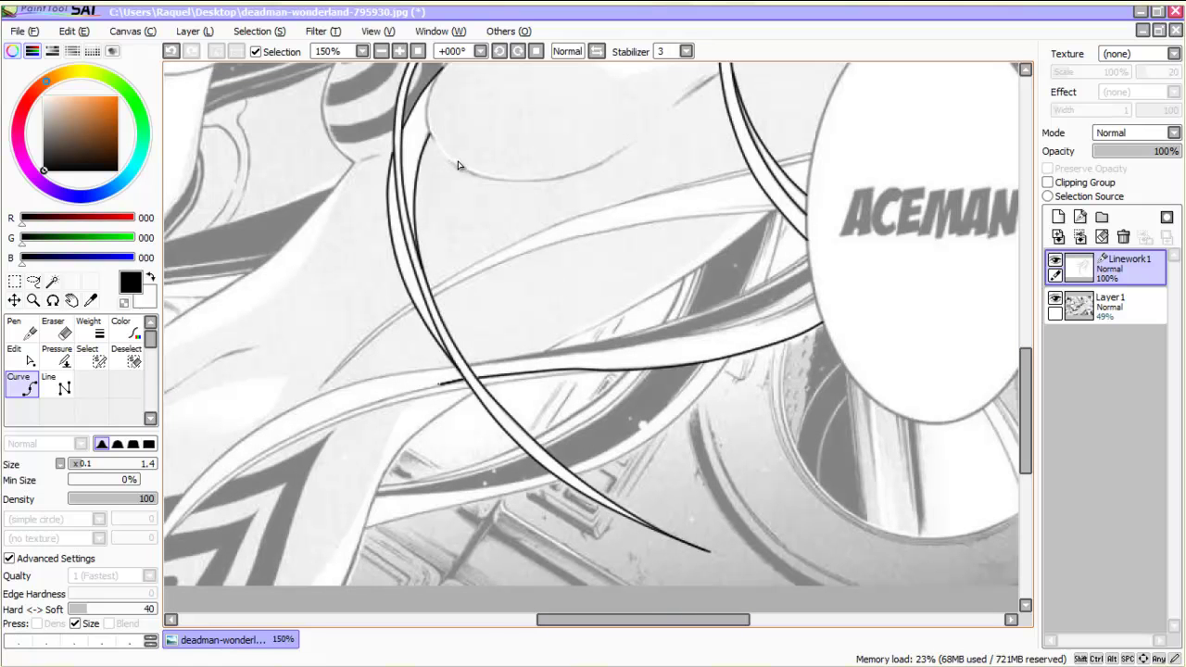
pyautogui.hscroll(-2, 472, 250)
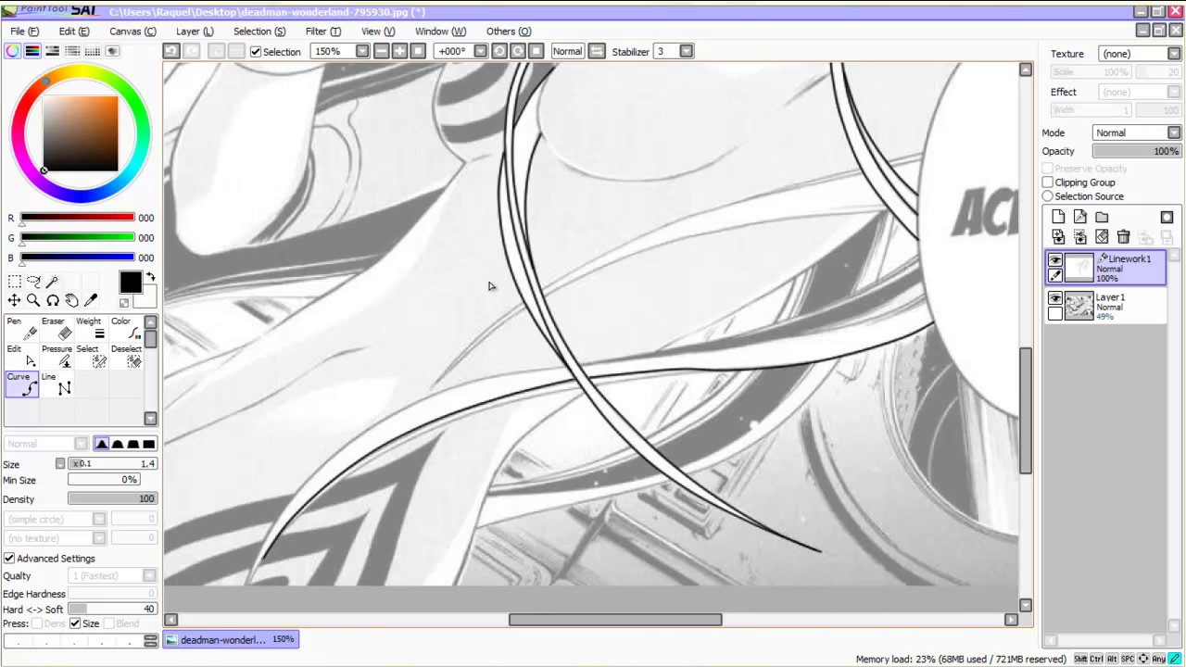
pyautogui.click(347, 441)
pyautogui.doubleClick(247, 584)
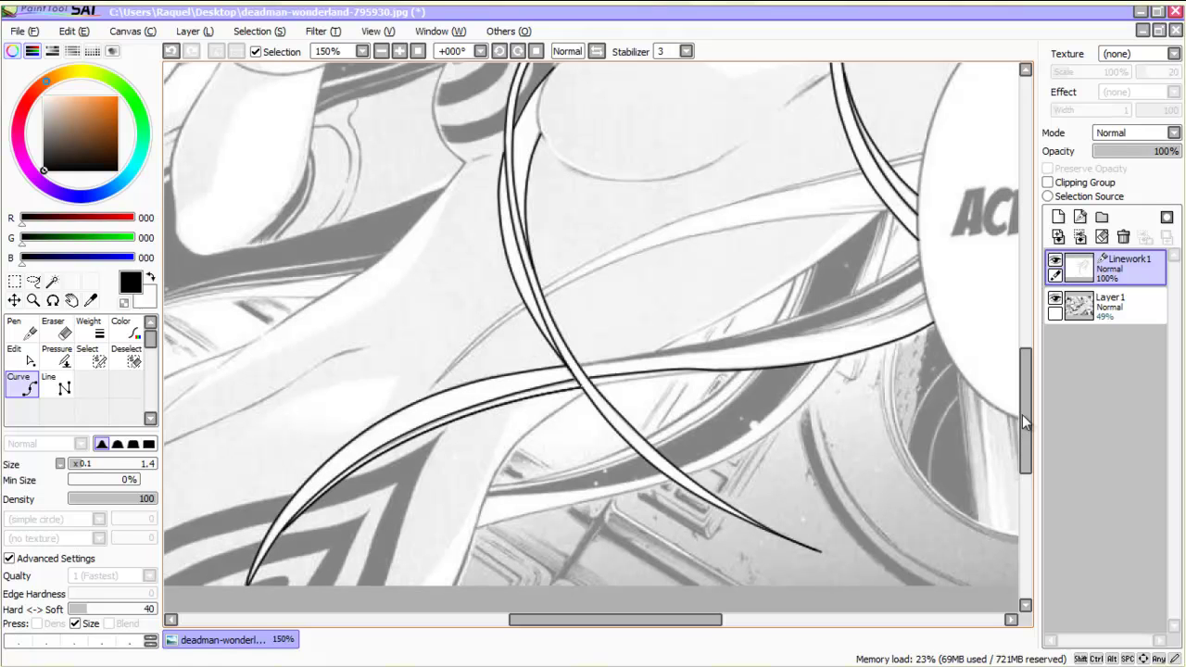
# Step: Trace both edges of the curved dark hair band running beneath the two crossing strands near the page bottom
pyautogui.press('ctrl')
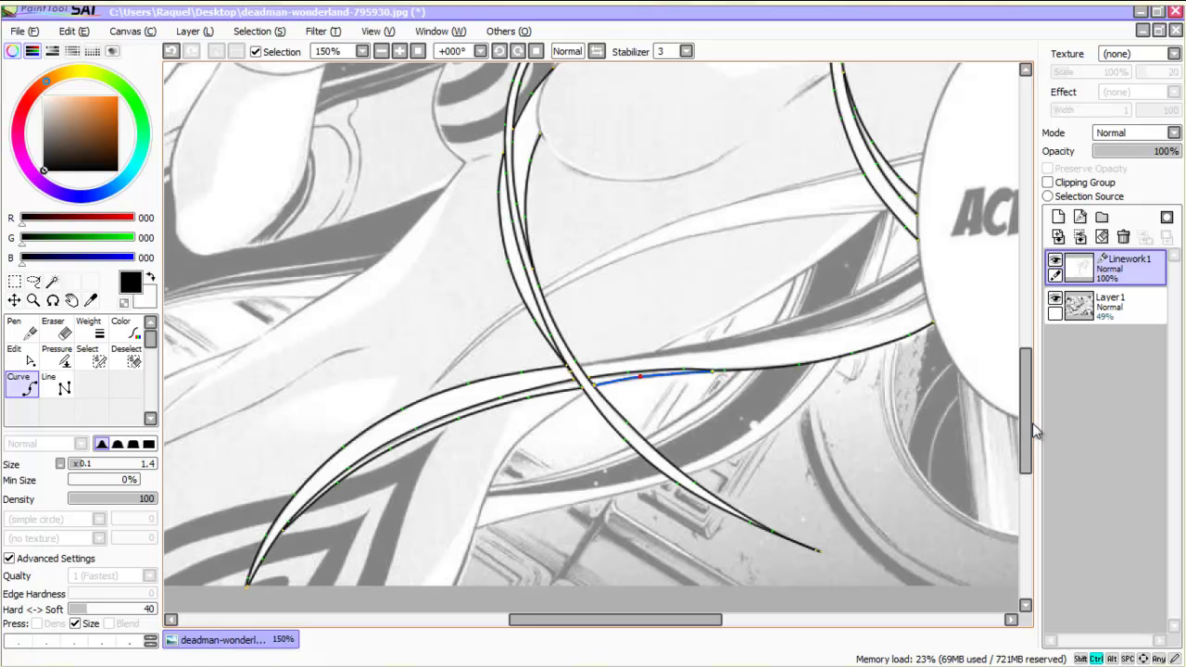
pyautogui.press('ctrl')
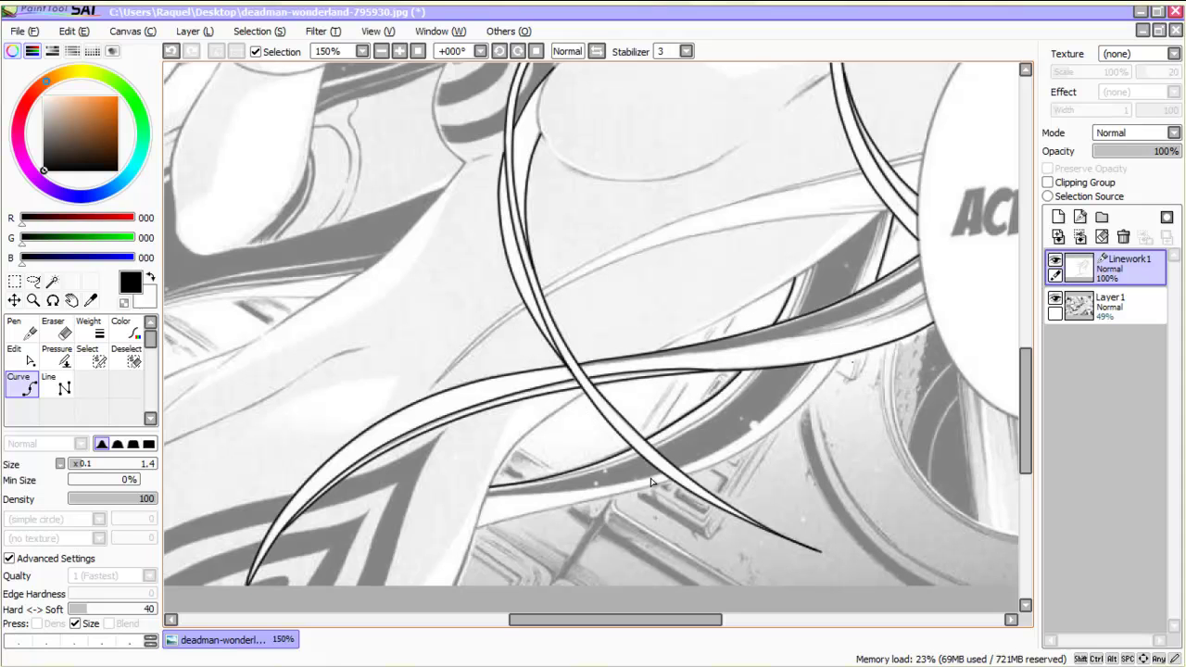
pyautogui.doubleClick(688, 474)
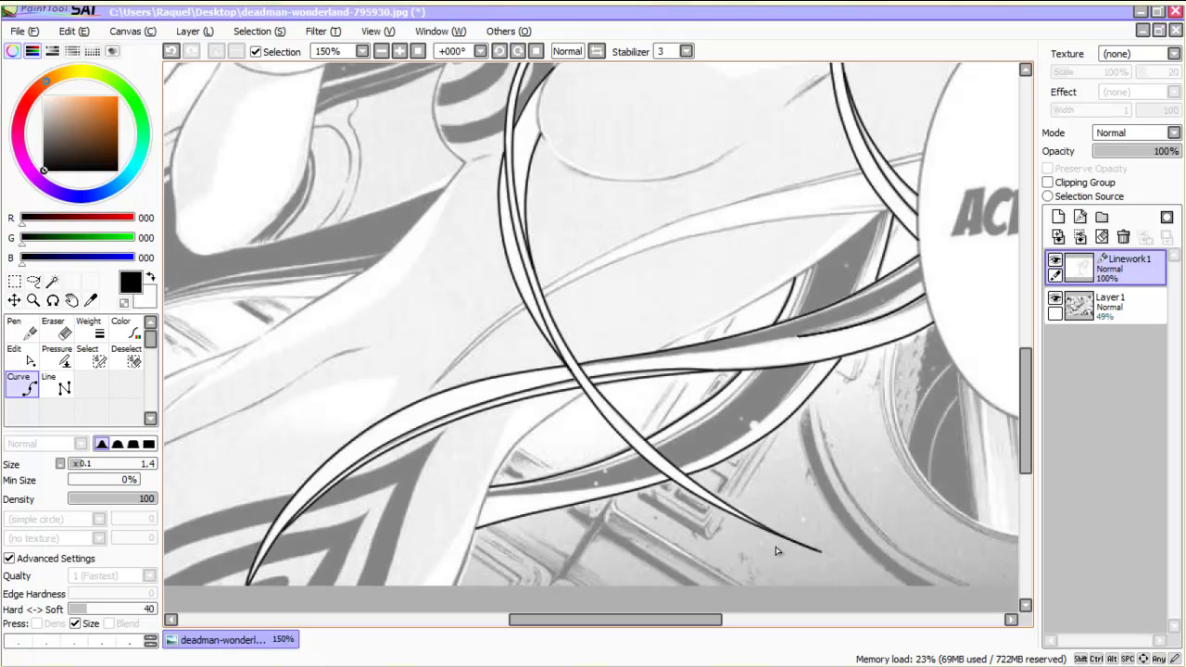
# Step: Trace the inner line of the long strand from the ACEMAN bubble to where the two strands cross
pyautogui.click(778, 339)
pyautogui.click(727, 349)
pyautogui.click(652, 358)
pyautogui.doubleClick(585, 363)
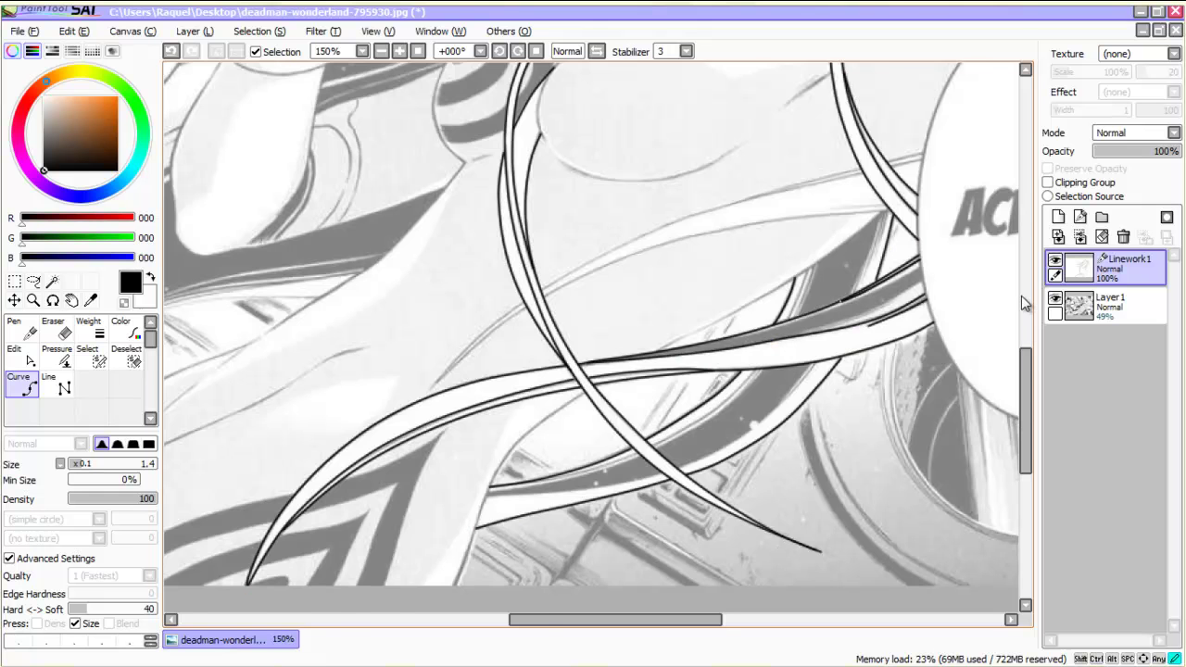
# Step: Hide the manga layer and connect the outer hair loop to the long strand with a curve across the speech bubble area
pyautogui.scroll(-2, 1022, 311)
pyautogui.scroll(3, 1024, 310)
pyautogui.press('ctrl')
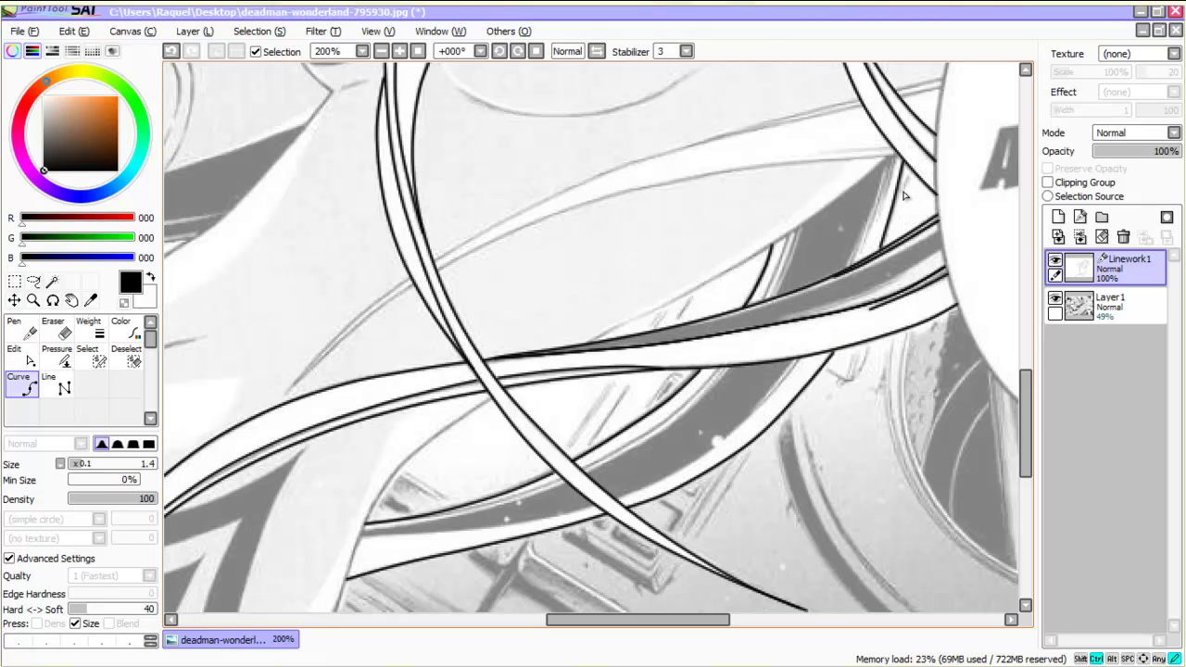
pyautogui.scroll(-6, 773, 269)
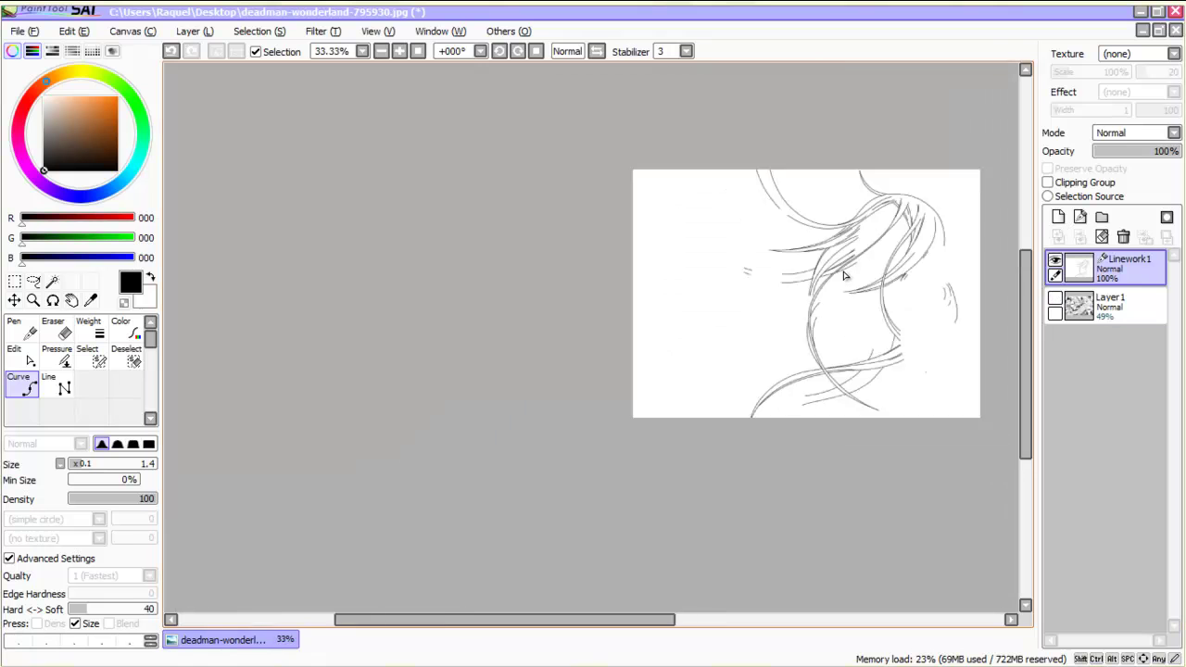
pyautogui.scroll(3, 827, 297)
pyautogui.scroll(2, 828, 297)
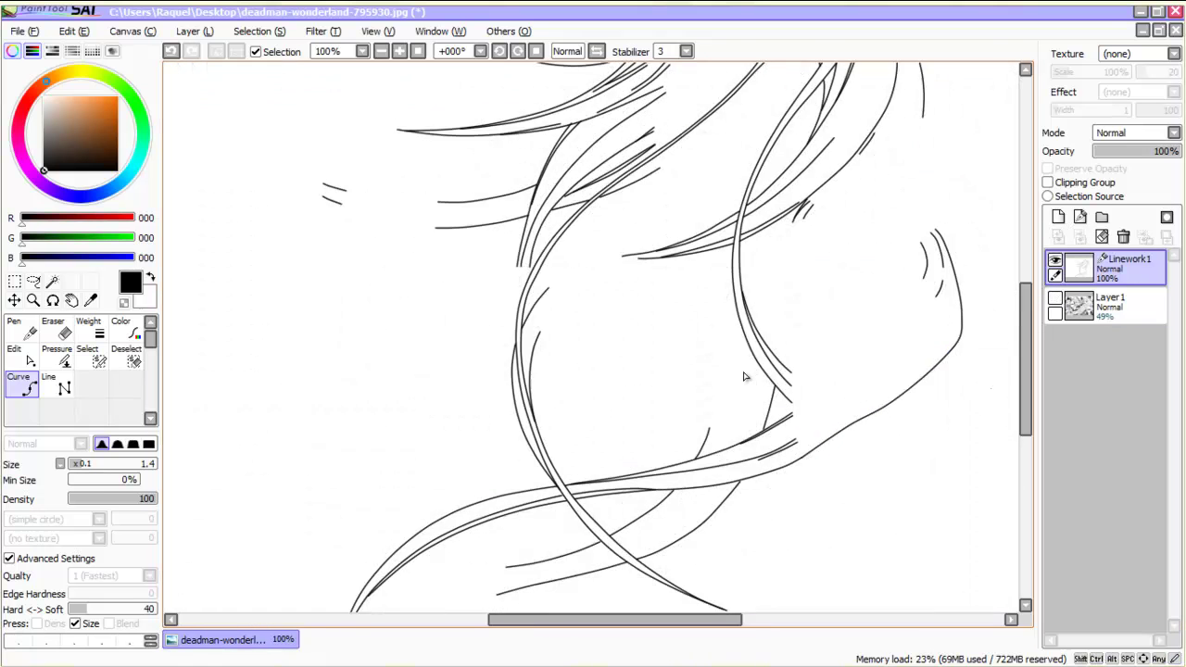
pyautogui.scroll(1, 744, 377)
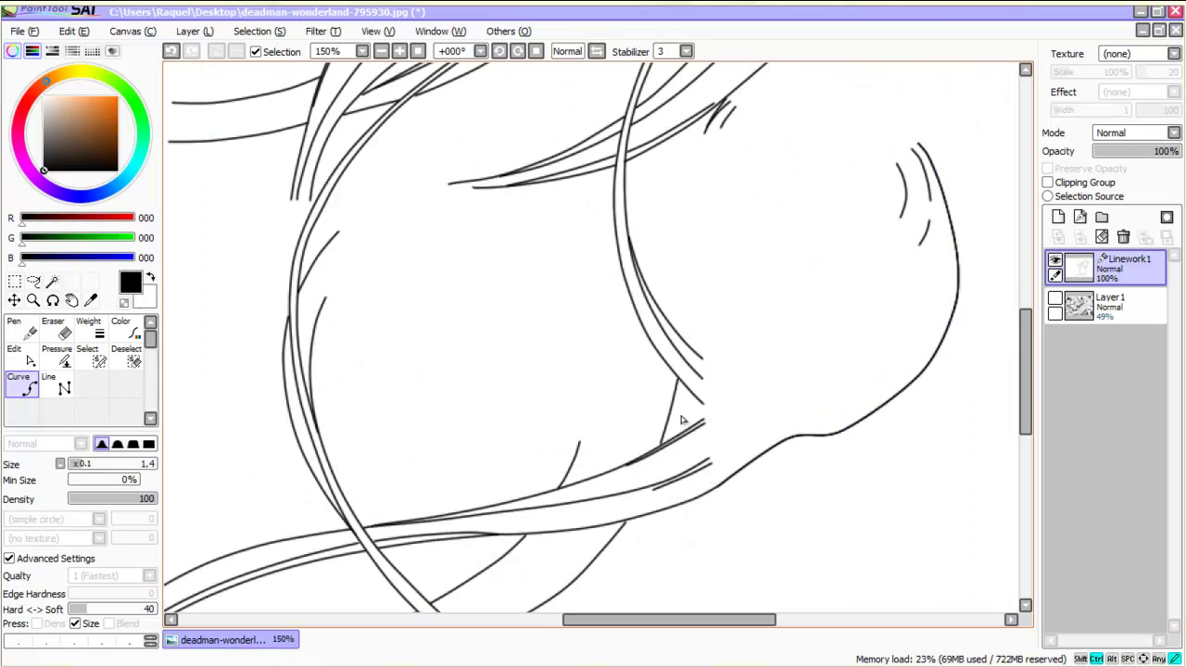
# Step: Move the anchor points of the connecting curve so the outer loop joins the long strand smoothly
pyautogui.scroll(1, 632, 455)
pyautogui.moveTo(693, 464); pyautogui.dragTo(731, 479)
pyautogui.moveTo(584, 496); pyautogui.dragTo(577, 492)
pyautogui.moveTo(731, 479); pyautogui.dragTo(700, 473)
pyautogui.moveTo(750, 434); pyautogui.dragTo(754, 451)
pyautogui.moveTo(876, 380); pyautogui.dragTo(869, 398)
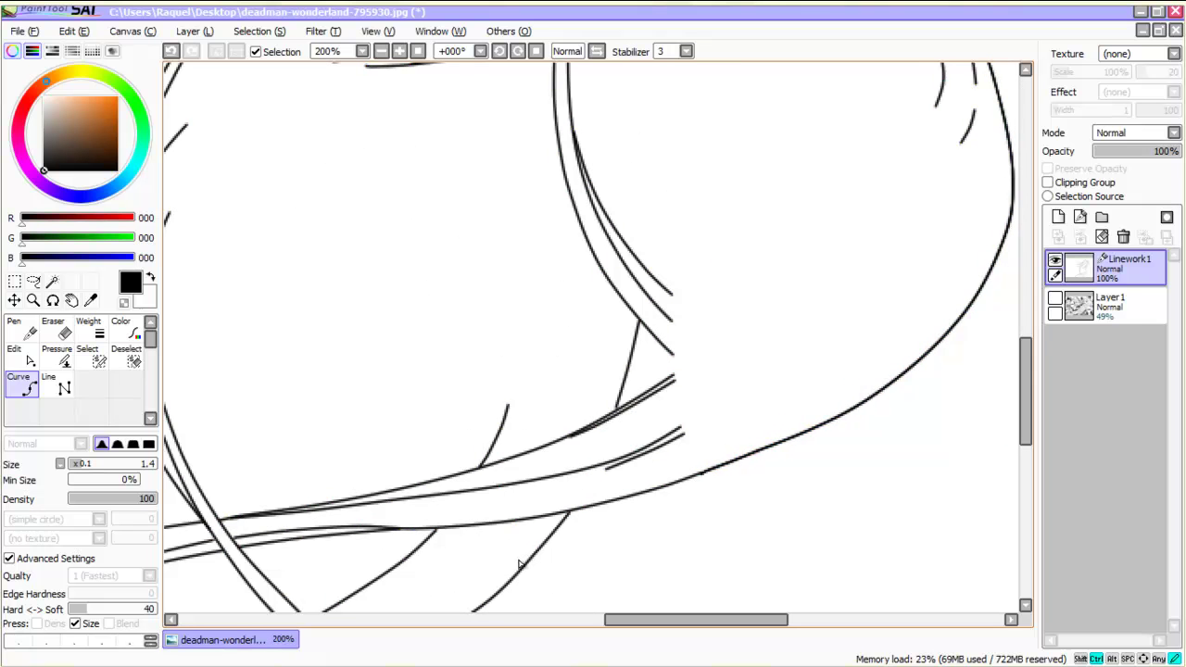
pyautogui.scroll(-4, 516, 565)
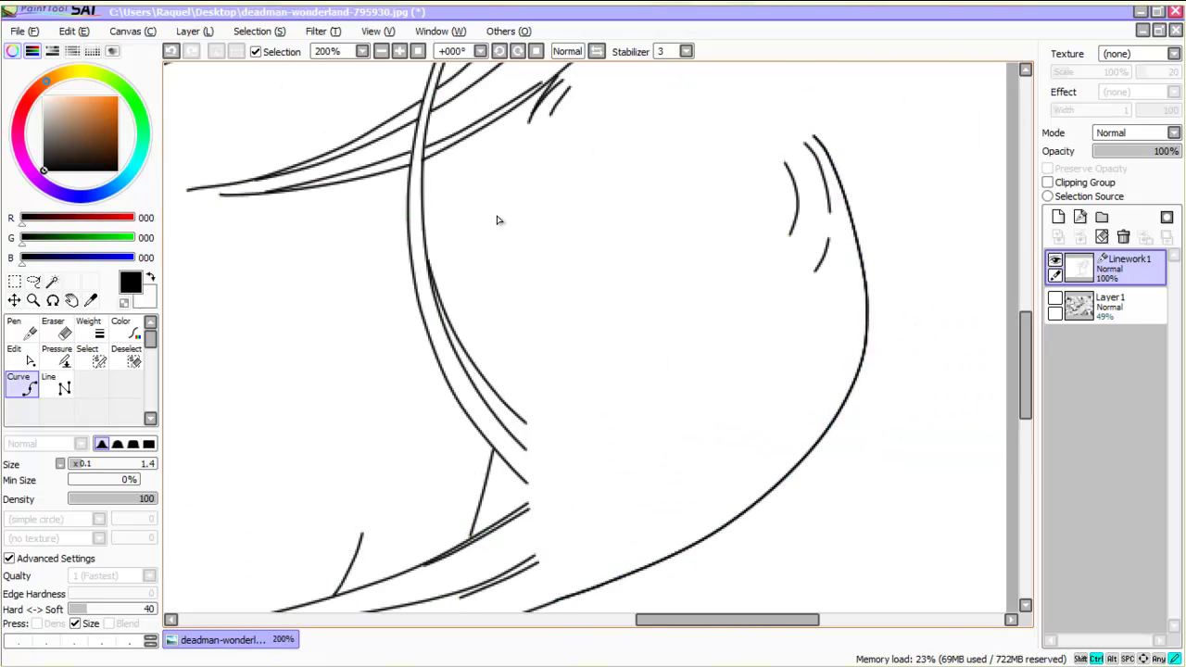
# Step: Show the manga layer and draw the loop's inner edge across the ACEMAN bubble to the upper edge of the long strand
pyautogui.scroll(3, 500, 235)
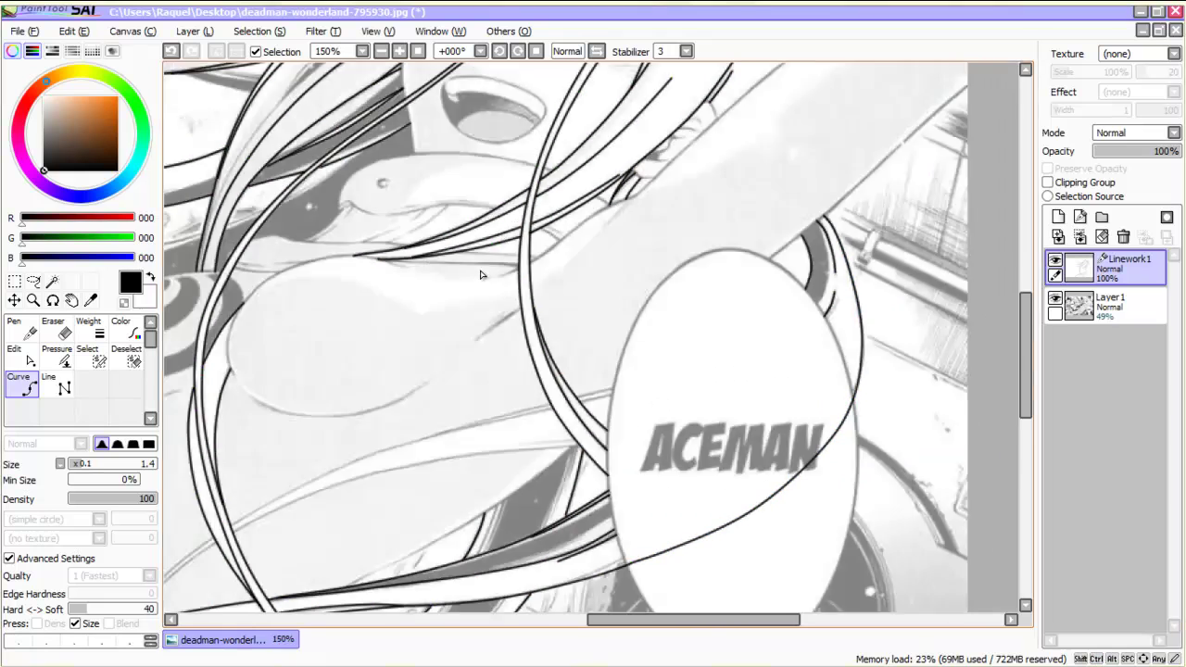
pyautogui.scroll(-1, 473, 390)
pyautogui.scroll(2, 474, 390)
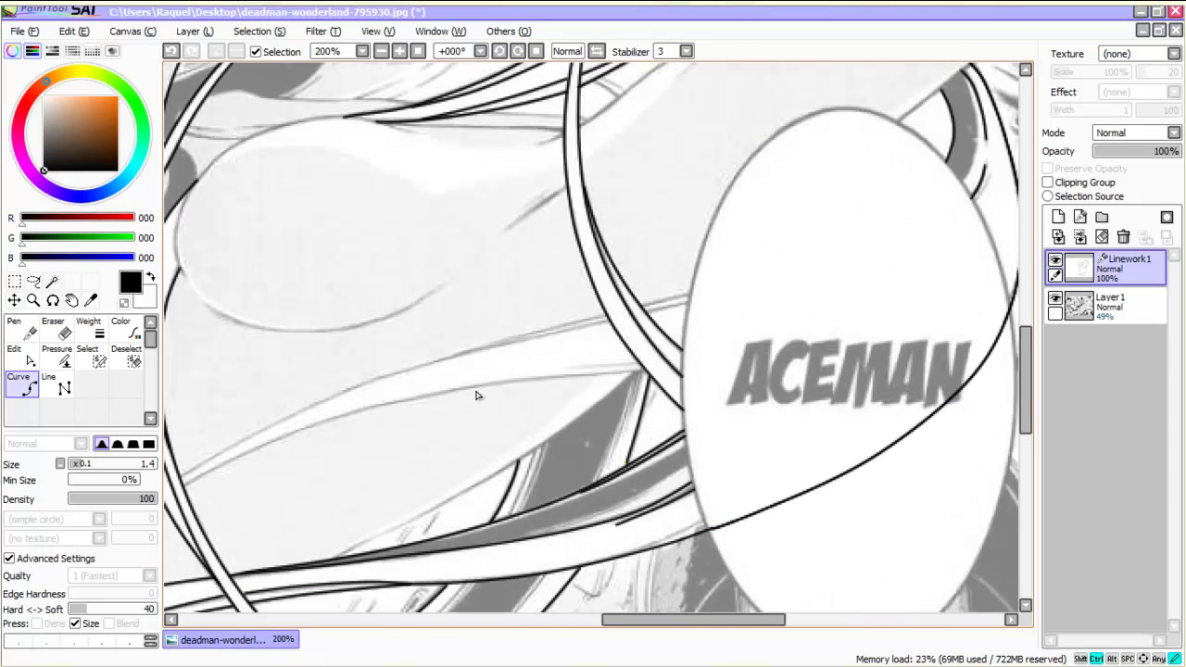
pyautogui.moveTo(839, 266); pyautogui.dragTo(909, 243)
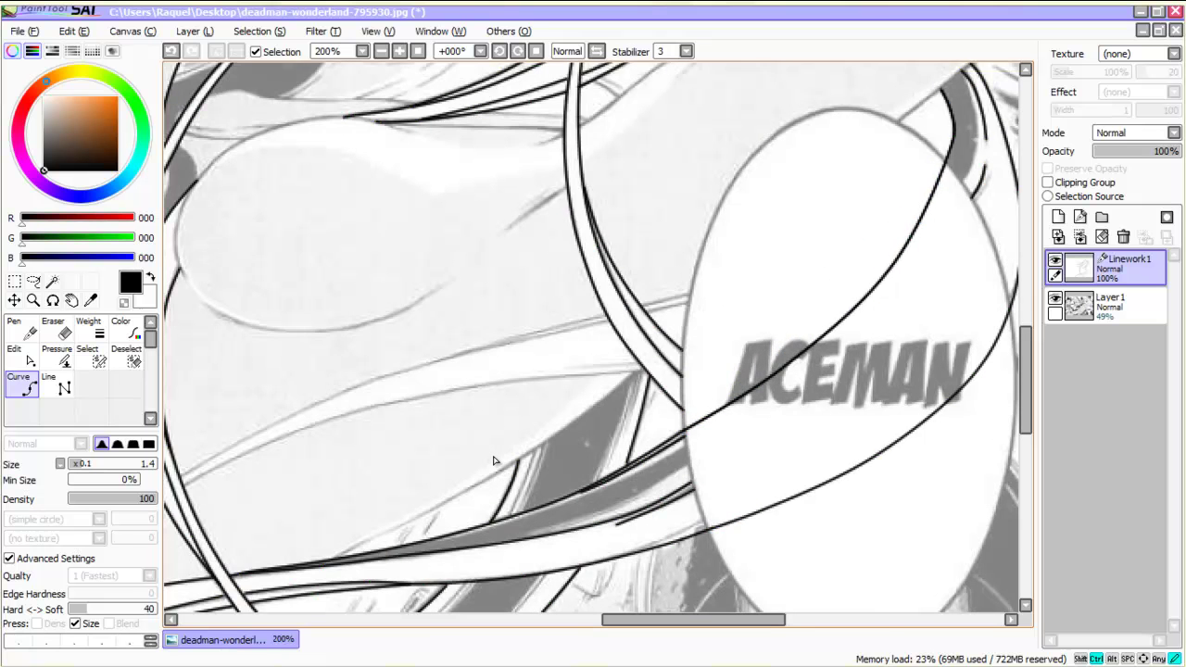
pyautogui.scroll(-2, 494, 460)
pyautogui.scroll(3, 621, 378)
pyautogui.scroll(-1, 575, 375)
pyautogui.press('ctrl')
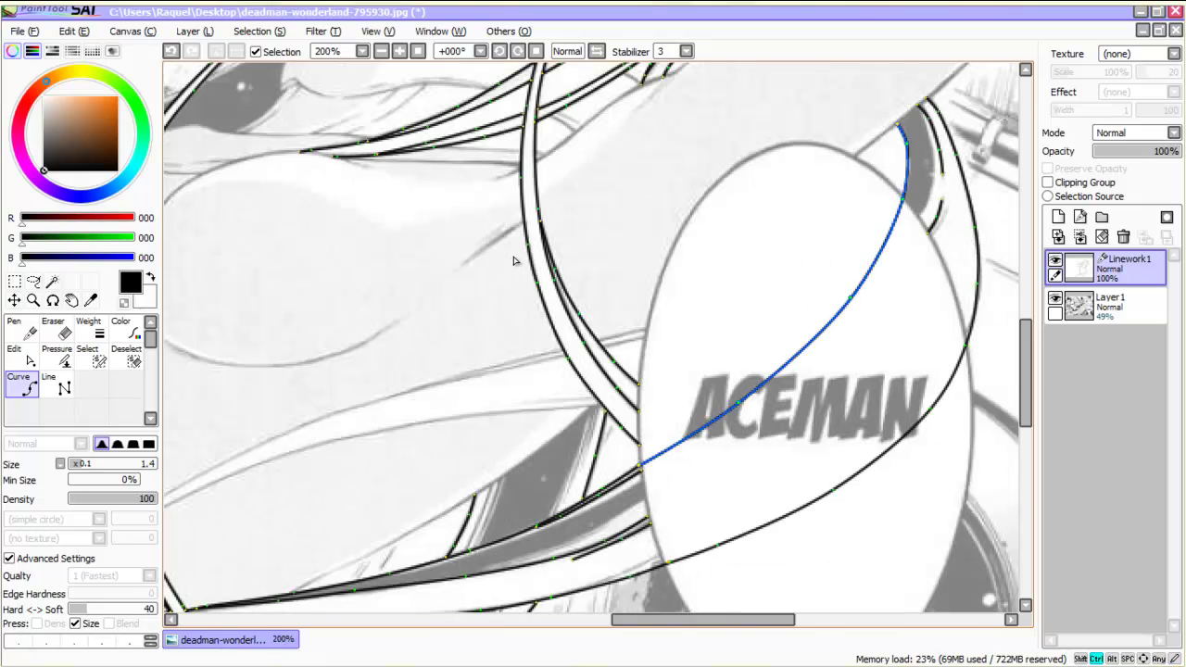
# Step: Check the linework with the manga layer hidden and draw a middle line inside the loop from the arm to the ACEMAN lettering
pyautogui.click(1056, 298)
pyautogui.scroll(1, 493, 286)
pyautogui.press('ctrl')
pyautogui.scroll(-3, 476, 318)
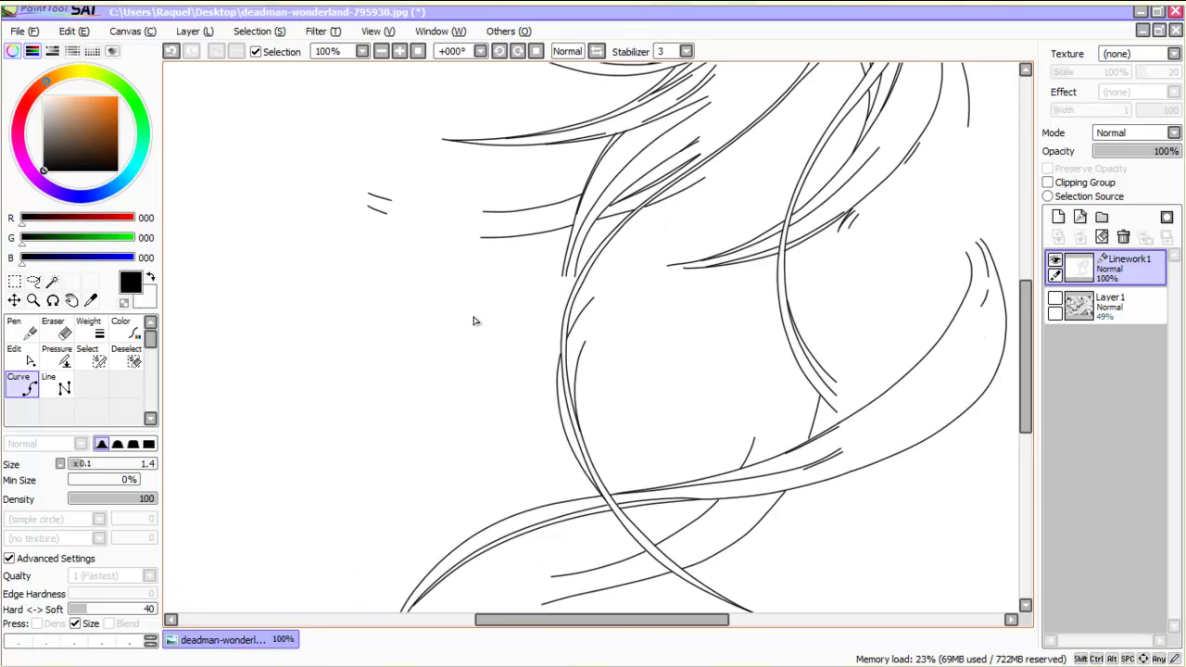
pyautogui.click(1056, 297)
pyautogui.scroll(2, 489, 307)
pyautogui.press('ctrl')
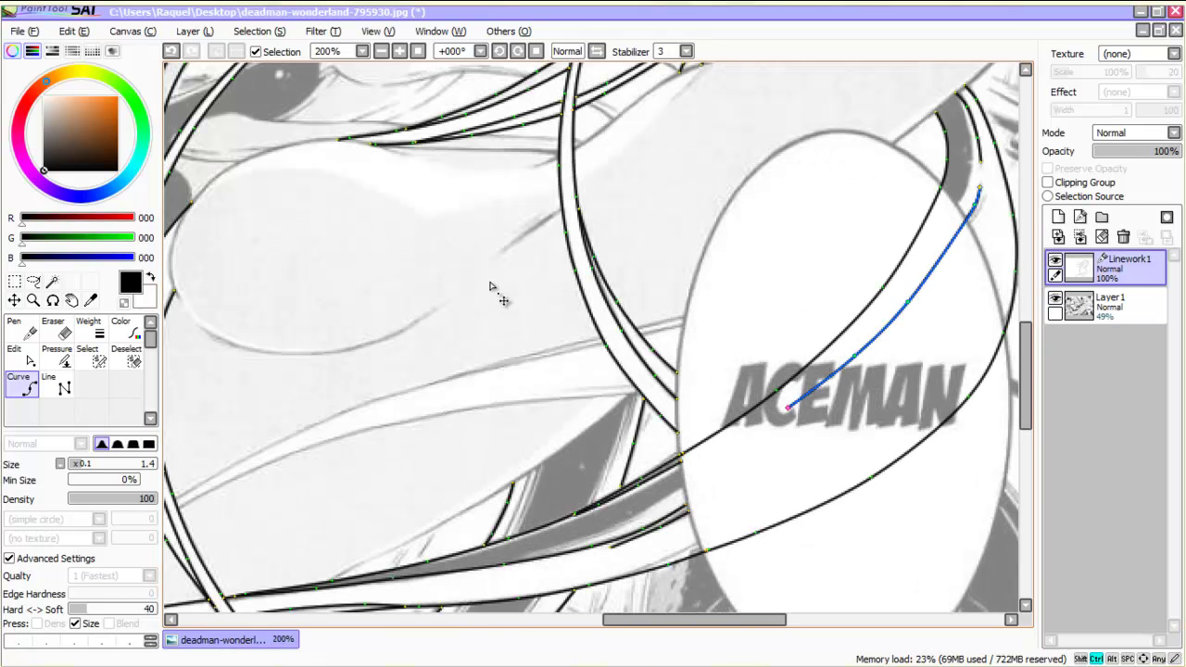
# Step: Adjust the loop's middle line with the manga layer hidden, undo the last change, and show the layer again
pyautogui.click(1055, 297)
pyautogui.scroll(-1, 495, 291)
pyautogui.scroll(1, 495, 291)
pyautogui.keyDown('ctrl'); pyautogui.click(964, 252); pyautogui.keyUp('ctrl')
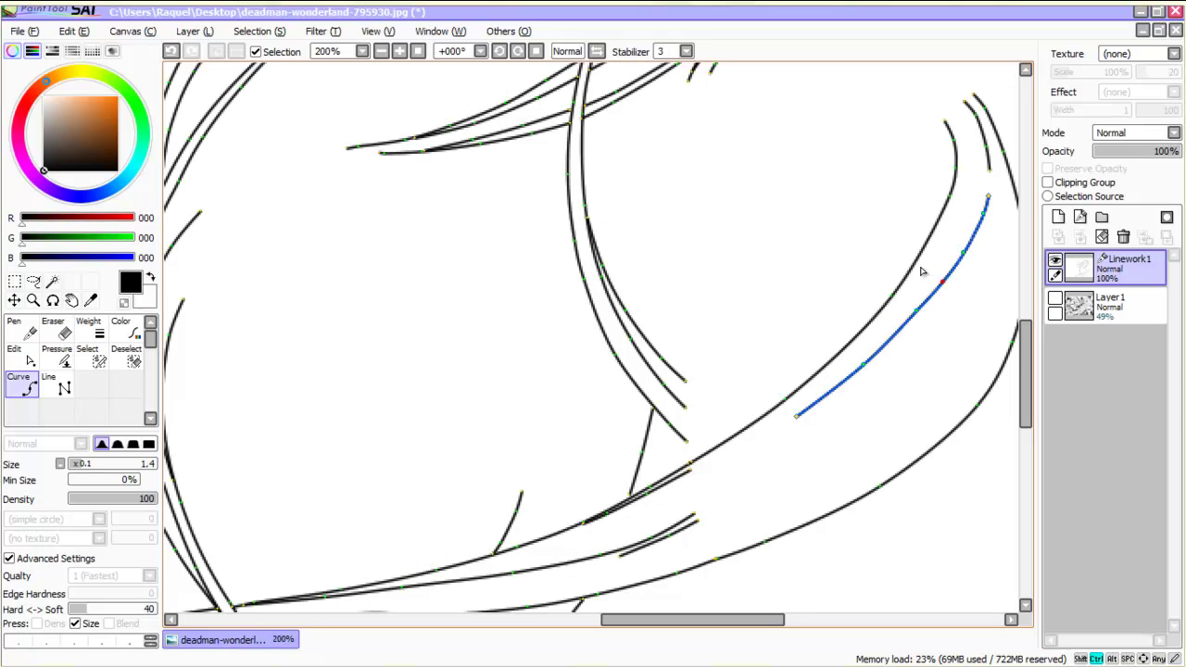
pyautogui.scroll(-1, 1027, 276)
pyautogui.hotkey('ctrl', 'z')
pyautogui.hotkey('ctrl', 'z')
pyautogui.hotkey('ctrl', 'y')
pyautogui.click(1056, 298)
# Step: Trace the upper and lower edges of the strand sweeping from the ACEMAN bubble across the torso
pyautogui.scroll(-2, 844, 164)
pyautogui.scroll(2, 860, 176)
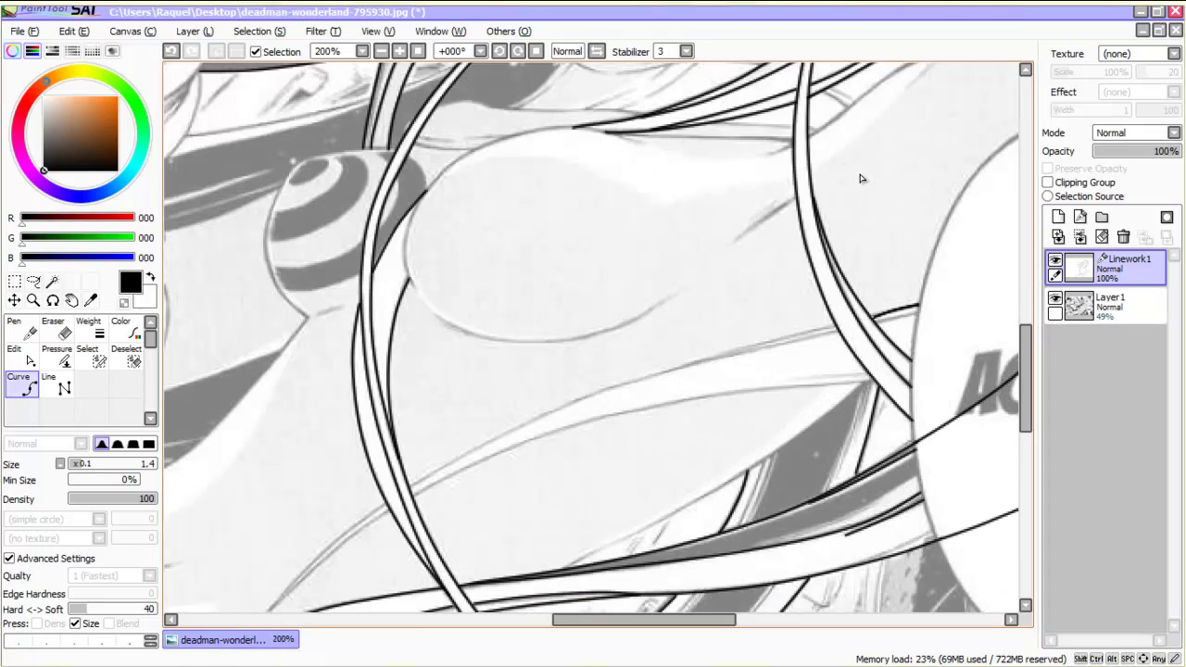
pyautogui.click(410, 488)
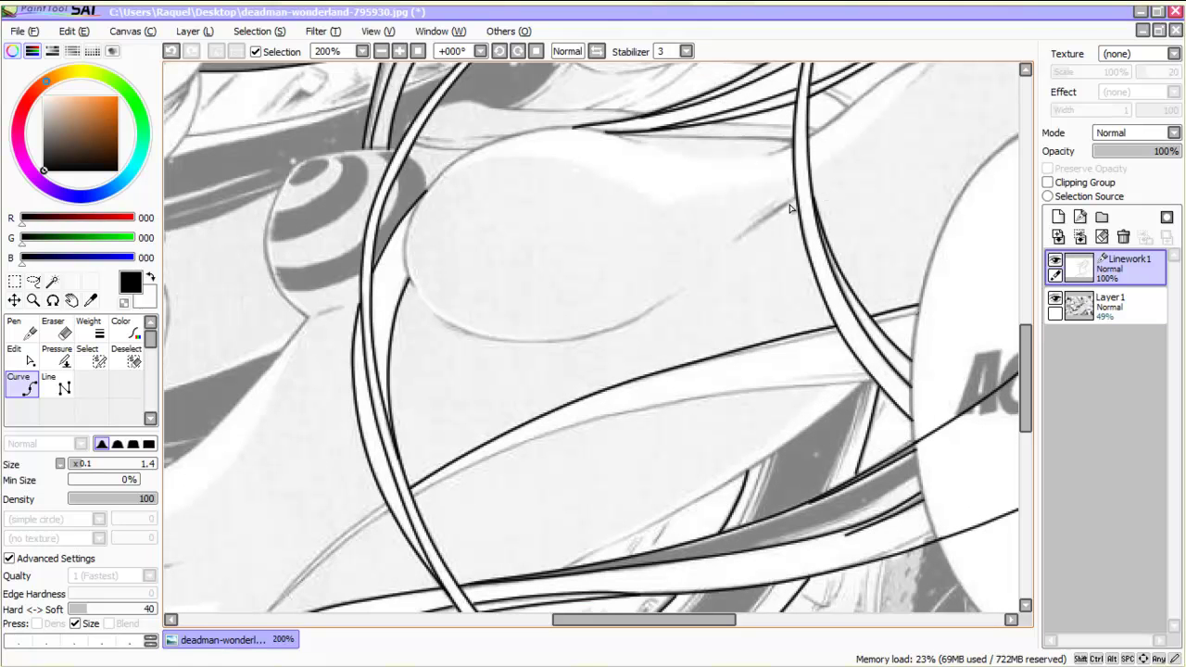
pyautogui.moveTo(838, 329); pyautogui.dragTo(724, 356)
pyautogui.moveTo(871, 380)
pyautogui.mouseDown()
pyautogui.moveTo(621, 417)
pyautogui.moveTo(423, 491)
pyautogui.mouseUp()
# Step: Extend the torso strand past the crossing strand with two lines meeting in a pointed tip
pyautogui.scroll(-3, 702, 269)
pyautogui.moveTo(393, 374); pyautogui.dragTo(262, 481)
pyautogui.moveTo(311, 428); pyautogui.dragTo(279, 465)
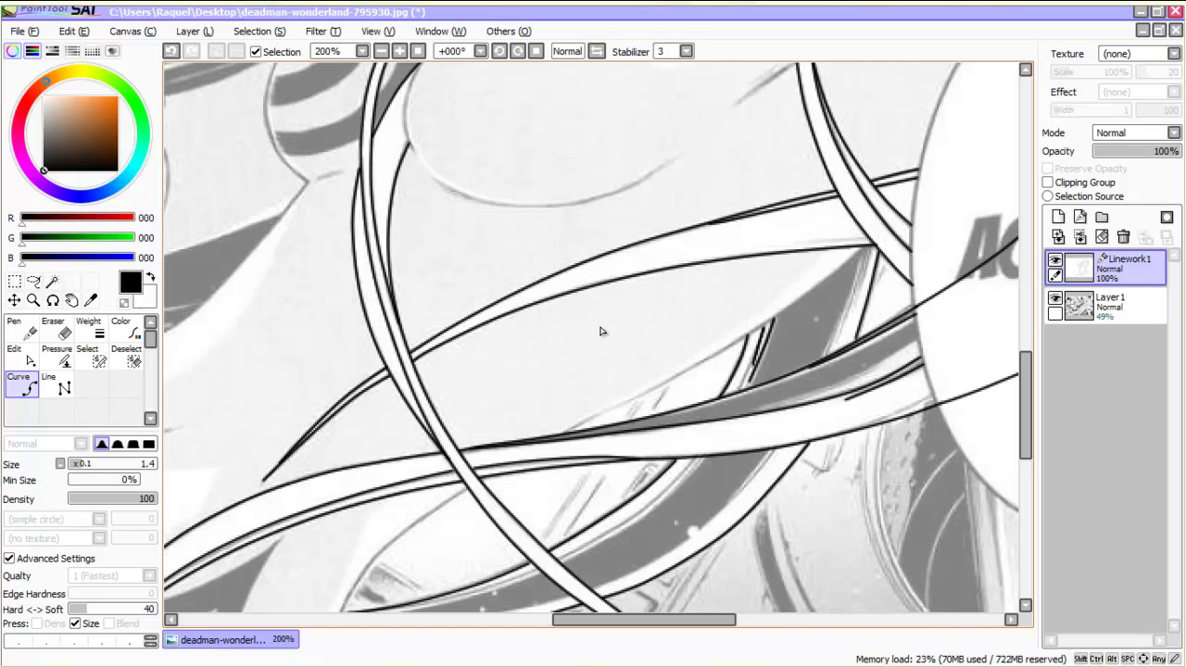
# Step: Undo the last line edit, trace the inner edge of the dark hair band near the page bottom, and hide the manga layer
pyautogui.scroll(-2, 649, 286)
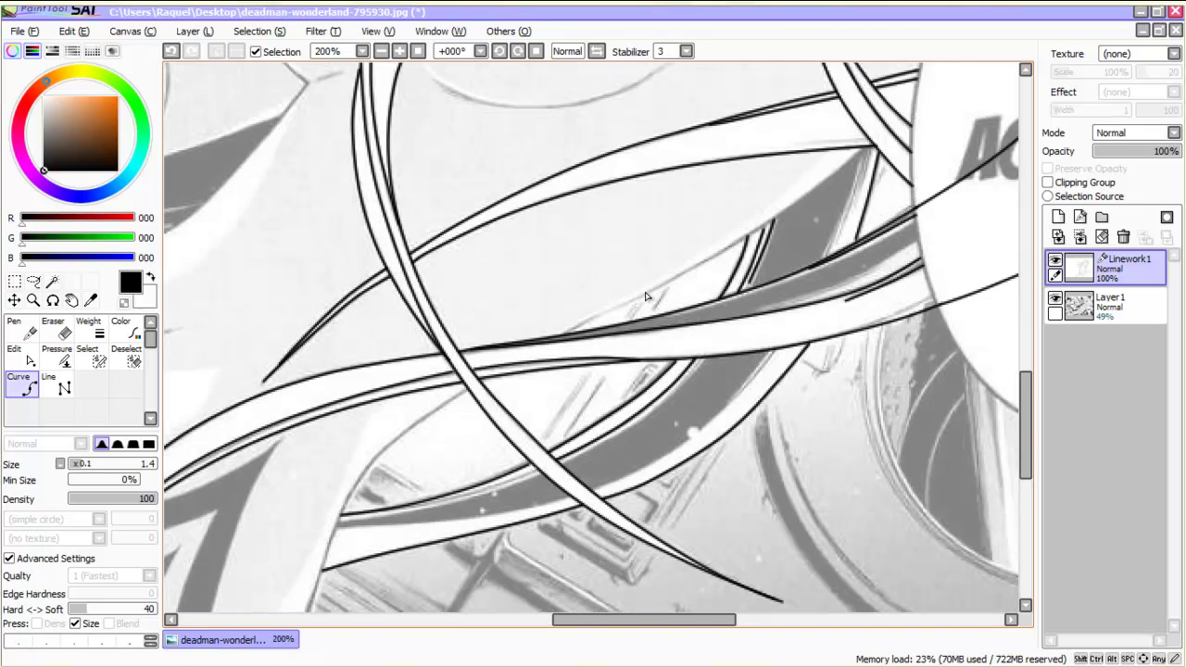
pyautogui.hotkey('ctrl', 'z')
pyautogui.moveTo(333, 528); pyautogui.dragTo(571, 500)
pyautogui.doubleClick(771, 351)
pyautogui.click(822, 260)
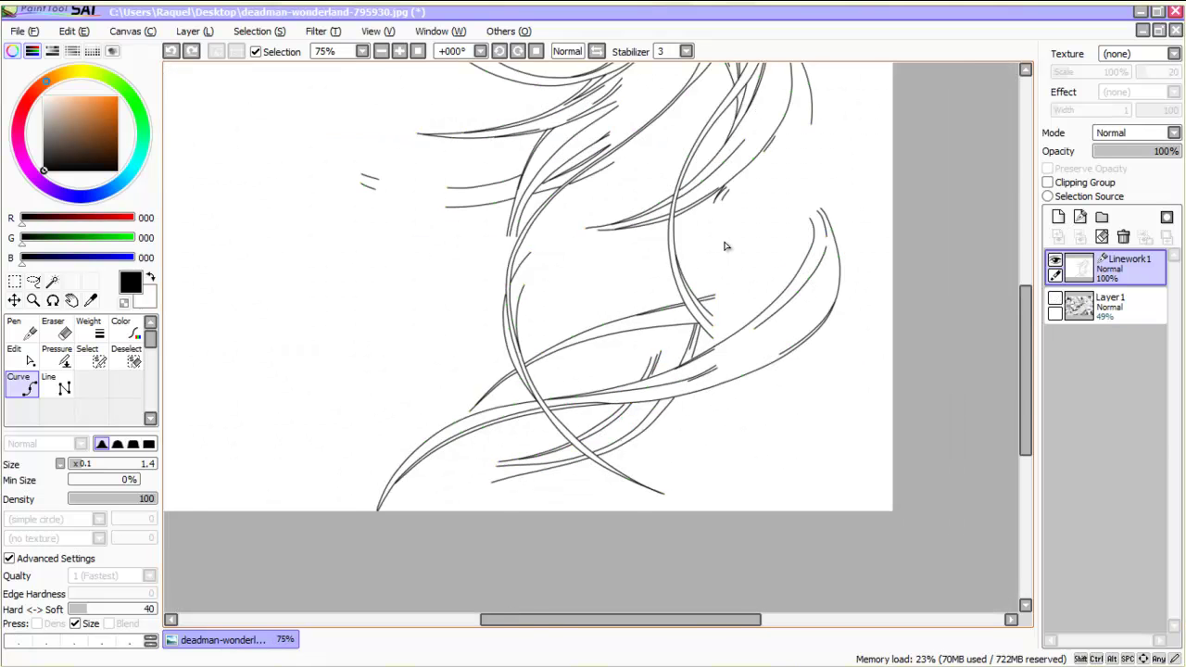
pyautogui.scroll(2, 725, 245)
pyautogui.scroll(2, 718, 248)
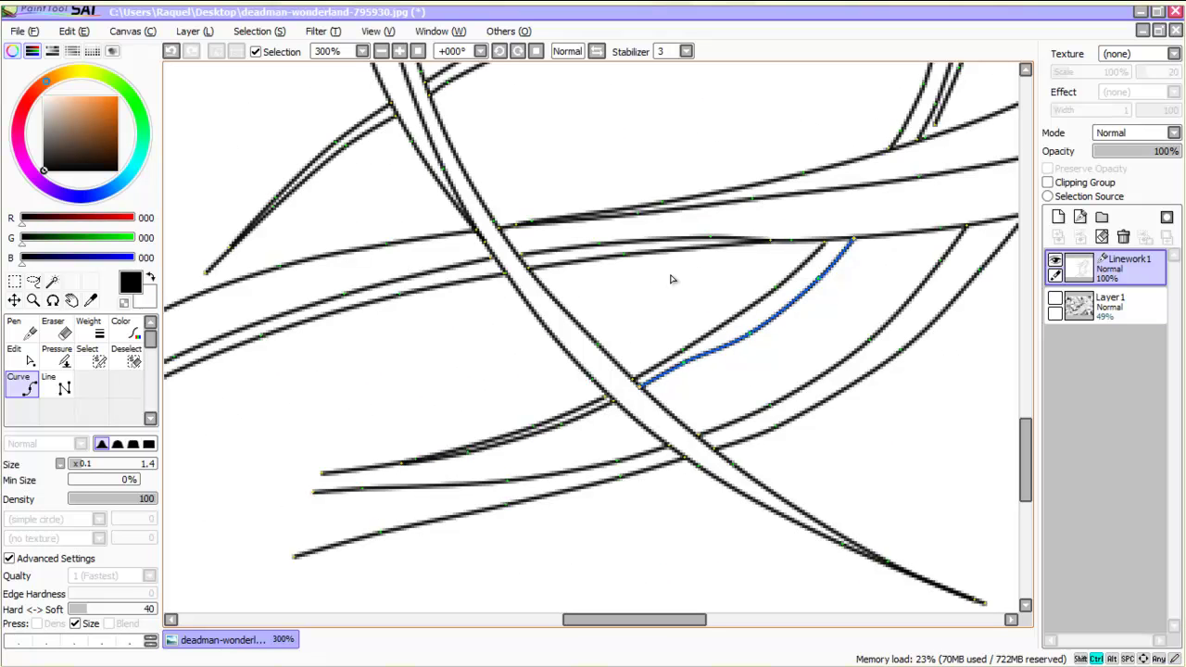
# Step: Trace the upper edge of the hair strand running from the raised fist to the boy's panel border
pyautogui.scroll(-3, 589, 300)
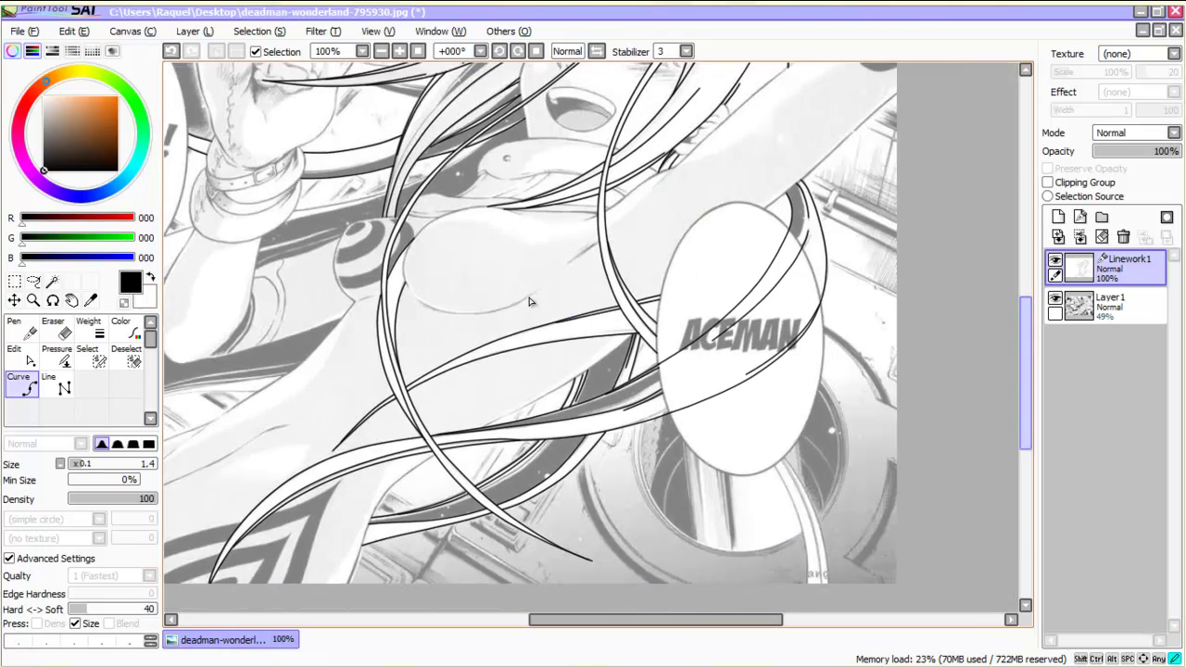
pyautogui.scroll(3, 530, 301)
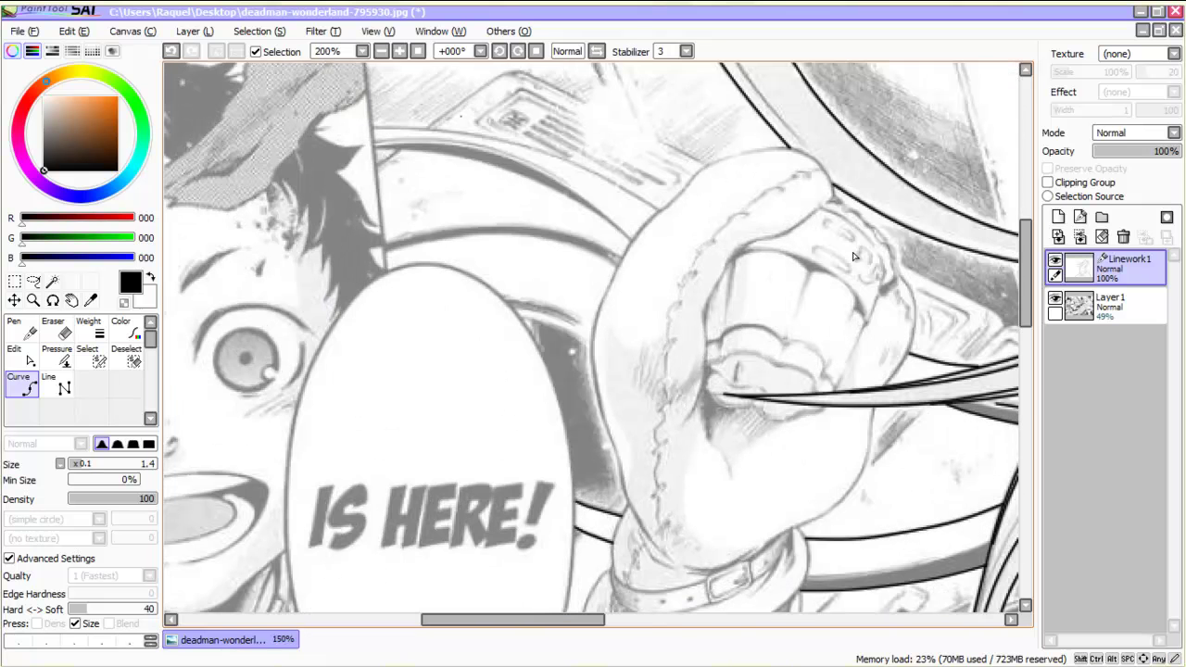
pyautogui.click(480, 138)
pyautogui.click(417, 128)
pyautogui.doubleClick(373, 127)
# Step: Trace the strand's lower edge and the inner edge of its dark shading between the fist and the boy's panel
pyautogui.click(633, 240)
pyautogui.click(541, 165)
pyautogui.click(445, 141)
pyautogui.doubleClick(372, 146)
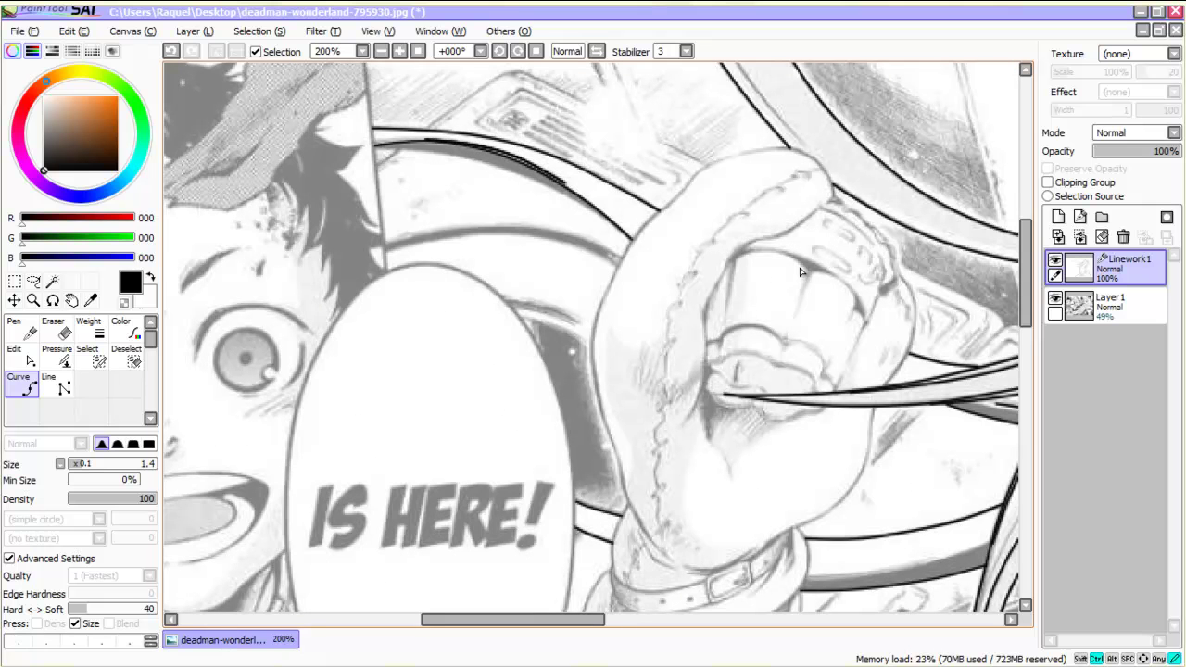
pyautogui.click(467, 160)
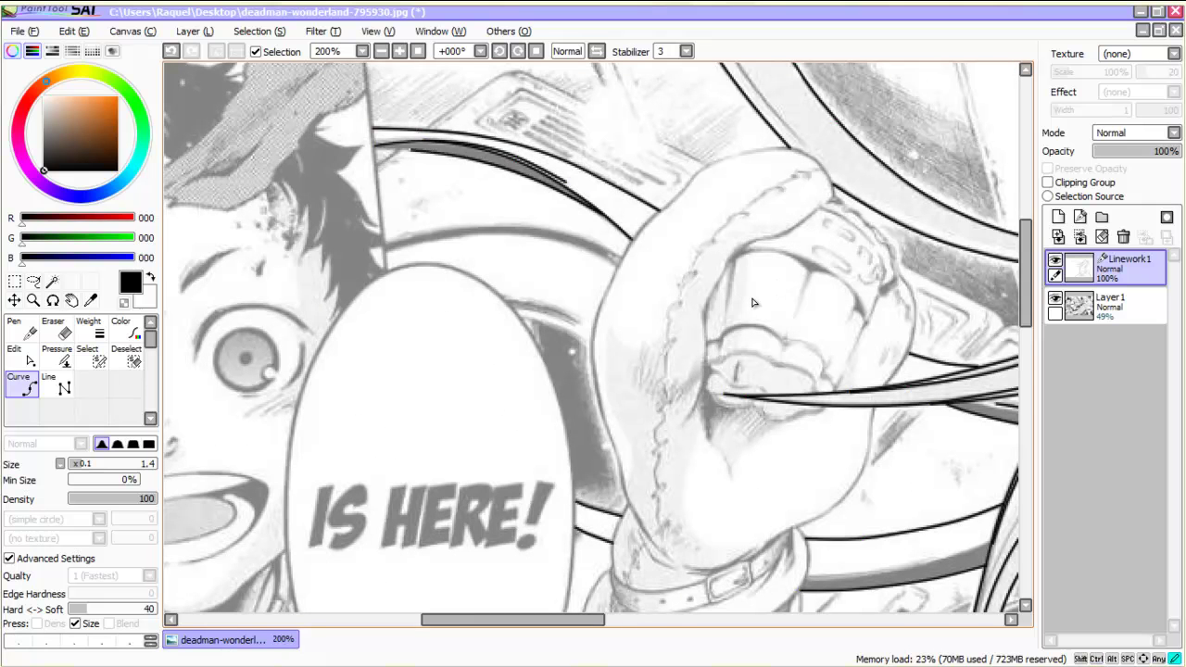
pyautogui.doubleClick(373, 146)
# Step: Trace the upper edge of the hair strand crossing the page's lower-left corner beneath the GANTA bubble
pyautogui.scroll(-4, 756, 300)
pyautogui.scroll(4, 820, 269)
pyautogui.click(538, 401)
pyautogui.click(448, 414)
pyautogui.click(390, 428)
pyautogui.click(306, 458)
pyautogui.doubleClick(200, 534)
# Step: Trace the lower edge of the lower-left hair strand from the page bottom up to the girl's leg
pyautogui.click(222, 579)
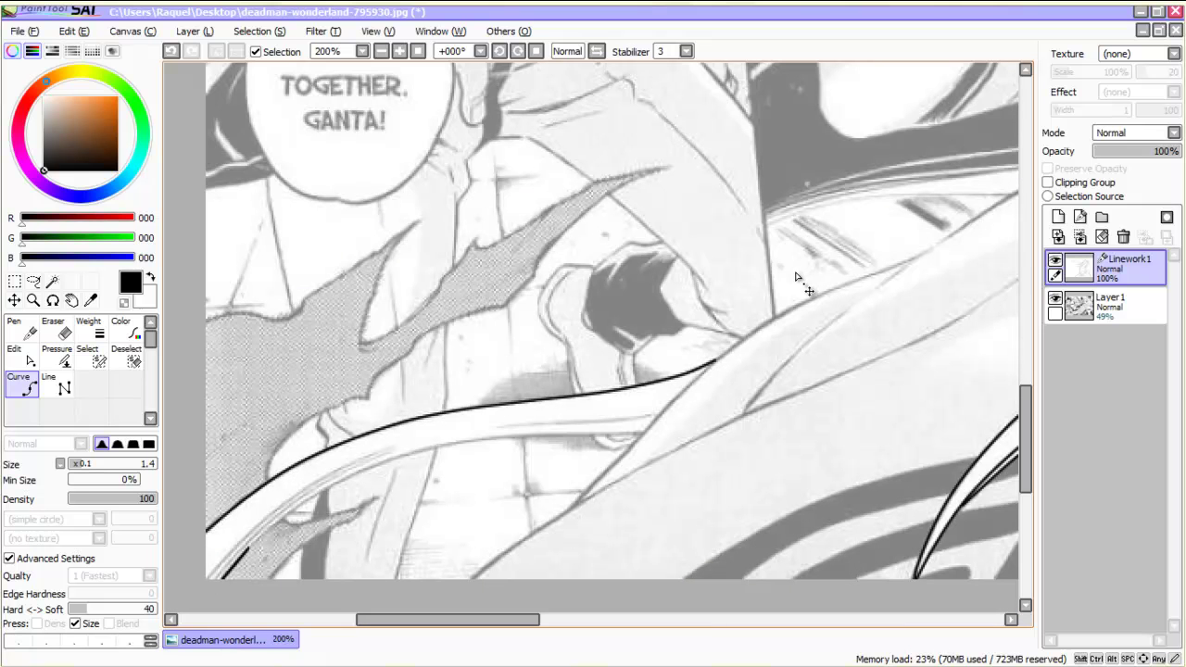
pyautogui.click(296, 504)
pyautogui.click(361, 472)
pyautogui.click(427, 450)
pyautogui.click(518, 436)
pyautogui.click(593, 434)
pyautogui.doubleClick(642, 434)
# Step: Add two inner detail lines inside the lower-left hair strand, one at each end
pyautogui.doubleClick(491, 428)
pyautogui.click(374, 454)
pyautogui.click(323, 475)
pyautogui.click(264, 521)
pyautogui.click(219, 565)
pyautogui.scroll(-4, 871, 292)
pyautogui.scroll(4, 871, 292)
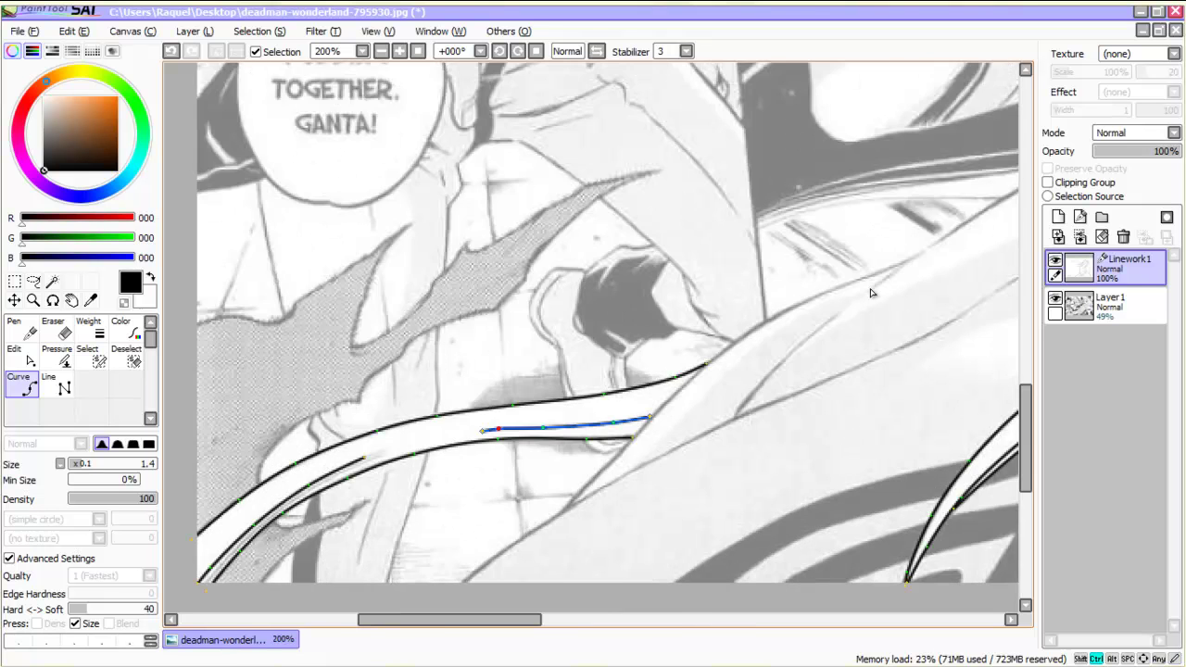
# Step: Trace the hair lines between the boy's panel border and the girl's elbow, and undo the last line edit
pyautogui.scroll(-4, 871, 292)
pyautogui.scroll(3, 872, 294)
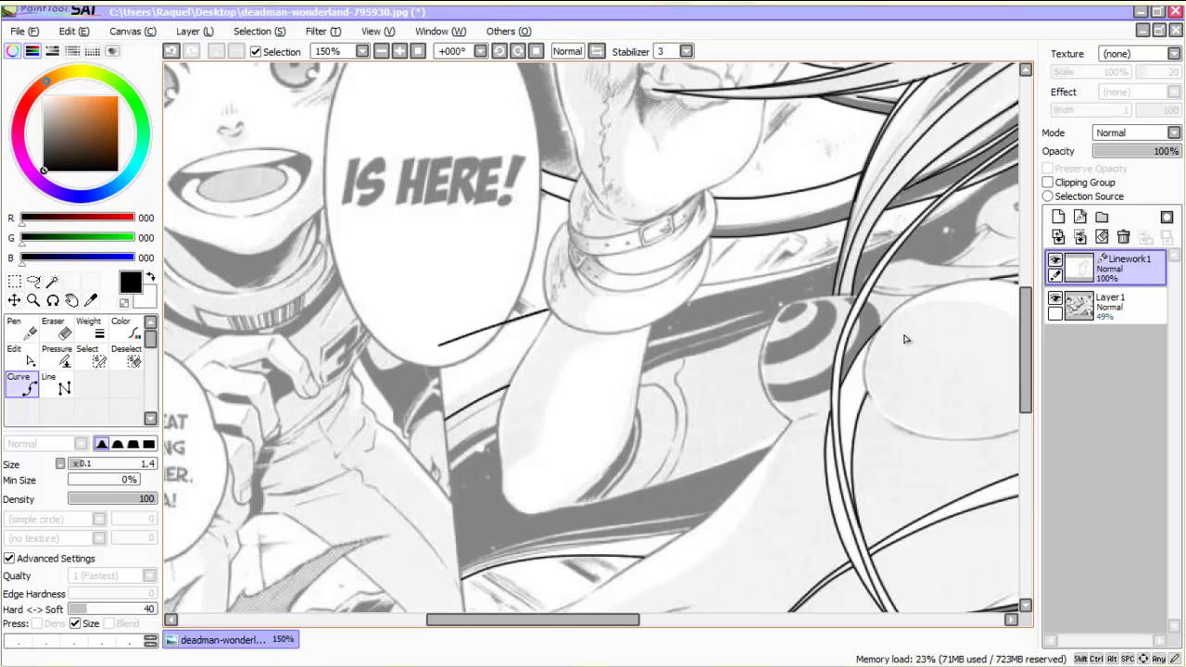
pyautogui.press('ctrl')
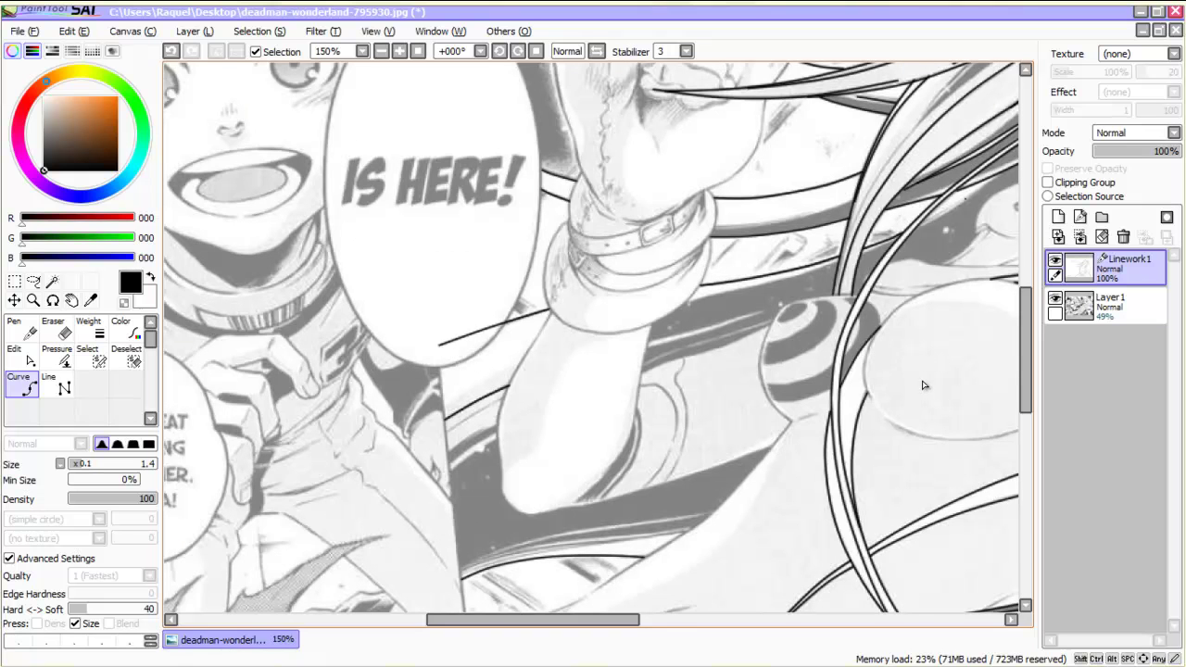
pyautogui.press('Right')
pyautogui.press('Right')
pyautogui.press('Right')
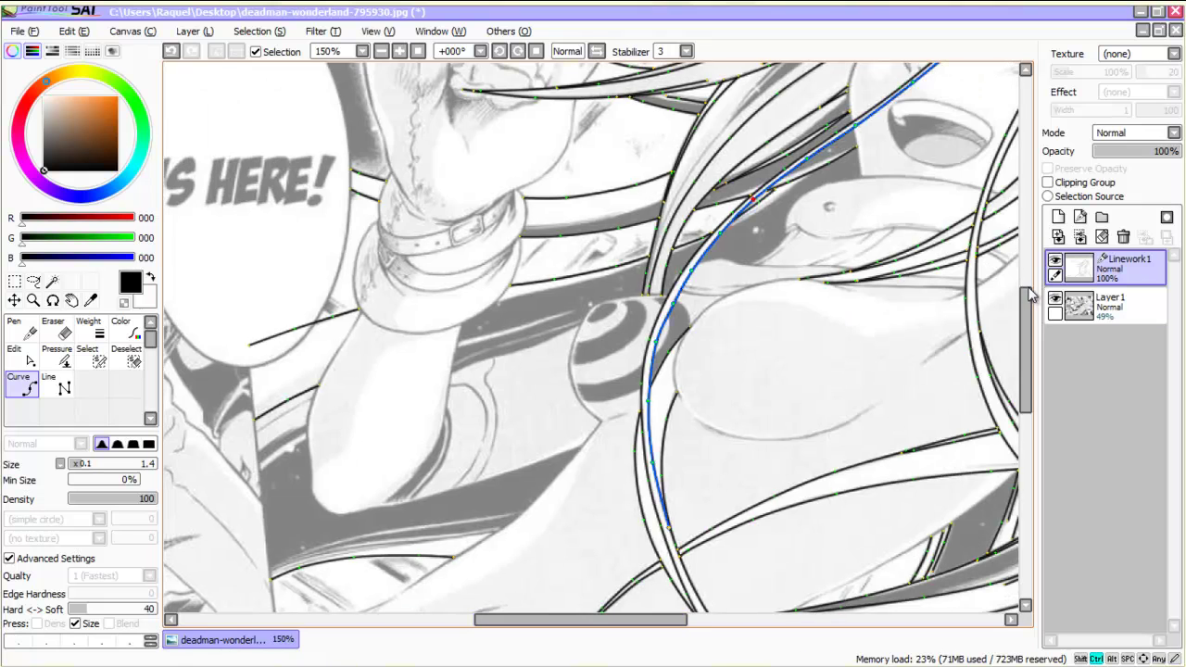
pyautogui.moveTo(713, 379); pyautogui.dragTo(950, 289)
pyautogui.scroll(1, 949, 289)
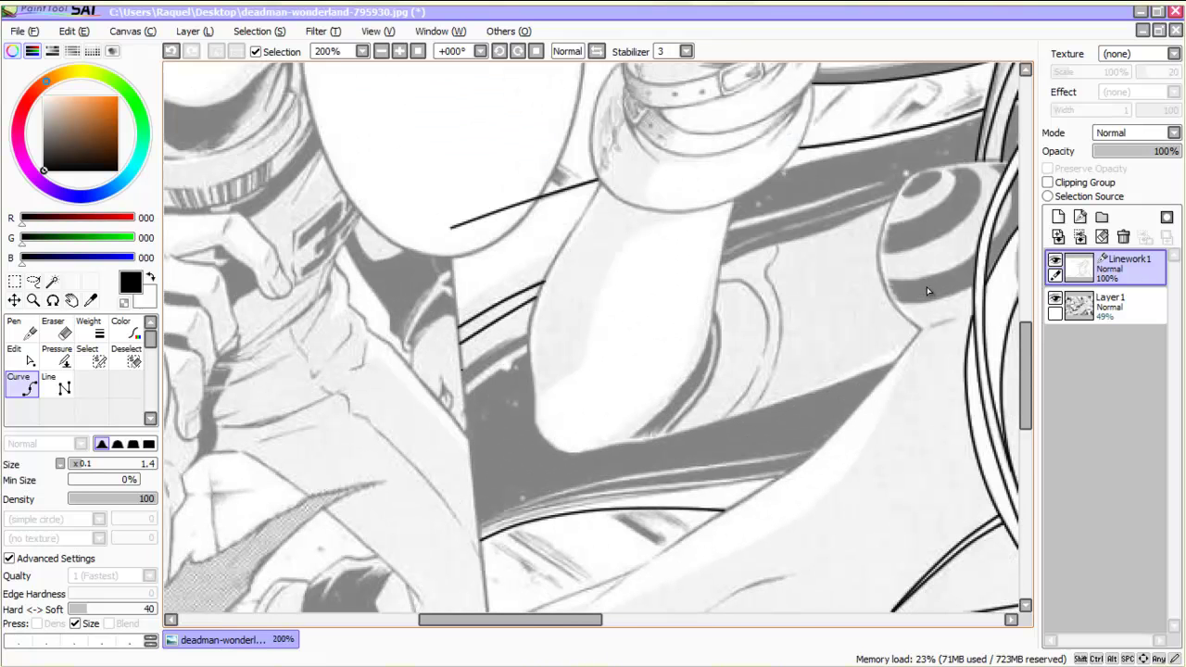
pyautogui.click(530, 334)
pyautogui.press('ctrl')
pyautogui.hotkey('ctrl', 'z')
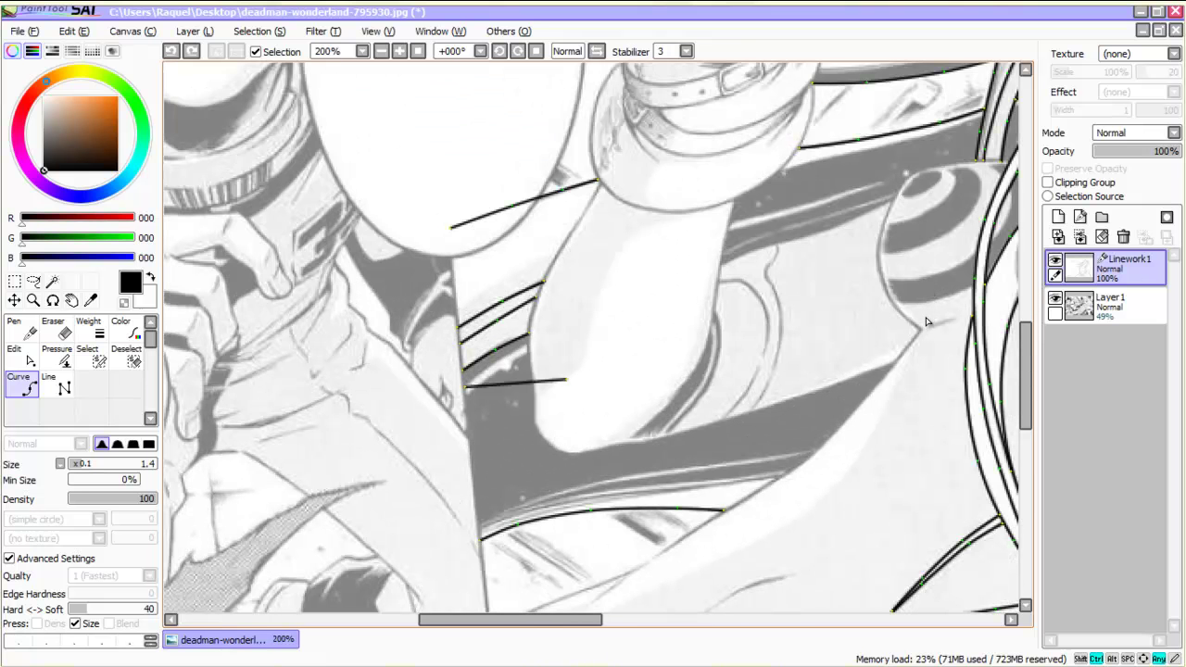
# Step: Trace the thin hair strands along the lower edge of the dark band below the girl's elbow
pyautogui.click(539, 501)
pyautogui.click(673, 472)
pyautogui.click(817, 452)
pyautogui.press('ctrl')
pyautogui.click(779, 477)
pyautogui.click(673, 480)
pyautogui.click(515, 509)
pyautogui.click(480, 533)
pyautogui.click(633, 494)
pyautogui.click(771, 475)
pyautogui.press('ctrl')
# Step: Trace the edge of the girl's face and the outline of her collar with a line size of 1.0
pyautogui.scroll(-4, 930, 343)
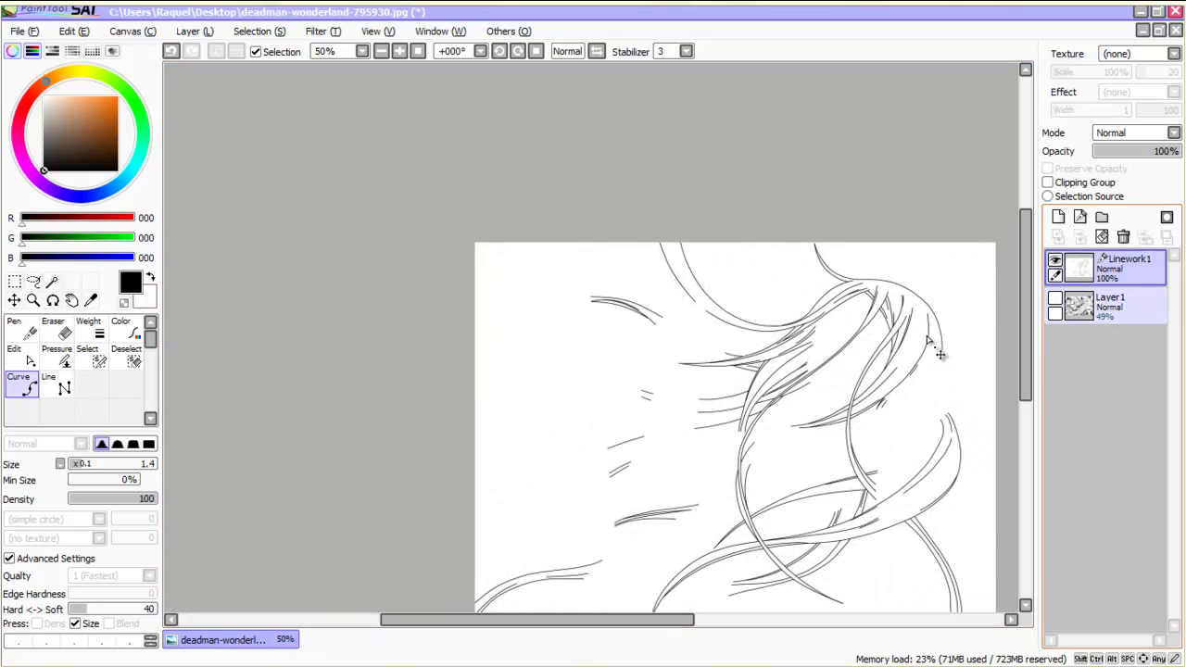
pyautogui.scroll(2, 936, 343)
pyautogui.scroll(-1, 934, 334)
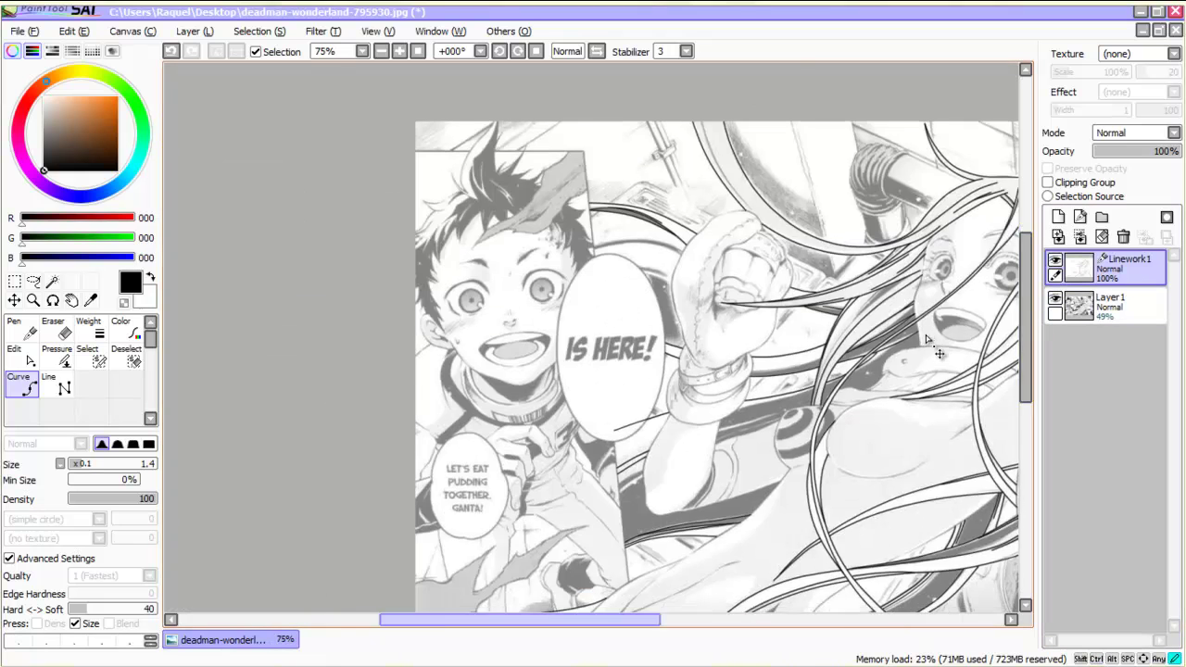
pyautogui.scroll(-2, 930, 278)
pyautogui.scroll(3, 929, 247)
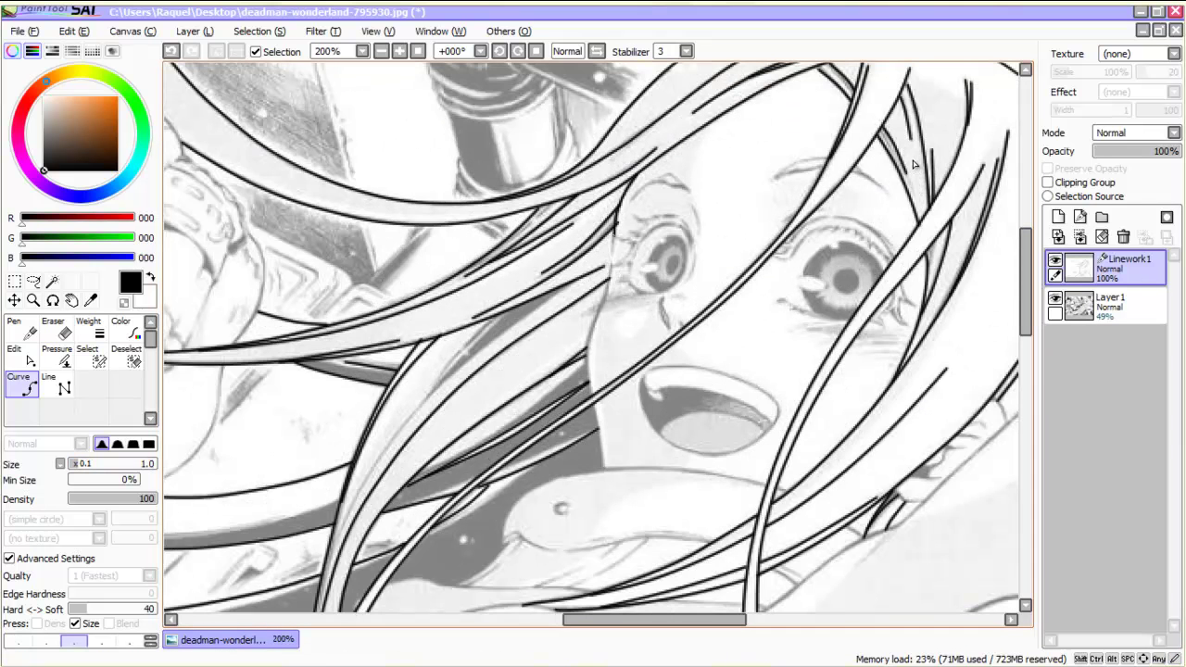
pyautogui.hotkey('ctrl', 'z')
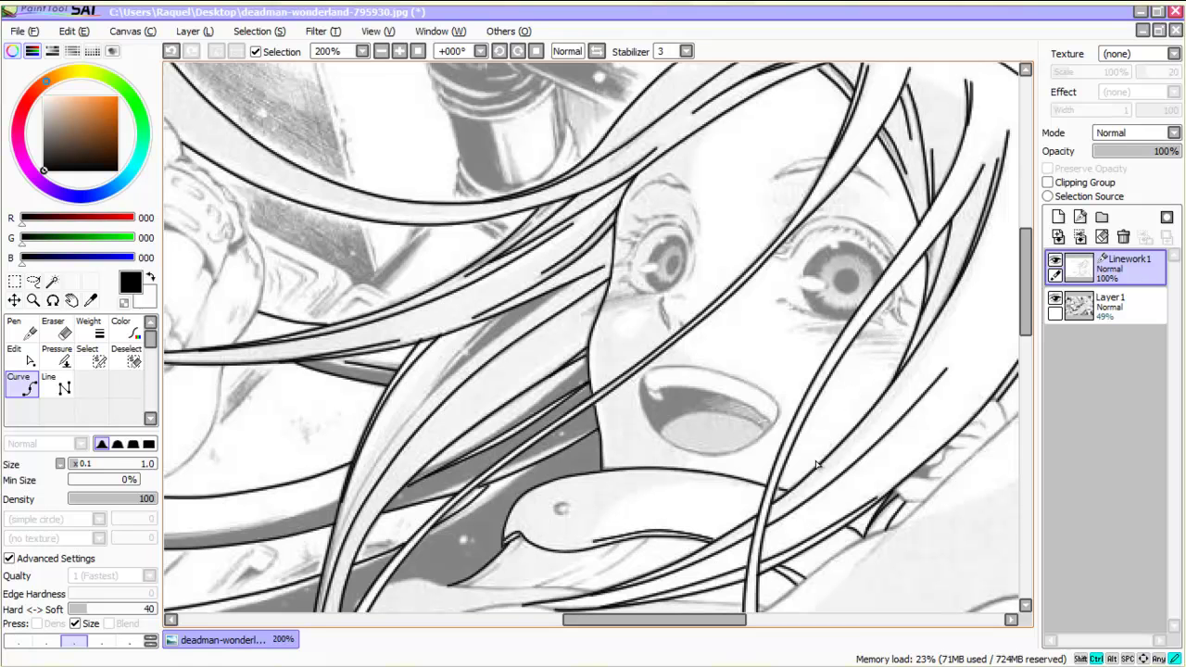
# Step: Trace the small details between the hair and the raised arm, plus both edges of the arm to the page border
pyautogui.scroll(2, 816, 470)
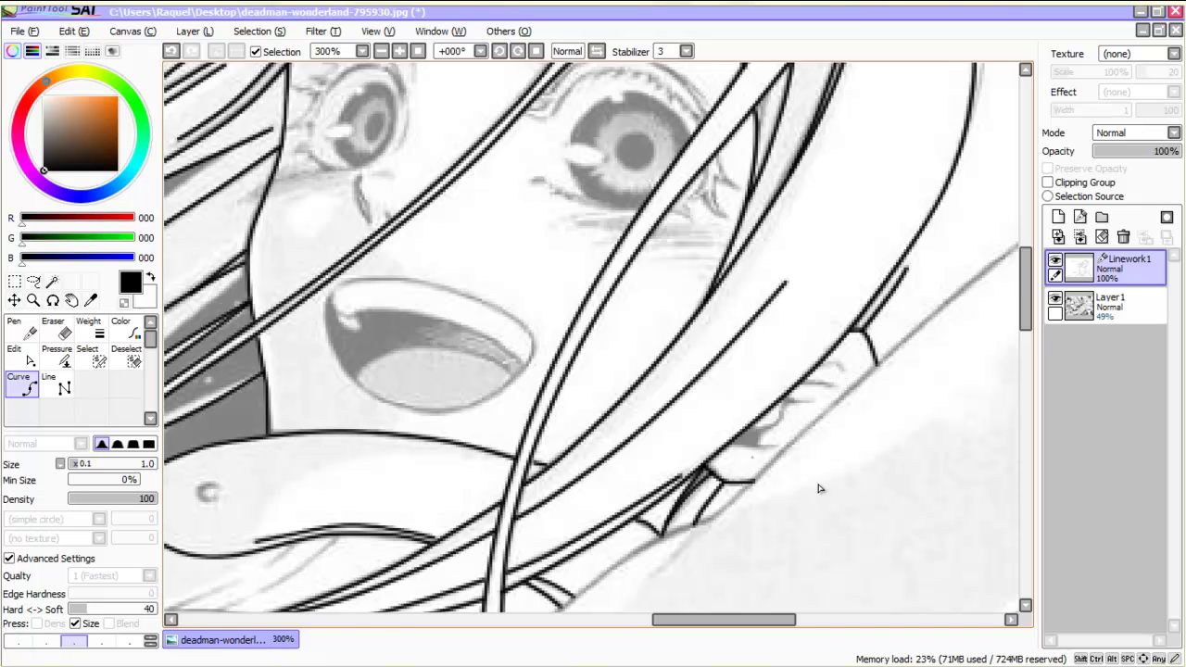
pyautogui.scroll(-2, 829, 373)
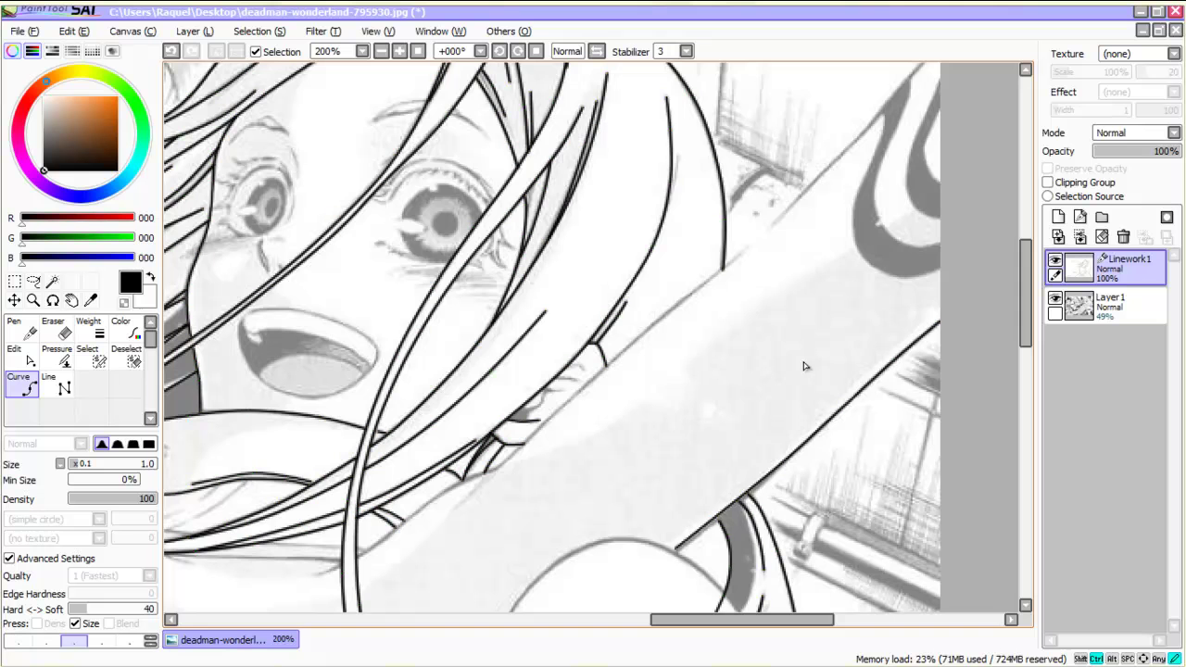
pyautogui.scroll(-2, 834, 438)
pyautogui.press('+')
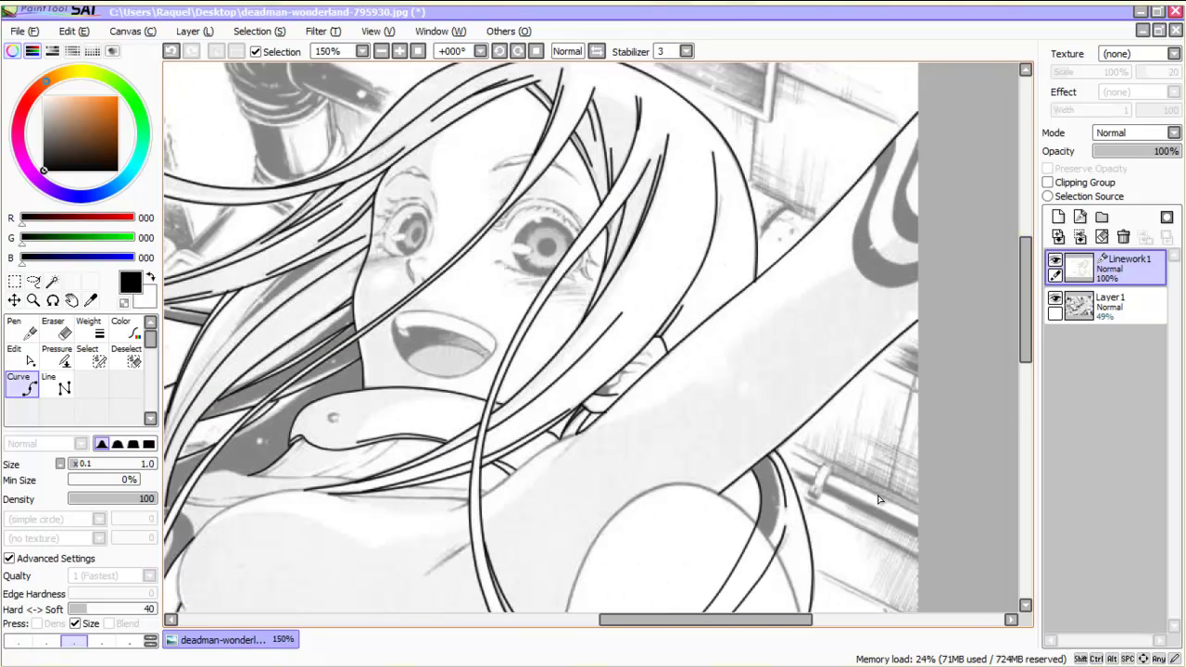
# Step: Undo the last line edit and continue the raised arm's upper edge beneath the hair toward the shoulder
pyautogui.hotkey('ctrl', 'z')
pyautogui.scroll(-2, 859, 456)
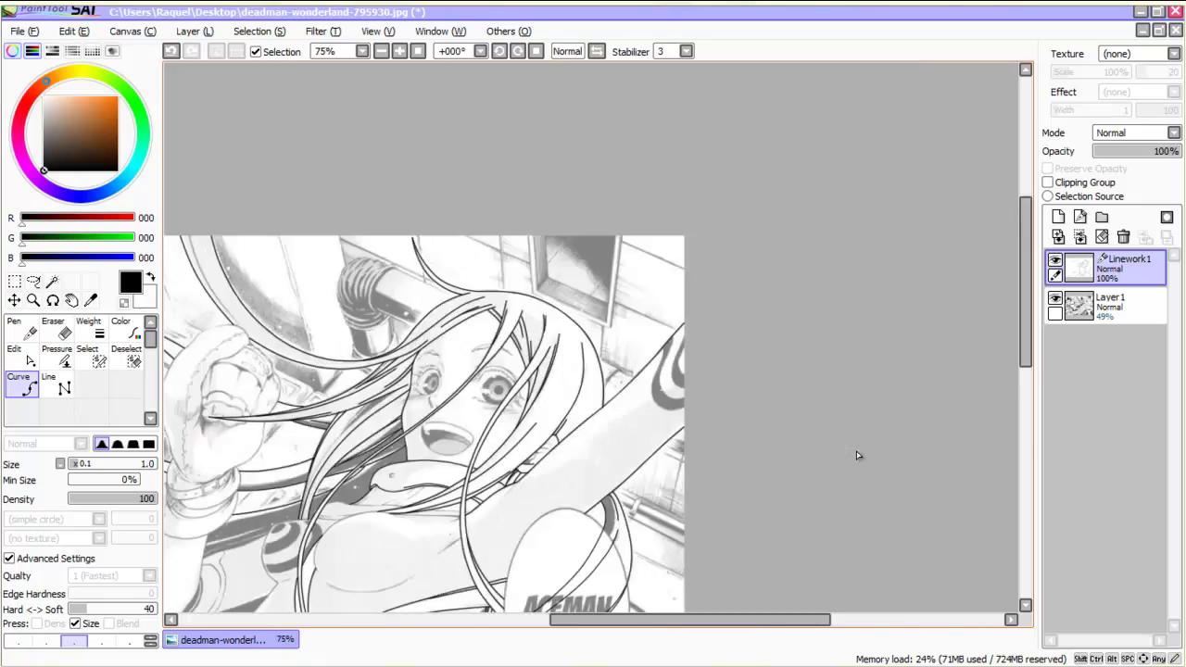
pyautogui.scroll(4, 858, 457)
pyautogui.scroll(-4, 857, 461)
pyautogui.scroll(3, 843, 443)
pyautogui.scroll(1, 842, 439)
pyautogui.click(837, 429)
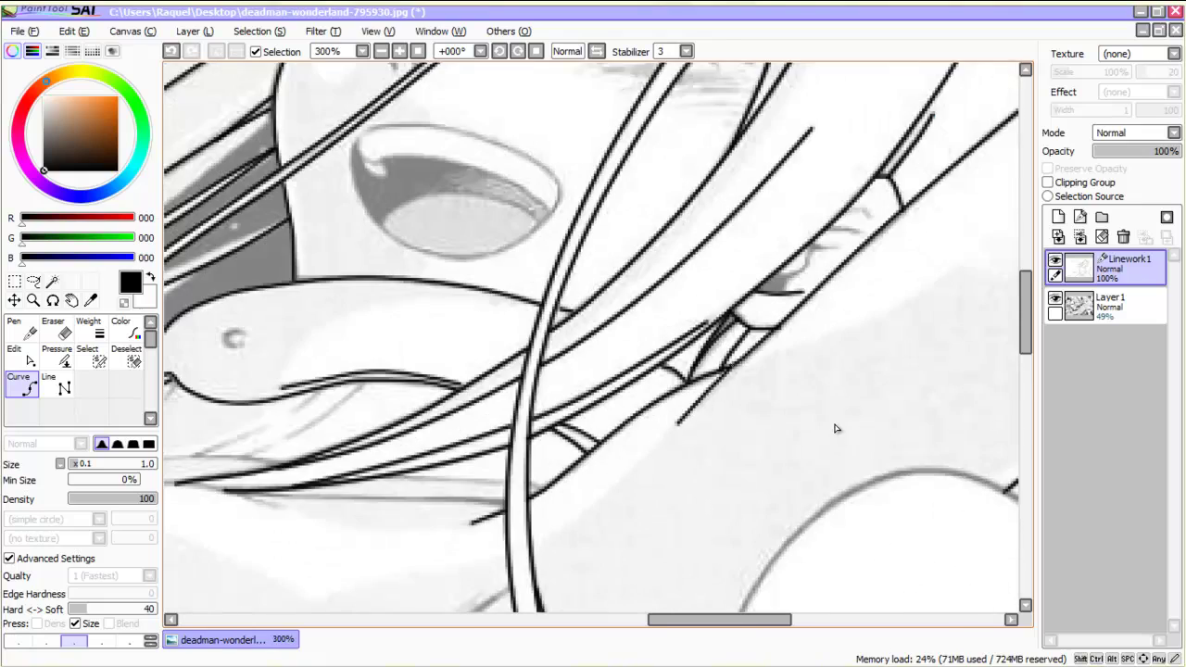
# Step: Trace the rounded contour of the girl's nearer chest, the lower collar folds and the armpit crease
pyautogui.scroll(-4, 836, 429)
pyautogui.scroll(3, 819, 396)
pyautogui.click(817, 394)
pyautogui.moveTo(599, 530)
pyautogui.mouseDown()
pyautogui.moveTo(541, 562)
pyautogui.moveTo(420, 572)
pyautogui.moveTo(343, 515)
pyautogui.moveTo(347, 450)
pyautogui.moveTo(460, 362)
pyautogui.mouseUp()
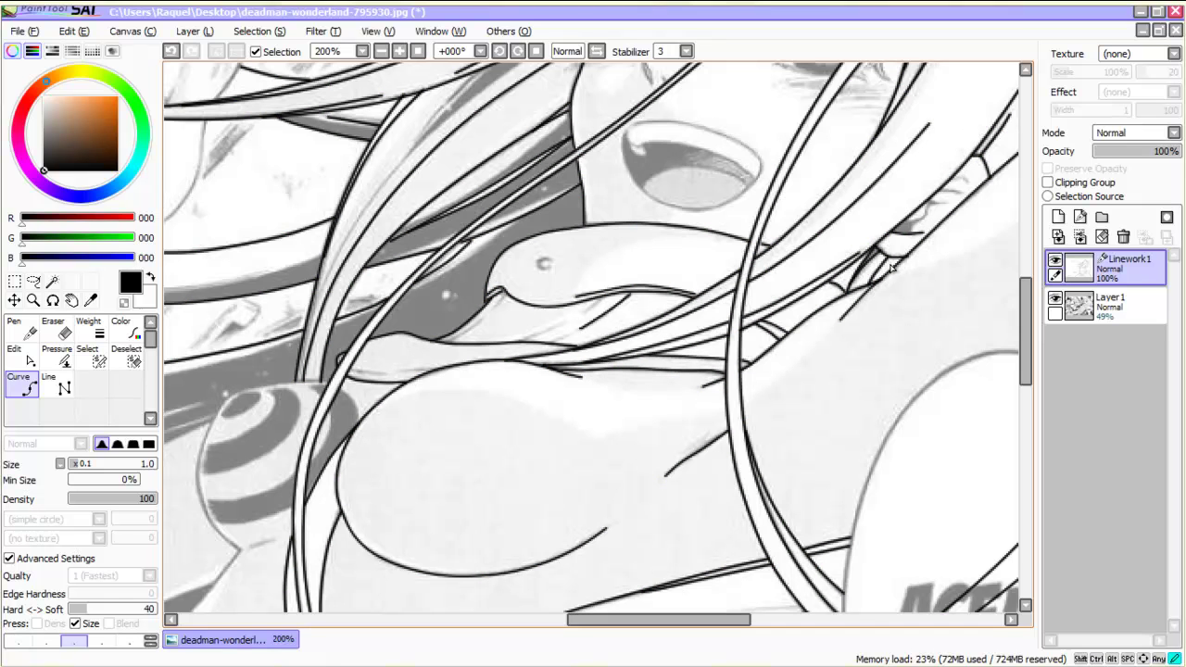
# Step: Trace the outline of the striped side of the chest and the waist edge running down from it
pyautogui.moveTo(659, 620); pyautogui.dragTo(597, 620)
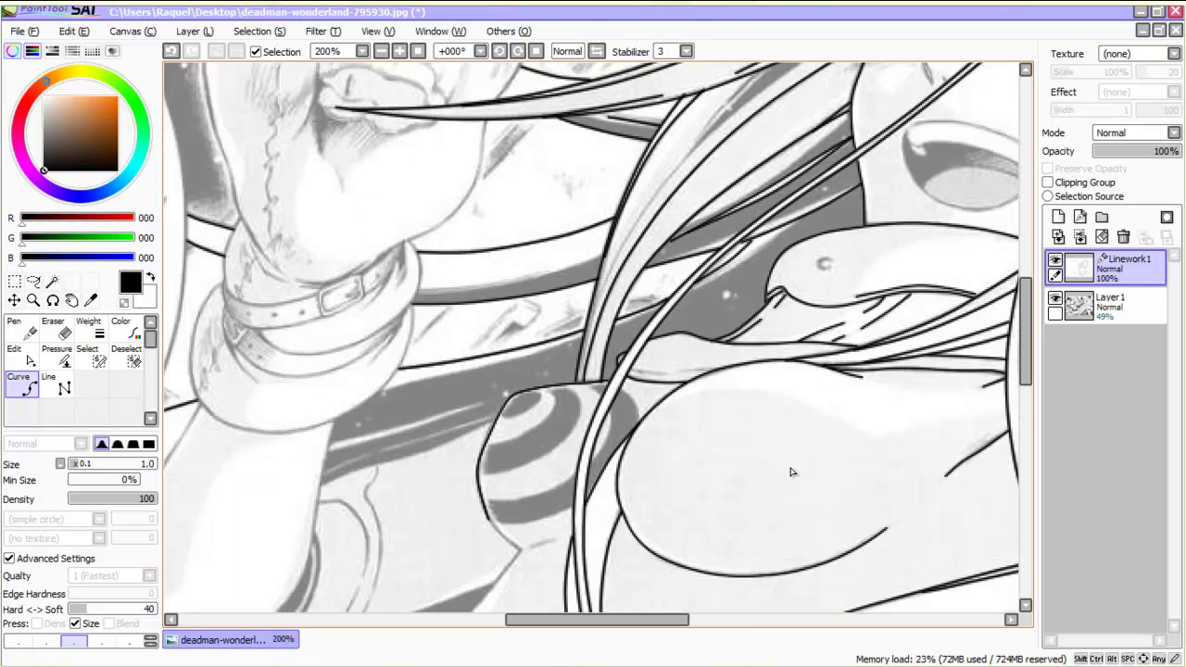
pyautogui.scroll(-5, 789, 526)
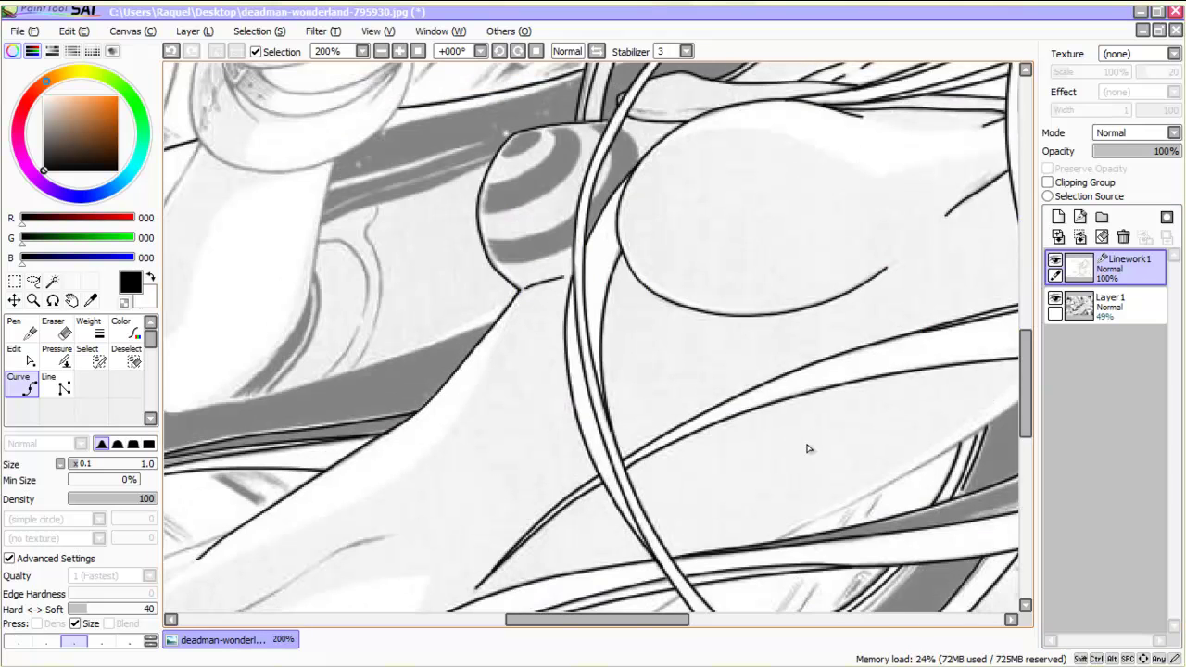
pyautogui.hscroll(-5, 805, 371)
# Step: Trace the hip and thigh contours down to the page bottom, including the crease lines on the leg
pyautogui.scroll(-5, 805, 384)
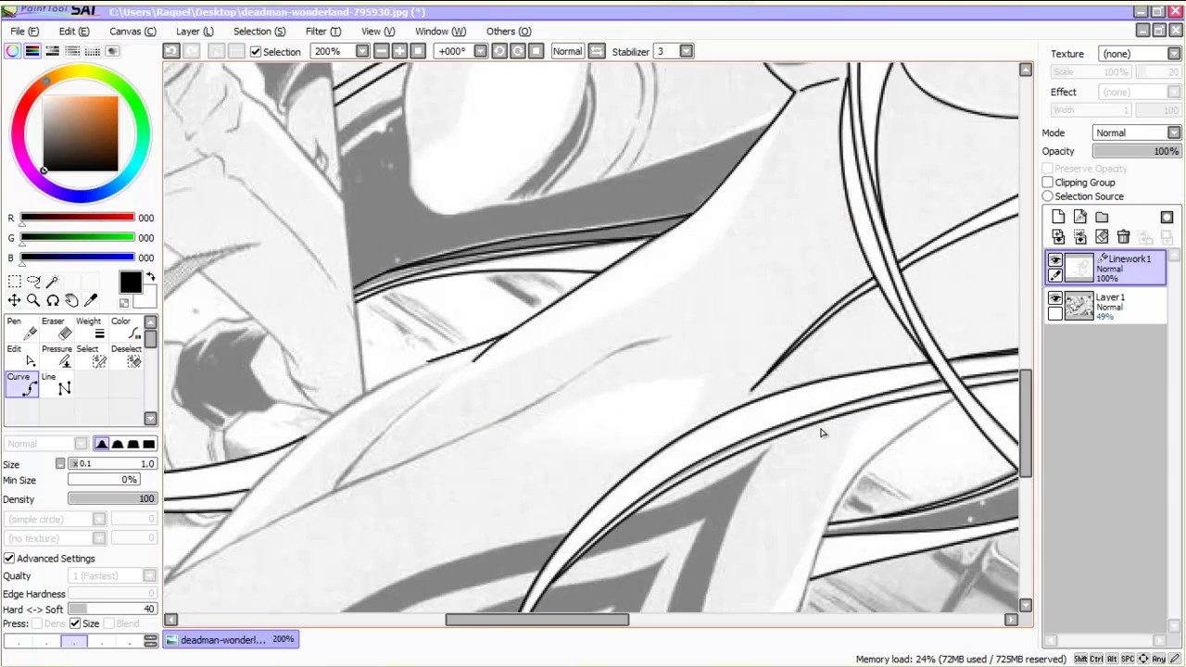
pyautogui.hscroll(-5, 866, 496)
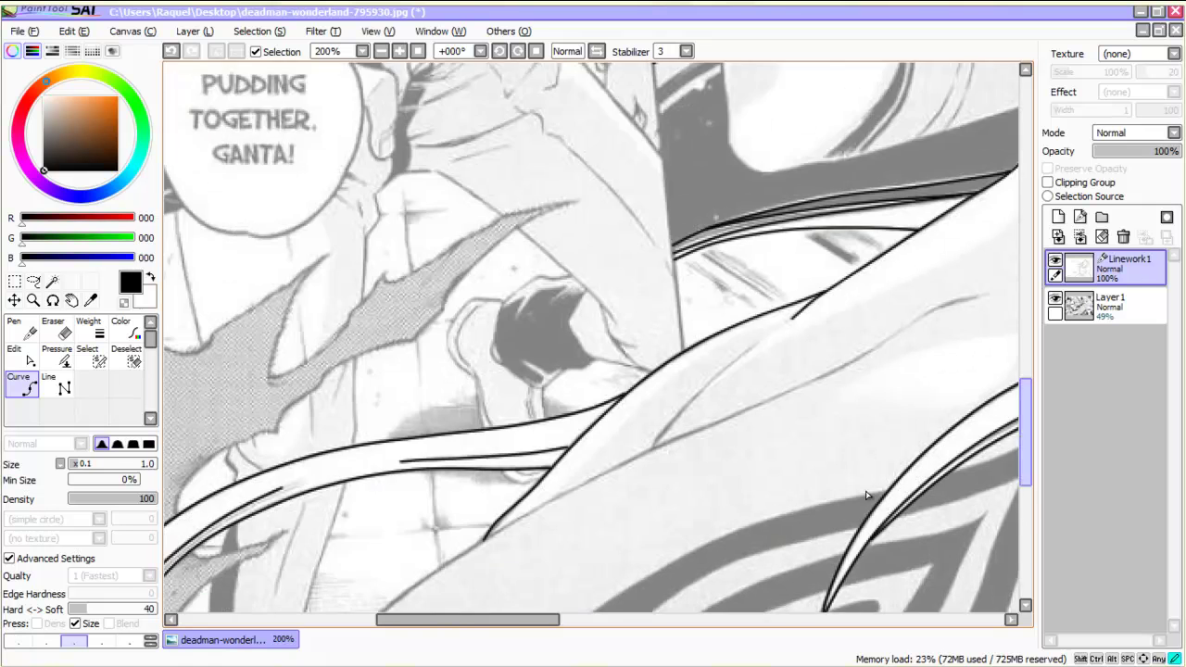
pyautogui.scroll(-5, 866, 495)
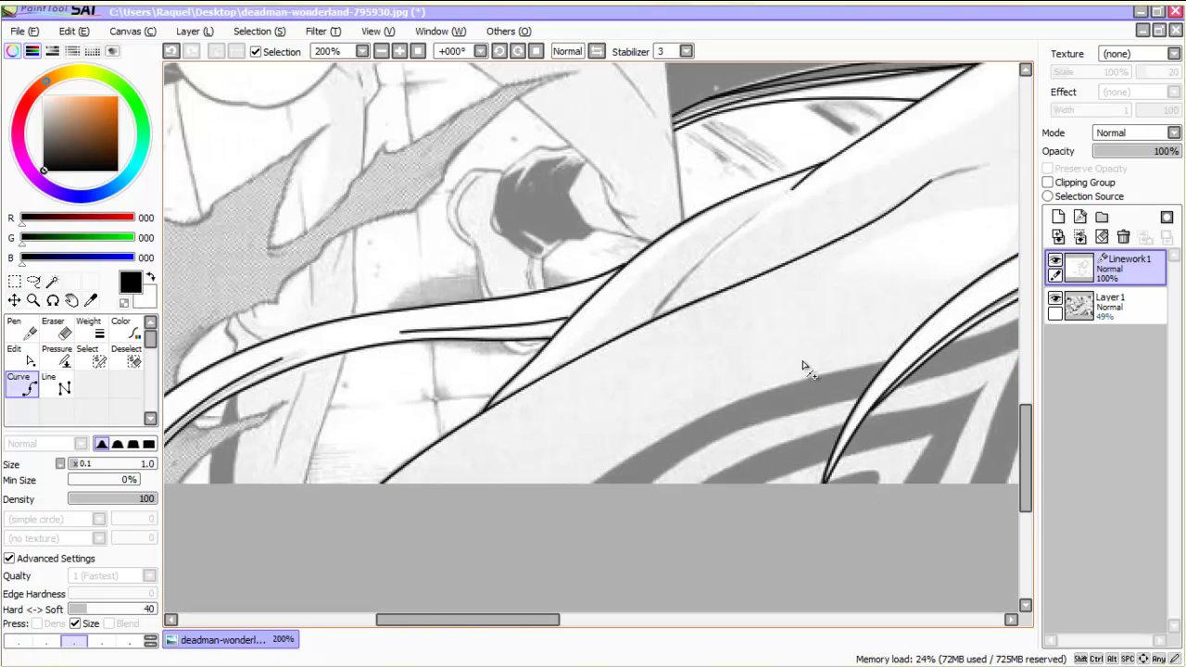
pyautogui.hscroll(5, 1031, 424)
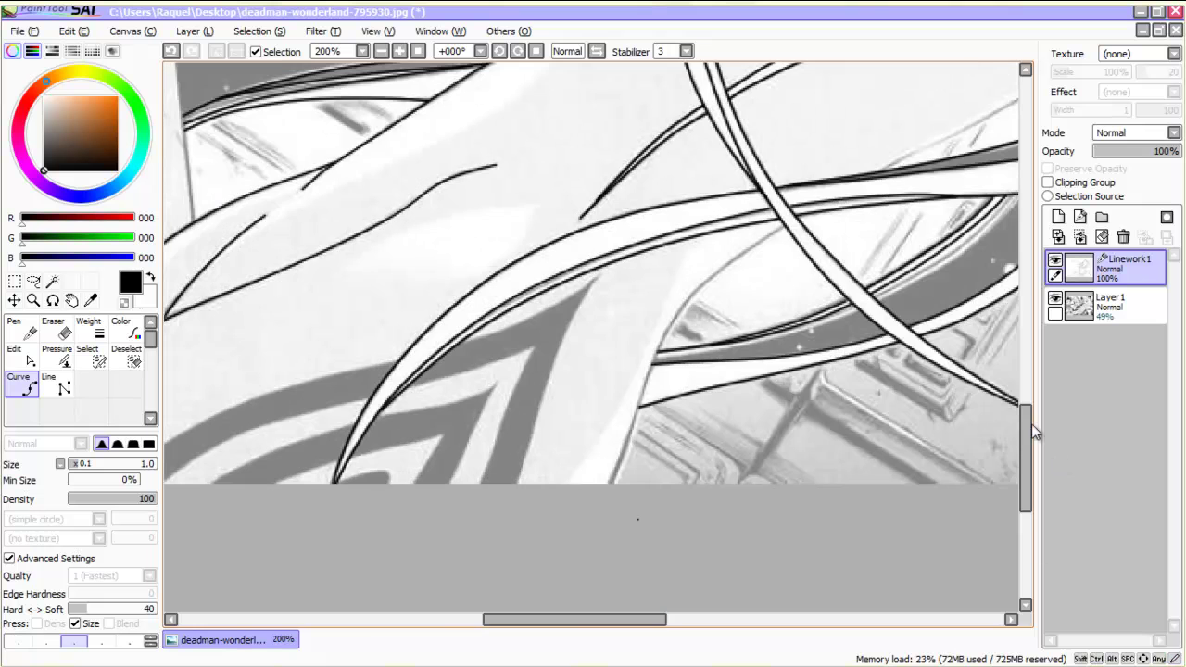
# Step: Trace the near leg's outer edge at the page bottom and the torso's lower edge between the hair strands
pyautogui.hscroll(5, 911, 255)
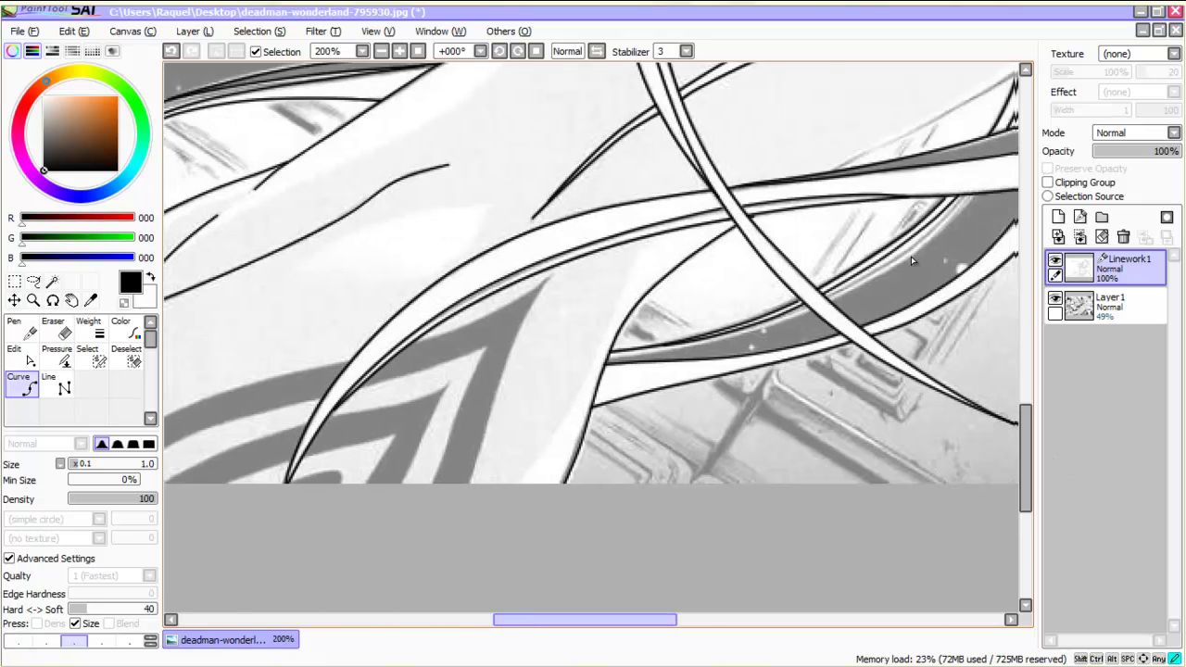
pyautogui.scroll(3, 880, 250)
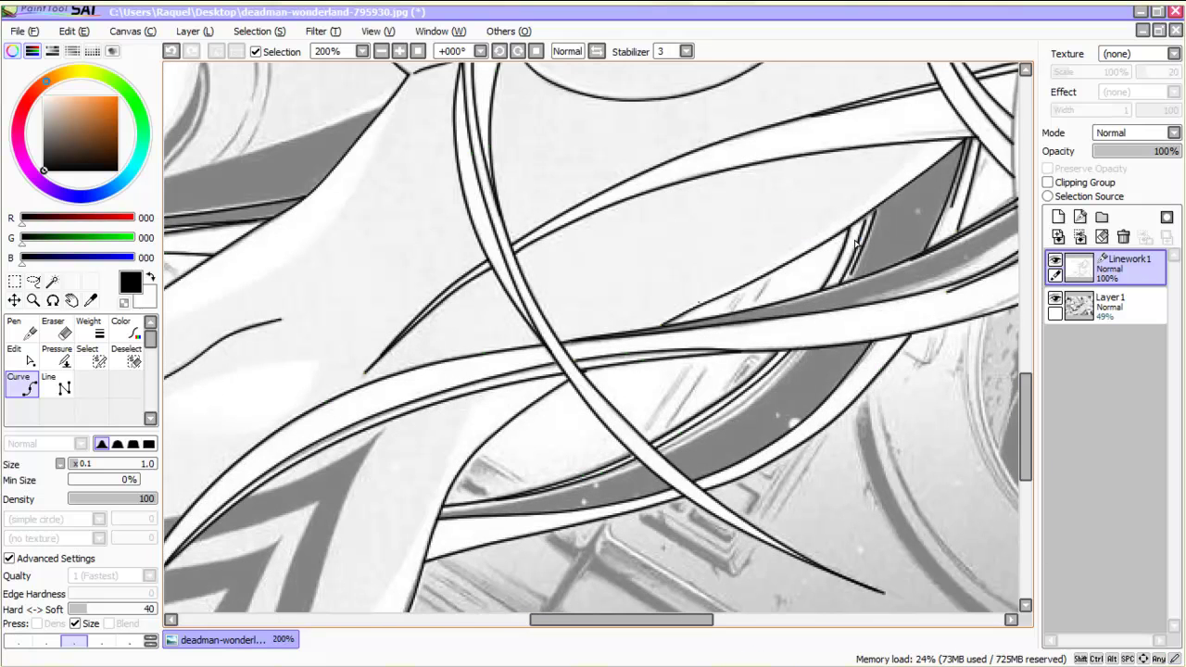
pyautogui.hscroll(5, 866, 255)
# Step: Continue the raised arm's lower edge across the ACEMAN bubble with a short crease line beside it
pyautogui.scroll(5, 876, 268)
pyautogui.hscroll(6, 875, 269)
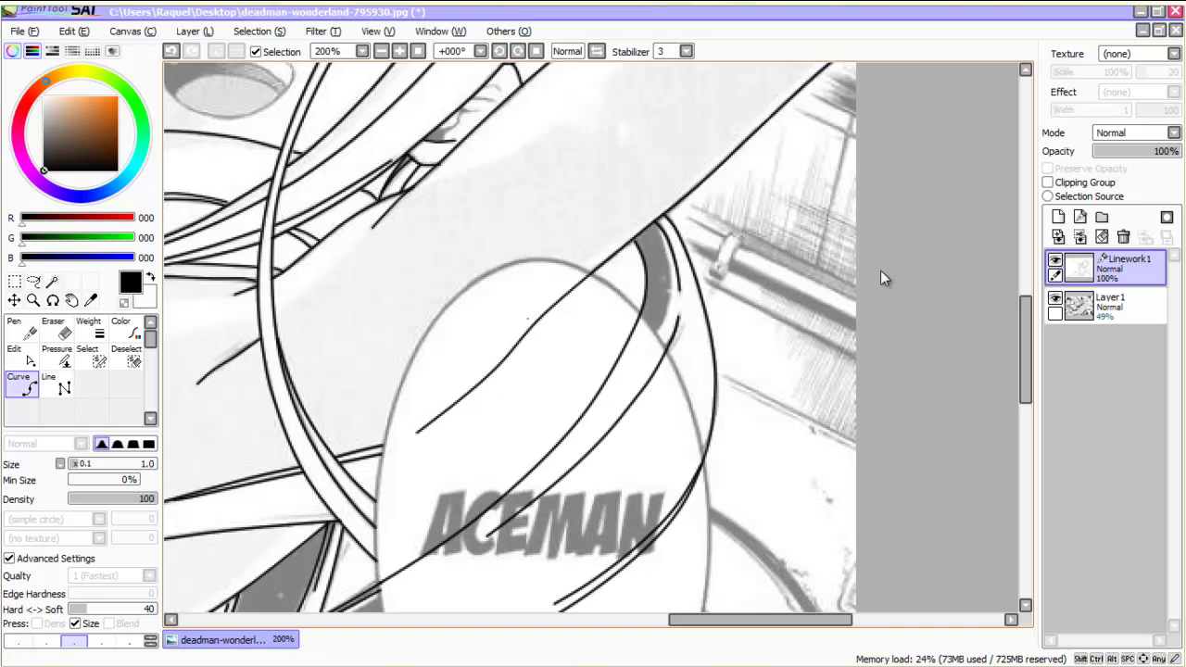
pyautogui.scroll(-1, 877, 269)
pyautogui.scroll(2, 896, 281)
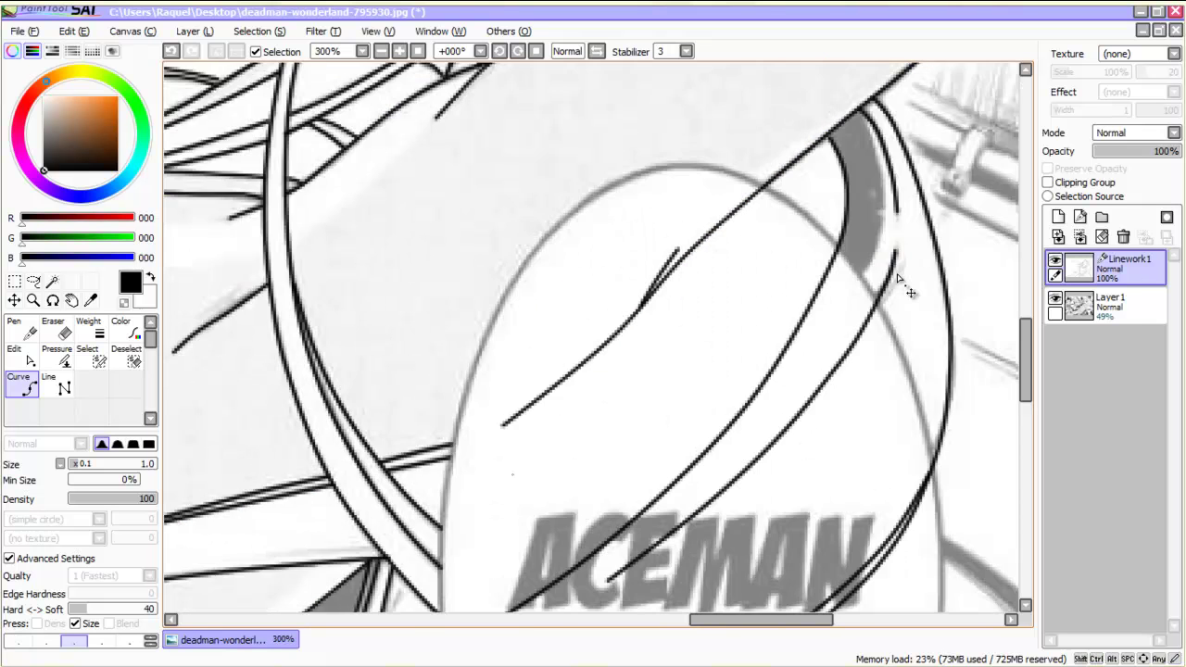
# Step: Set the line size to 1.5 and draw a smooth curve across the ACEMAN bubble from the hair strand to the arm's lower edge
pyautogui.press(']')
pyautogui.click(466, 448)
pyautogui.click(519, 432)
pyautogui.click(611, 398)
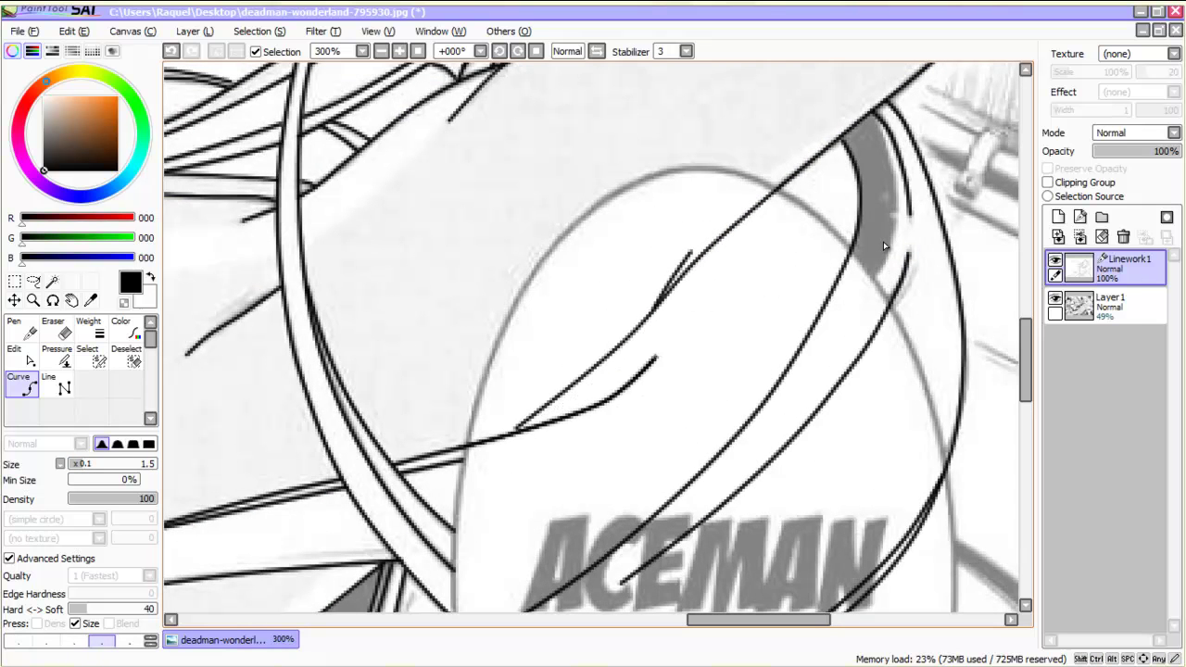
pyautogui.click(716, 312)
pyautogui.doubleClick(754, 212)
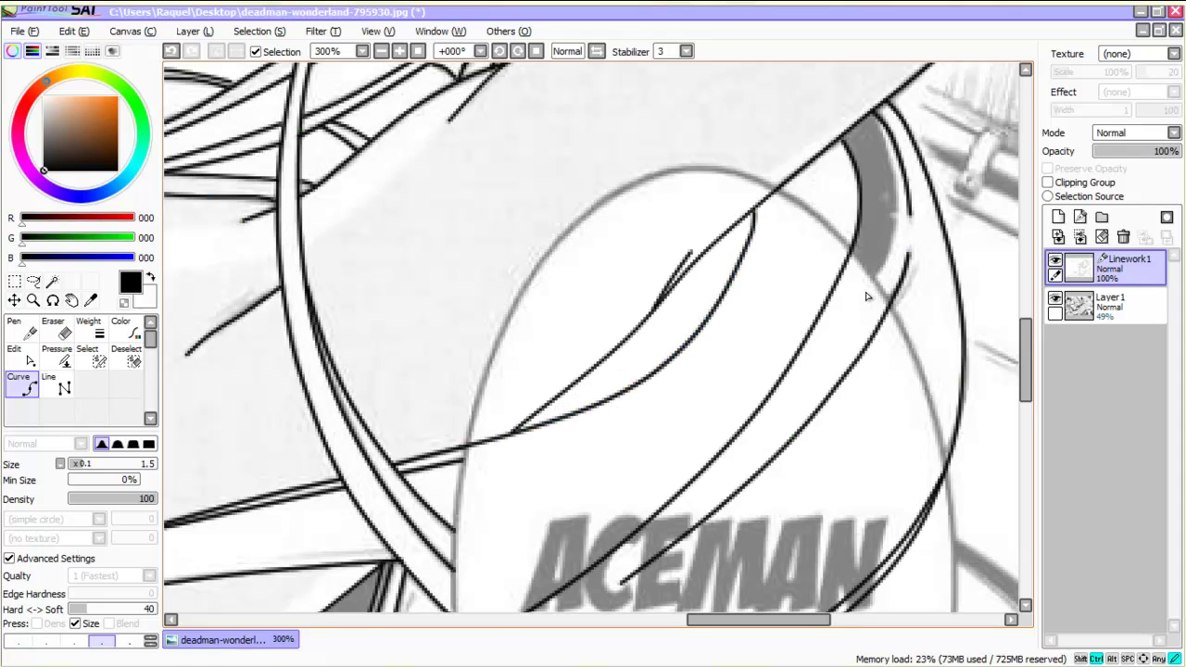
pyautogui.scroll(-1, 868, 296)
pyautogui.scroll(1, 864, 305)
pyautogui.scroll(-1, 856, 315)
pyautogui.scroll(1, 856, 315)
pyautogui.moveTo(692, 289); pyautogui.dragTo(677, 296)
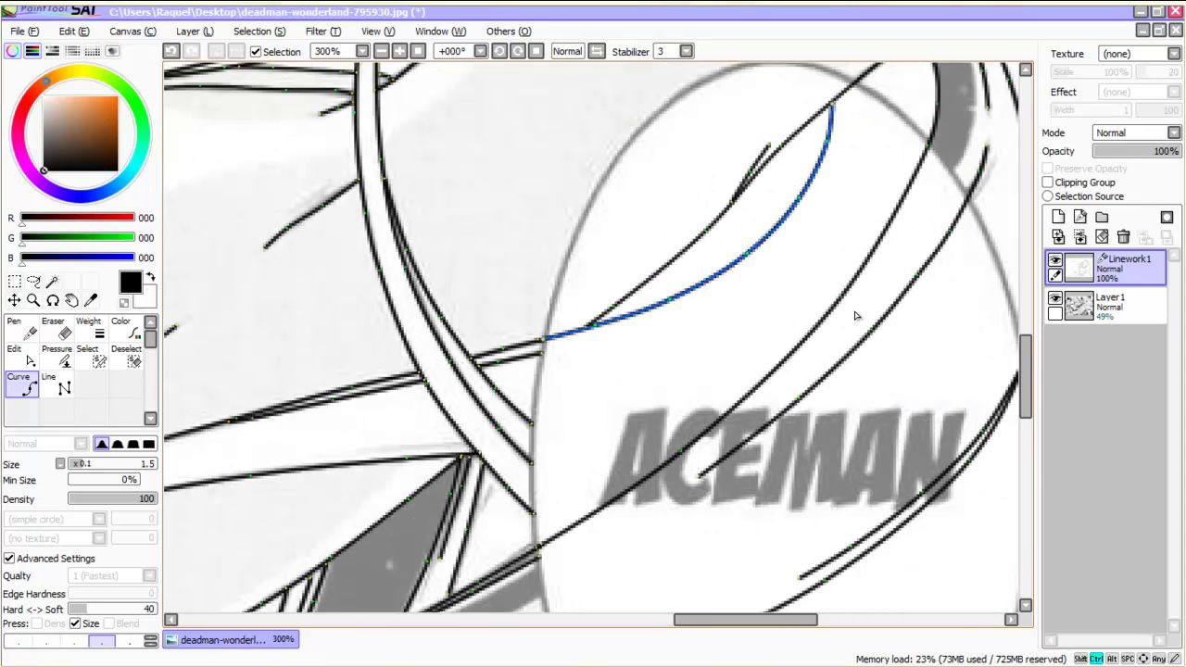
# Step: Extend the ends of the hair strand lines into the ACEMAN bubble toward the diagonal strand
pyautogui.scroll(-1, 871, 300)
pyautogui.scroll(1, 873, 298)
pyautogui.moveTo(550, 392); pyautogui.dragTo(637, 465)
pyautogui.moveTo(551, 432); pyautogui.dragTo(604, 484)
pyautogui.moveTo(553, 482); pyautogui.dragTo(563, 500)
pyautogui.scroll(2, 941, 285)
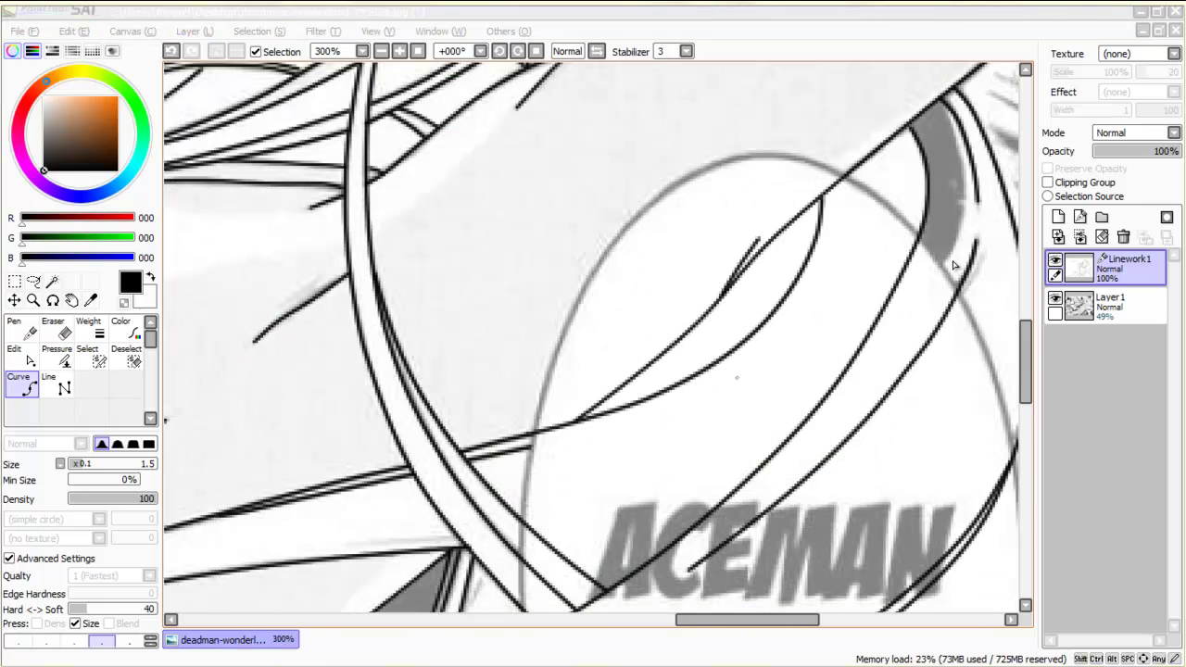
# Step: Redraw the lower line across the ACEMAN bubble from the hair strand to the diagonal strand
pyautogui.scroll(-3, 960, 271)
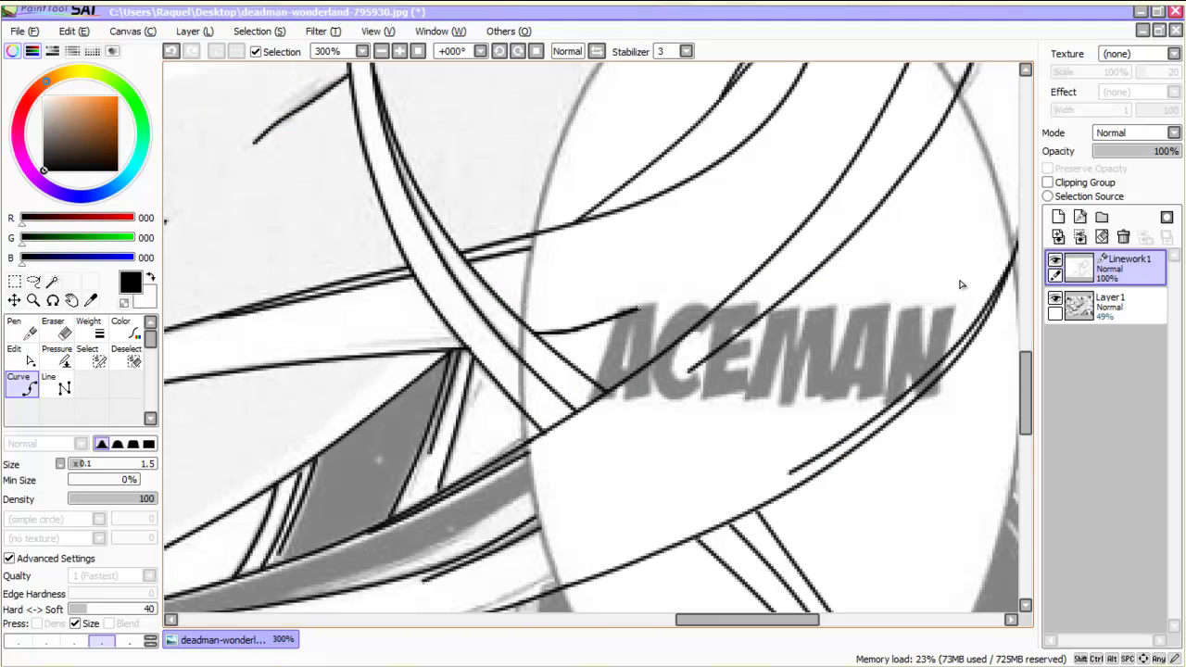
pyautogui.hotkey('ctrl', 'z')
pyautogui.scroll(-3, 959, 289)
pyautogui.scroll(3, 968, 341)
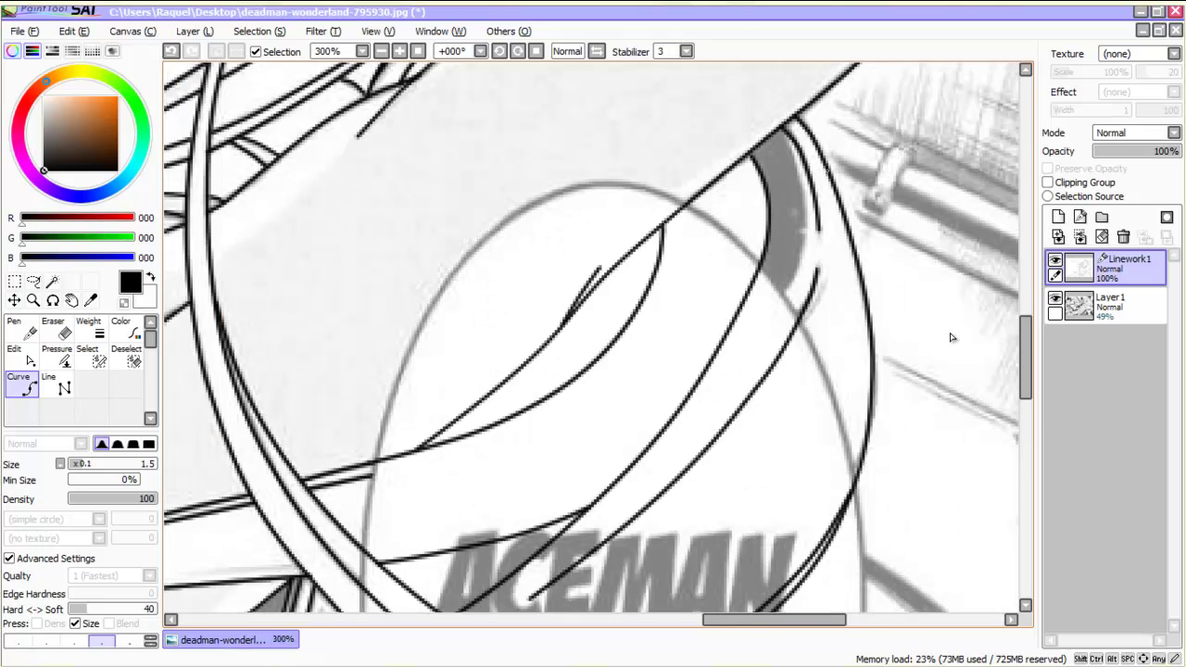
pyautogui.scroll(-2, 996, 219)
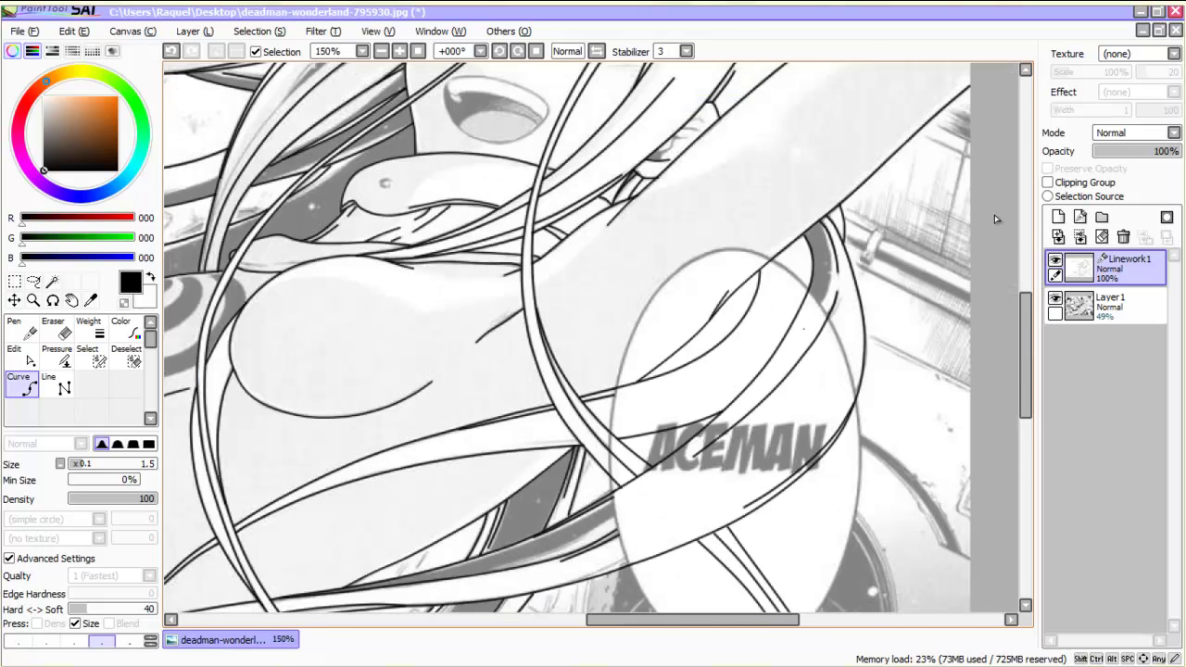
# Step: Draw a short inner curve between the two lines inside the upper part of the ACEMAN bubble, under the raised arm
pyautogui.scroll(2, 990, 157)
pyautogui.click(710, 233)
pyautogui.click(693, 304)
pyautogui.doubleClick(667, 348)
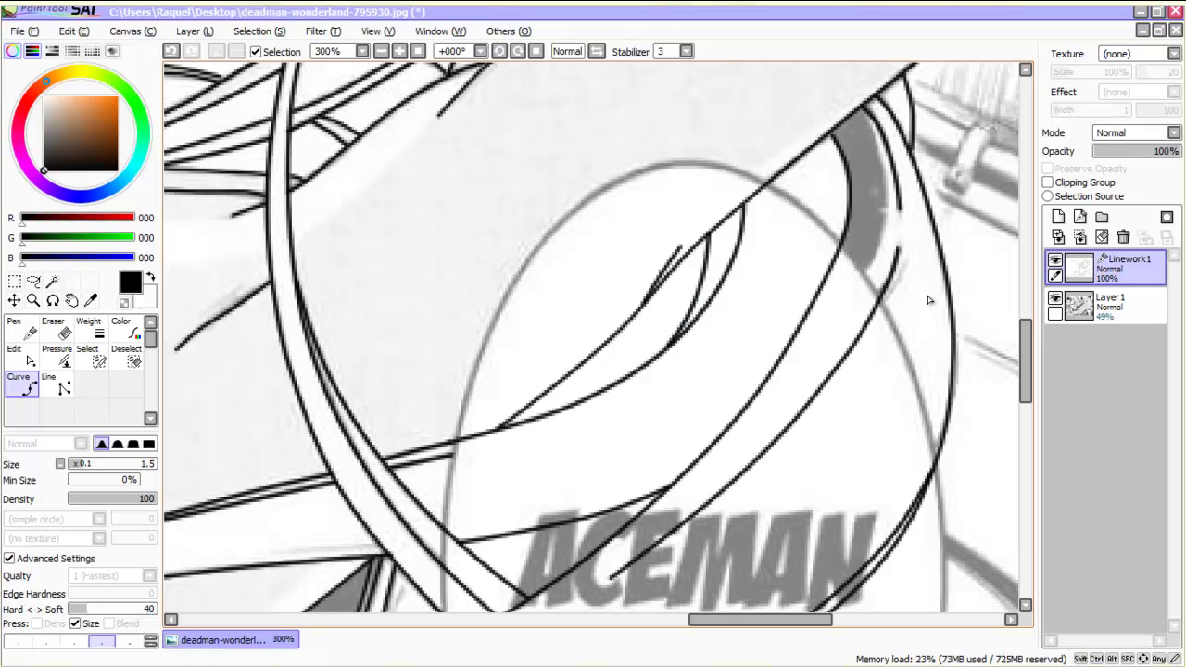
# Step: Erase the short crease line beside the arm's lower edge in the ACEMAN bubble and redraw it
pyautogui.press('e')
pyautogui.moveTo(678, 249)
pyautogui.mouseDown()
pyautogui.moveTo(630, 297)
pyautogui.moveTo(657, 287)
pyautogui.mouseUp()
pyautogui.press('e')
pyautogui.press('c')
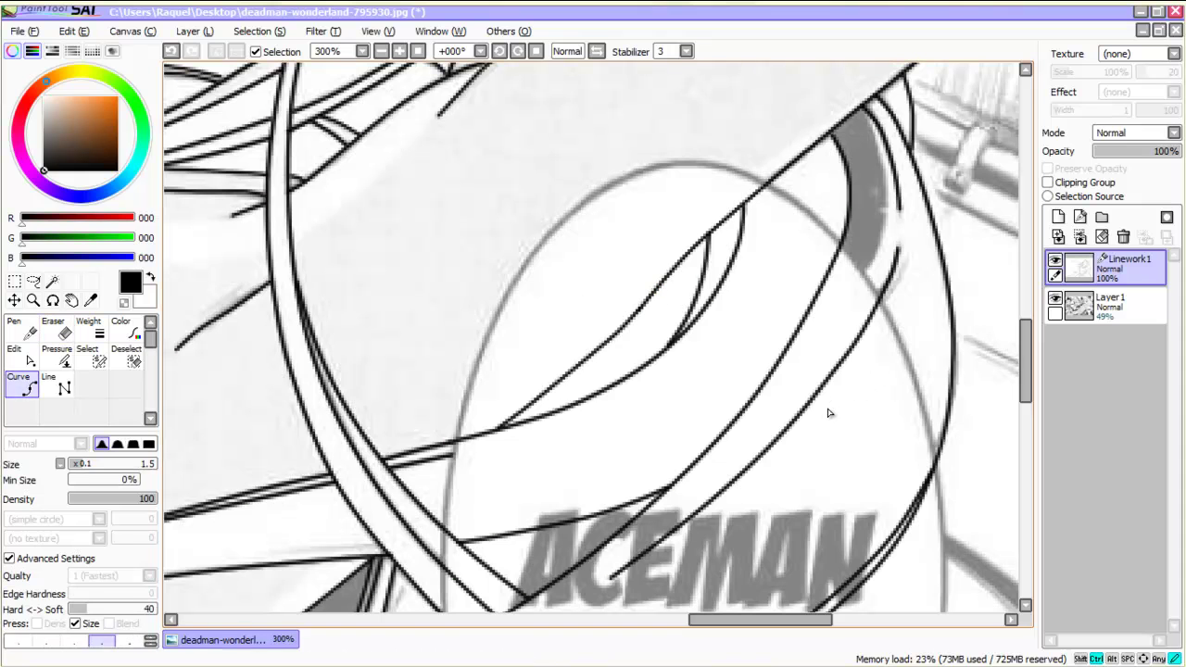
pyautogui.hotkey('ctrl', 'z')
pyautogui.hotkey('ctrl', 'z')
pyautogui.scroll(-2, 813, 424)
pyautogui.scroll(2, 811, 424)
pyautogui.scroll(-2, 811, 424)
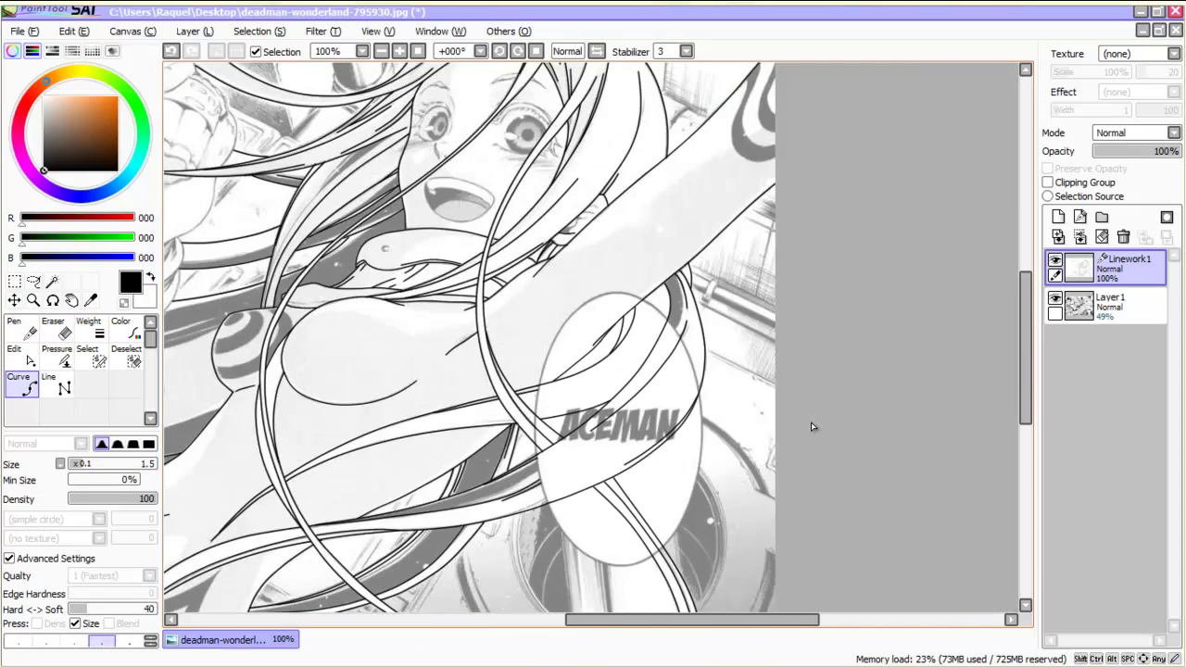
# Step: Draw a curved crease line across the long hair strand beside the chest, near the raised arm
pyautogui.scroll(1, 808, 427)
pyautogui.scroll(-3, 797, 439)
pyautogui.scroll(3, 788, 442)
pyautogui.hotkey('ctrl', 'z')
pyautogui.hotkey('ctrl', 'z')
pyautogui.click(564, 224)
pyautogui.scroll(-2, 745, 467)
pyautogui.scroll(3, 722, 474)
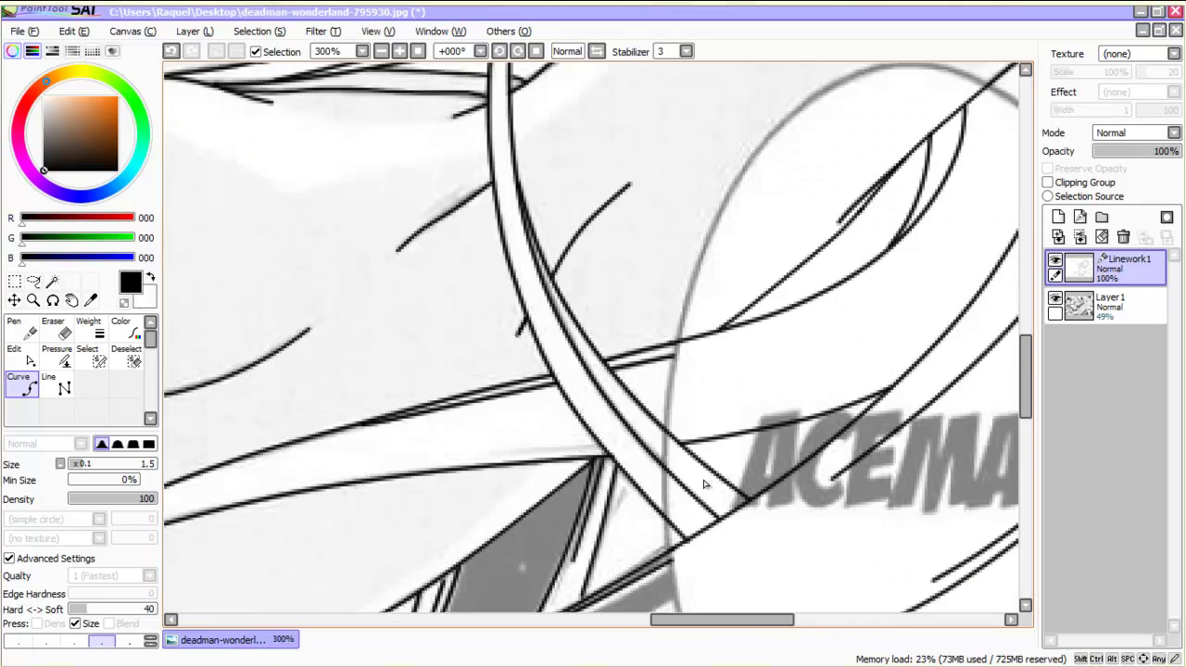
# Step: Check the line art with Layer 1 hidden, restore the layer, and trace a short crease below the striped shoulder
pyautogui.scroll(-4, 704, 483)
pyautogui.click(1056, 298)
pyautogui.click(1055, 298)
pyautogui.scroll(3, 650, 495)
pyautogui.click(683, 236)
pyautogui.click(638, 259)
# Step: Trace the bent arm's underside, its rounded elbow, and both edges of the forearm up to the glove's cuff
pyautogui.click(687, 396)
pyautogui.click(634, 415)
pyautogui.click(577, 433)
pyautogui.click(517, 451)
pyautogui.doubleClick(411, 473)
pyautogui.click(327, 454)
pyautogui.click(325, 419)
pyautogui.click(323, 345)
pyautogui.click(342, 298)
pyautogui.doubleClick(391, 216)
pyautogui.click(462, 430)
pyautogui.click(493, 391)
# Step: Trace the outline of the glove's wide lower cuff and the belted band above it
pyautogui.scroll(2, 855, 408)
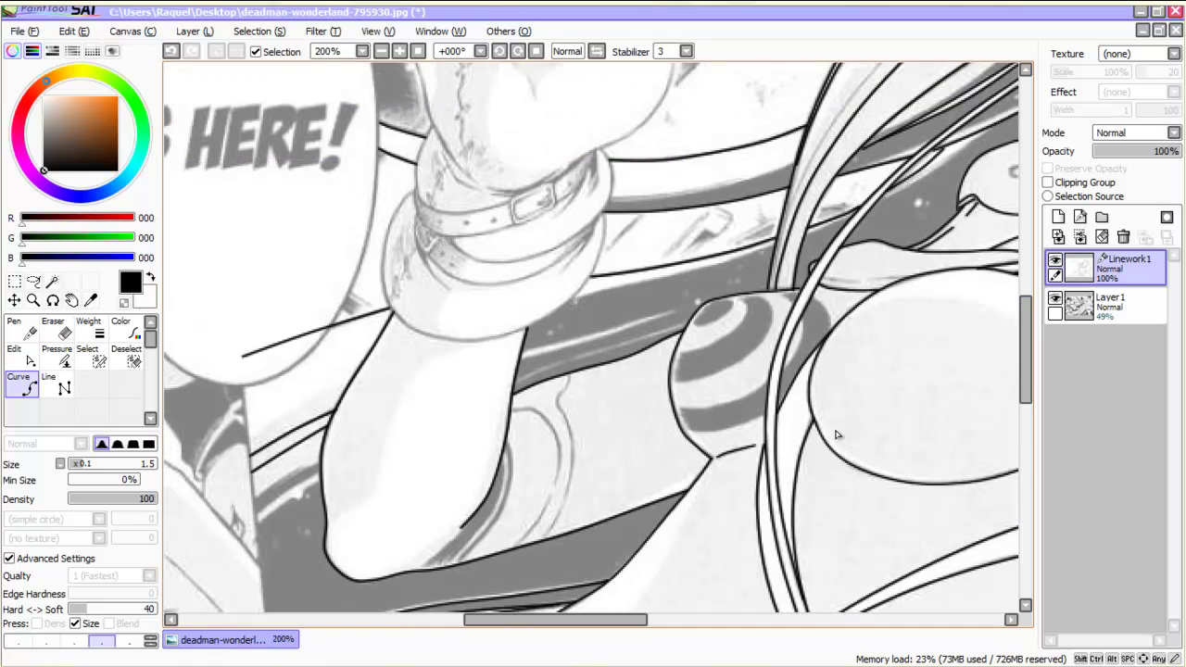
pyautogui.moveTo(474, 341)
pyautogui.mouseDown()
pyautogui.moveTo(401, 320)
pyautogui.moveTo(383, 282)
pyautogui.moveTo(408, 193)
pyautogui.mouseUp()
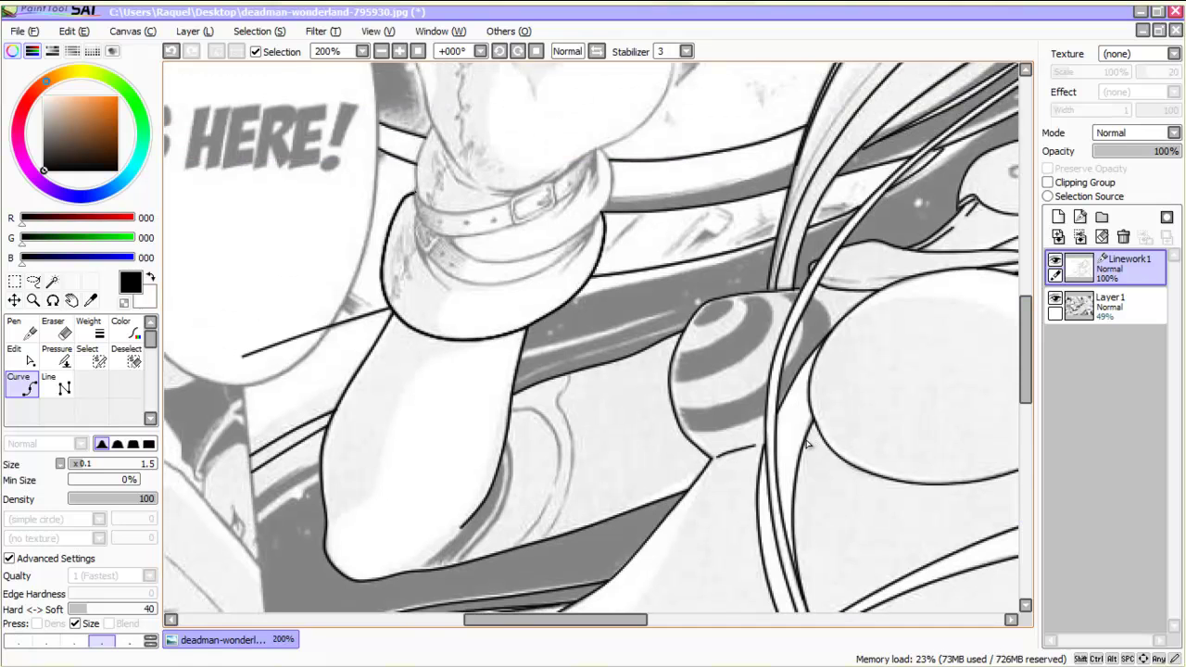
pyautogui.scroll(3, 798, 451)
pyautogui.click(499, 423)
pyautogui.click(567, 401)
pyautogui.click(603, 369)
pyautogui.doubleClick(600, 308)
# Step: Trace the glove's palm edge from the belted cuff up to the hair strand
pyautogui.click(489, 346)
pyautogui.click(517, 348)
pyautogui.click(601, 308)
pyautogui.click(652, 274)
pyautogui.click(676, 219)
pyautogui.doubleClick(677, 187)
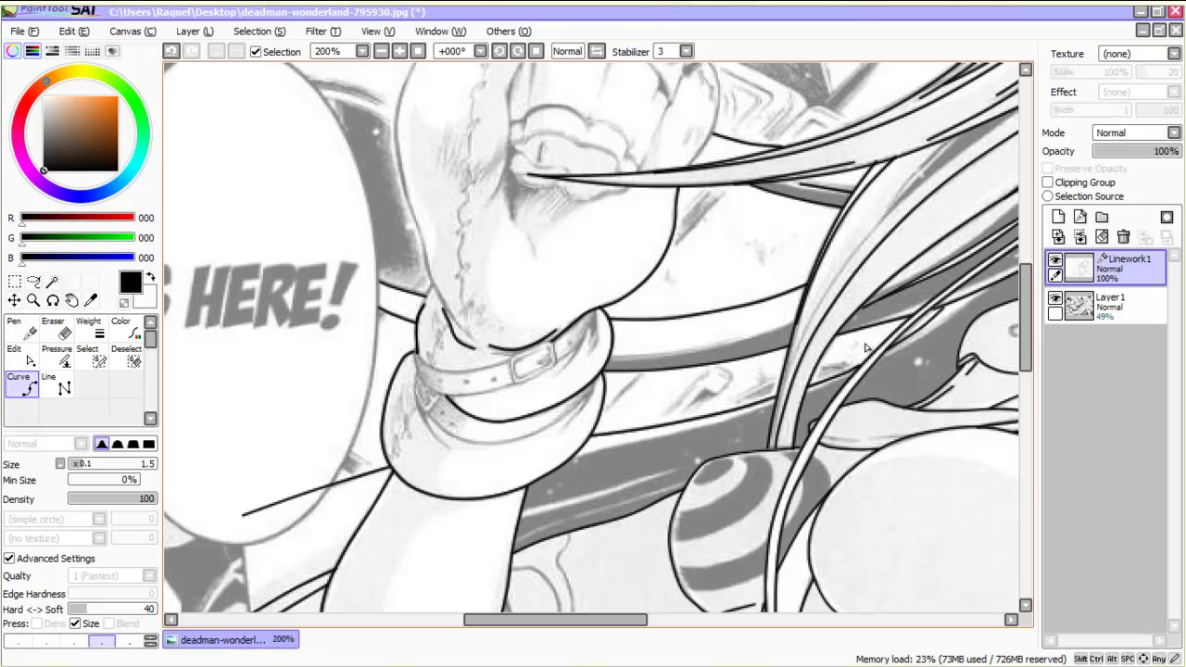
# Step: Trace the glove's outer side up around the thumb tip and back along the thumb's inner edge
pyautogui.click(435, 290)
pyautogui.click(419, 228)
pyautogui.click(406, 190)
pyautogui.scroll(3, 649, 209)
pyautogui.click(397, 302)
pyautogui.click(415, 228)
pyautogui.click(434, 190)
pyautogui.moveTo(432, 191)
pyautogui.mouseDown()
pyautogui.moveTo(536, 102)
pyautogui.moveTo(608, 94)
pyautogui.moveTo(508, 265)
pyautogui.moveTo(493, 366)
pyautogui.mouseUp()
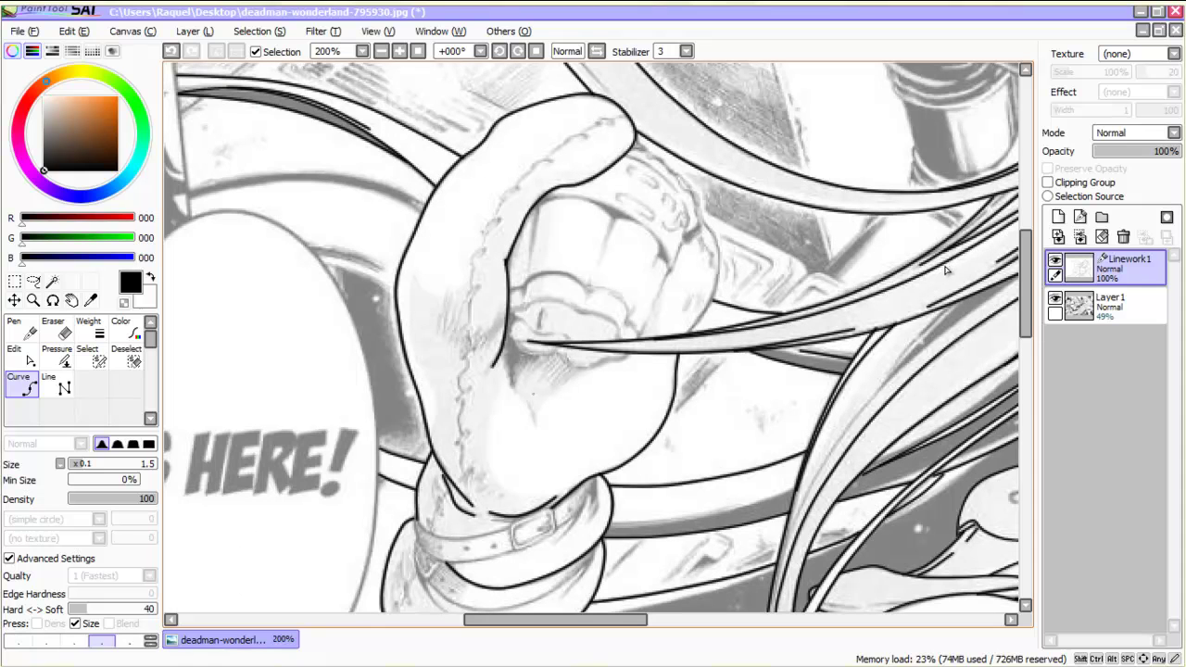
# Step: Trace the far side of the glove beside the fist and the edge of the last curled finger
pyautogui.click(720, 262)
pyautogui.doubleClick(702, 221)
pyautogui.click(669, 269)
pyautogui.click(656, 298)
pyautogui.doubleClick(639, 337)
# Step: Trace the fingertip outlines at the base of the fist and the first line separating the curled fingers
pyautogui.scroll(-2, 704, 278)
pyautogui.press('+')
pyautogui.press('+')
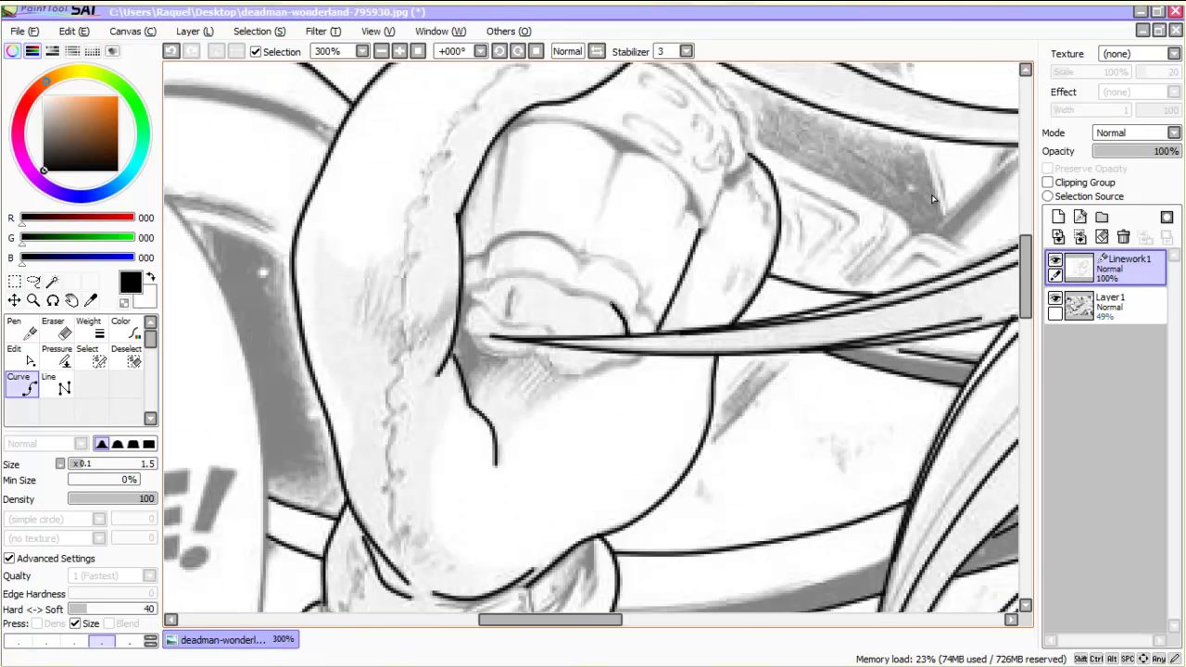
pyautogui.click(572, 375)
pyautogui.click(533, 354)
pyautogui.click(484, 351)
pyautogui.doubleClick(459, 321)
pyautogui.click(486, 285)
pyautogui.doubleClick(506, 132)
# Step: Trace the top edge of the curled fingers, the lines separating them, and the small gaps beneath the glove's edge
pyautogui.click(507, 128)
pyautogui.click(572, 122)
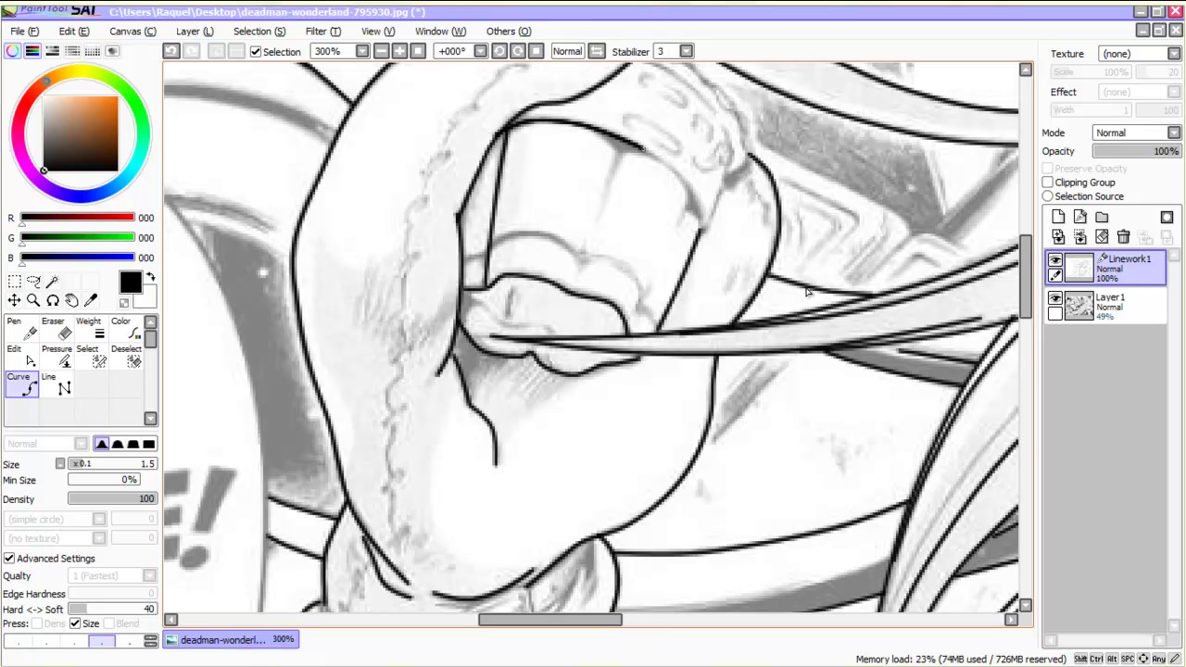
pyautogui.click(647, 150)
pyautogui.click(686, 176)
pyautogui.doubleClick(702, 228)
pyautogui.click(691, 196)
pyautogui.doubleClick(639, 308)
pyautogui.click(582, 266)
pyautogui.doubleClick(619, 153)
pyautogui.click(651, 153)
pyautogui.click(618, 153)
pyautogui.doubleClick(578, 123)
pyautogui.moveTo(582, 266)
pyautogui.mouseDown()
pyautogui.moveTo(575, 290)
pyautogui.moveTo(628, 322)
pyautogui.mouseUp()
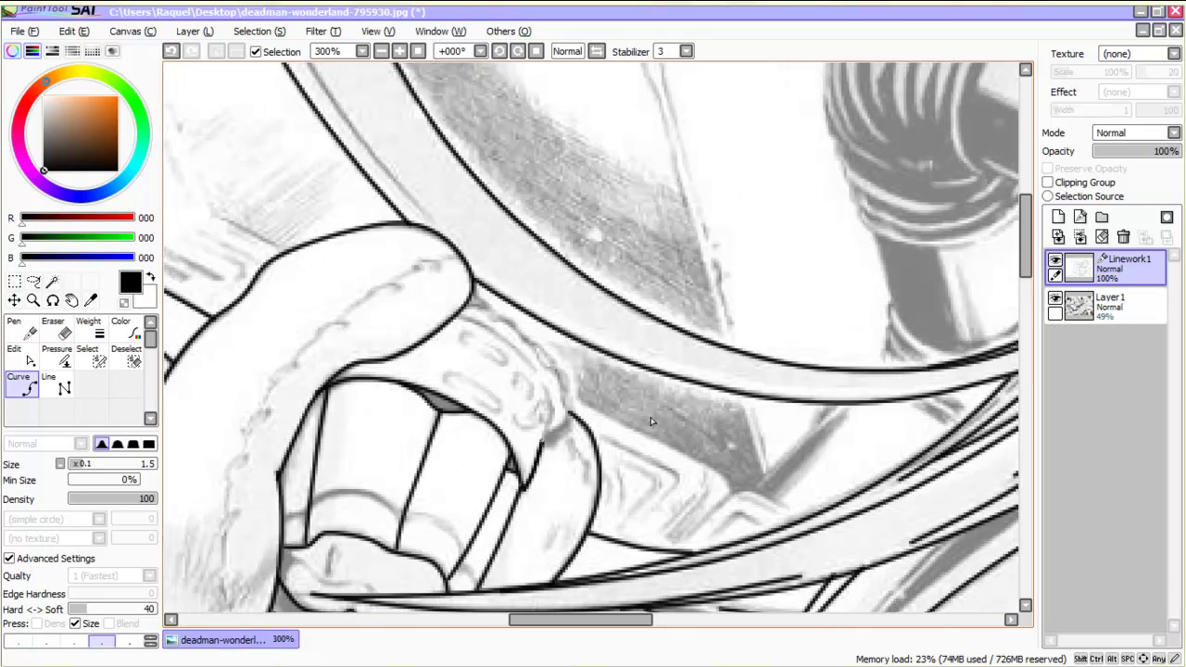
# Step: Trace the glove's knuckle edge with its wavy trim and adjust the outer contour near the hair strand
pyautogui.click(553, 406)
pyautogui.doubleClick(456, 318)
pyautogui.click(524, 341)
pyautogui.click(491, 315)
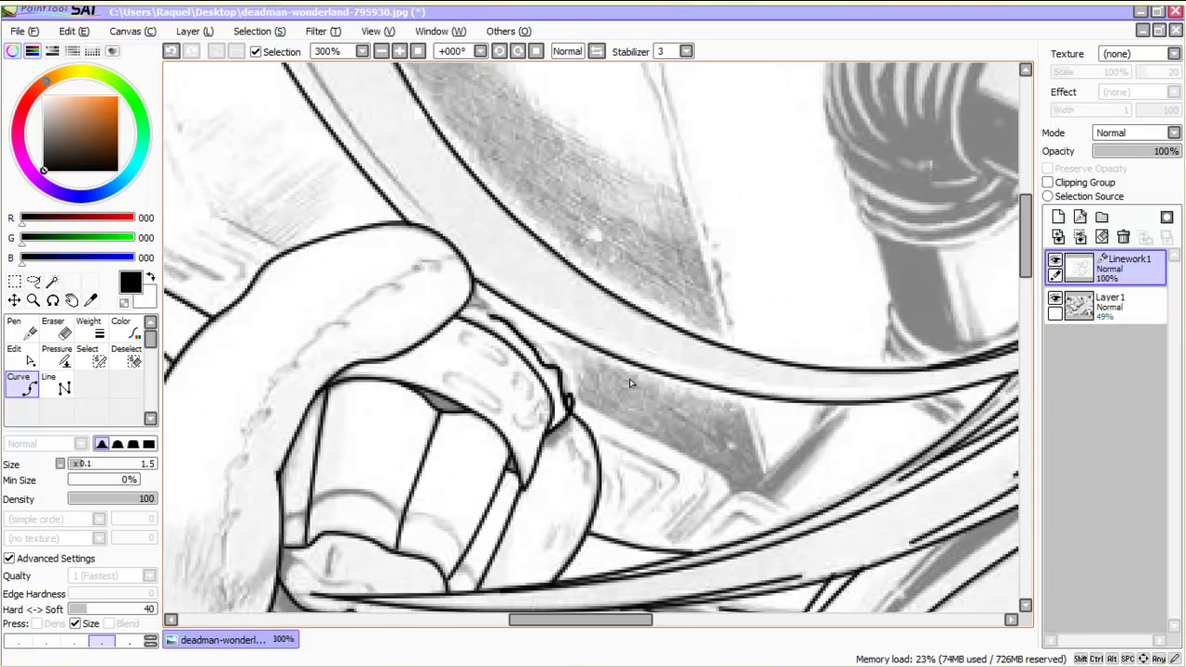
pyautogui.hotkey('ctrl', 'z')
pyautogui.moveTo(548, 356); pyautogui.dragTo(532, 344)
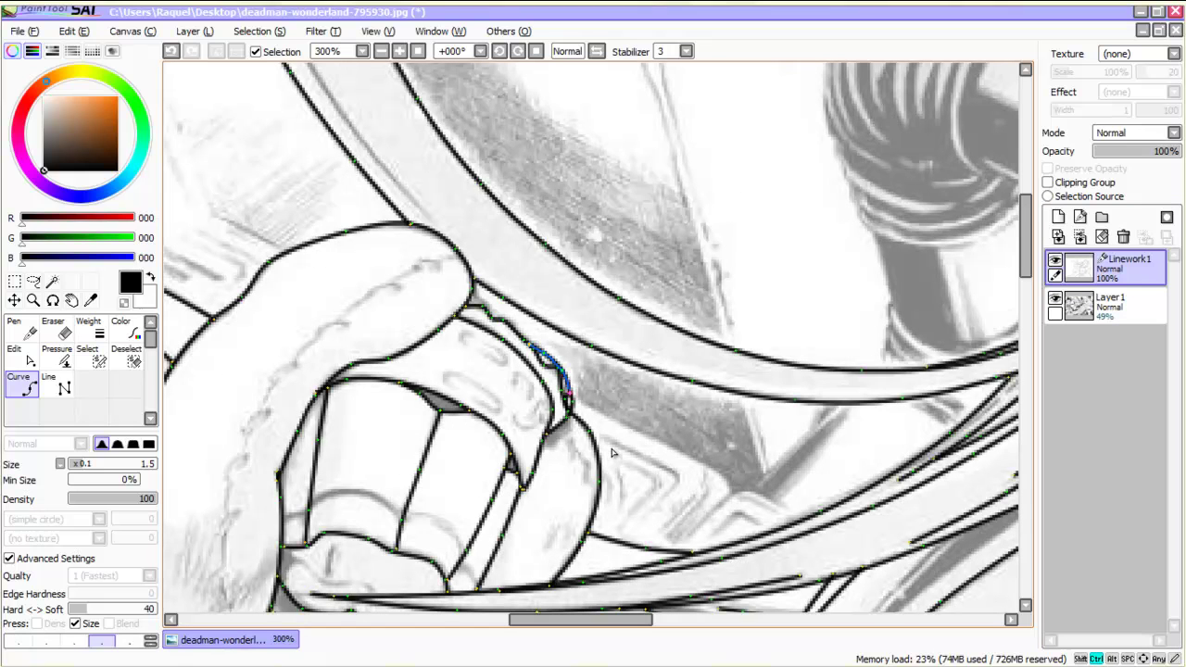
# Step: Set the line size to 0.5 and trace the girl's open mouth with its teeth, fang and tongue
pyautogui.scroll(-2, 602, 497)
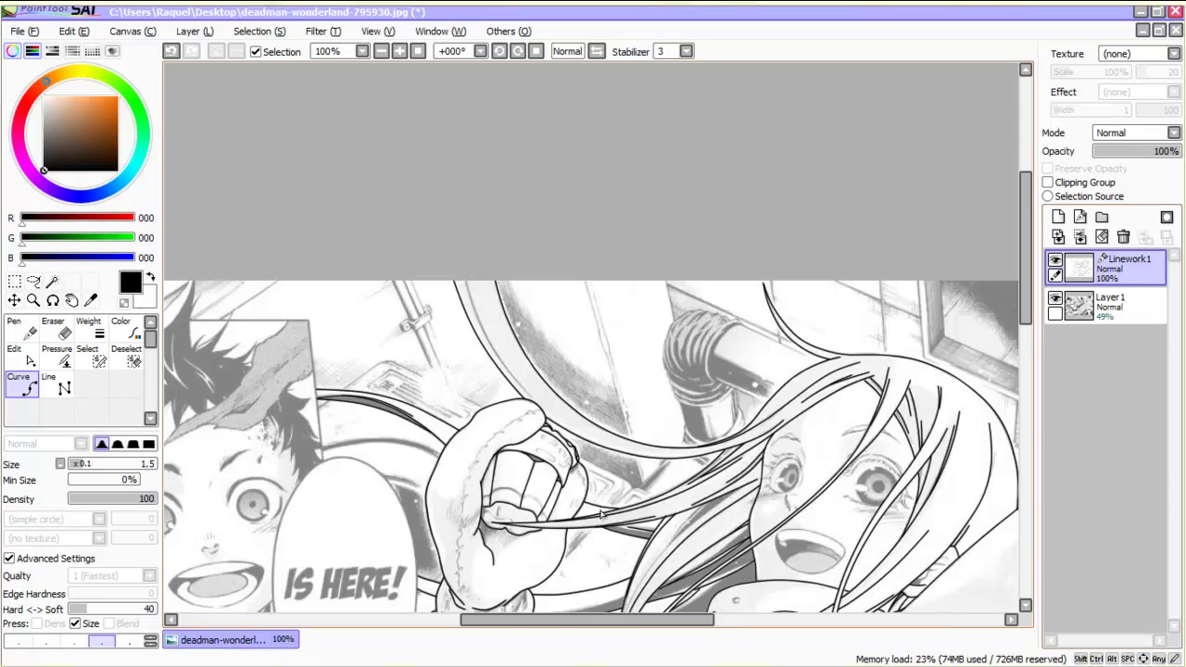
pyautogui.moveTo(873, 491); pyautogui.dragTo(866, 200)
pyautogui.scroll(2, 866, 200)
pyautogui.moveTo(81, 464); pyautogui.dragTo(63, 465)
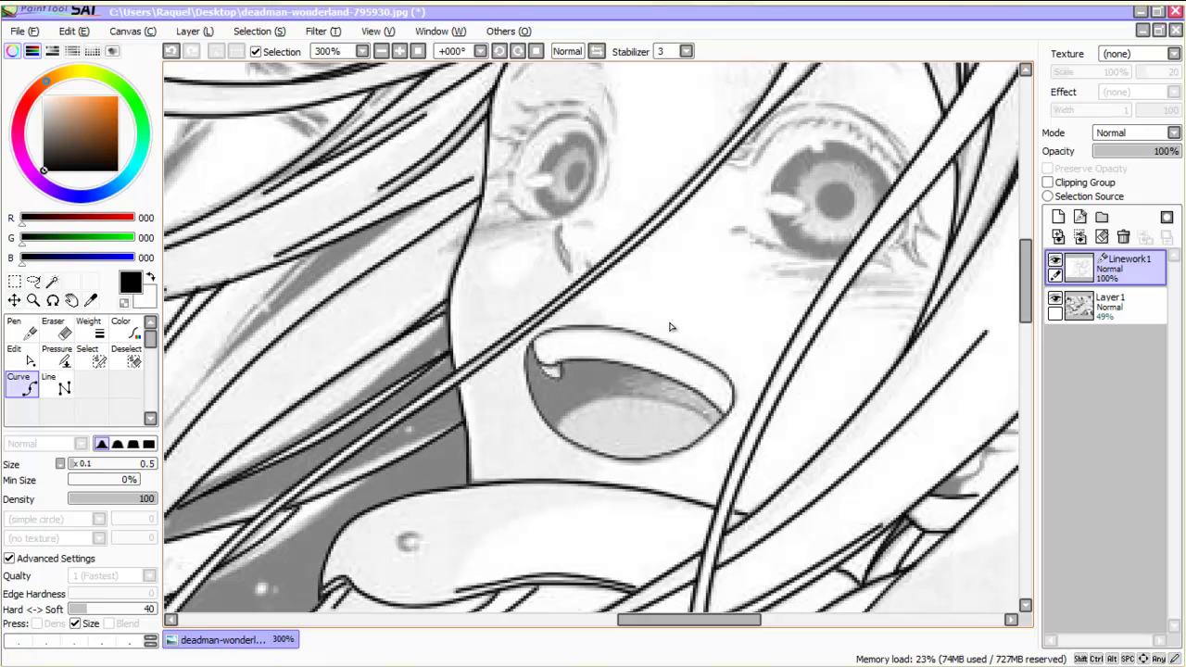
pyautogui.moveTo(714, 429)
pyautogui.mouseDown()
pyautogui.moveTo(647, 398)
pyautogui.moveTo(563, 418)
pyautogui.mouseUp()
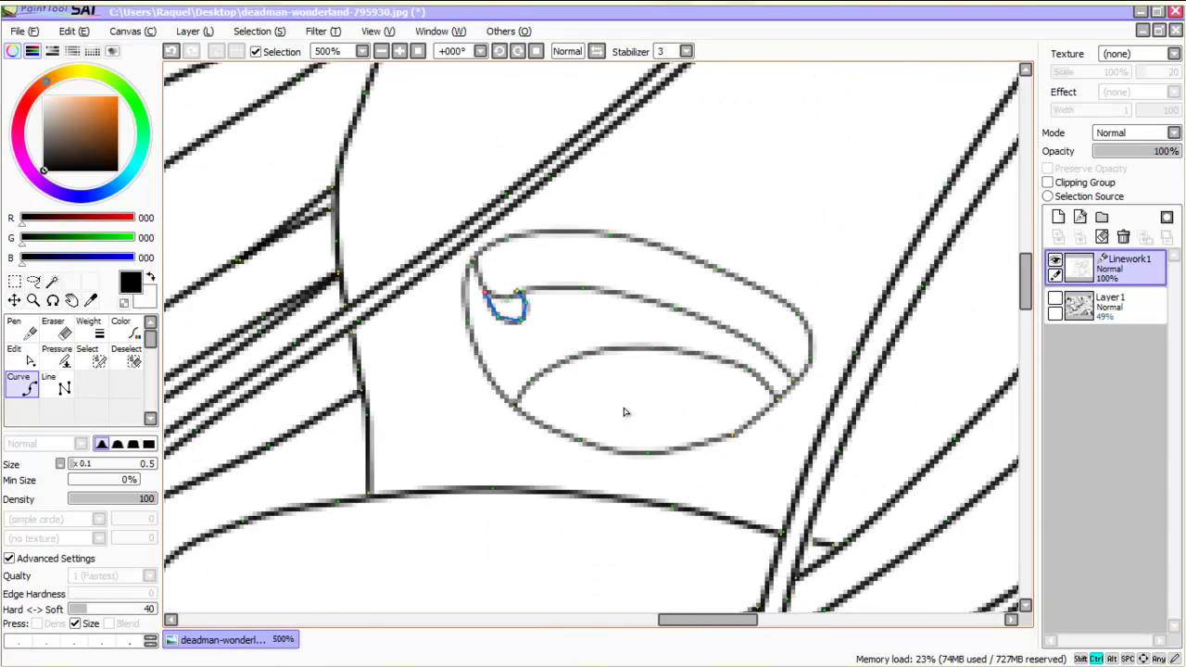
pyautogui.press('Return')
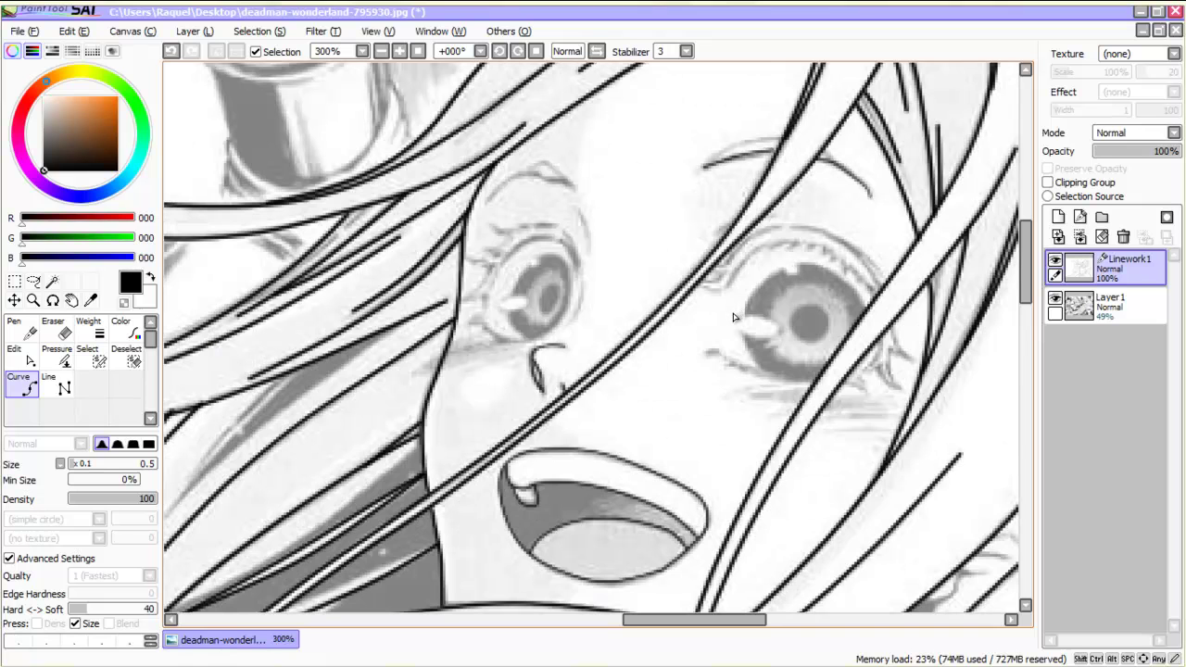
# Step: Trace the girl's two eyebrows with thin lines
pyautogui.click(783, 137)
pyautogui.click(754, 140)
pyautogui.click(717, 156)
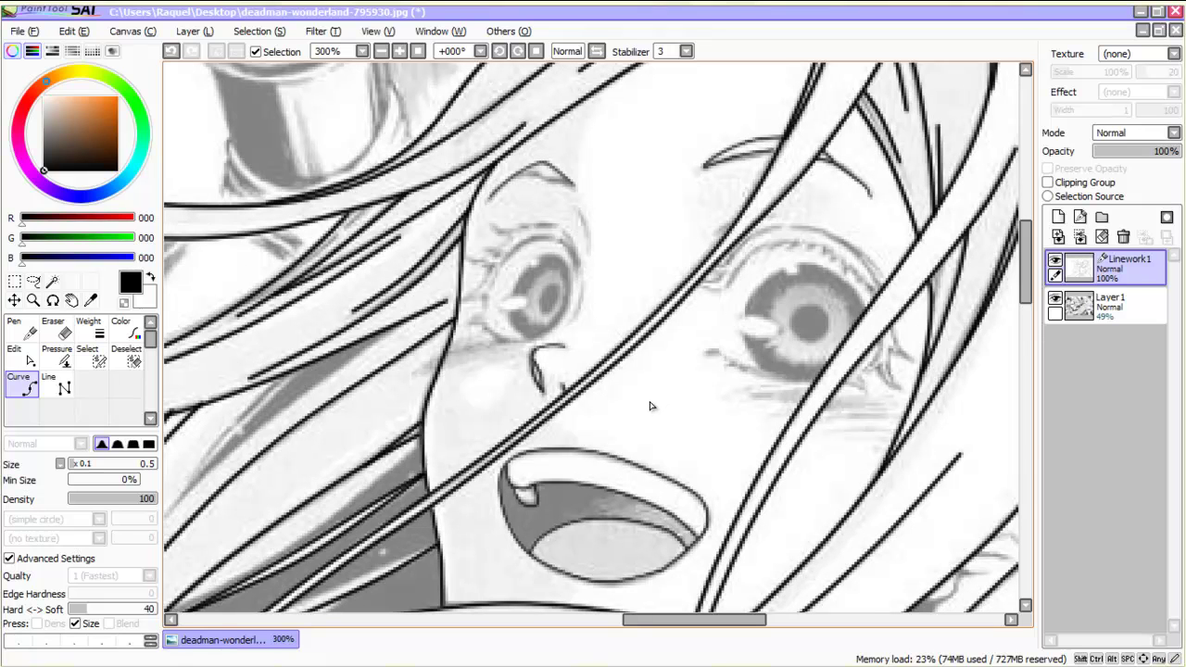
pyautogui.click(515, 176)
pyautogui.moveTo(544, 163); pyautogui.dragTo(544, 167)
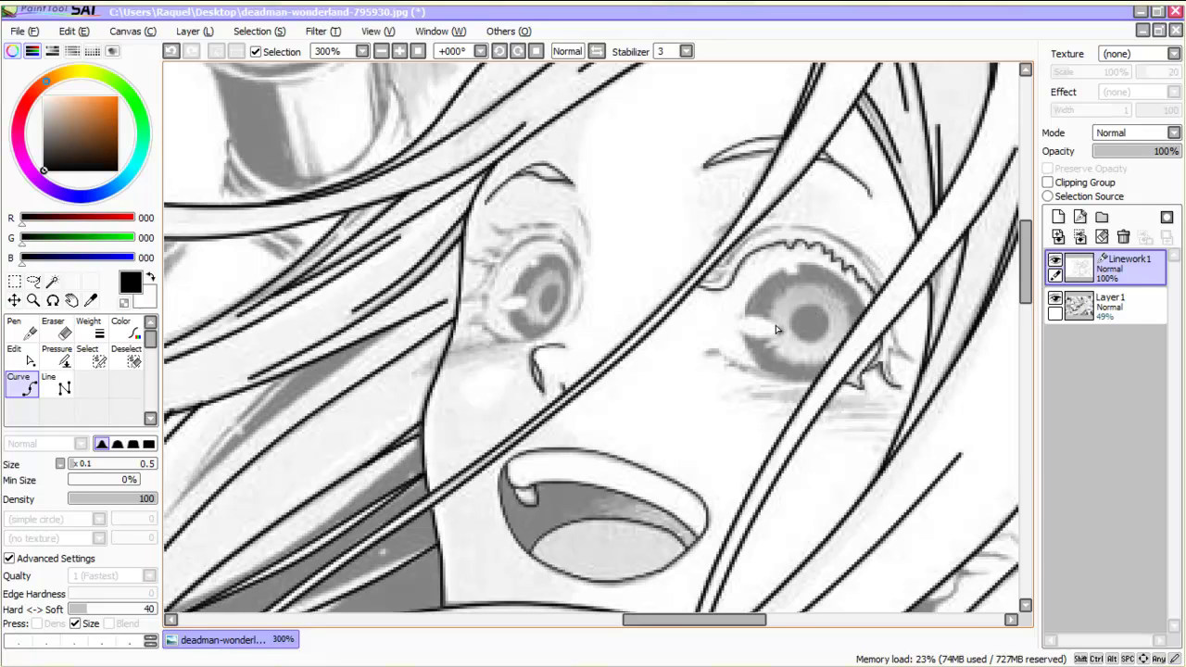
# Step: Trace the larger eye's upper eyelid fold, iris, pupil and highlight
pyautogui.click(867, 265)
pyautogui.click(788, 227)
pyautogui.doubleClick(741, 243)
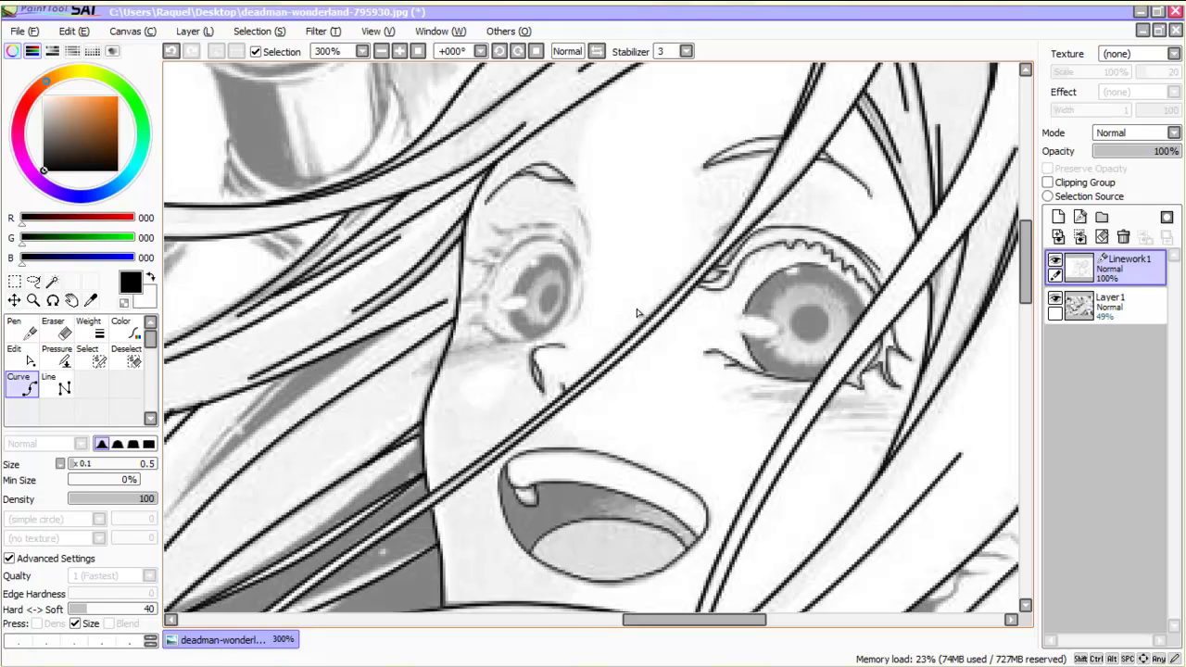
pyautogui.press('ctrl')
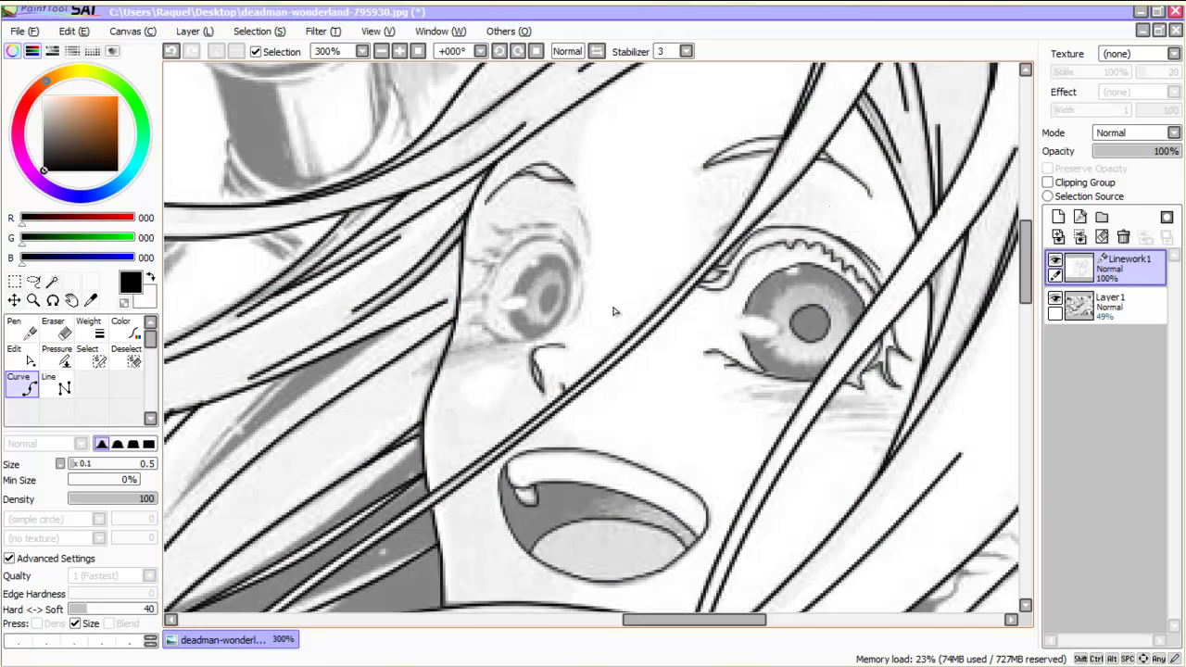
pyautogui.click(779, 331)
pyautogui.doubleClick(747, 336)
# Step: Redraw the line beneath the larger eye's iris, checking the line art with Layer 1 hidden before showing the layer again
pyautogui.click(1055, 299)
pyautogui.scroll(-3, 931, 336)
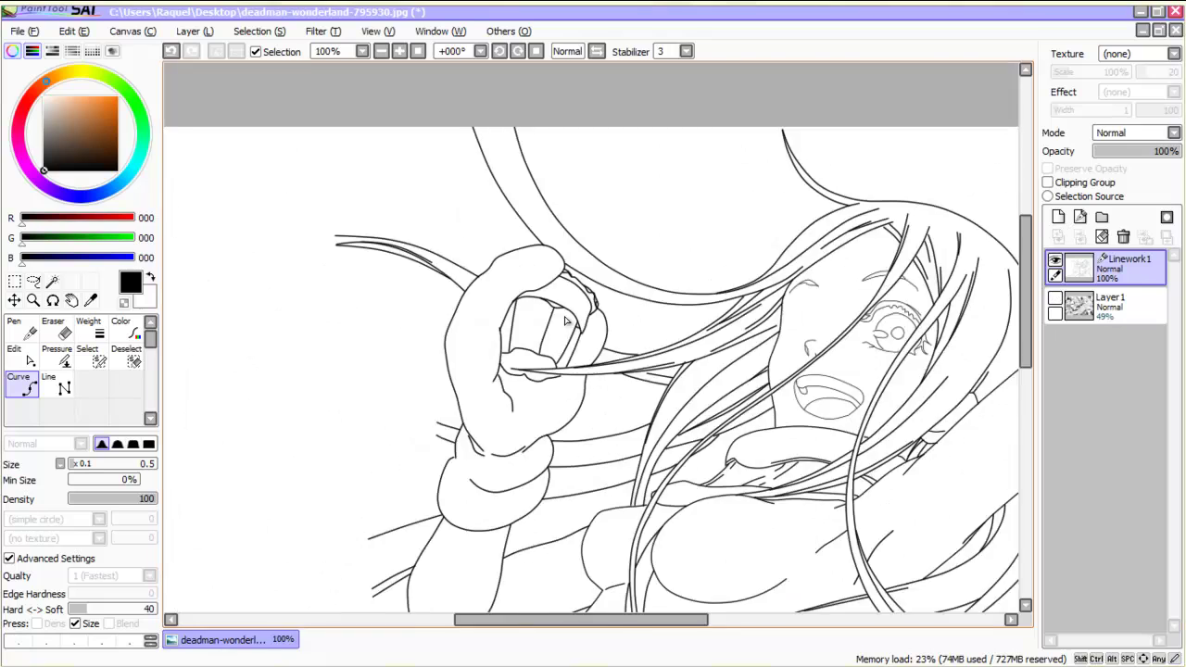
pyautogui.scroll(4, 931, 336)
pyautogui.hotkey('ctrl', 'z')
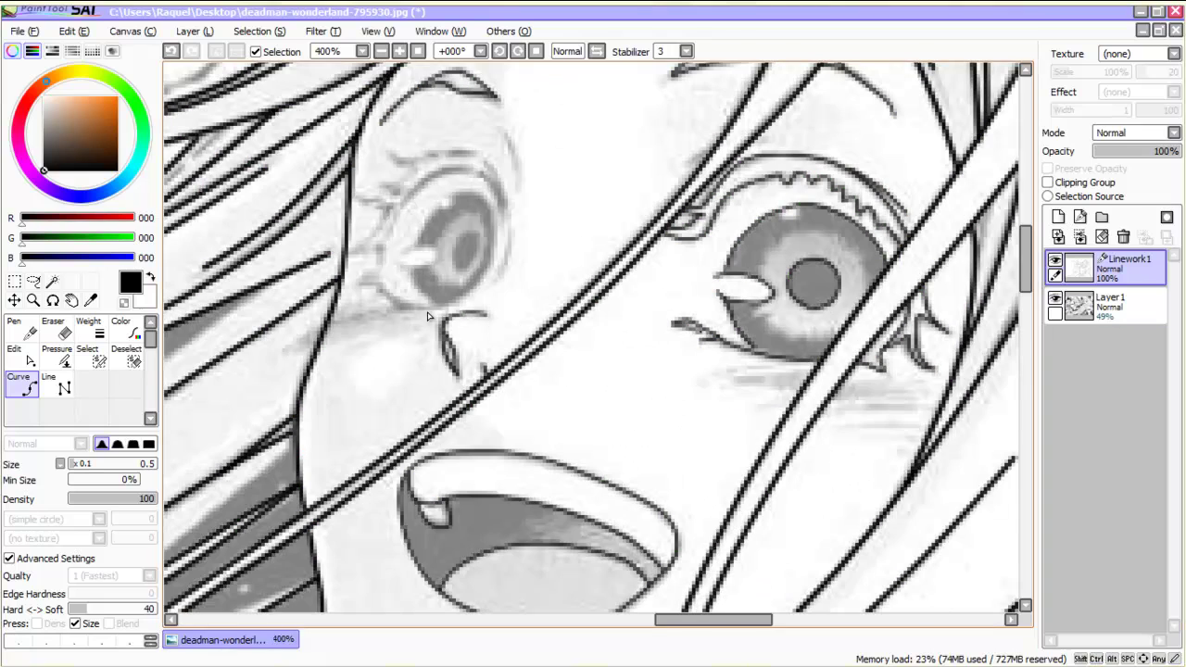
pyautogui.click(725, 345)
pyautogui.click(778, 362)
pyautogui.doubleClick(817, 367)
pyautogui.click(1055, 298)
pyautogui.scroll(-3, 852, 229)
pyautogui.scroll(2, 797, 212)
pyautogui.click(1054, 299)
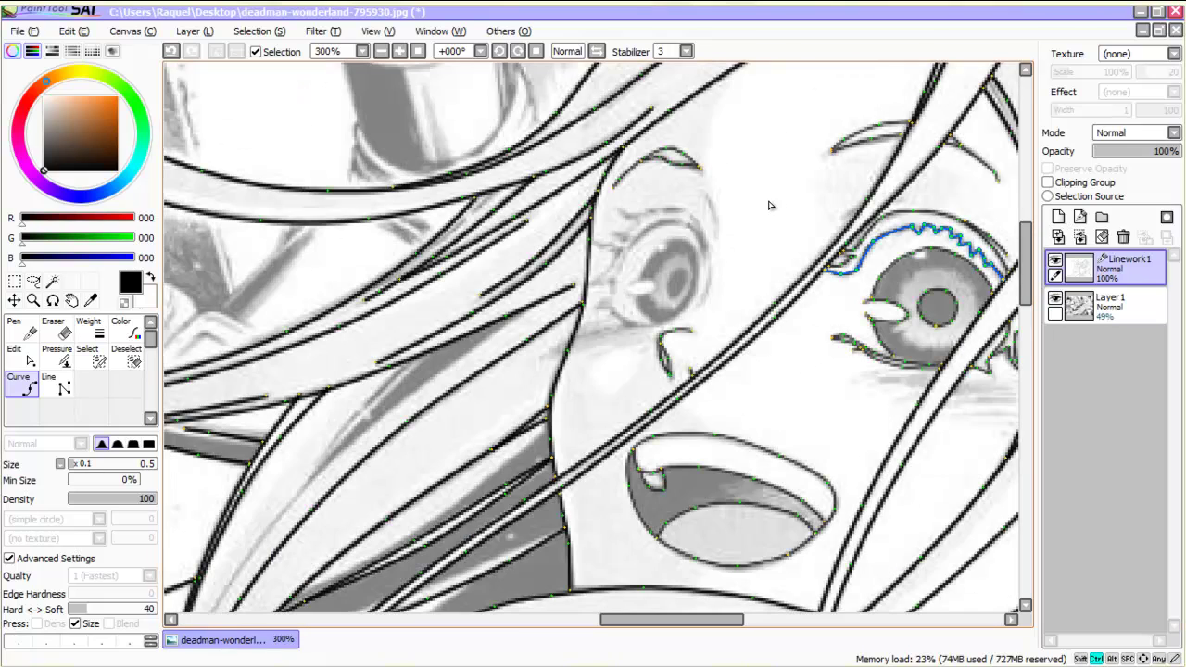
# Step: Trace the smaller eye's outline, upper eyelid fold and lashes
pyautogui.click(713, 272)
pyautogui.doubleClick(700, 310)
pyautogui.click(706, 250)
pyautogui.click(675, 212)
pyautogui.click(638, 216)
pyautogui.doubleClick(622, 212)
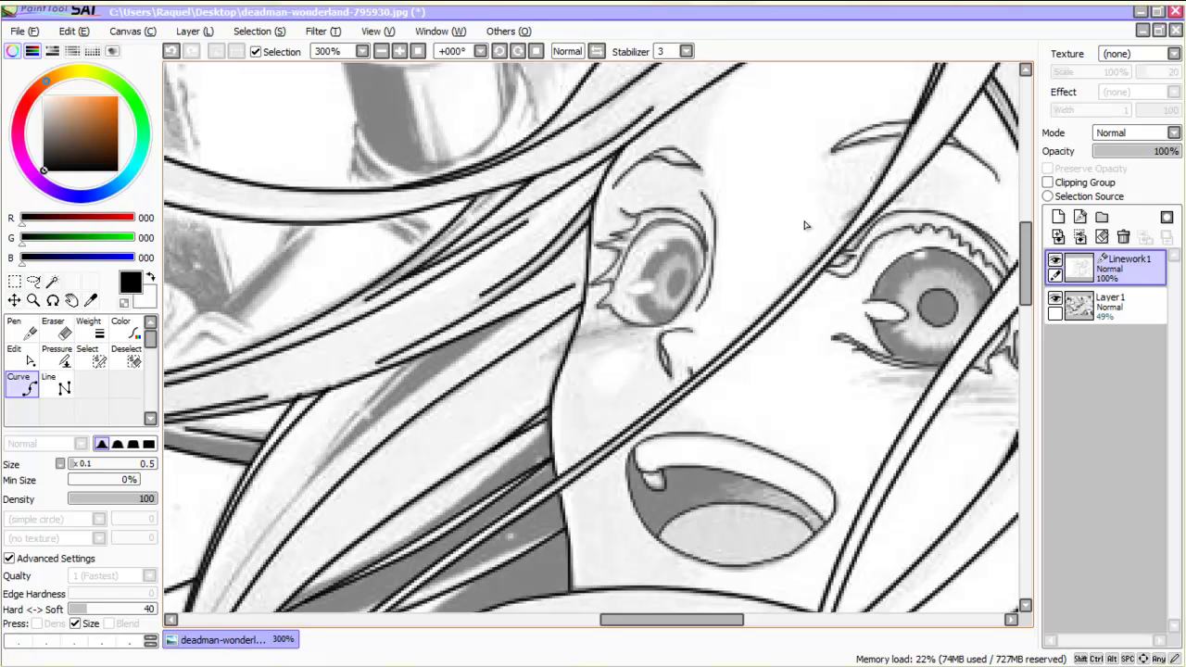
# Step: Trace the smaller eye's iris, pupil and oval highlight
pyautogui.press('ctrl')
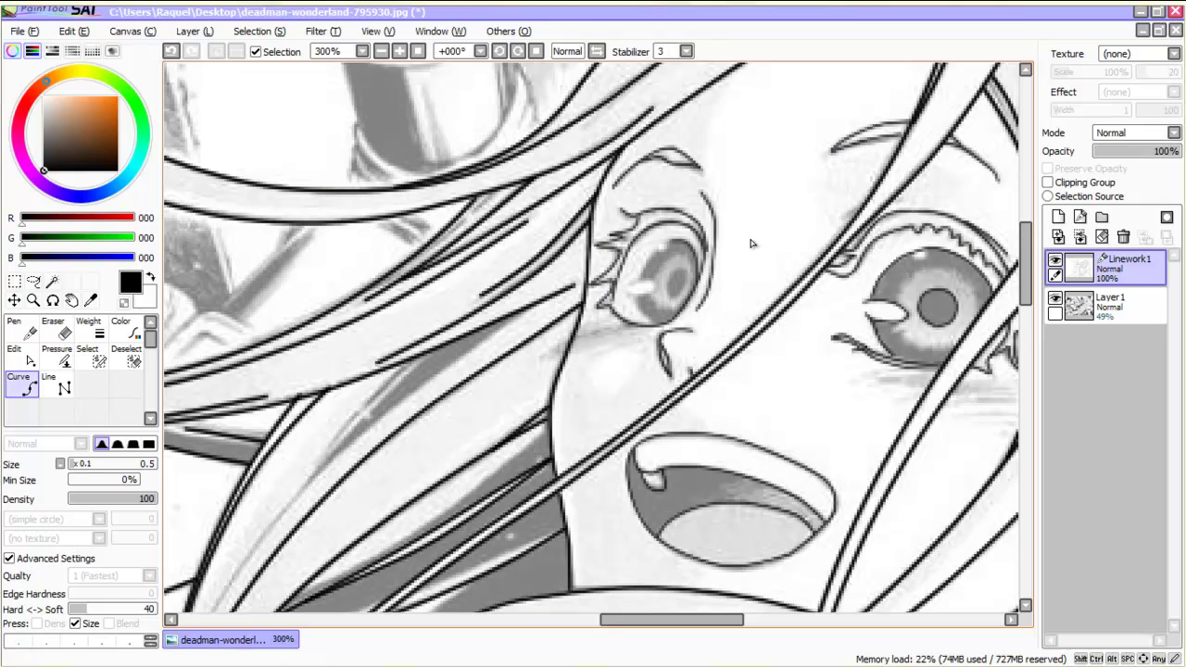
pyautogui.click(628, 289)
pyautogui.doubleClick(652, 284)
pyautogui.press('ctrl')
pyautogui.keyDown('ctrl'); pyautogui.click(537, 309); pyautogui.keyUp('ctrl')
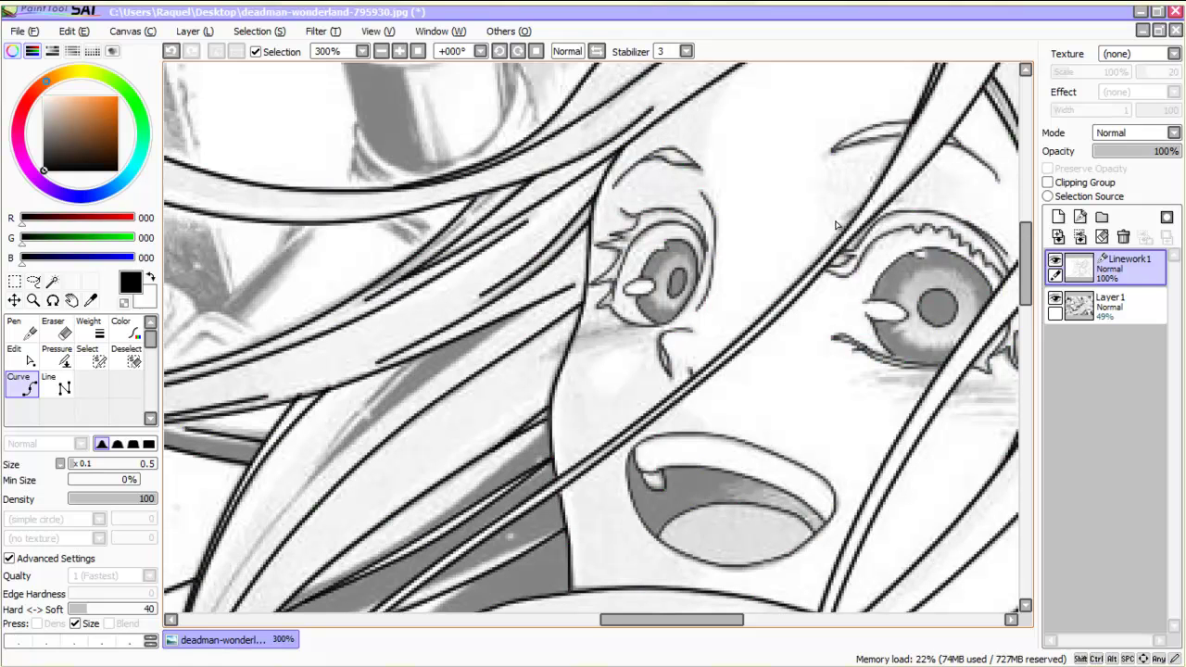
# Step: Examine the line art across the page with Layer 1 hidden for unfinished lines
pyautogui.press('e')
pyautogui.click(1055, 299)
pyautogui.scroll(-4, 784, 259)
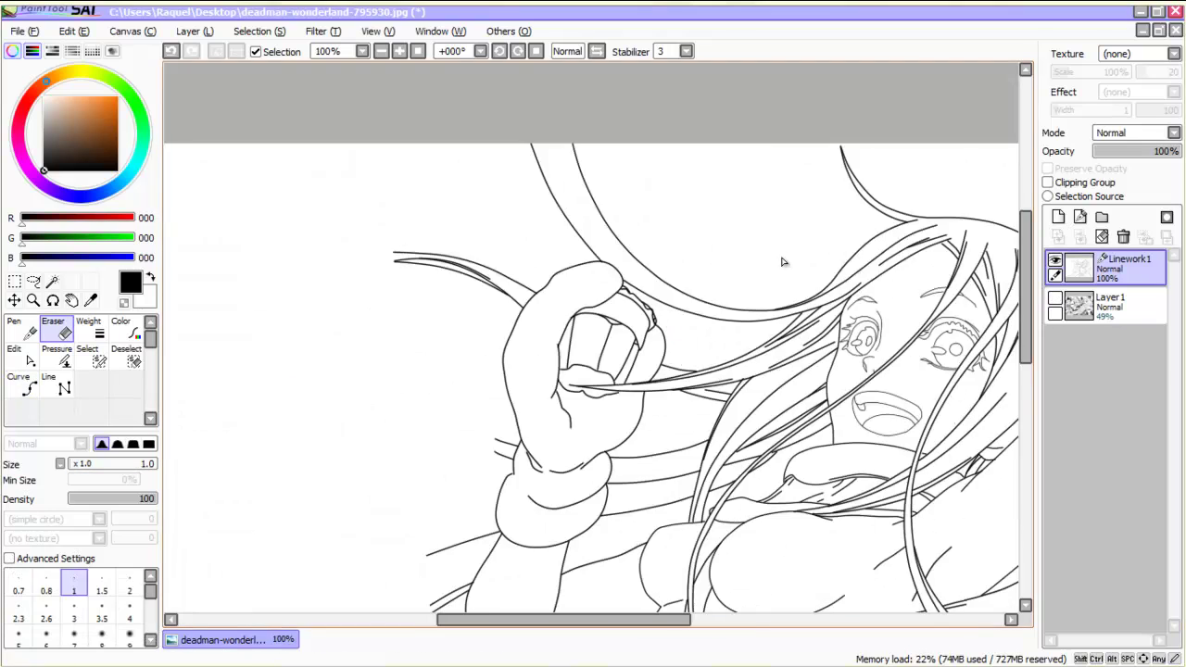
pyautogui.moveTo(1025, 325); pyautogui.dragTo(1025, 346)
pyautogui.moveTo(538, 620); pyautogui.dragTo(597, 620)
pyautogui.moveTo(1025, 329)
pyautogui.mouseDown()
pyautogui.moveTo(1024, 376)
pyautogui.moveTo(1025, 350)
pyautogui.mouseUp()
pyautogui.moveTo(594, 620); pyautogui.dragTo(526, 620)
pyautogui.moveTo(1025, 348); pyautogui.dragTo(1025, 336)
pyautogui.scroll(1, 721, 285)
pyautogui.click(1055, 298)
pyautogui.scroll(1, 769, 252)
# Step: Set the Curve tool's size to 1.4, hide Layer 1, and extend the hair strands below the bent arm with long sweeping curves
pyautogui.click(23, 384)
pyautogui.click(81, 463)
pyautogui.scroll(-2, 787, 241)
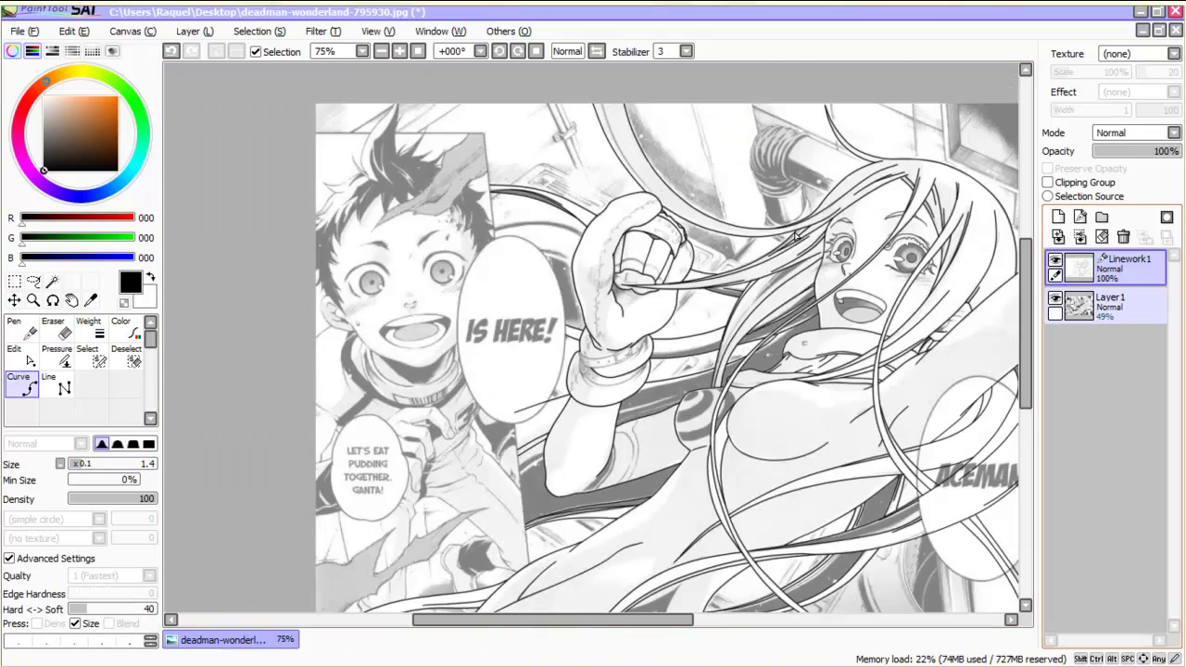
pyautogui.click(1055, 299)
pyautogui.scroll(1, 802, 232)
pyautogui.scroll(1, 808, 228)
pyautogui.moveTo(619, 220); pyautogui.dragTo(323, 525)
pyautogui.moveTo(650, 200); pyautogui.dragTo(445, 348)
pyautogui.moveTo(635, 379)
pyautogui.mouseDown()
pyautogui.moveTo(426, 484)
pyautogui.moveTo(411, 507)
pyautogui.mouseUp()
pyautogui.moveTo(531, 435); pyautogui.dragTo(527, 424)
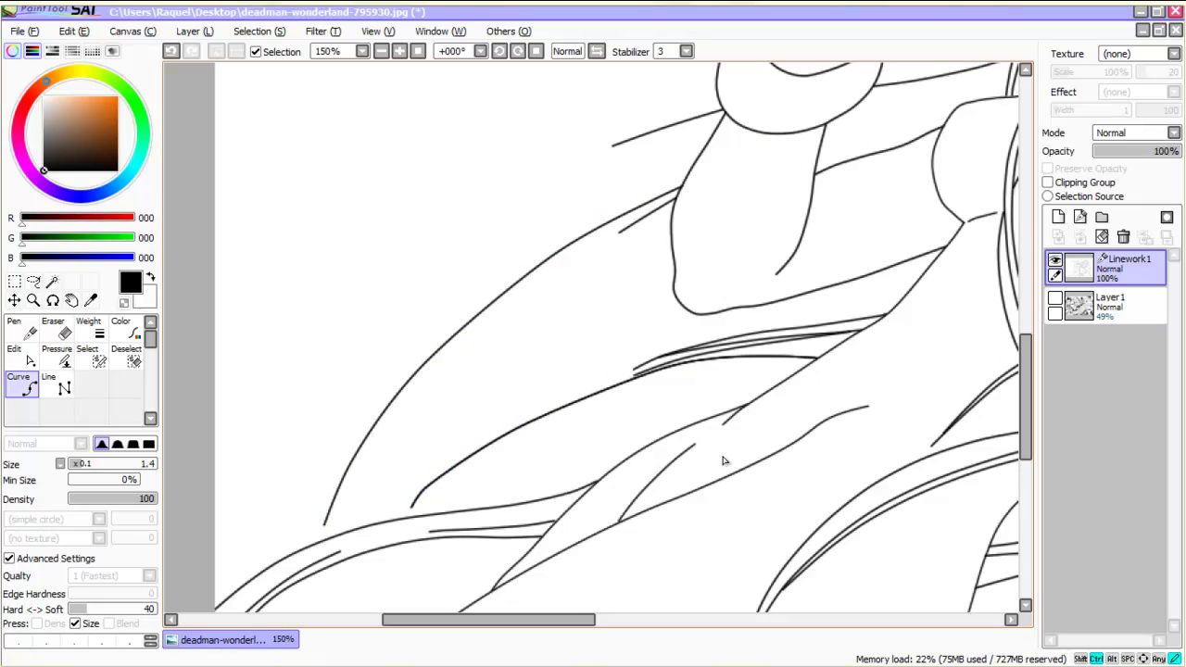
# Step: Extend the loose ends of the two long hair strands to meet the hair lock near the page's lower-left corner
pyautogui.moveTo(411, 508); pyautogui.dragTo(384, 522)
pyautogui.scroll(-3, 568, 374)
pyautogui.scroll(5, 482, 433)
pyautogui.moveTo(475, 375); pyautogui.dragTo(466, 408)
# Step: Draw two curves below the lower-left hair lock, continuing the crossing strands down past the page's bottom edge
pyautogui.click(465, 468)
pyautogui.click(465, 515)
pyautogui.doubleClick(515, 602)
pyautogui.click(557, 429)
pyautogui.click(525, 472)
pyautogui.press('Down')
pyautogui.press('Down')
pyautogui.press('Down')
pyautogui.press('Down')
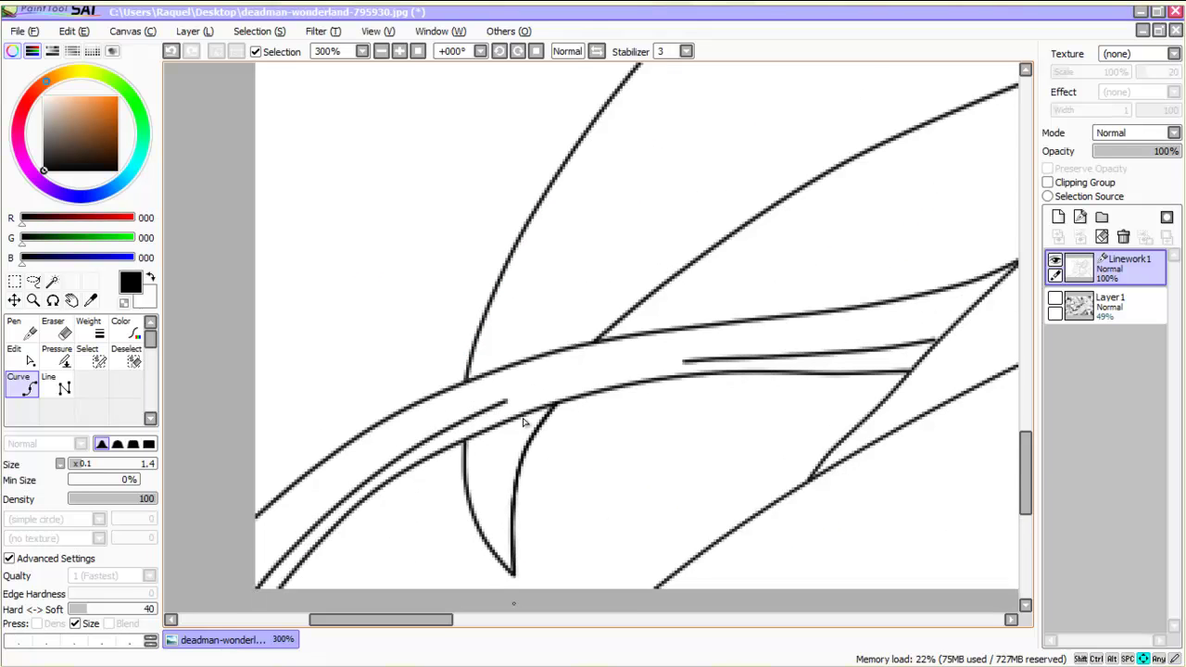
pyautogui.doubleClick(522, 502)
# Step: Lengthen the short inner line so it runs parallel to the outermost hair strand below the bent arm, and smooth its curve
pyautogui.scroll(-4, 524, 420)
pyautogui.scroll(3, 479, 421)
pyautogui.moveTo(705, 173); pyautogui.dragTo(457, 366)
pyautogui.moveTo(623, 218); pyautogui.dragTo(625, 209)
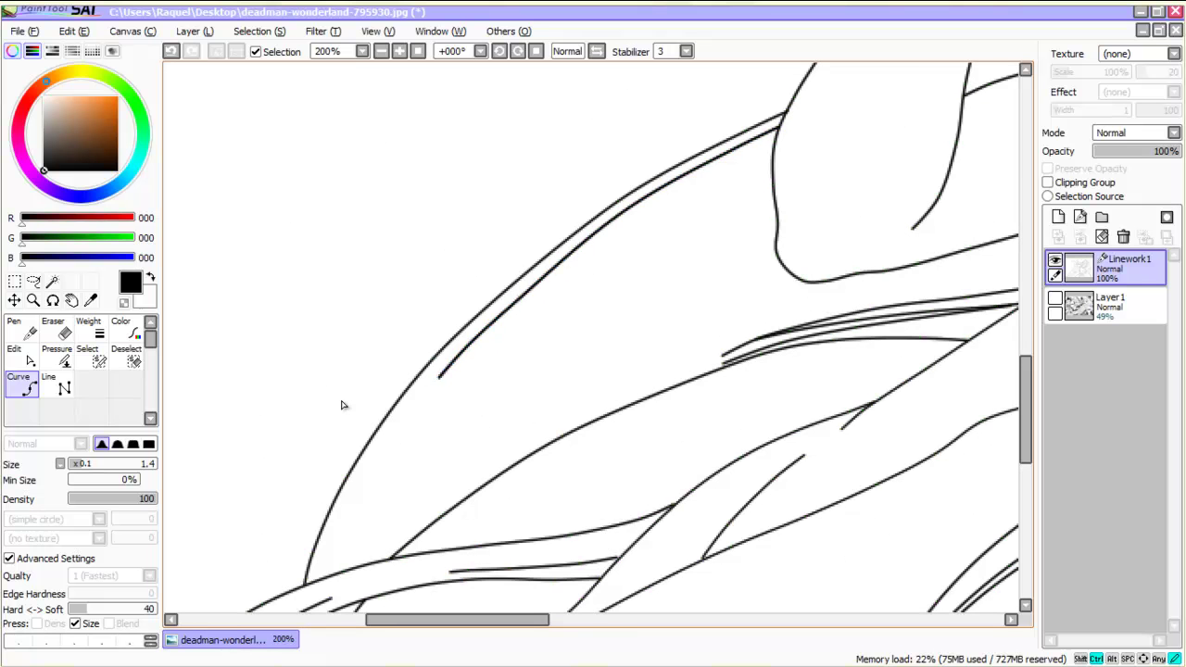
# Step: Extend the middle hair lock's lines to a tapered point and add short inner strands beside it and off the elbow
pyautogui.scroll(-2, 313, 397)
pyautogui.scroll(3, 313, 397)
pyautogui.scroll(-5, 309, 394)
pyautogui.scroll(3, 308, 395)
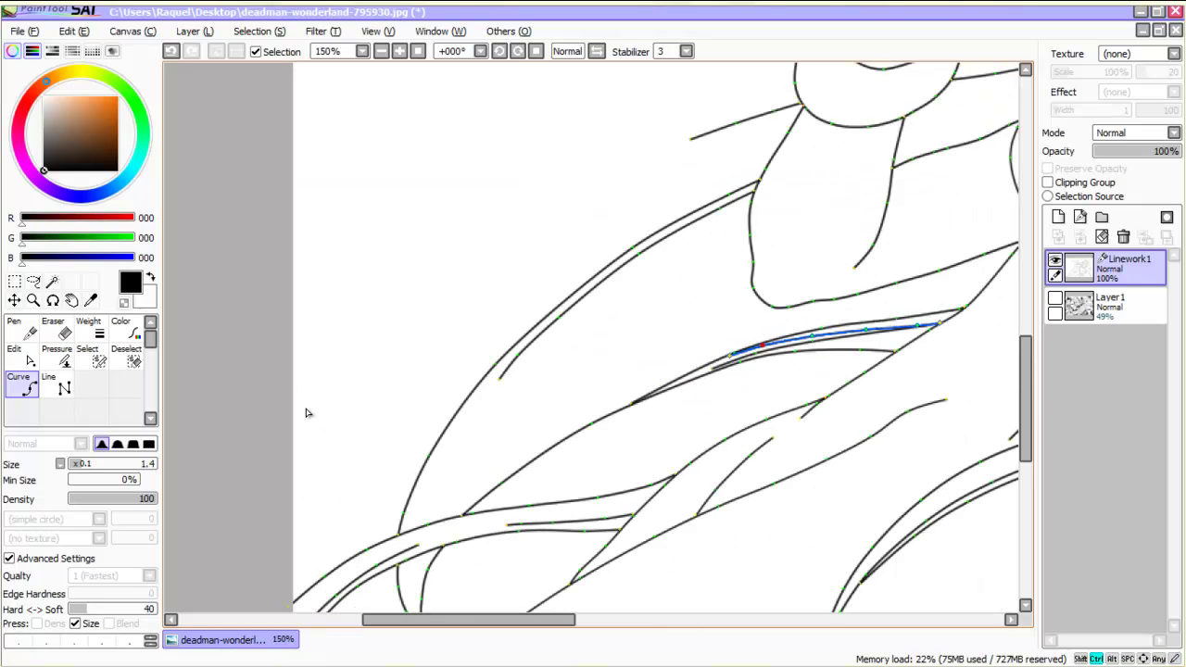
pyautogui.scroll(-1, 481, 455)
pyautogui.scroll(2, 754, 445)
pyautogui.scroll(-2, 807, 392)
pyautogui.scroll(2, 813, 371)
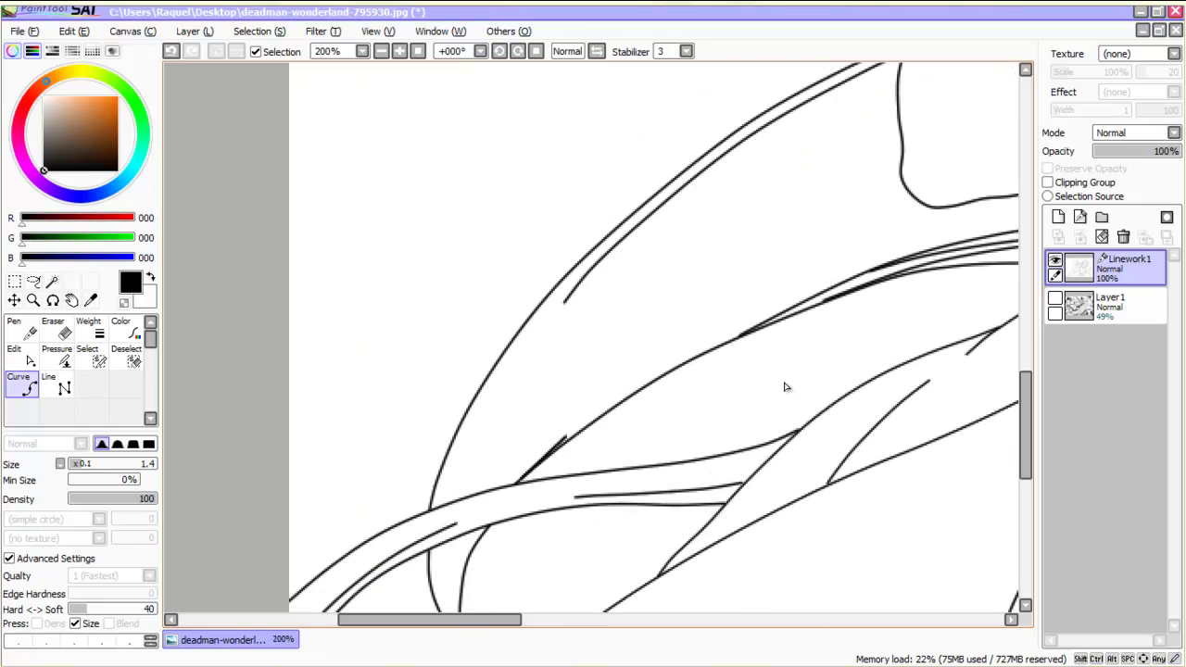
pyautogui.scroll(-4, 748, 402)
pyautogui.scroll(3, 727, 413)
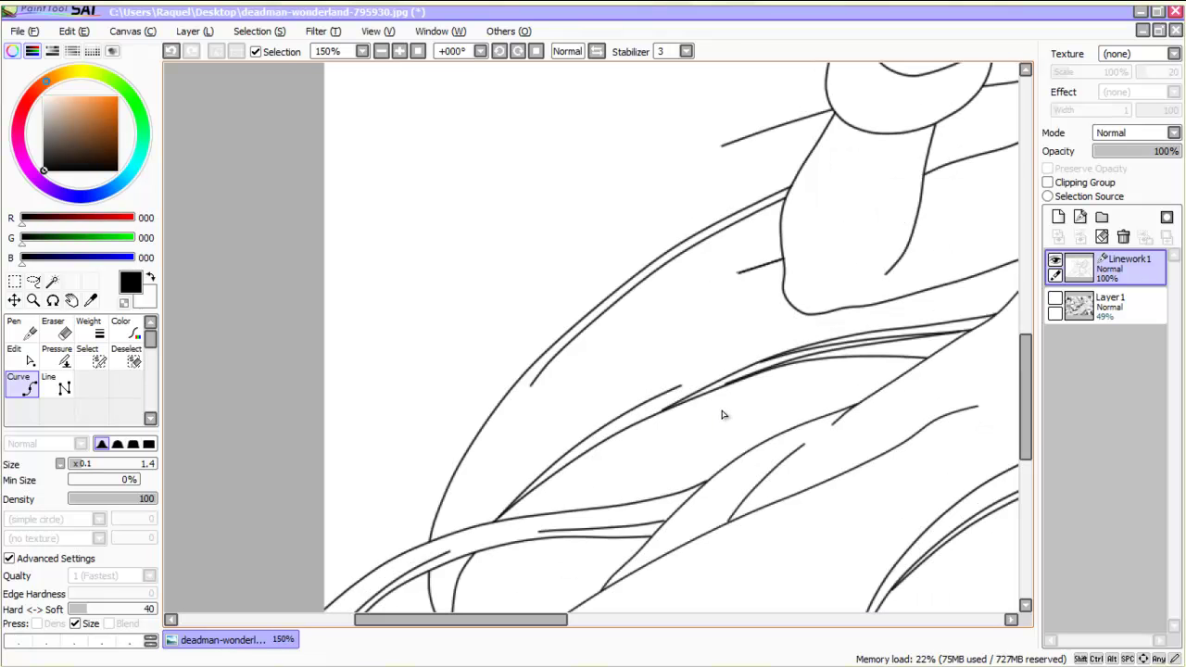
pyautogui.scroll(-3, 674, 427)
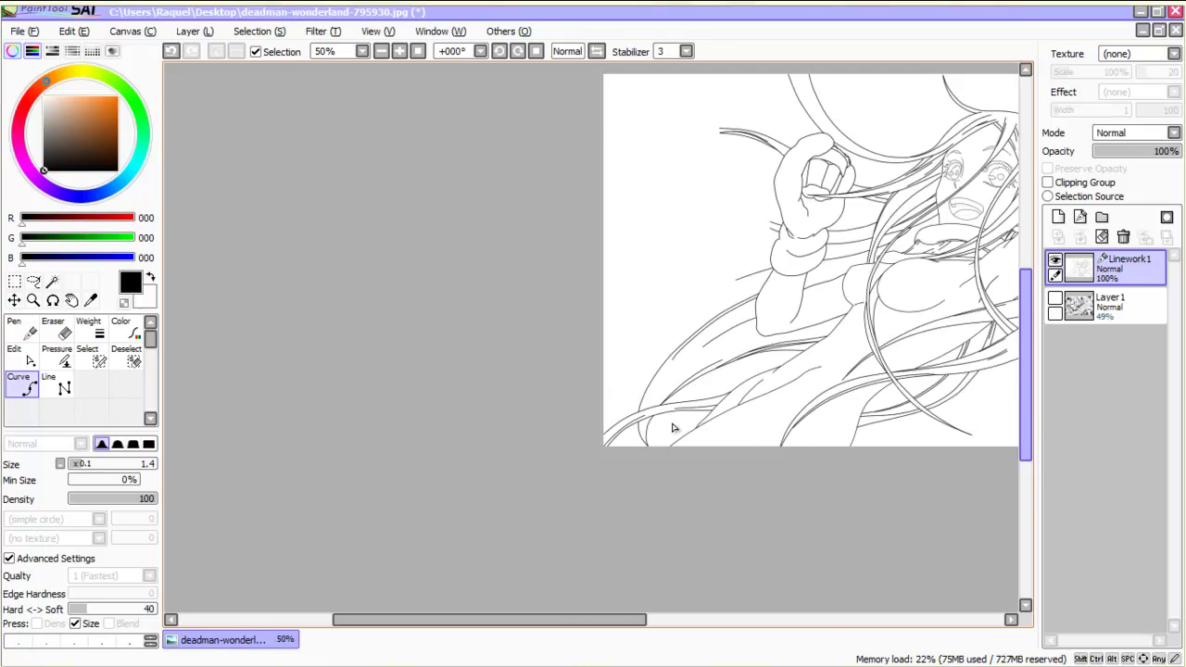
# Step: With Layer 1 hidden, extend the hair strand behind the glove cuff to the page's left edge and smooth its curve
pyautogui.scroll(2, 673, 428)
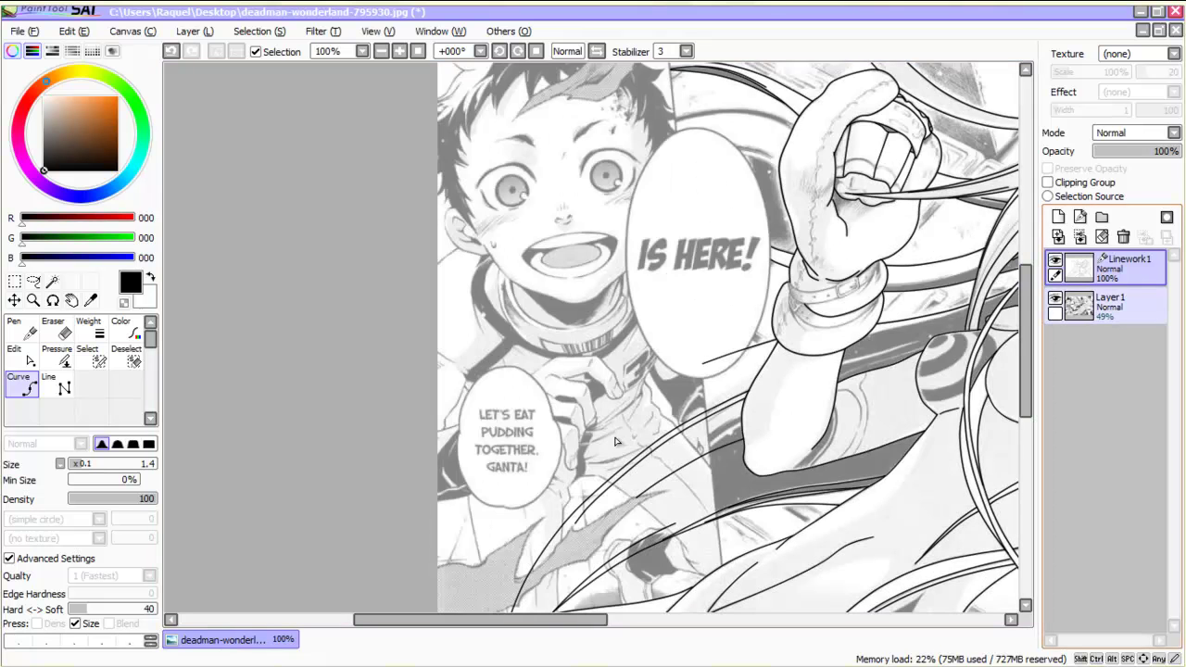
pyautogui.moveTo(1026, 341); pyautogui.dragTo(1026, 360)
pyautogui.click(1055, 297)
pyautogui.click(604, 337)
pyautogui.click(484, 396)
pyautogui.doubleClick(445, 415)
pyautogui.moveTo(484, 395); pyautogui.dragTo(484, 400)
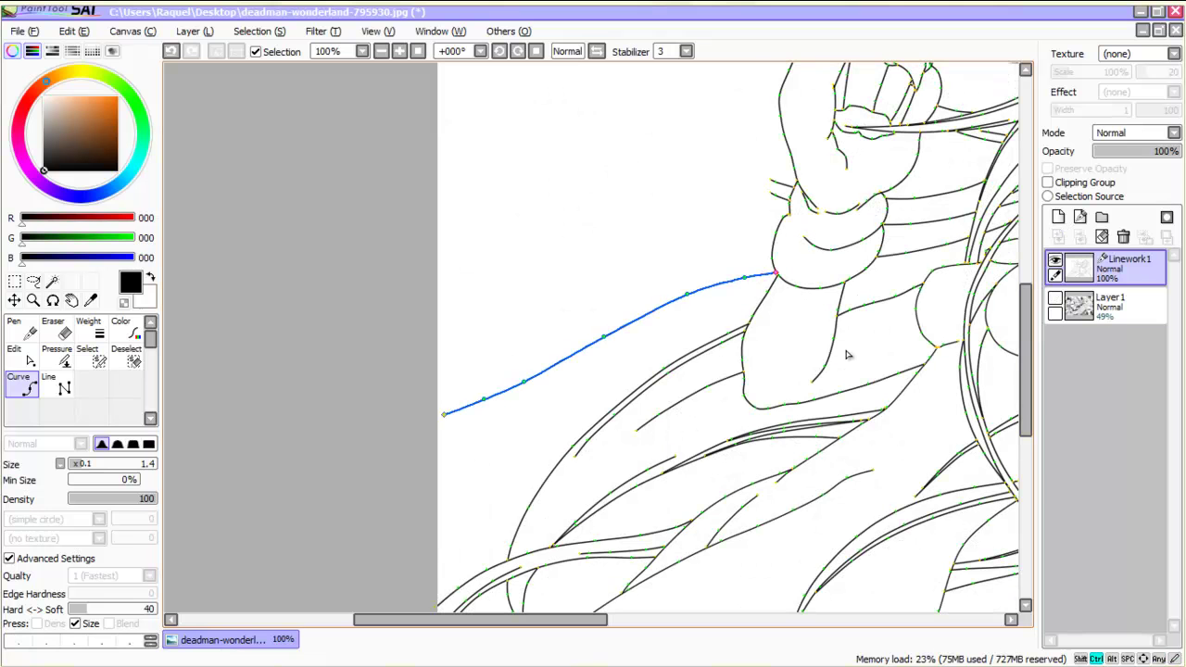
pyautogui.moveTo(604, 336); pyautogui.dragTo(603, 344)
pyautogui.moveTo(686, 296); pyautogui.dragTo(681, 301)
pyautogui.moveTo(556, 369); pyautogui.dragTo(558, 375)
# Step: Add a hair line between forearm and chest, and draw a second strand branching from the outer lock toward the page's left edge
pyautogui.hscroll(4, 775, 339)
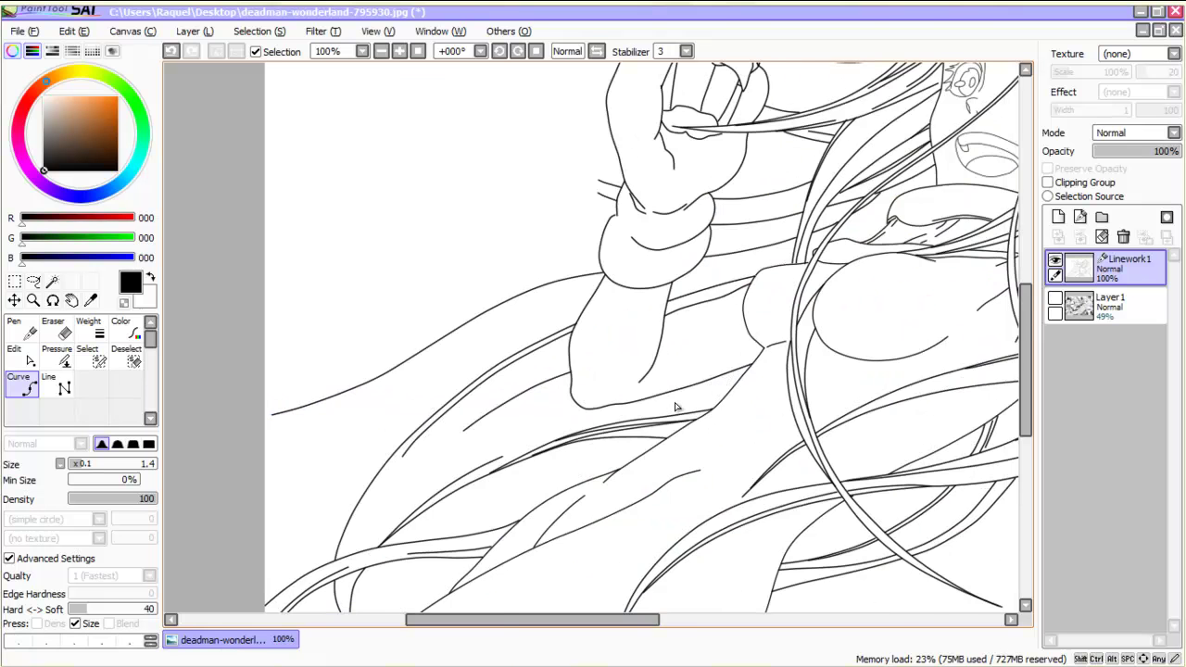
pyautogui.scroll(2, 677, 407)
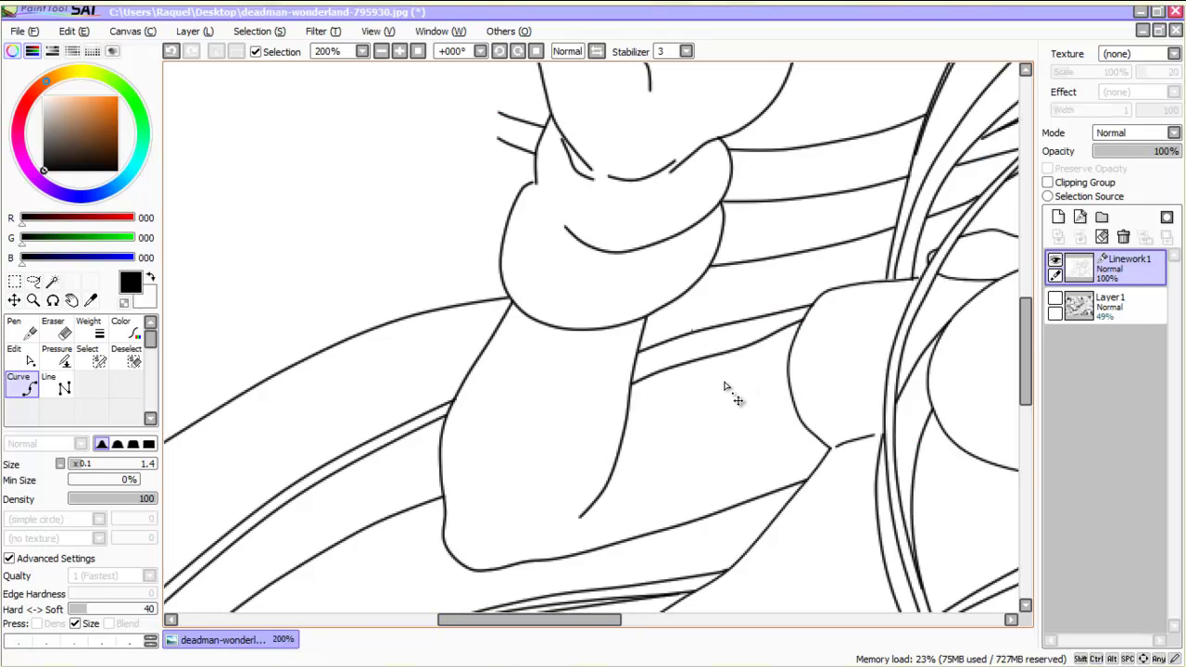
pyautogui.scroll(-3, 612, 399)
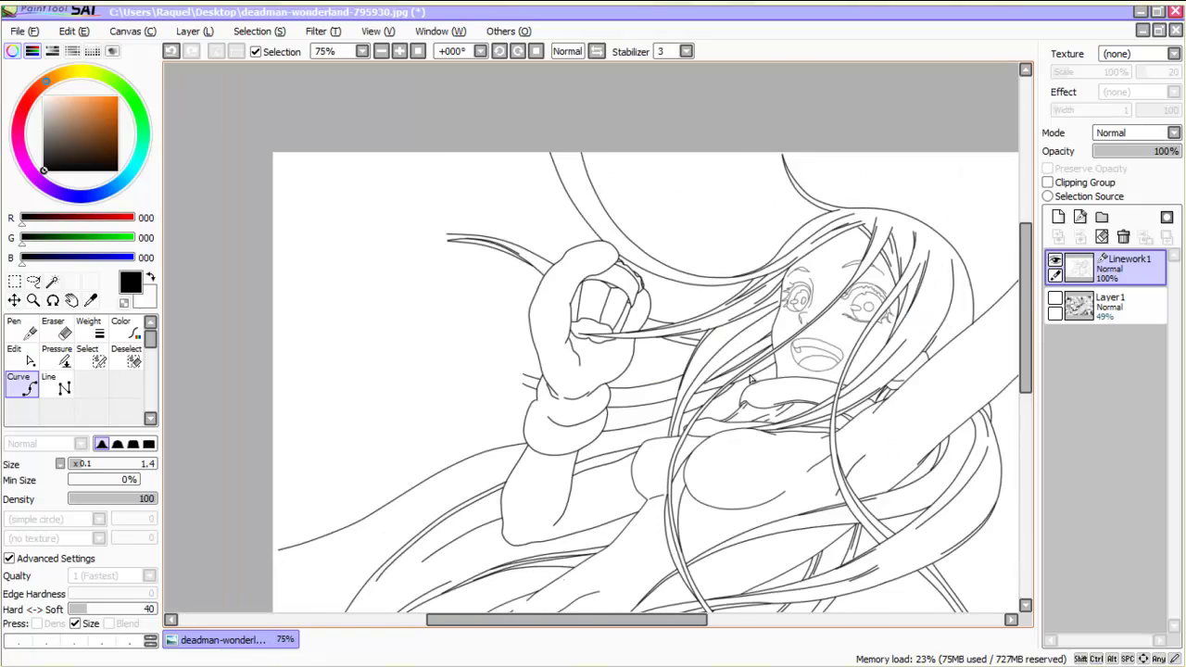
pyautogui.moveTo(423, 427); pyautogui.dragTo(611, 426)
pyautogui.scroll(2, 614, 425)
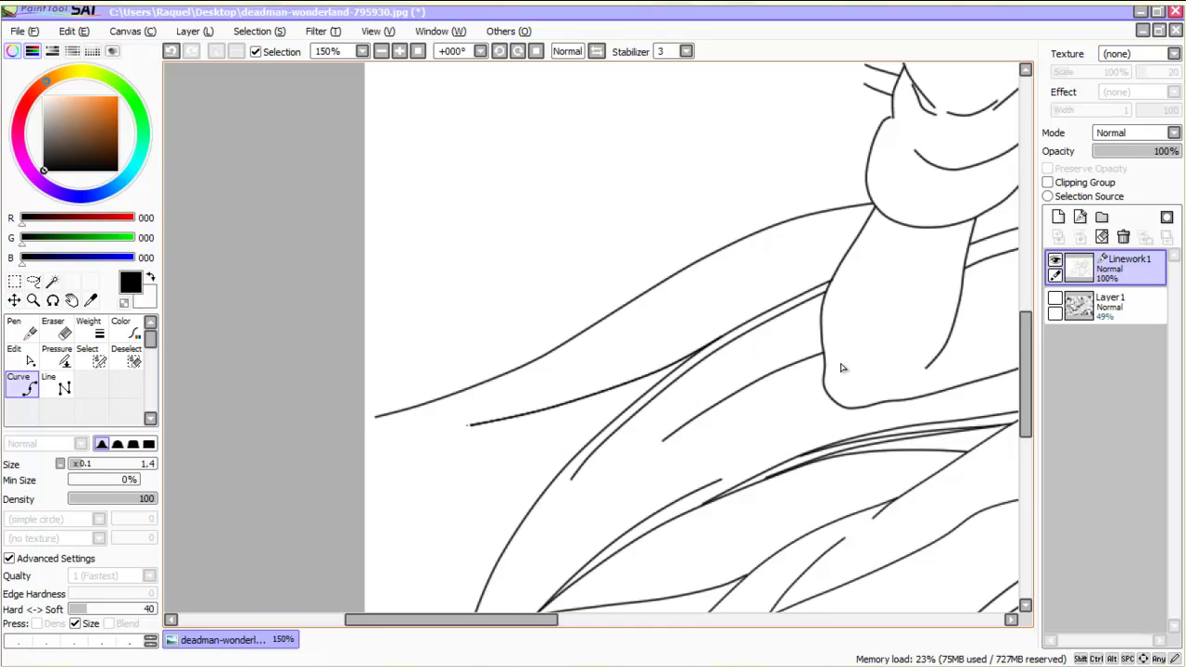
pyautogui.scroll(-3, 837, 367)
# Step: Extend the two hair strands behind the raised fingers in sweeping arcs to the page's left edge and refine their shape
pyautogui.scroll(3, 837, 367)
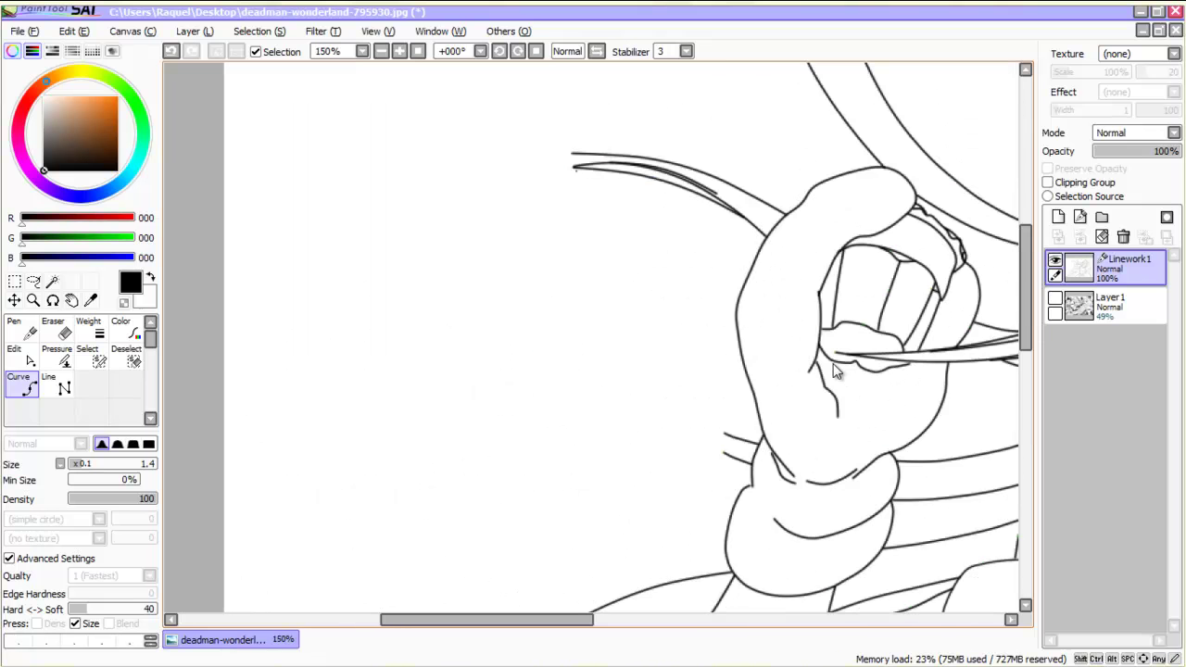
pyautogui.moveTo(402, 193); pyautogui.dragTo(325, 235)
pyautogui.moveTo(572, 154)
pyautogui.mouseDown()
pyautogui.moveTo(454, 167)
pyautogui.moveTo(279, 210)
pyautogui.mouseUp()
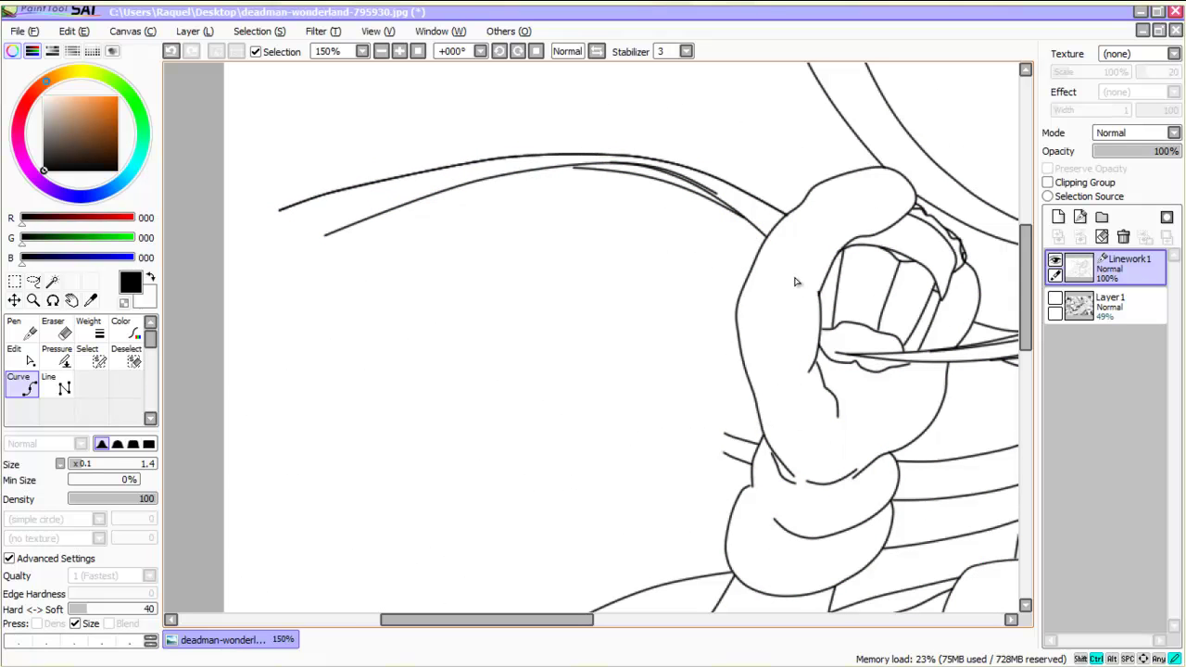
pyautogui.moveTo(324, 236); pyautogui.dragTo(221, 282)
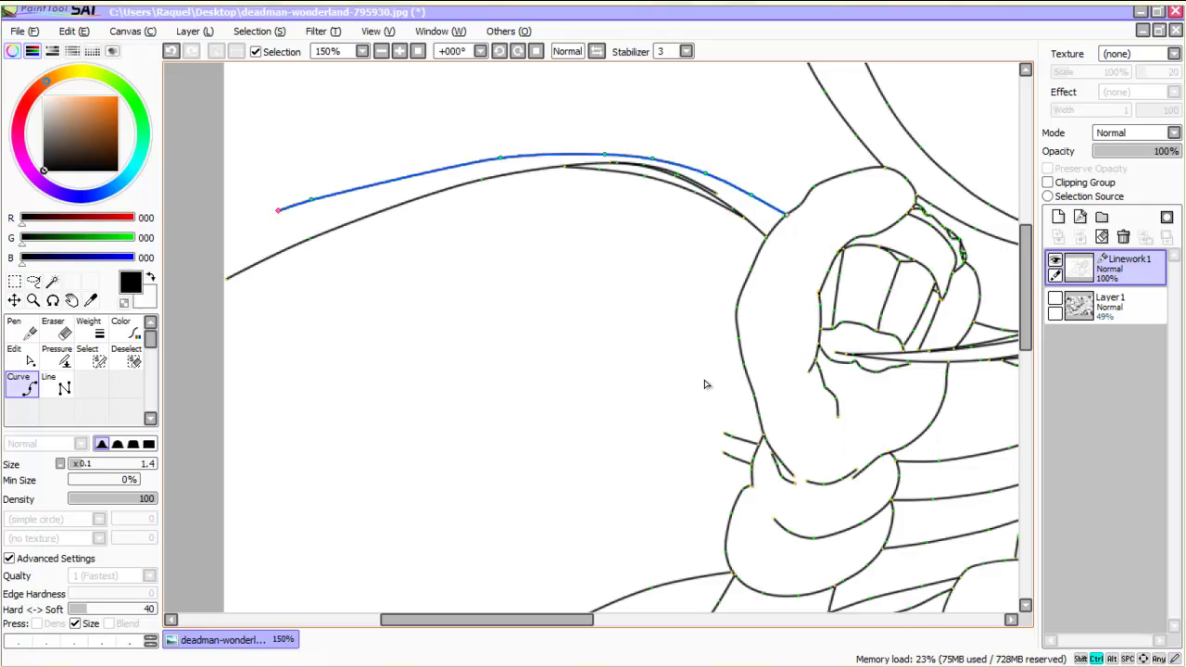
pyautogui.moveTo(280, 211); pyautogui.dragTo(210, 239)
pyautogui.scroll(-4, 657, 416)
pyautogui.scroll(5, 622, 423)
pyautogui.moveTo(588, 266); pyautogui.dragTo(587, 260)
pyautogui.scroll(-4, 618, 429)
pyautogui.scroll(2, 616, 429)
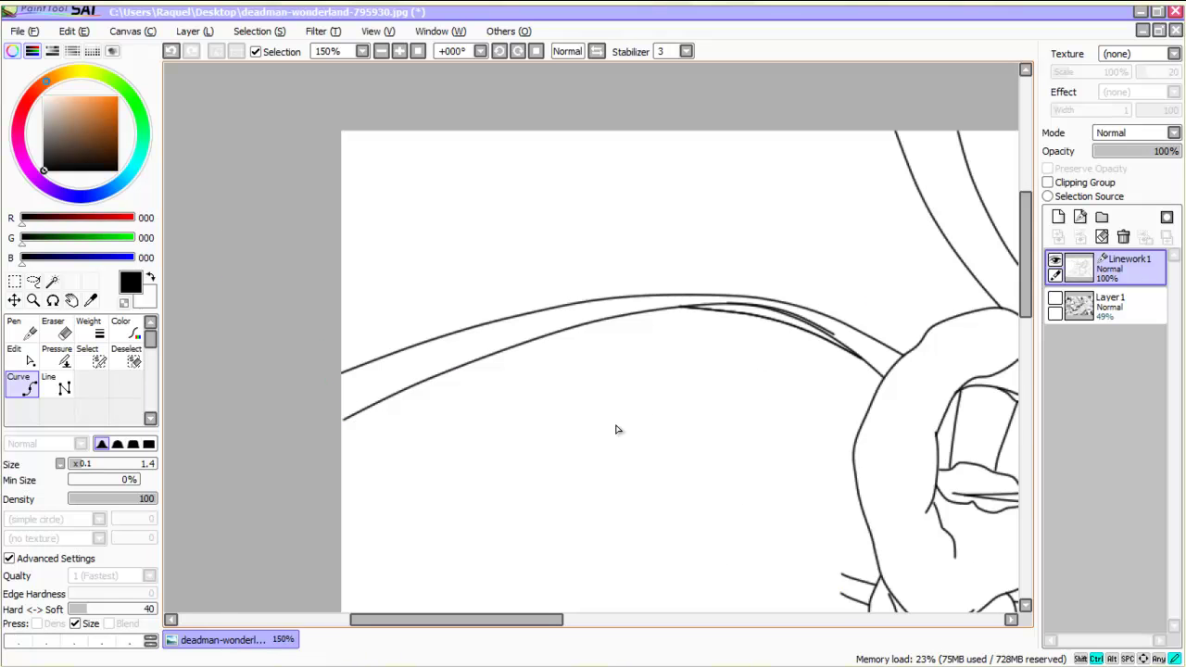
pyautogui.scroll(-3, 616, 428)
pyautogui.scroll(2, 707, 380)
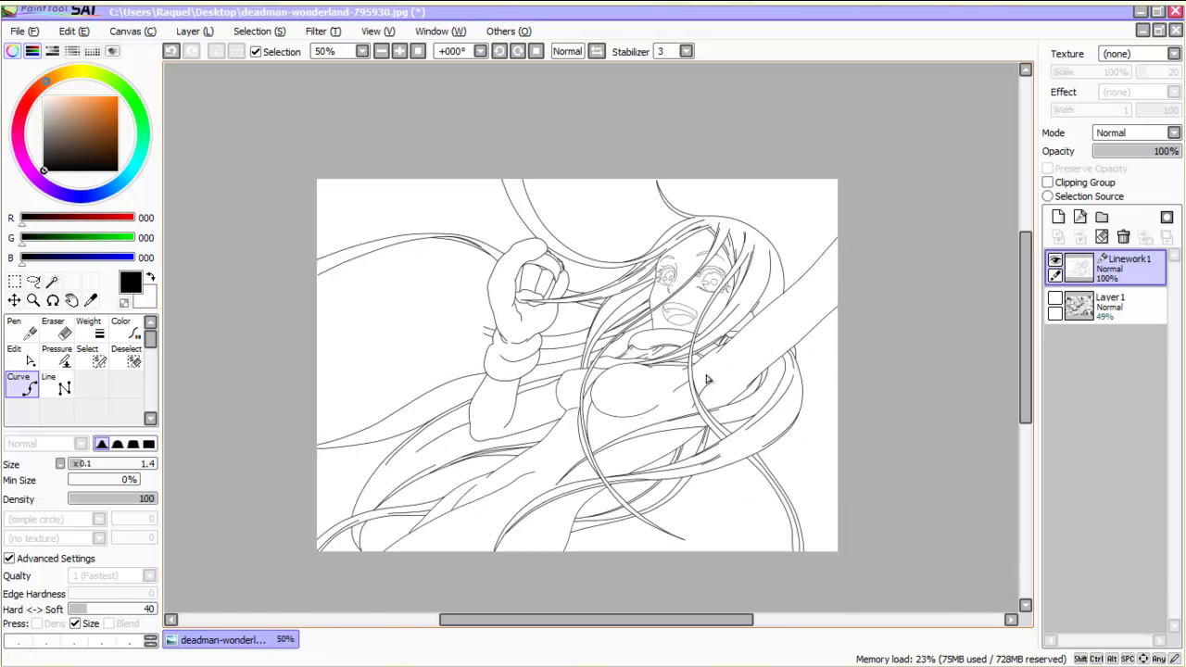
# Step: Extend the two short strands beside the wrist into a lock that curves upward to a pointed tip
pyautogui.moveTo(488, 245); pyautogui.dragTo(465, 244)
pyautogui.moveTo(547, 341); pyautogui.dragTo(448, 193)
pyautogui.moveTo(493, 274)
pyautogui.mouseDown()
pyautogui.moveTo(475, 280)
pyautogui.moveTo(462, 257)
pyautogui.mouseUp()
pyautogui.press('ctrl')
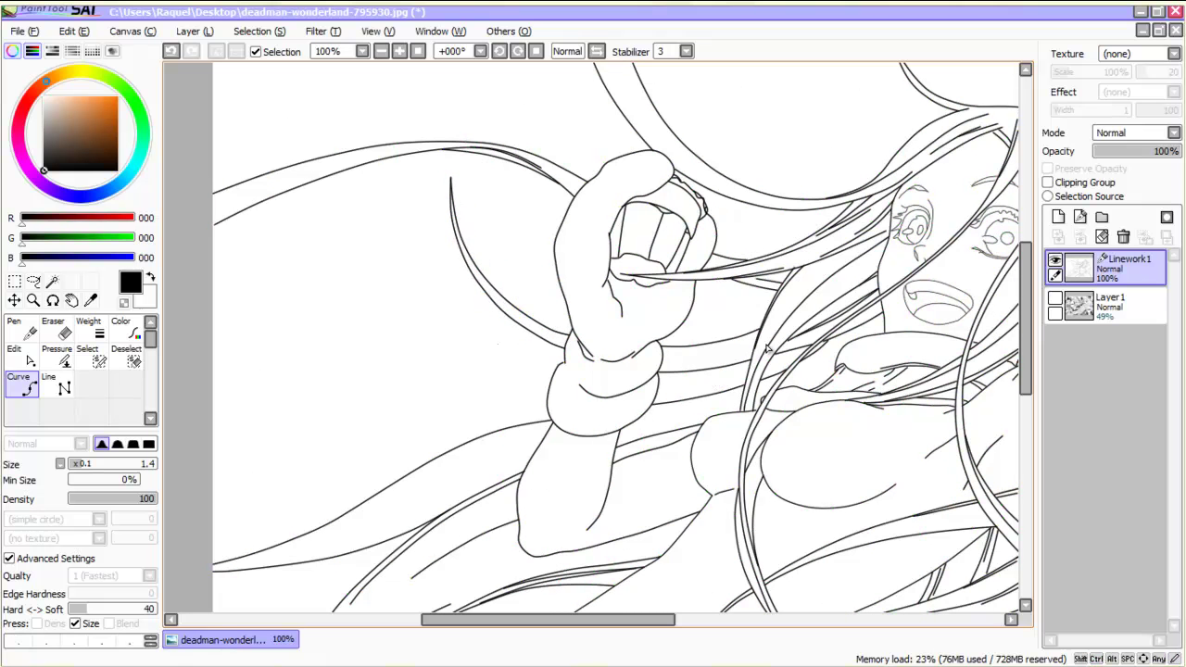
# Step: Show Layer 1 and trace the glove cuff's strap edges, folds and crease lines
pyautogui.scroll(-2, 778, 341)
pyautogui.scroll(5, 794, 327)
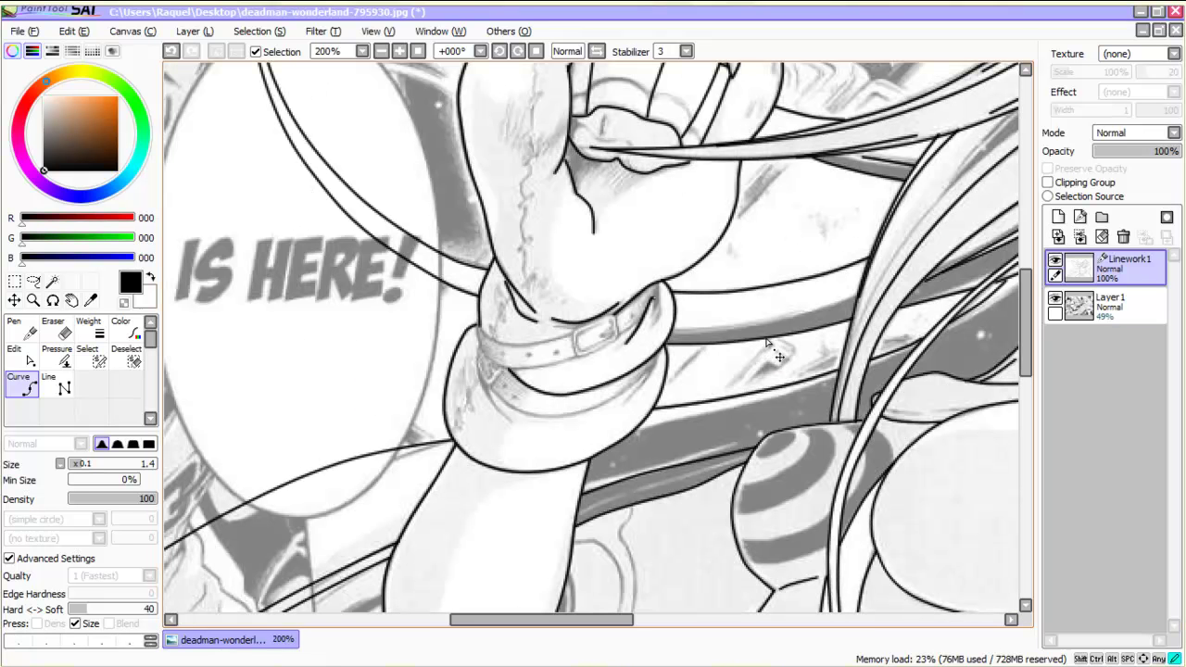
pyautogui.click(642, 317)
pyautogui.doubleClick(659, 286)
pyautogui.click(651, 330)
pyautogui.doubleClick(660, 310)
pyautogui.click(480, 325)
pyautogui.click(519, 347)
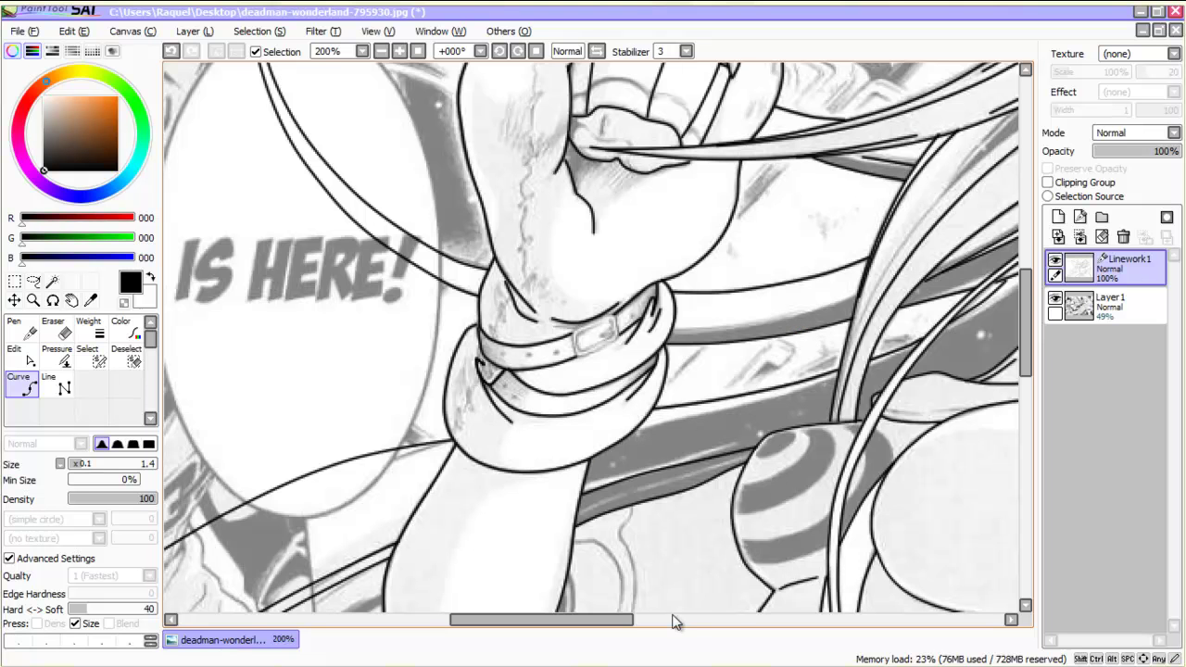
pyautogui.scroll(3, 669, 626)
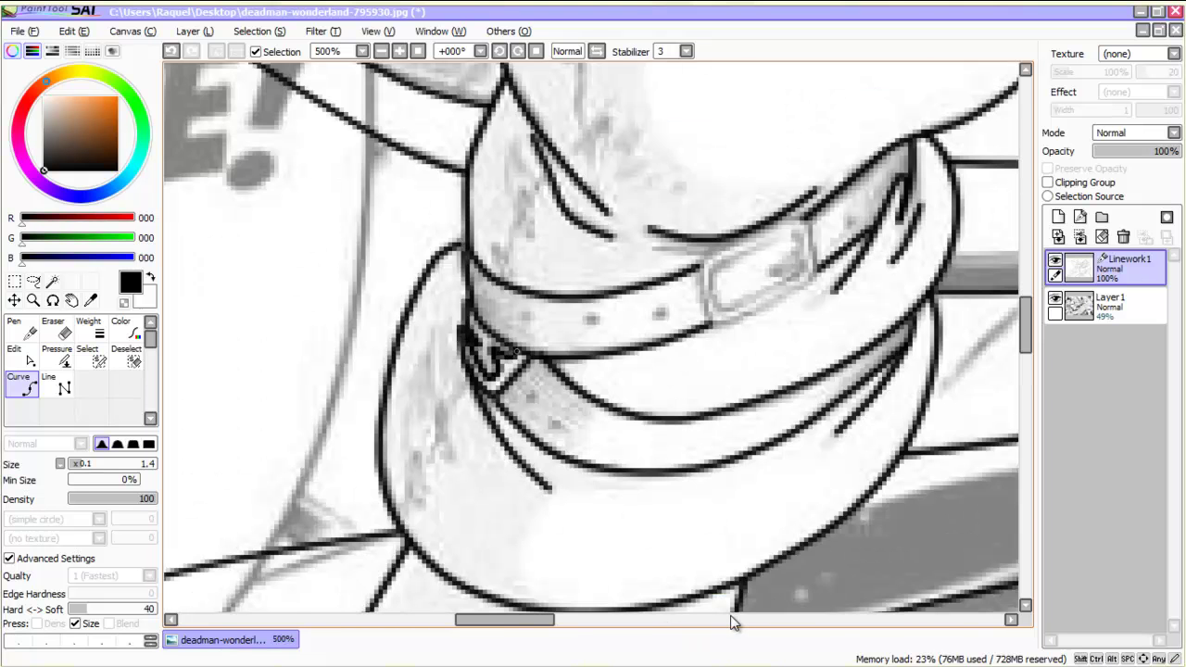
# Step: Set the Curve tool's size to 0.5 and trace the buckle on the glove's strap
pyautogui.scroll(-3, 821, 403)
pyautogui.scroll(2, 802, 133)
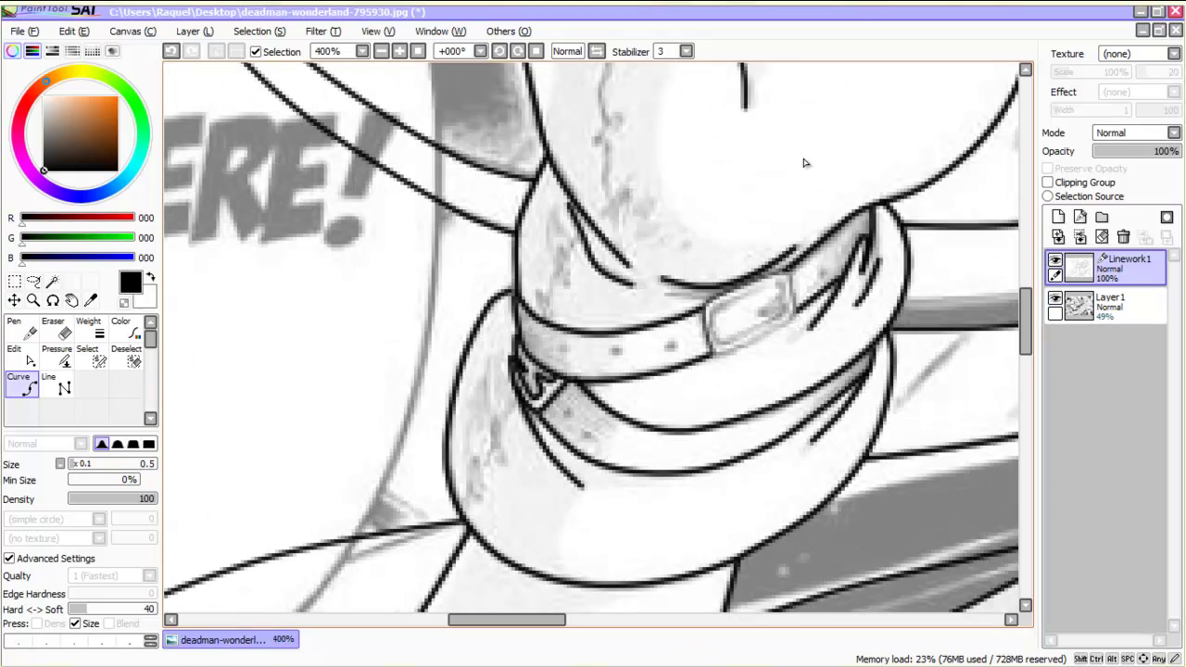
pyautogui.click(784, 300)
pyautogui.click(774, 282)
pyautogui.click(713, 310)
pyautogui.click(718, 342)
pyautogui.doubleClick(784, 304)
# Step: Dot the holes of both glove straps with the Pen tool, and check the result with Layer 1 hidden
pyautogui.click(22, 329)
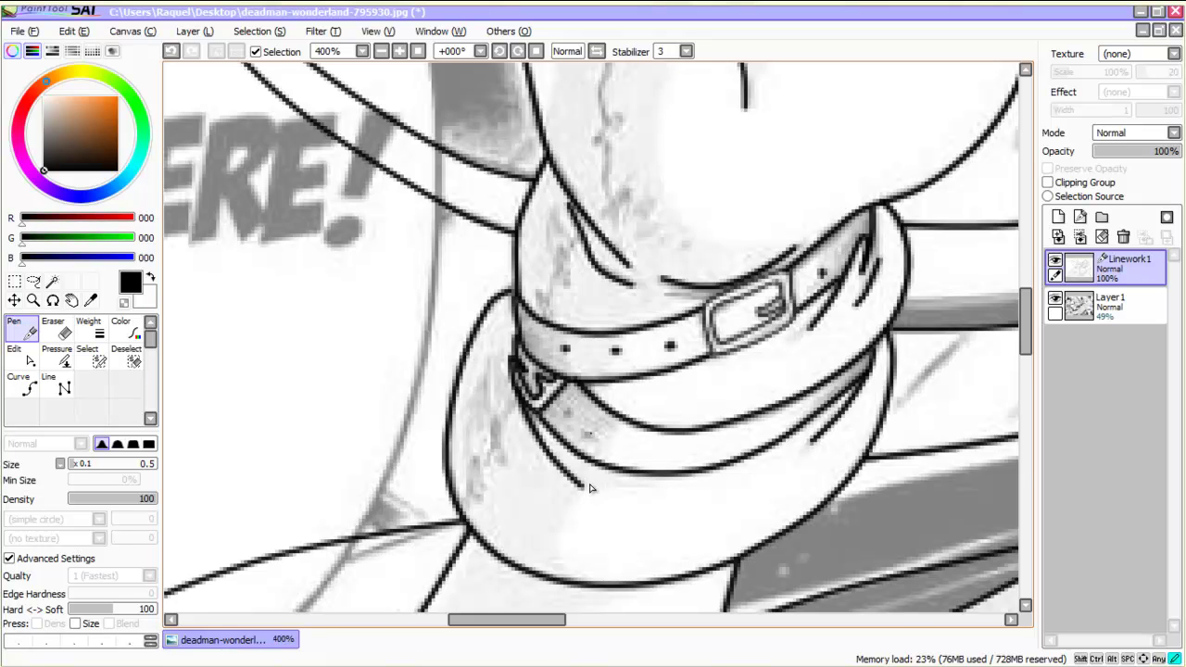
pyautogui.click(567, 411)
pyautogui.scroll(-4, 567, 417)
pyautogui.click(1056, 298)
pyautogui.scroll(-3, 525, 532)
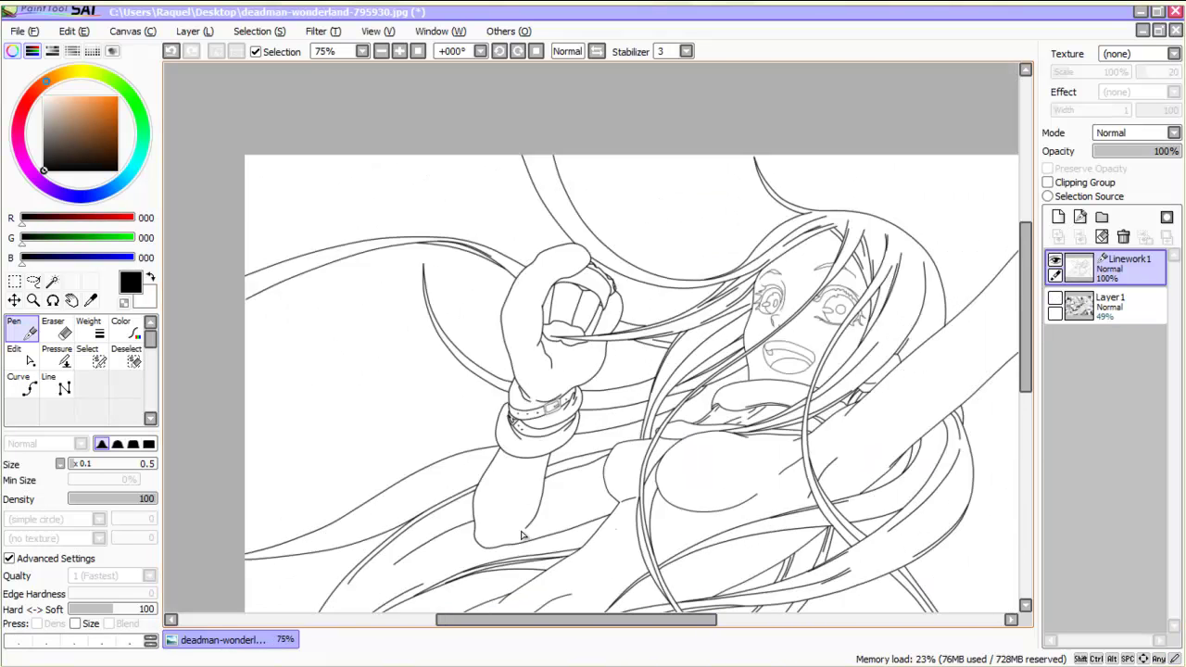
pyautogui.click(1055, 298)
pyautogui.click(1055, 297)
# Step: With Layer 1 visible, trace the outer edge of the dark marking on the outstretched arm with the Curve tool at size 0.5
pyautogui.scroll(2, 491, 548)
pyautogui.click(1056, 297)
pyautogui.scroll(2, 491, 551)
pyautogui.click(22, 384)
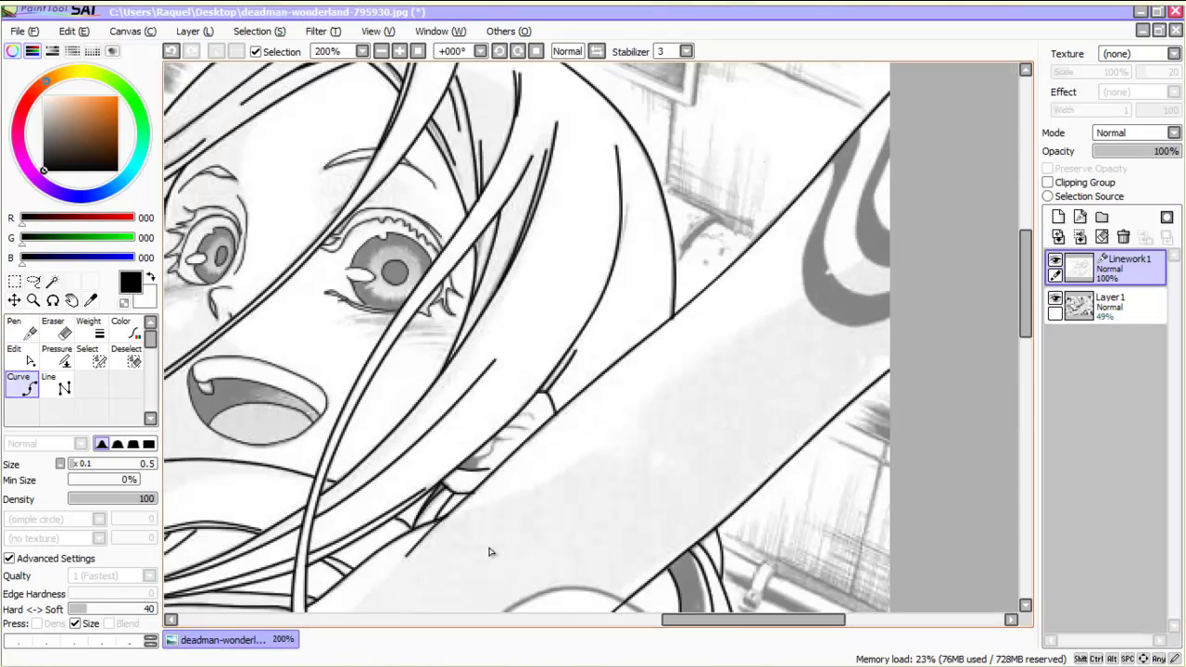
pyautogui.scroll(1, 638, 437)
pyautogui.click(805, 161)
pyautogui.click(765, 295)
pyautogui.click(777, 374)
pyautogui.click(832, 409)
pyautogui.doubleClick(892, 396)
# Step: Trace the inner edges and innermost curve of the outstretched arm's marking up to the page's right edge
pyautogui.click(893, 352)
pyautogui.click(841, 356)
pyautogui.click(794, 295)
pyautogui.click(837, 164)
pyautogui.doubleClick(848, 107)
pyautogui.click(892, 109)
pyautogui.click(877, 142)
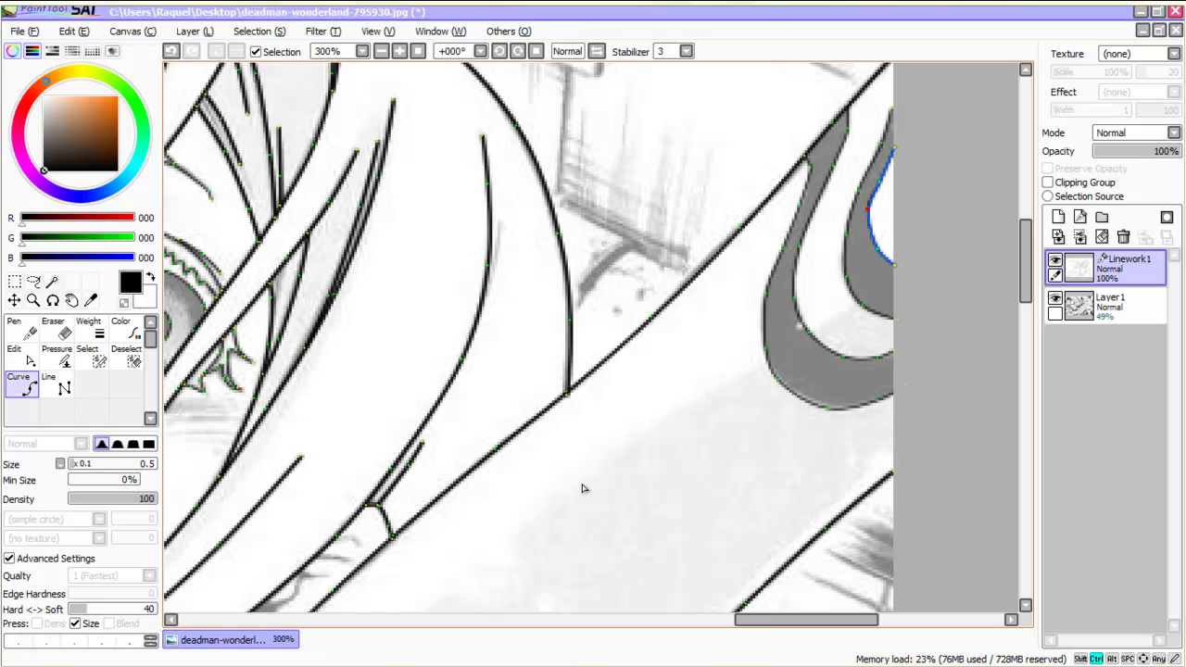
# Step: Trace the curved stripe edges on the rounded striped part of the chest, on both sides of the crossing hair strand
pyautogui.scroll(-4, 582, 487)
pyautogui.scroll(5, 577, 493)
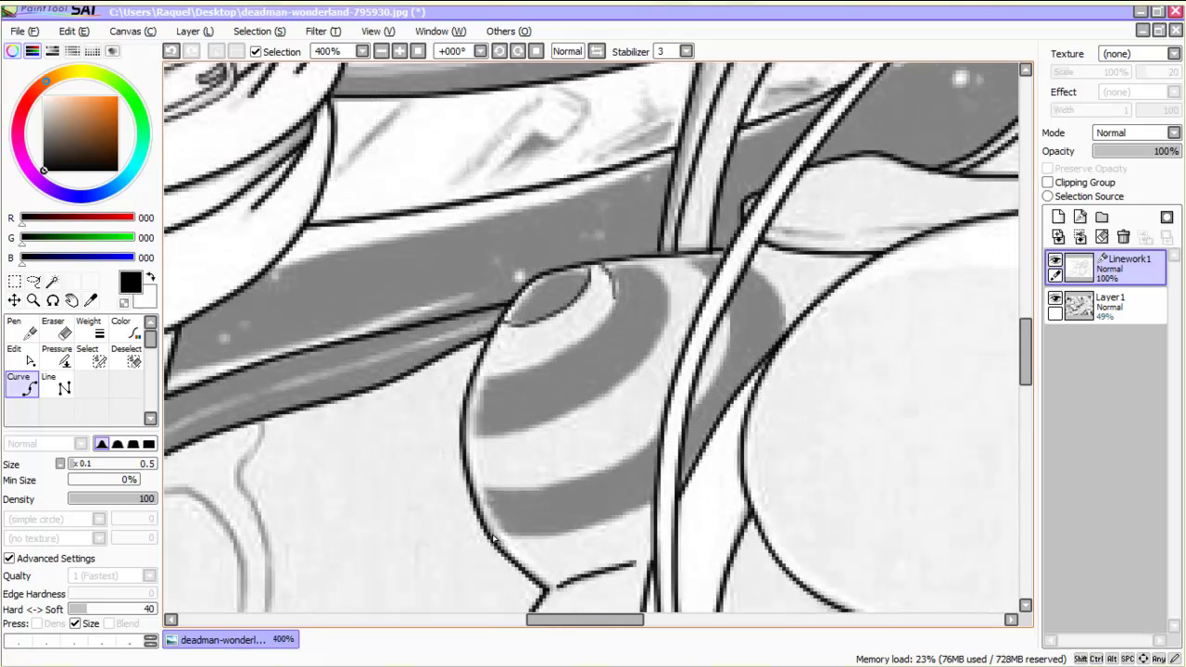
pyautogui.click(614, 297)
pyautogui.click(564, 354)
pyautogui.doubleClick(476, 378)
pyautogui.click(474, 489)
pyautogui.click(549, 486)
pyautogui.doubleClick(661, 436)
pyautogui.click(693, 407)
pyautogui.click(718, 373)
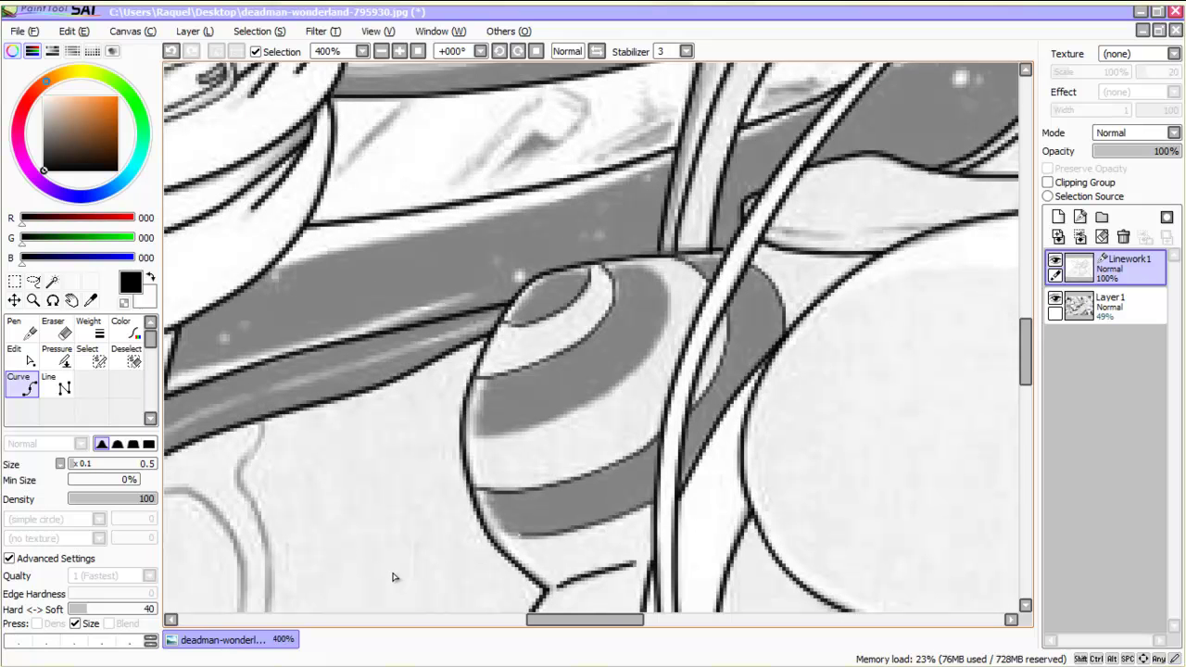
# Step: Trace the outer edge of the leaf-shaped marking at the page's bottom, skipping the crossing hair lock
pyautogui.scroll(-4, 389, 576)
pyautogui.scroll(3, 380, 578)
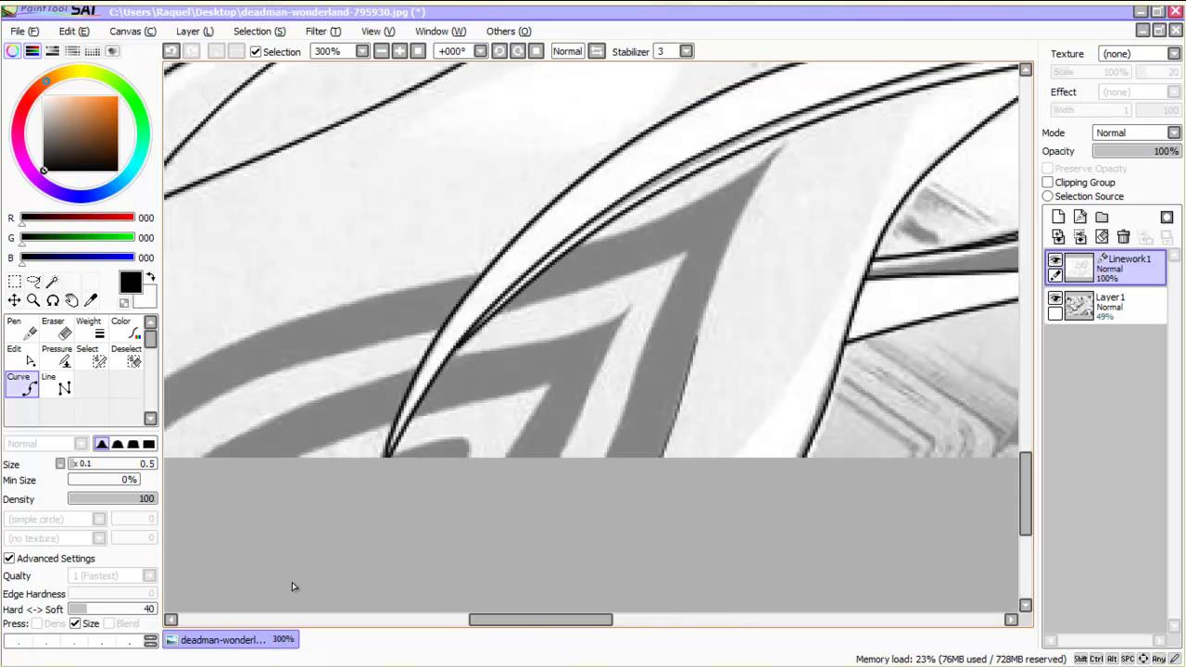
pyautogui.doubleClick(787, 140)
pyautogui.click(787, 140)
pyautogui.click(708, 198)
pyautogui.doubleClick(578, 247)
pyautogui.click(482, 275)
pyautogui.click(393, 293)
pyautogui.press('Left')
pyautogui.press('Left')
pyautogui.press('Left')
pyautogui.press('Left')
pyautogui.click(421, 361)
pyautogui.click(313, 423)
pyautogui.doubleClick(260, 459)
# Step: Trace the inner edge of the leaf-shaped marking's outer band, from the page's bottom edge around its tip and back
pyautogui.click(347, 457)
pyautogui.click(386, 429)
pyautogui.click(454, 390)
pyautogui.click(535, 359)
pyautogui.doubleClick(659, 329)
pyautogui.click(718, 311)
pyautogui.click(847, 275)
pyautogui.doubleClick(915, 249)
pyautogui.click(915, 248)
pyautogui.click(871, 335)
pyautogui.doubleClick(827, 458)
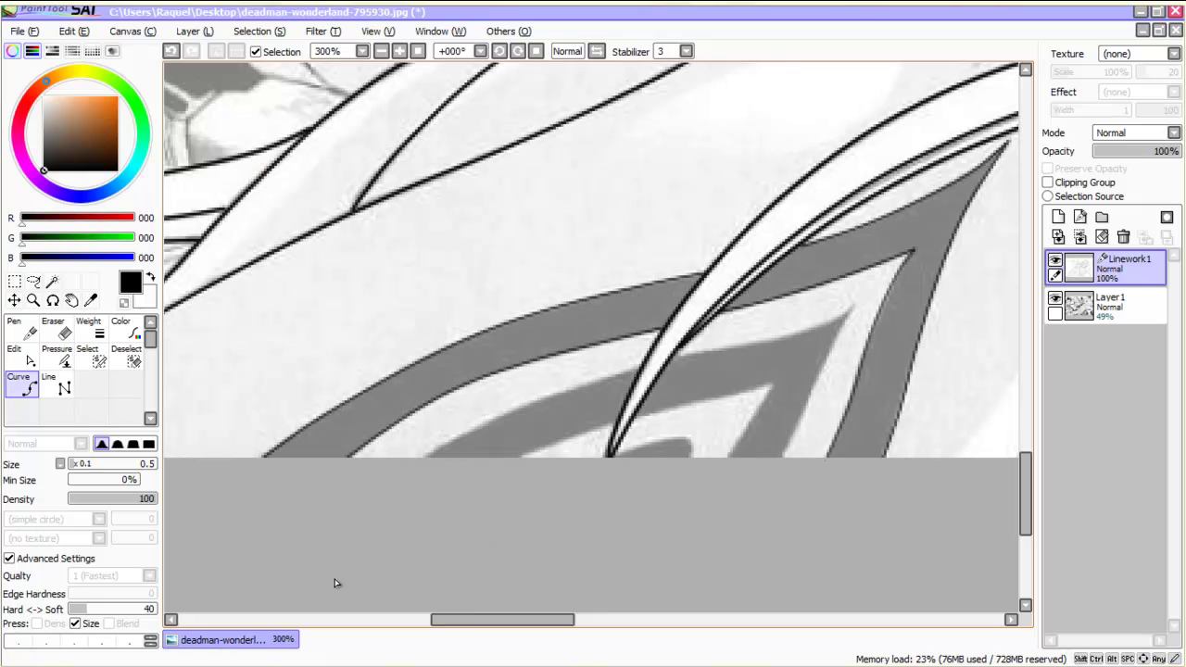
# Step: Trace the leaf marking's core, the inner band's lower edge, and its pointed outer edge beyond the hair lock
pyautogui.click(683, 406)
pyautogui.click(632, 419)
pyautogui.click(578, 436)
pyautogui.doubleClick(522, 457)
pyautogui.click(673, 357)
pyautogui.click(714, 350)
pyautogui.hotkey('ctrl', 'z')
pyautogui.click(674, 357)
pyautogui.click(732, 347)
pyautogui.click(802, 330)
pyautogui.doubleClick(854, 306)
pyautogui.click(853, 306)
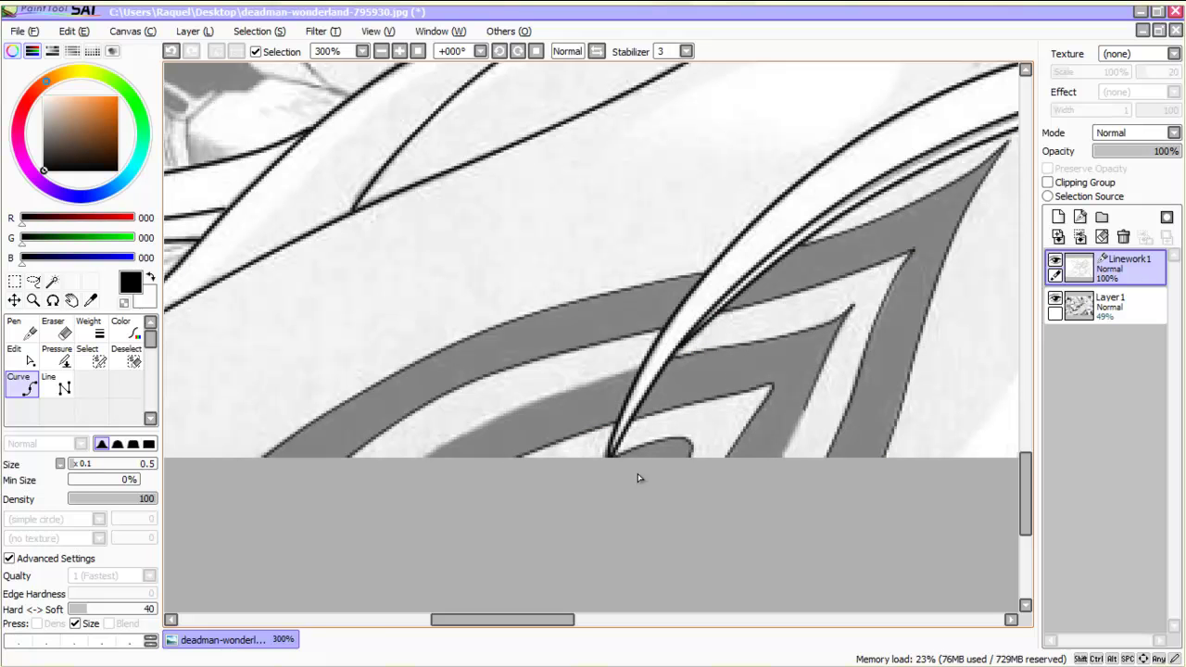
# Step: Trace the inner band's remaining upper edge past the page's bottom, and check the line art with Layer 1 temporarily hidden
pyautogui.click(641, 367)
pyautogui.click(584, 382)
pyautogui.click(502, 413)
pyautogui.doubleClick(423, 458)
pyautogui.moveTo(422, 458); pyautogui.dragTo(402, 466)
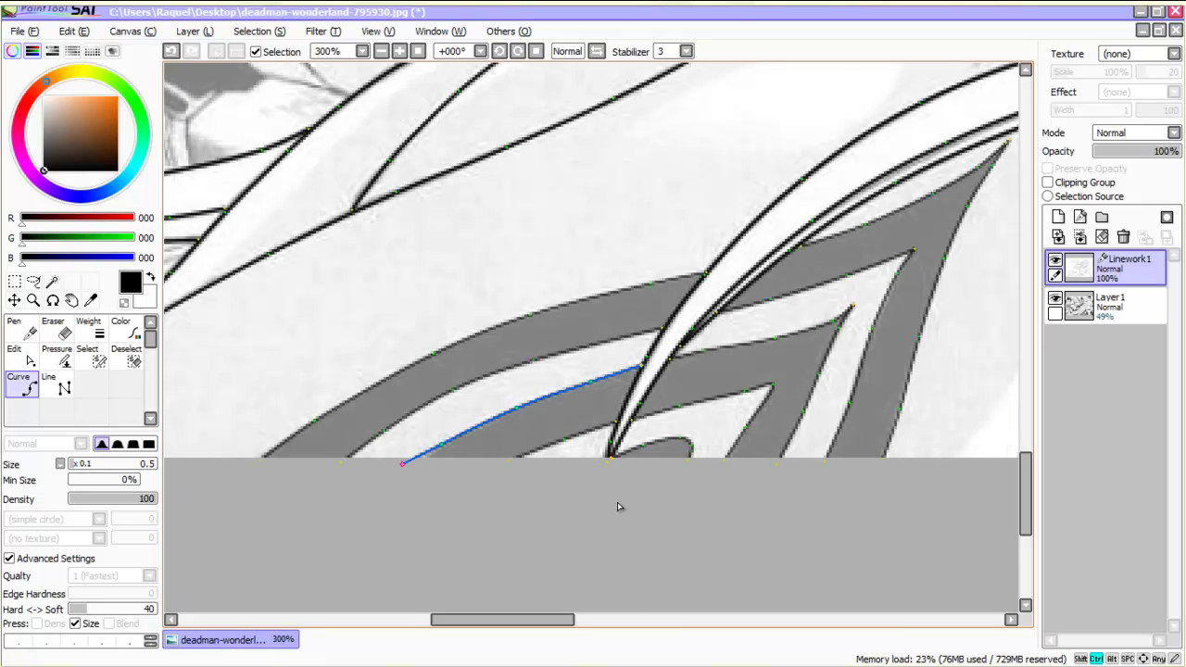
pyautogui.scroll(-5, 625, 472)
pyautogui.click(1055, 298)
pyautogui.moveTo(745, 489); pyautogui.dragTo(607, 489)
pyautogui.click(1055, 299)
pyautogui.scroll(5, 607, 492)
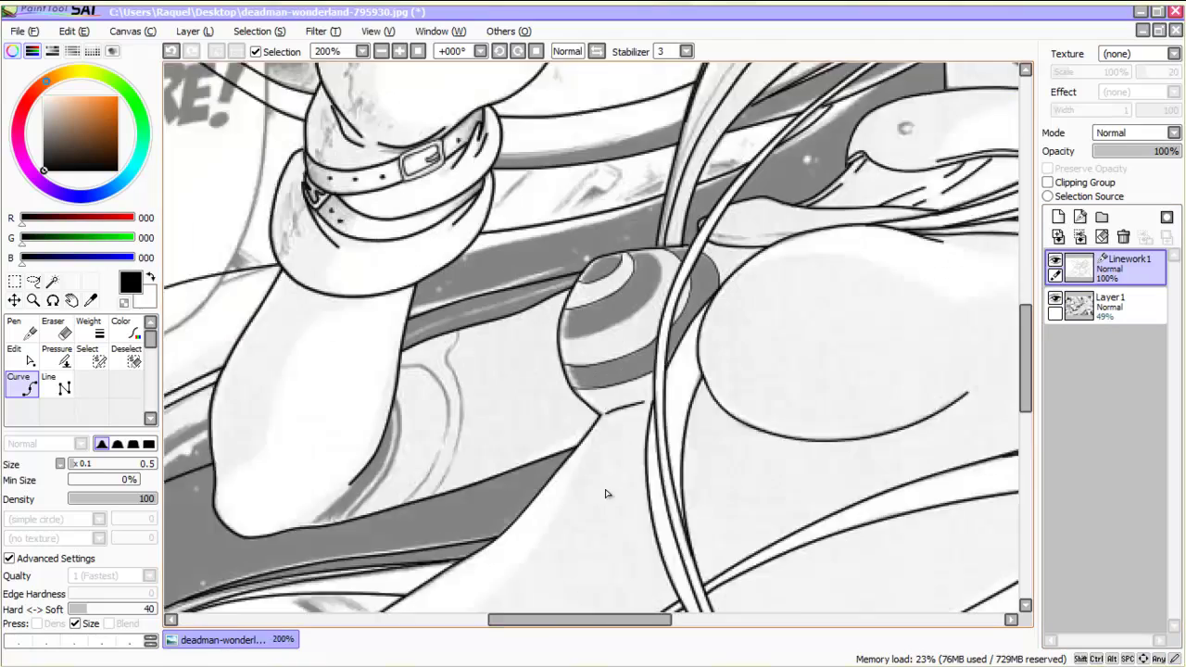
# Step: Trace the short crease lines beneath both of the girl's eyes with the Curve tool on Linework1
pyautogui.click(526, 355)
pyautogui.scroll(1, 627, 471)
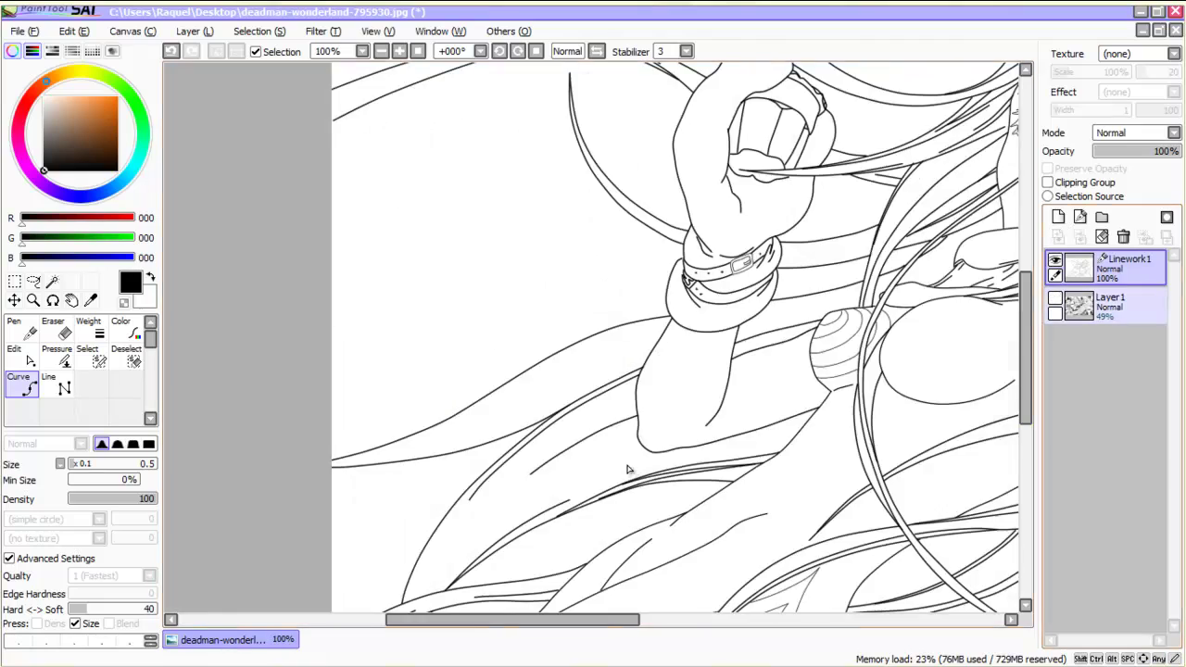
pyautogui.scroll(-4, 630, 473)
pyautogui.scroll(4, 603, 502)
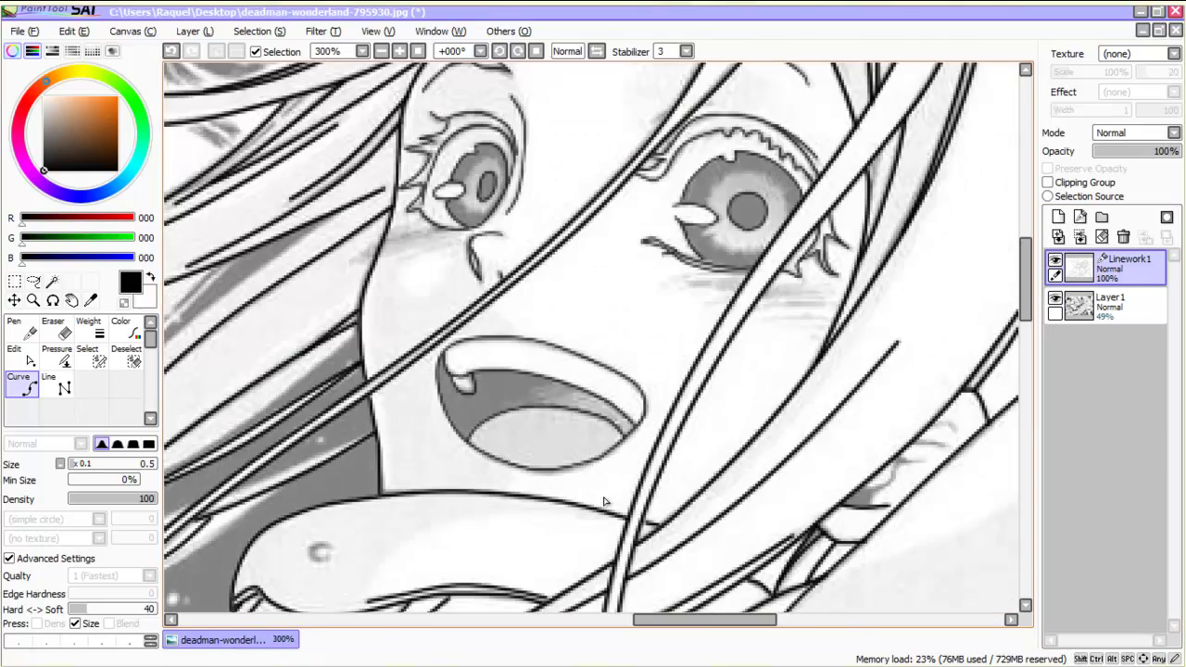
pyautogui.click(427, 230)
pyautogui.doubleClick(359, 262)
pyautogui.click(450, 240)
pyautogui.doubleClick(405, 259)
pyautogui.click(739, 277)
pyautogui.doubleClick(677, 284)
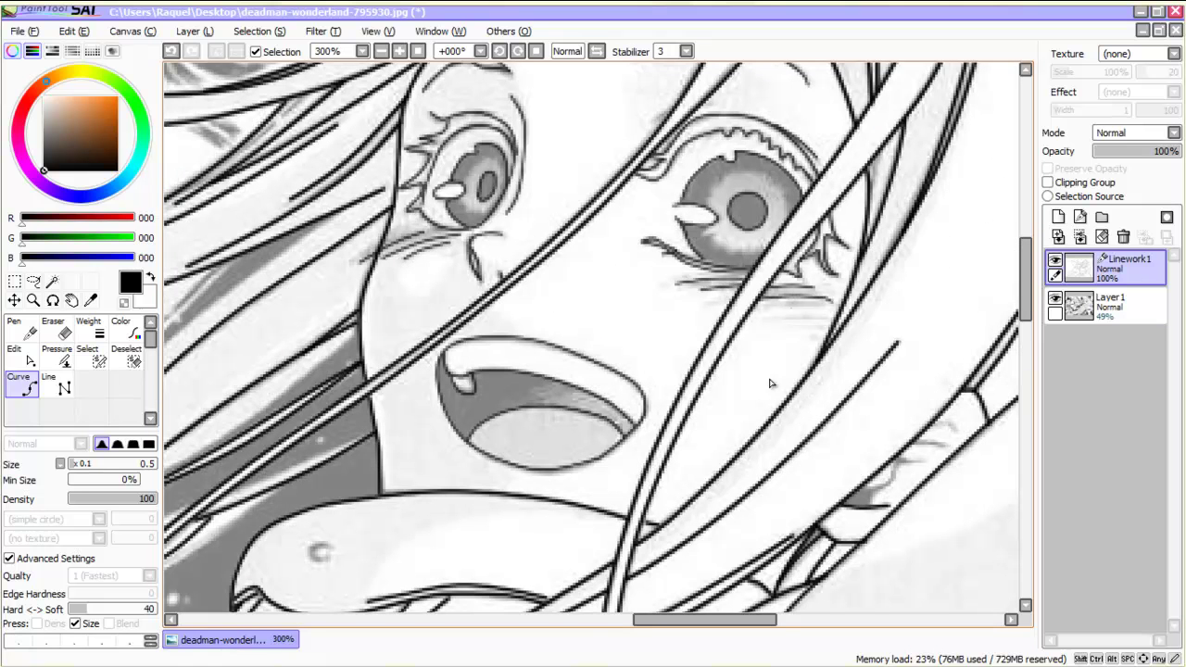
# Step: Examine the traced line art as a whole and around the face and hair, with Layer 1 hidden
pyautogui.scroll(-5, 736, 364)
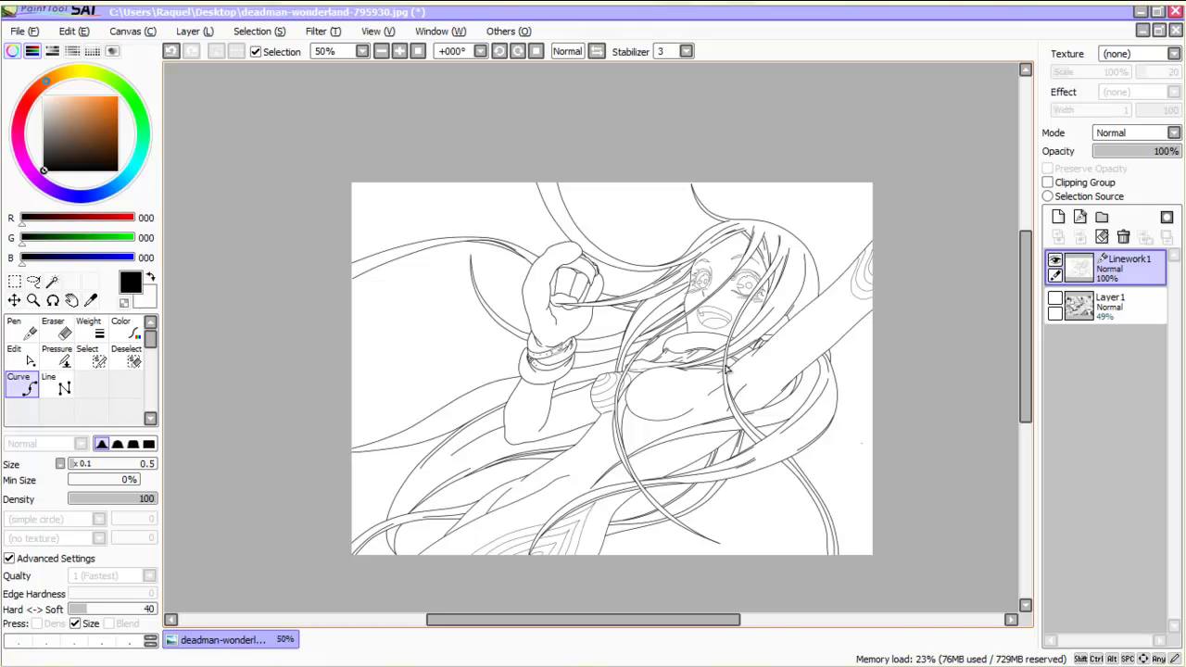
pyautogui.scroll(1, 704, 380)
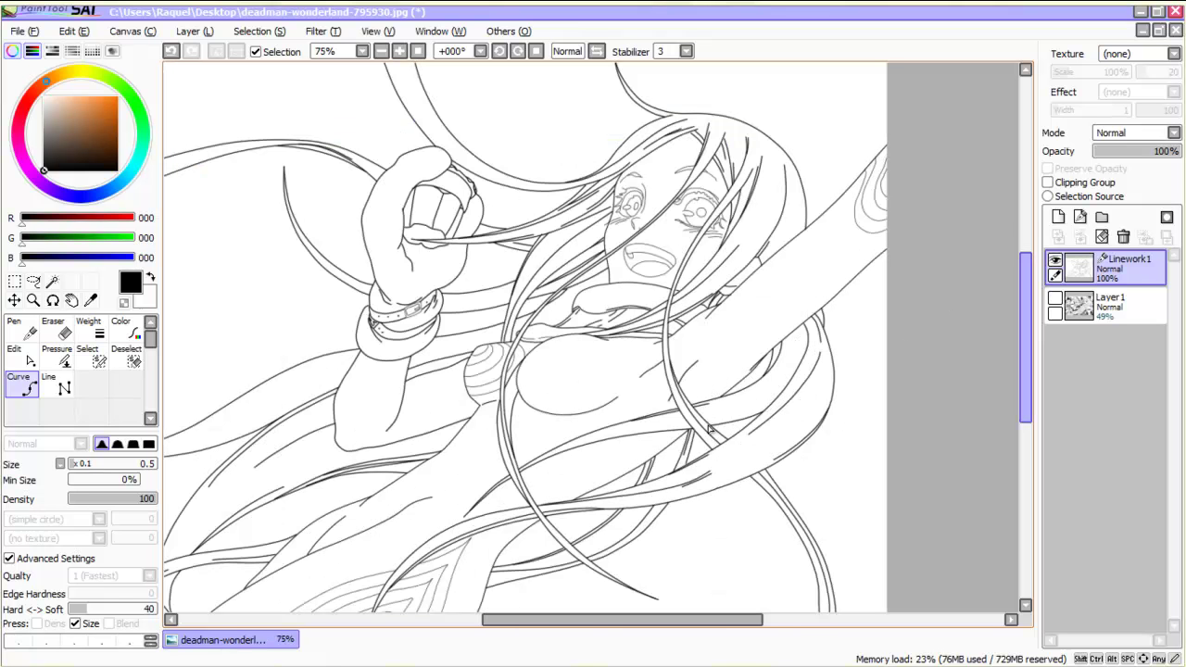
pyautogui.scroll(2, 718, 426)
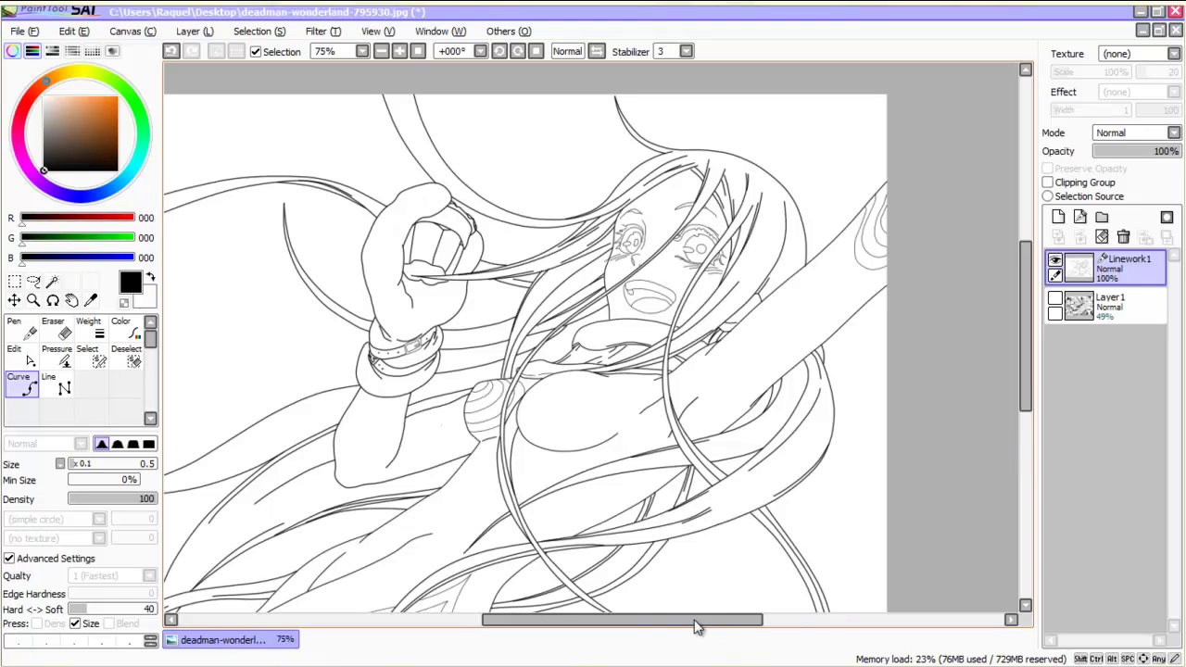
pyautogui.scroll(-4, 842, 340)
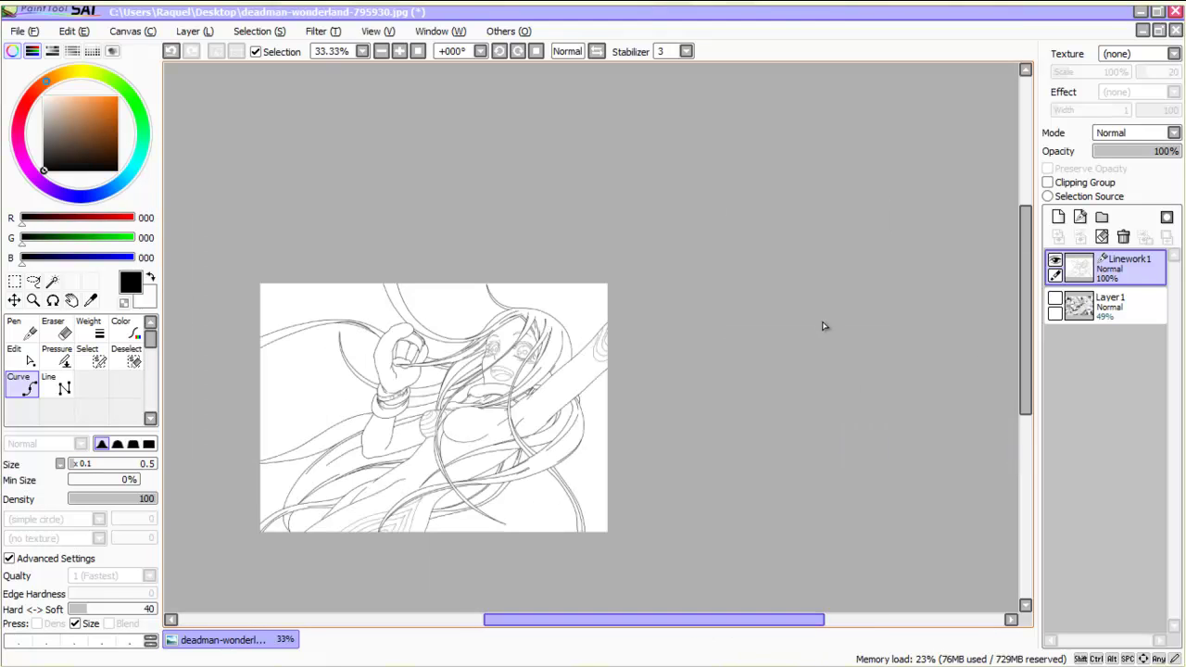
pyautogui.hscroll(-2, 811, 332)
pyautogui.scroll(4, 770, 352)
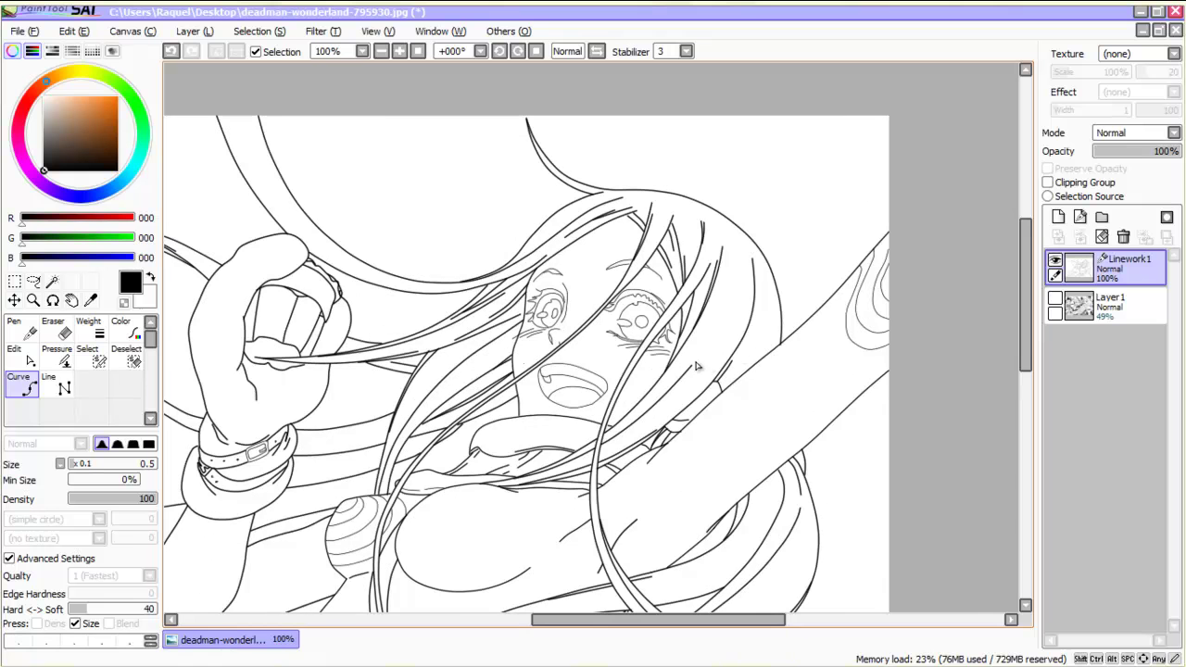
pyautogui.scroll(2, 689, 368)
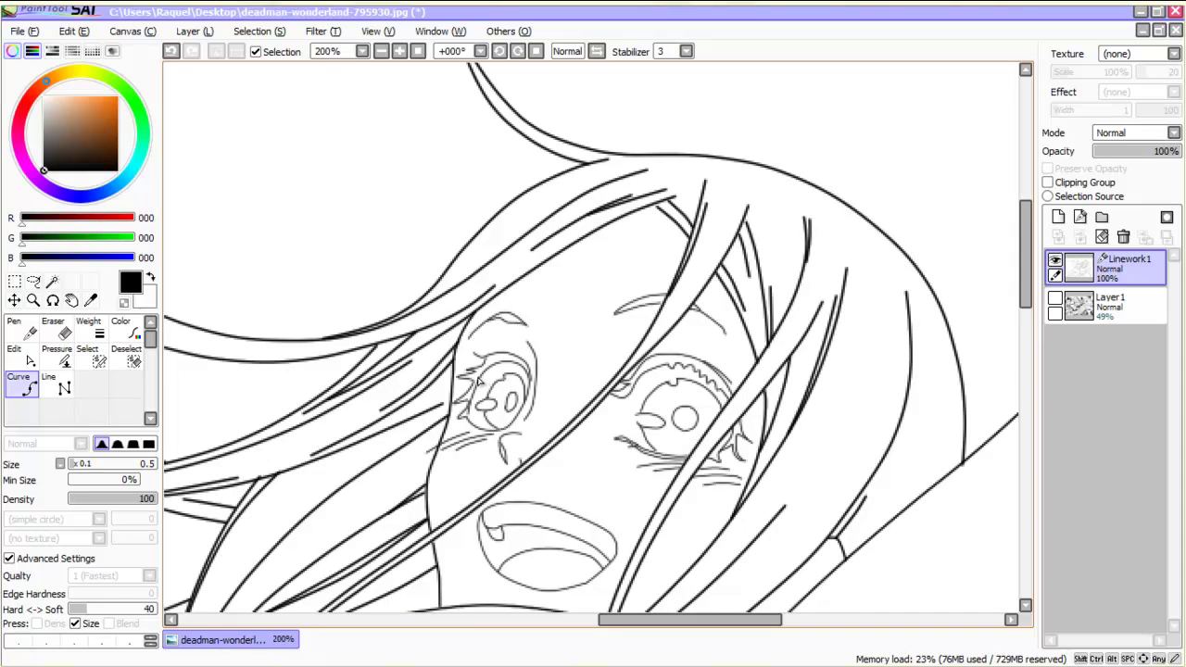
pyautogui.scroll(-1, 422, 393)
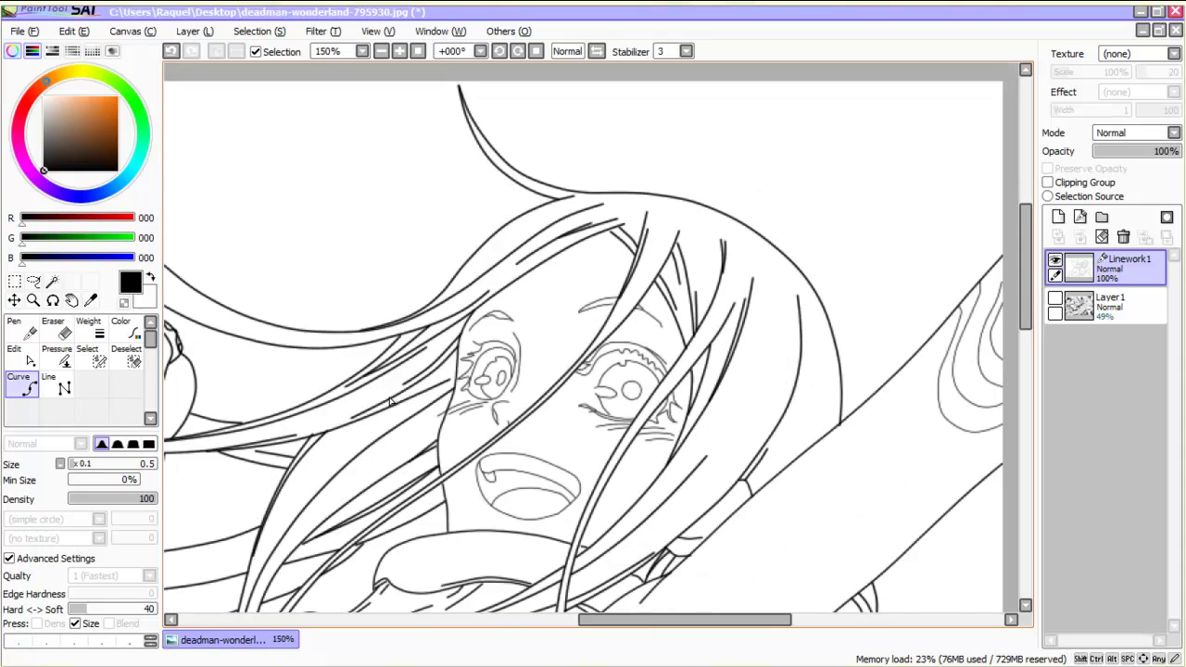
pyautogui.click(57, 356)
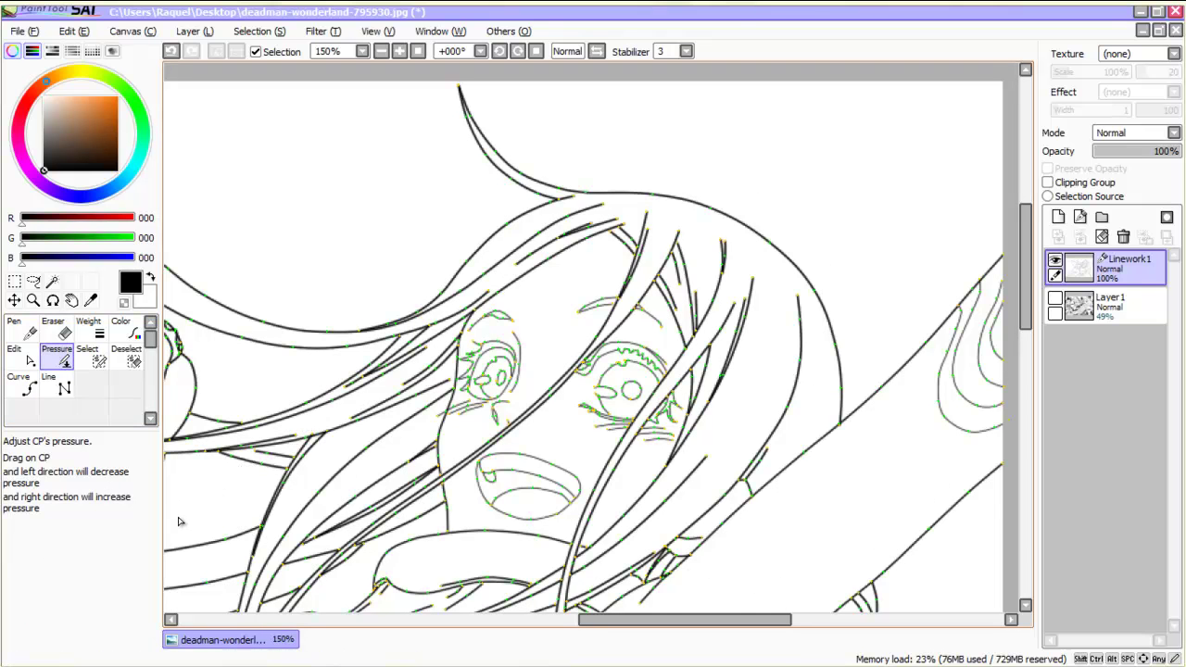
pyautogui.scroll(1, 180, 524)
pyautogui.scroll(1, 169, 546)
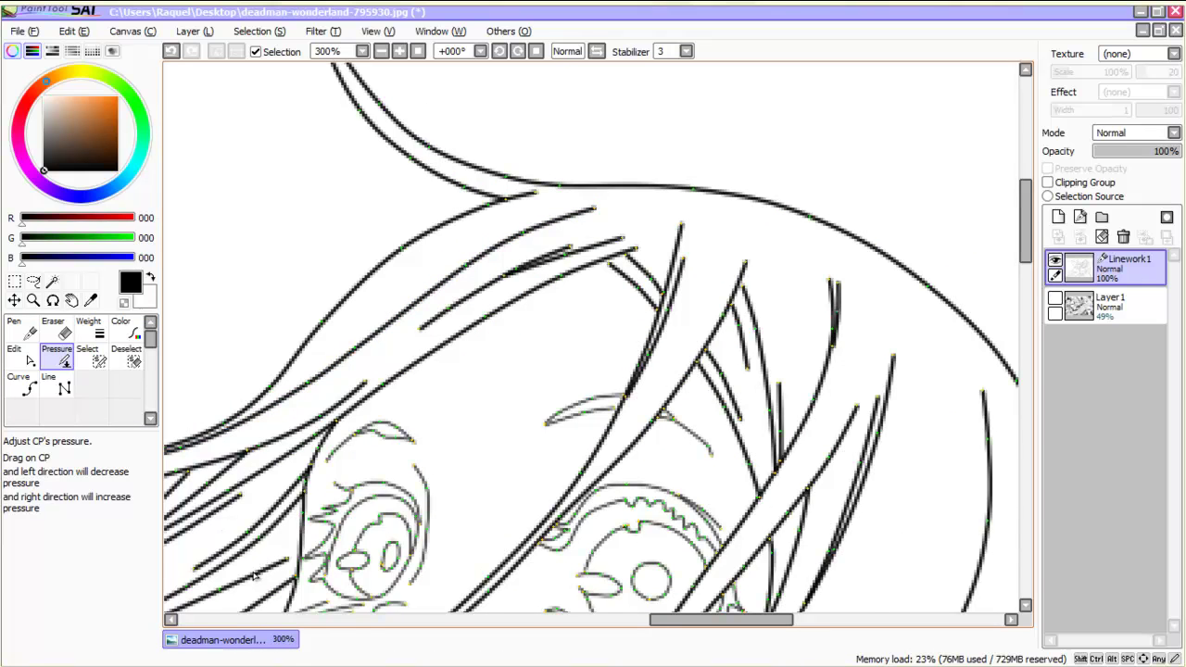
pyautogui.scroll(-1, 263, 565)
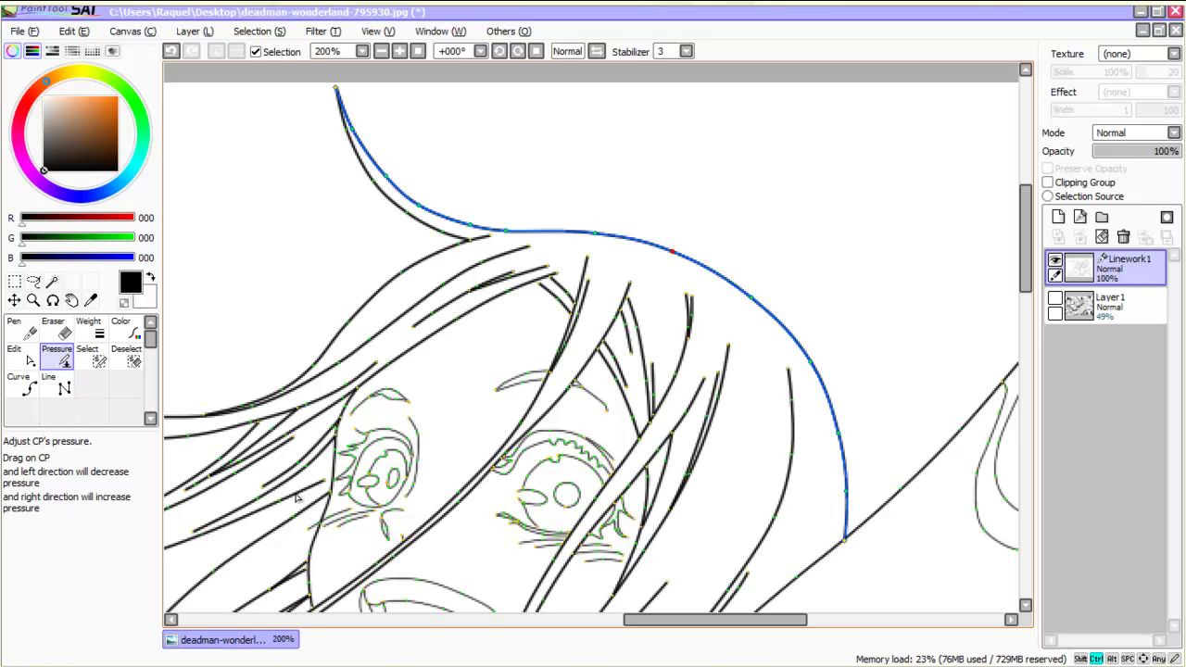
pyautogui.click(1112, 306)
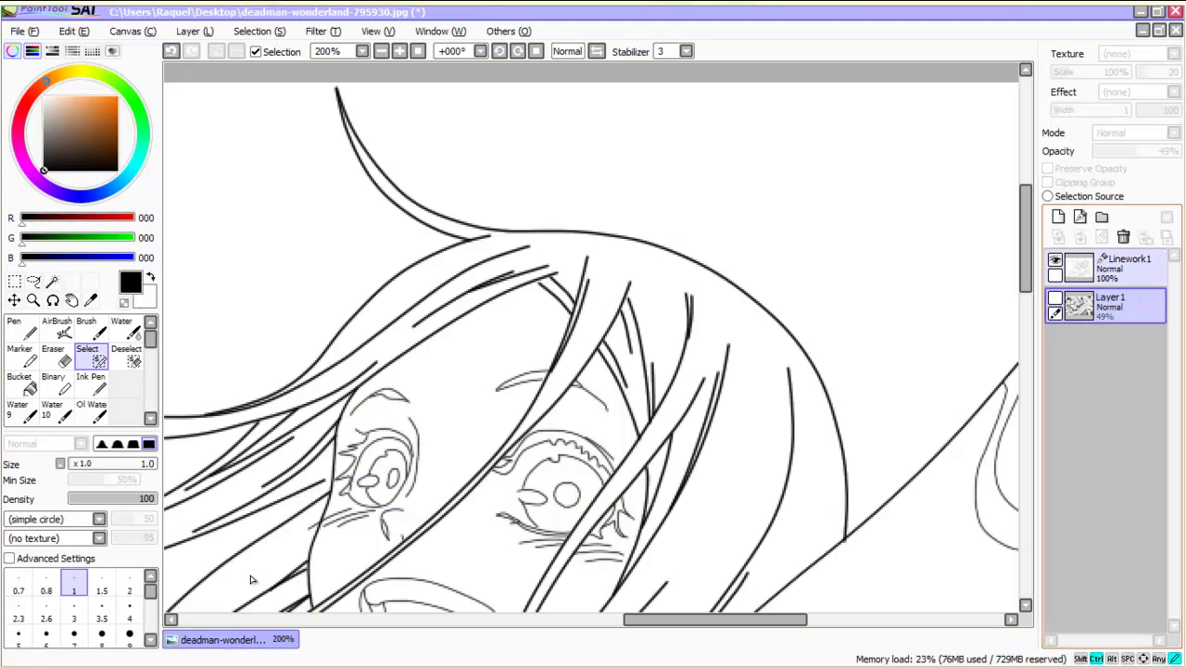
pyautogui.click(1121, 269)
pyautogui.scroll(-2, 837, 285)
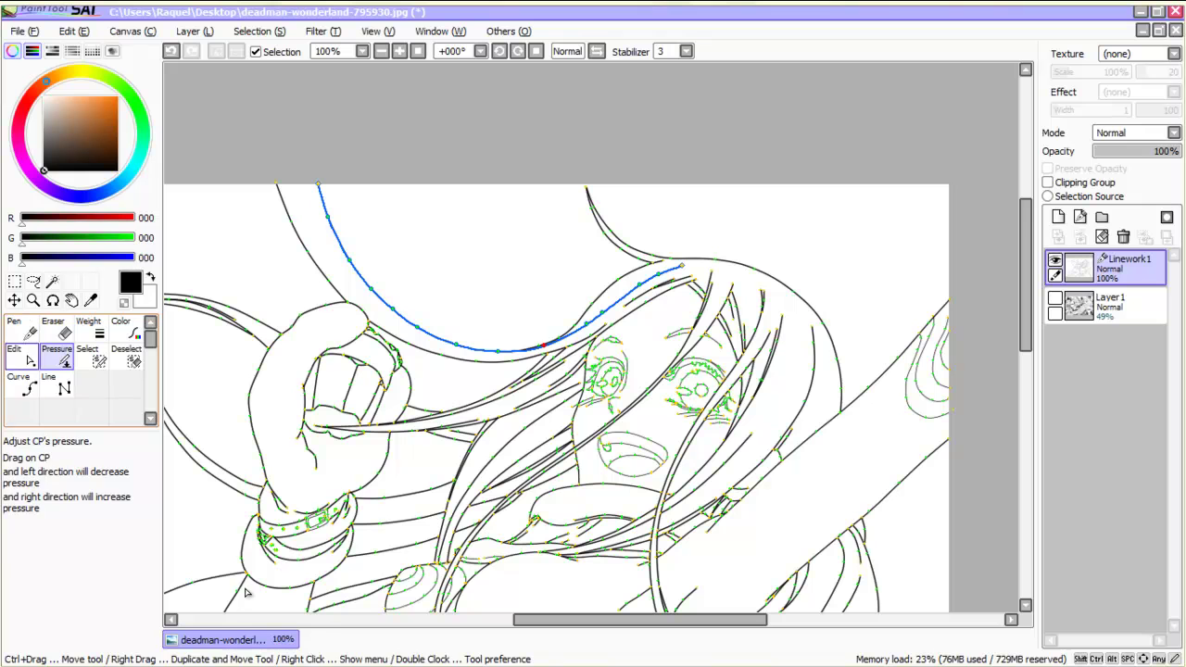
pyautogui.click(22, 384)
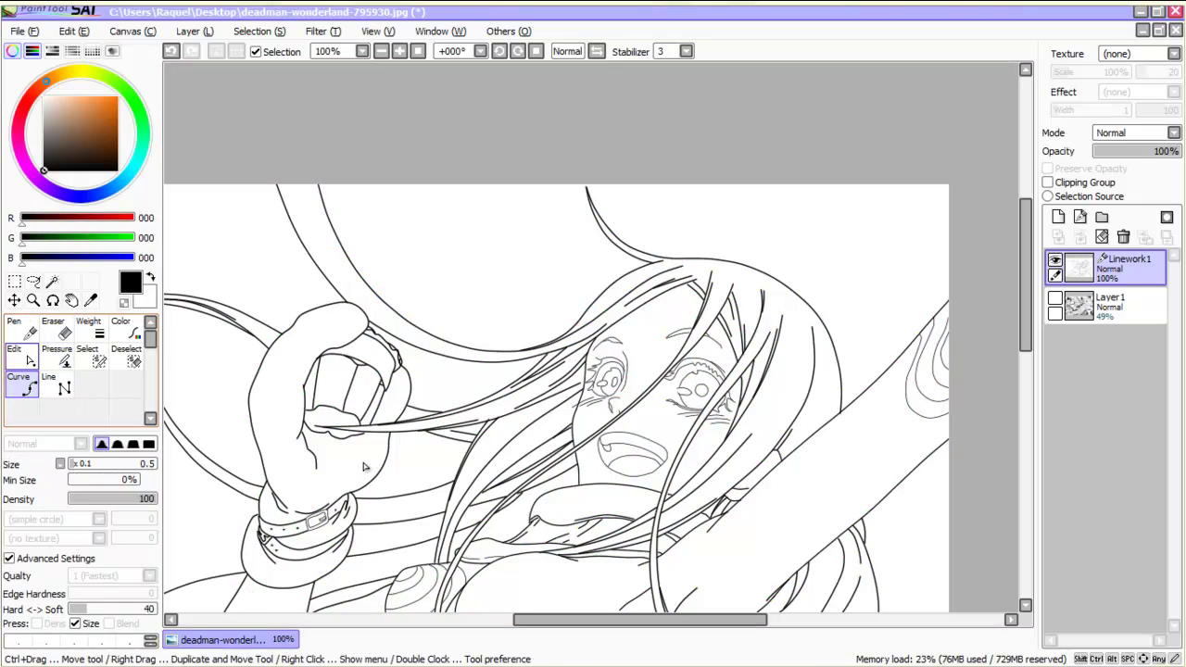
pyautogui.press('ctrl')
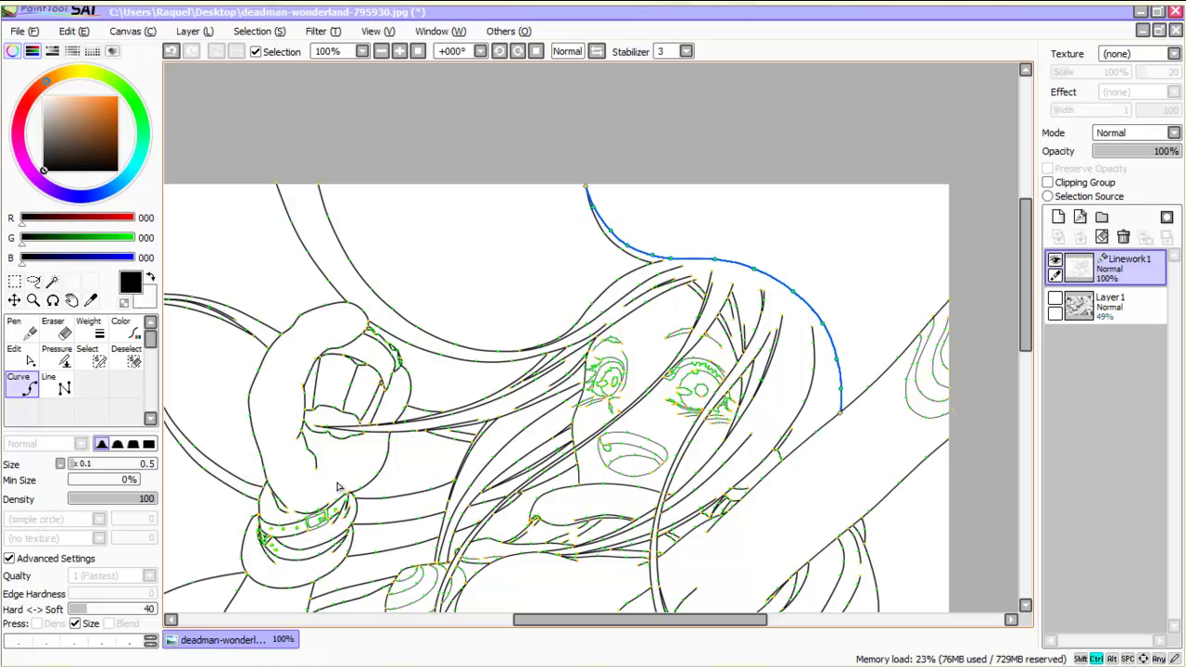
# Step: Taper the upper tip of the second hair strand below the crown by lowering its end point's pressure to 0%
pyautogui.click(57, 356)
pyautogui.scroll(2, 525, 402)
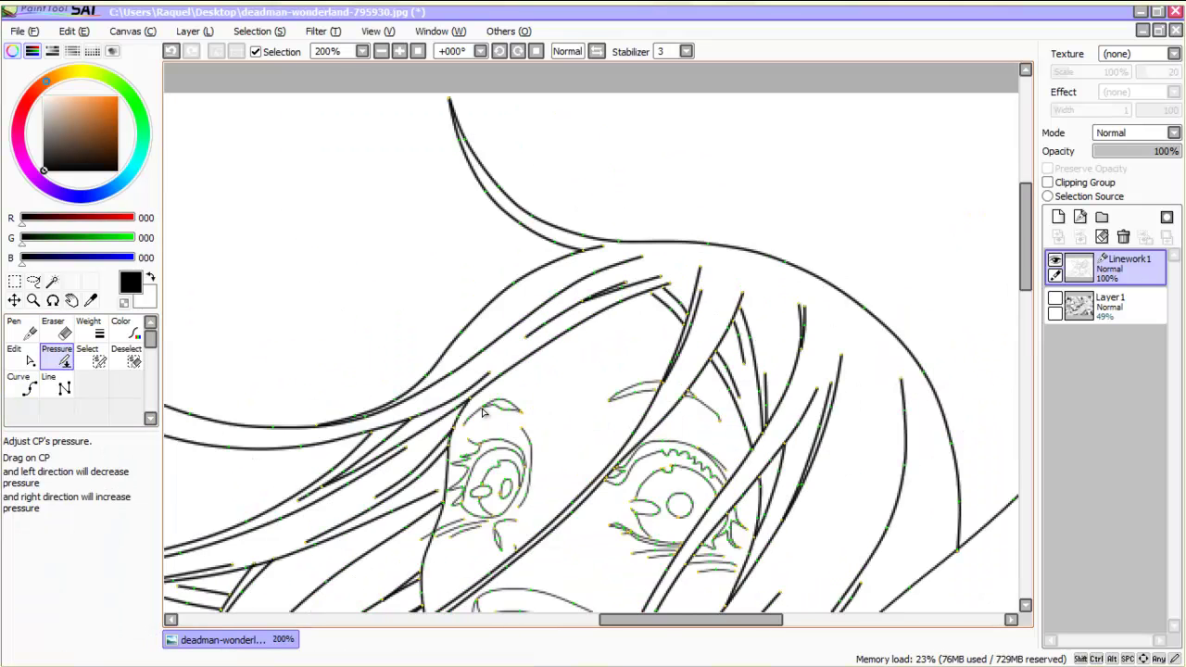
pyautogui.scroll(1, 523, 400)
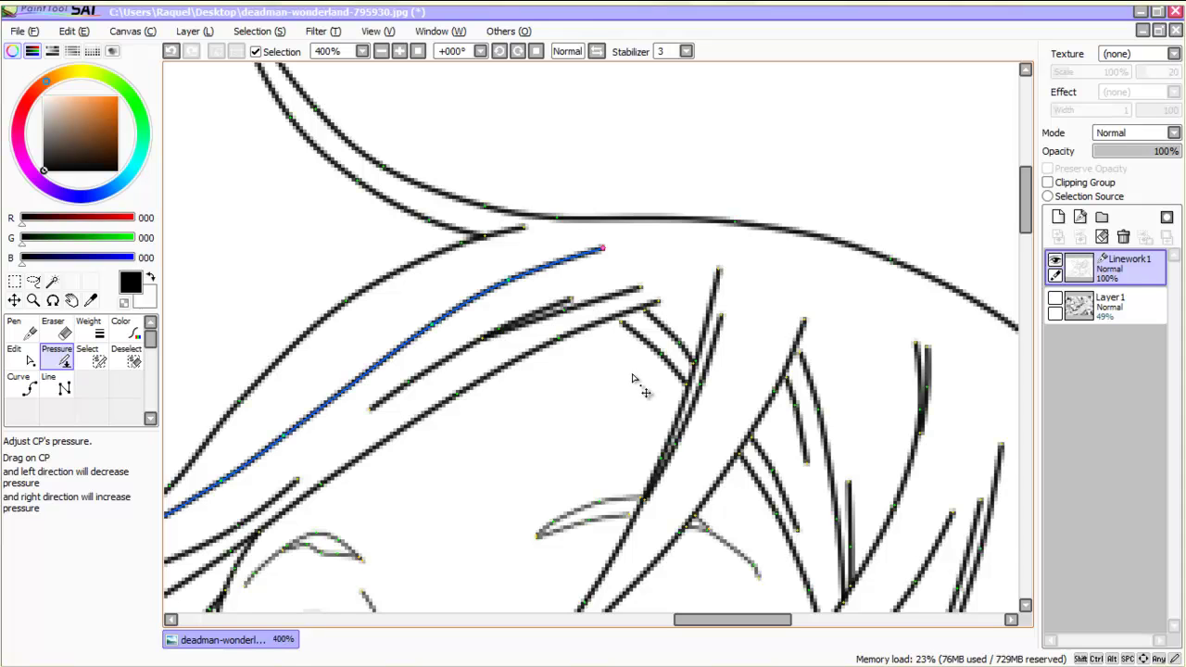
pyautogui.moveTo(629, 378)
pyautogui.mouseDown()
pyautogui.moveTo(707, 410)
pyautogui.moveTo(595, 401)
pyautogui.moveTo(648, 378)
pyautogui.moveTo(574, 412)
pyautogui.moveTo(596, 390)
pyautogui.mouseUp()
pyautogui.moveTo(847, 297)
pyautogui.mouseDown()
pyautogui.moveTo(736, 389)
pyautogui.moveTo(715, 376)
pyautogui.mouseUp()
pyautogui.scroll(-2, 716, 375)
pyautogui.scroll(5, 718, 376)
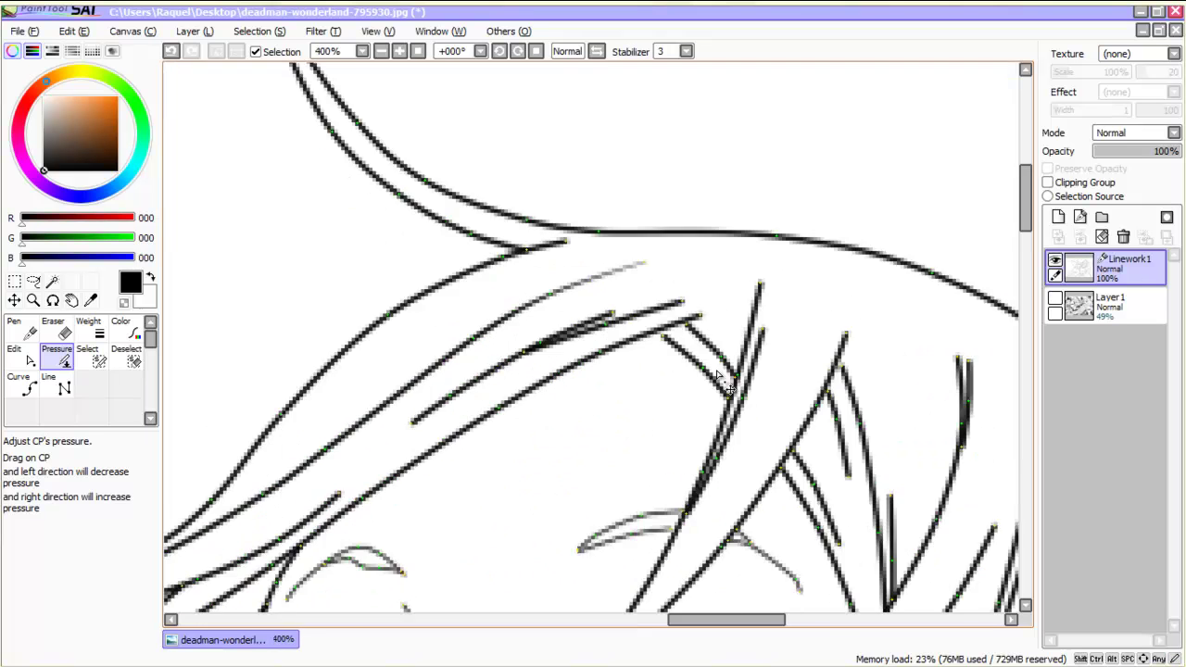
pyautogui.moveTo(865, 321); pyautogui.dragTo(937, 299)
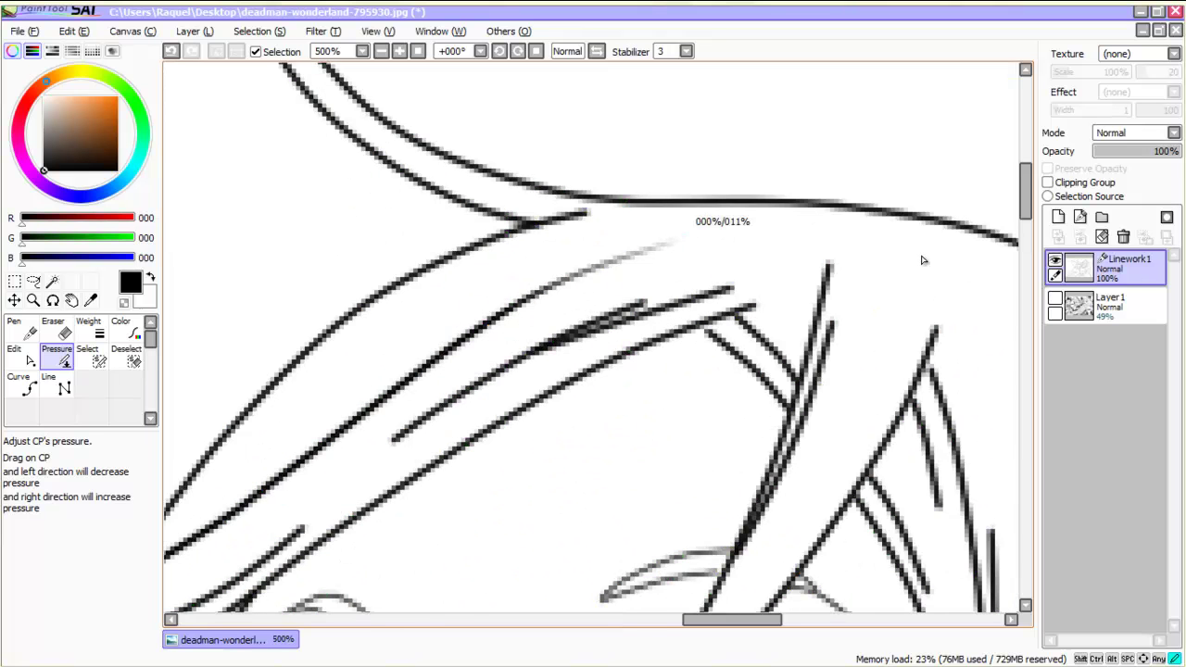
pyautogui.scroll(-5, 918, 259)
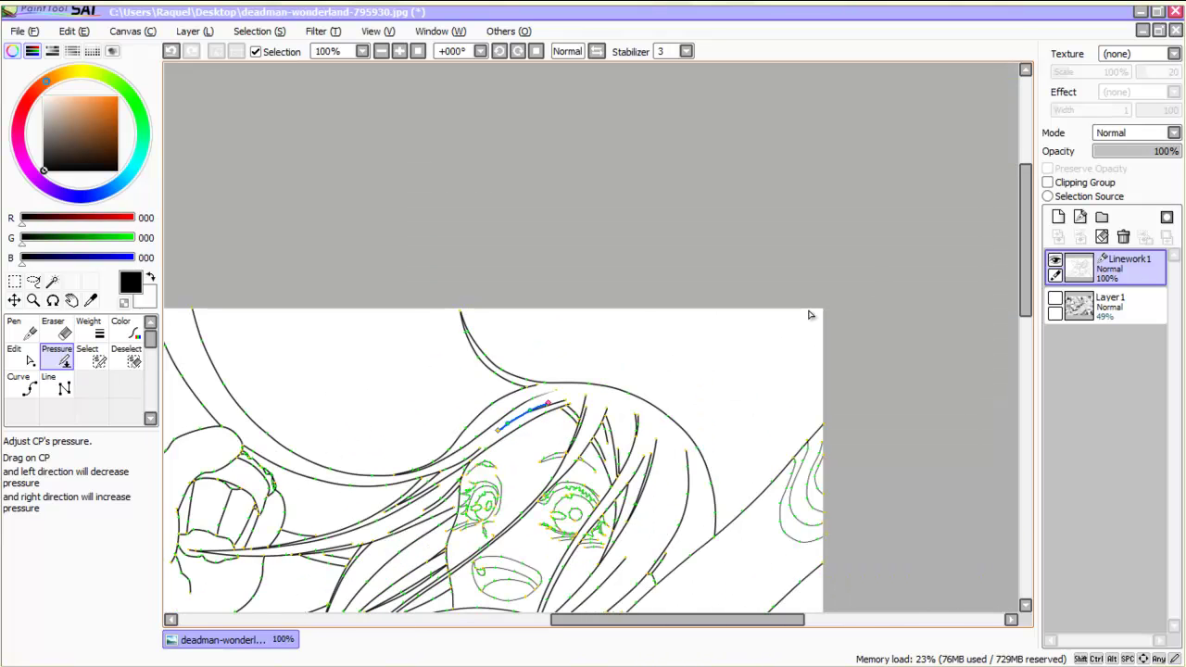
# Step: Fade the tip of the outer hair strand where it meets the crown outline by reducing its end point's pressure
pyautogui.scroll(2, 809, 315)
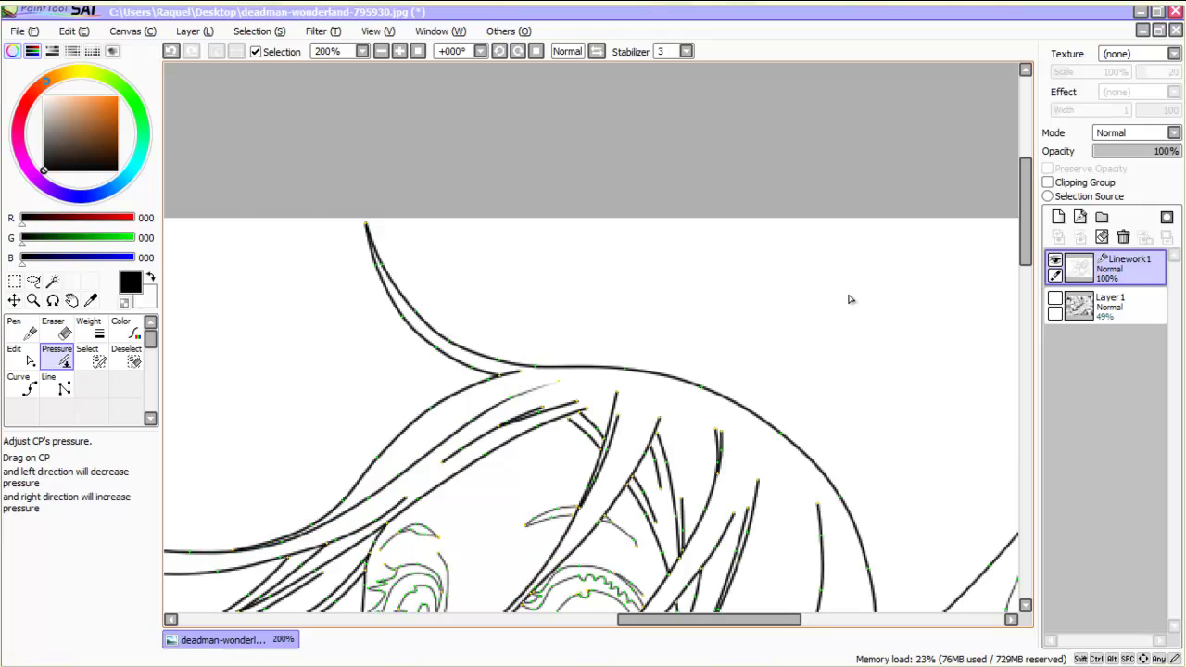
pyautogui.scroll(2, 847, 299)
pyautogui.moveTo(793, 323); pyautogui.dragTo(673, 352)
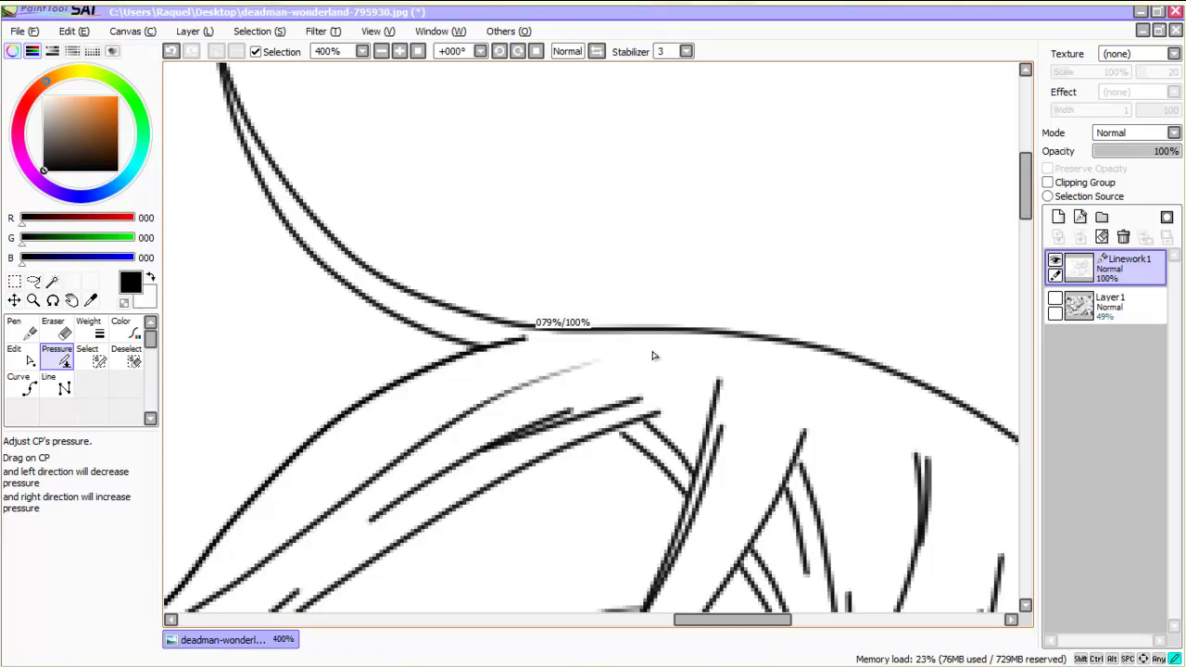
pyautogui.moveTo(587, 367); pyautogui.dragTo(582, 368)
pyautogui.scroll(-3, 580, 368)
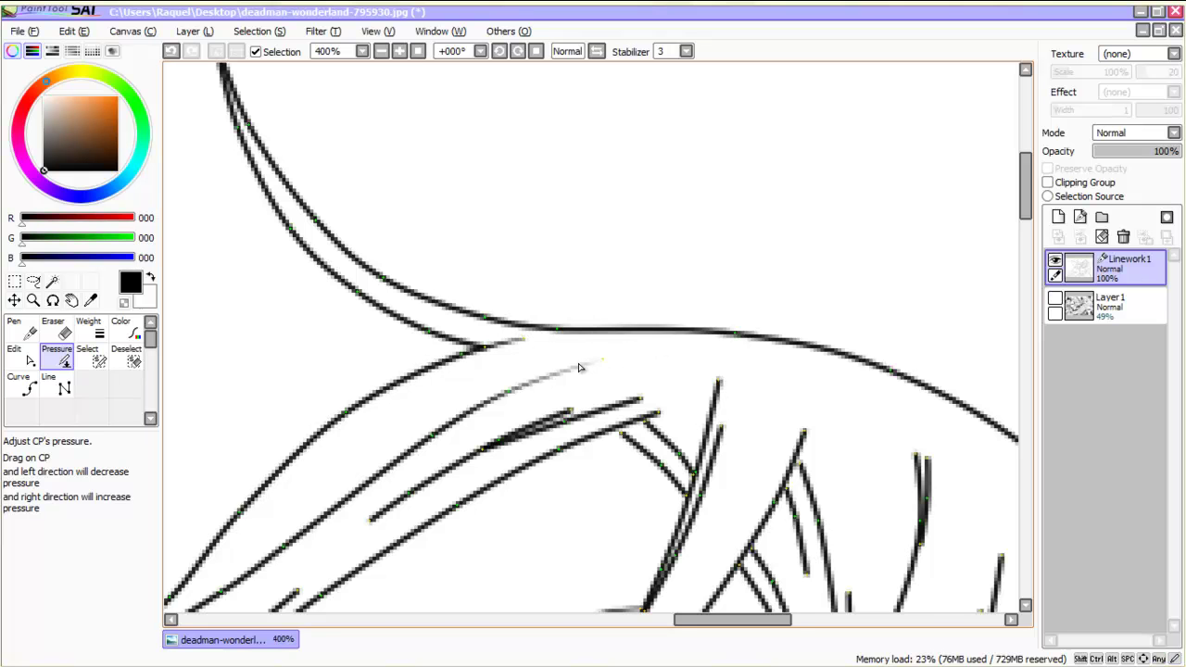
# Step: Taper the upper tips of the fringe strands above the forehead by lowering the pressure of their end points
pyautogui.scroll(-3, 892, 217)
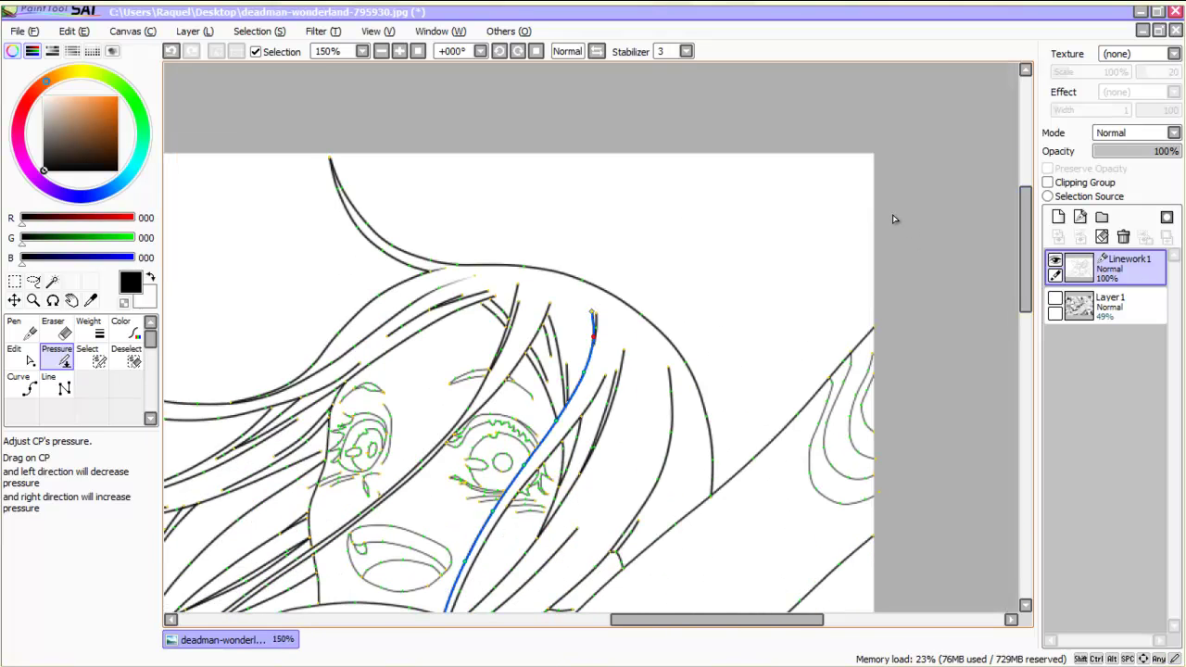
pyautogui.scroll(2, 886, 252)
pyautogui.moveTo(527, 286); pyautogui.dragTo(519, 286)
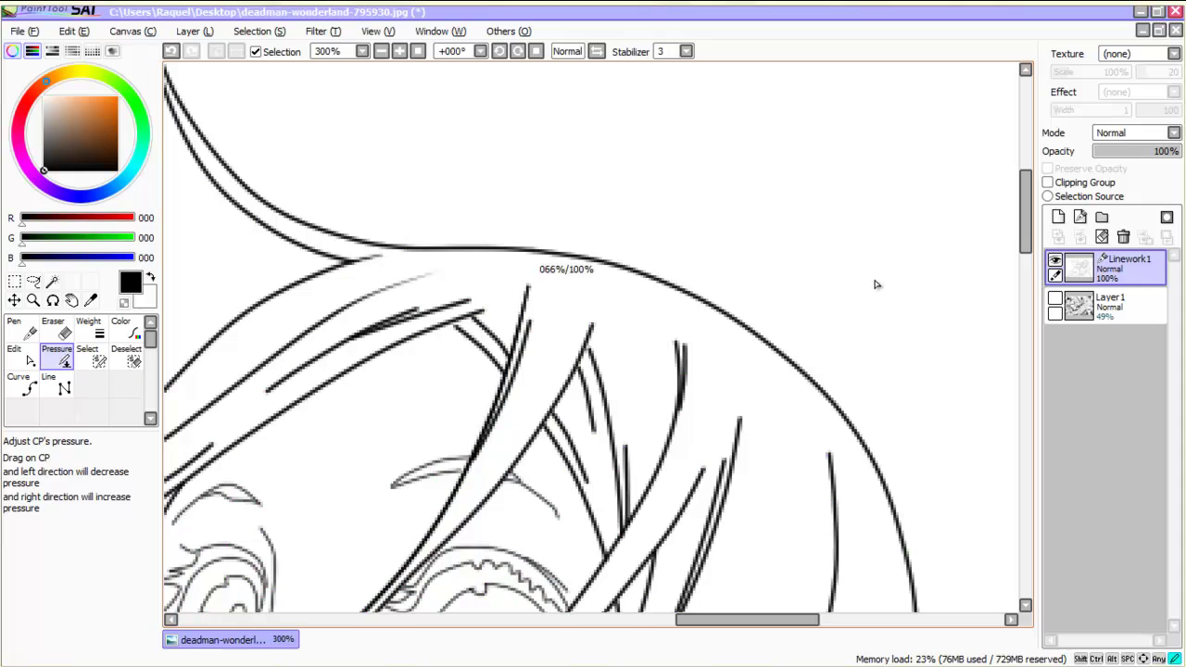
pyautogui.moveTo(786, 282); pyautogui.dragTo(775, 329)
pyautogui.moveTo(752, 375); pyautogui.dragTo(717, 398)
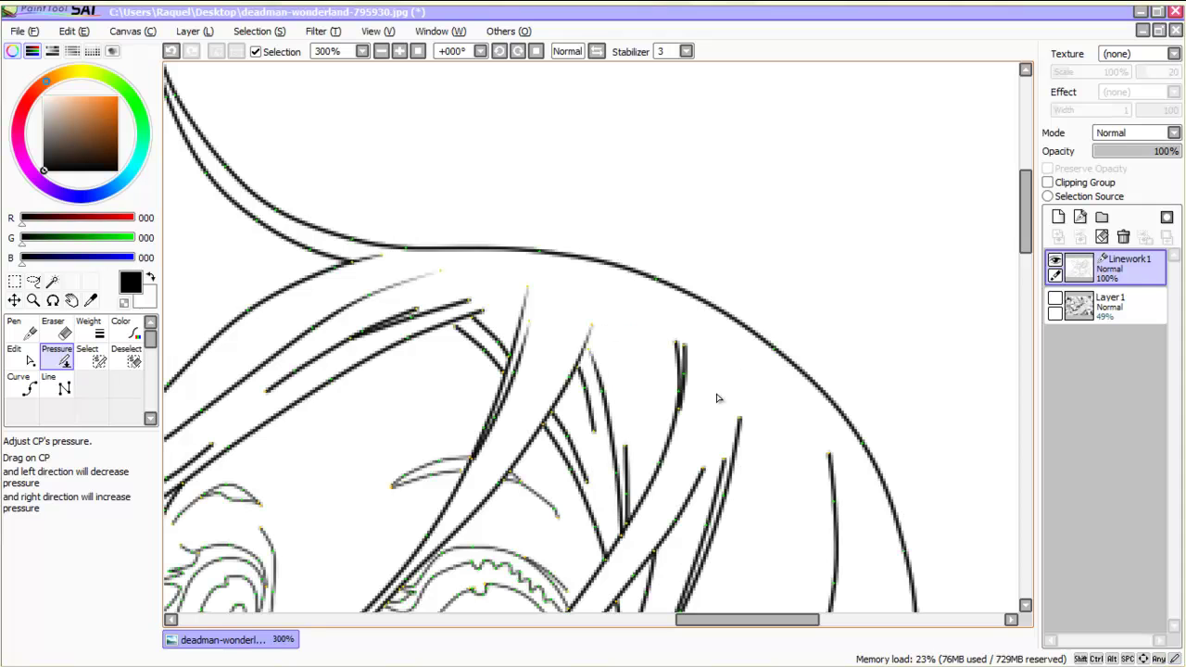
# Step: Taper both ends of the short inner fringe strand and the upper tips of the paired lock lines beside it
pyautogui.moveTo(650, 442); pyautogui.dragTo(603, 466)
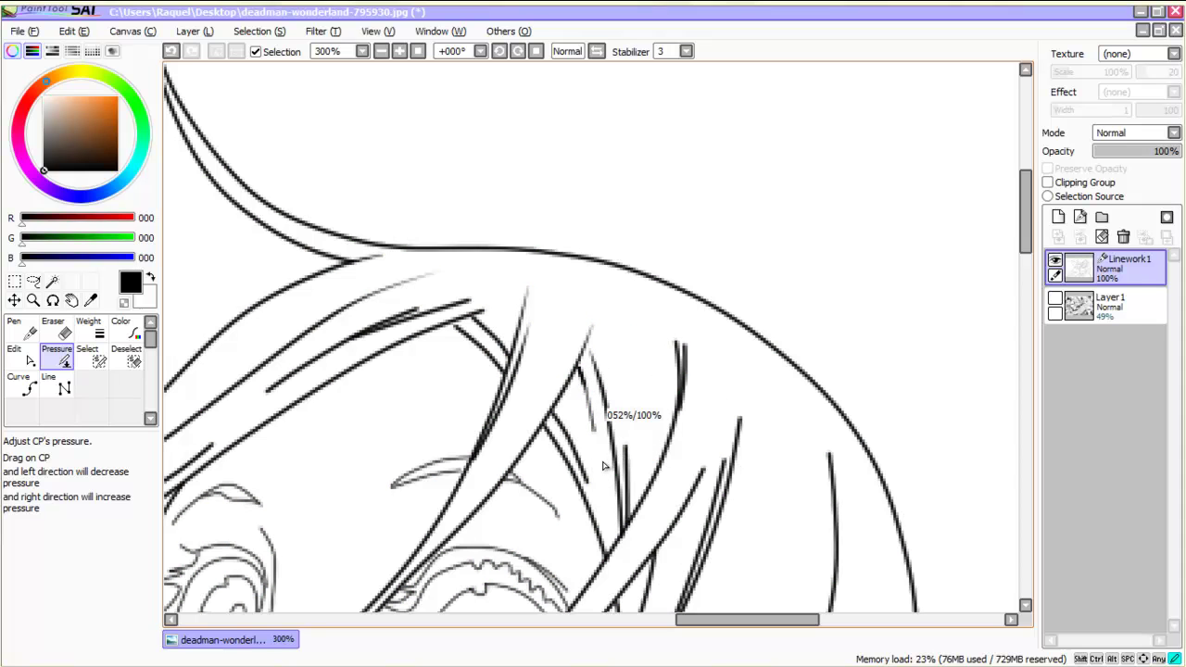
pyautogui.moveTo(535, 484); pyautogui.dragTo(497, 494)
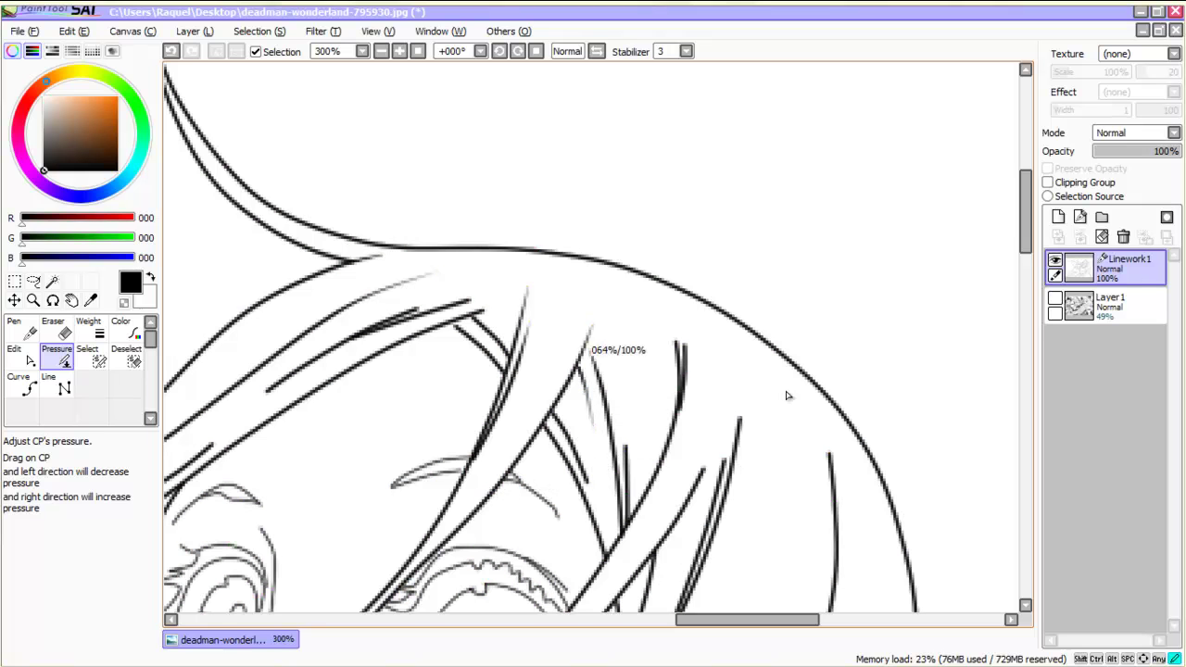
pyautogui.moveTo(841, 364)
pyautogui.mouseDown()
pyautogui.moveTo(781, 429)
pyautogui.moveTo(694, 476)
pyautogui.mouseUp()
pyautogui.moveTo(819, 395); pyautogui.dragTo(816, 391)
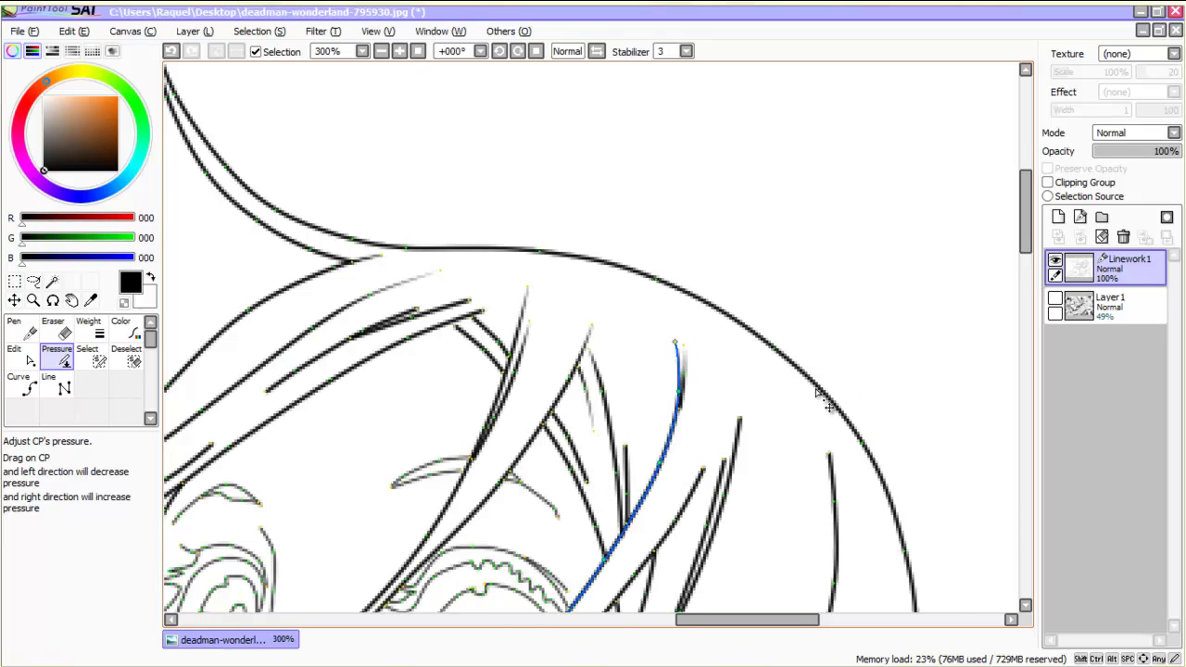
# Step: Select Layer 1 and make it visible again beneath the line art
pyautogui.scroll(-2, 678, 488)
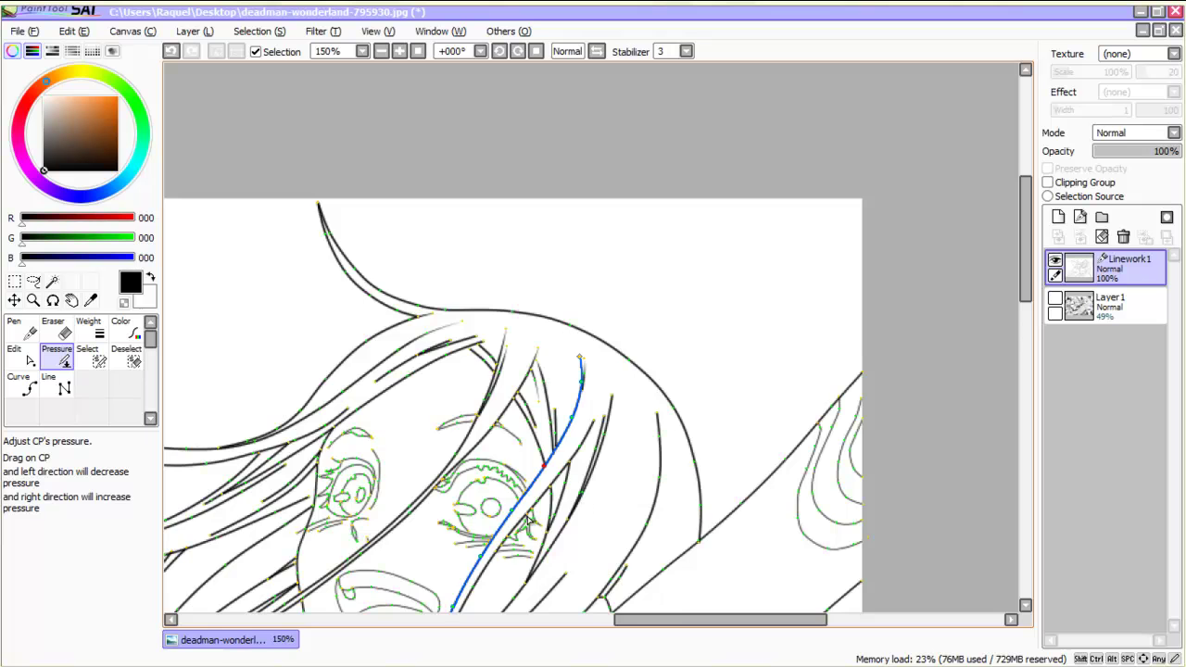
pyautogui.scroll(-1, 528, 517)
pyautogui.moveTo(699, 620); pyautogui.dragTo(596, 620)
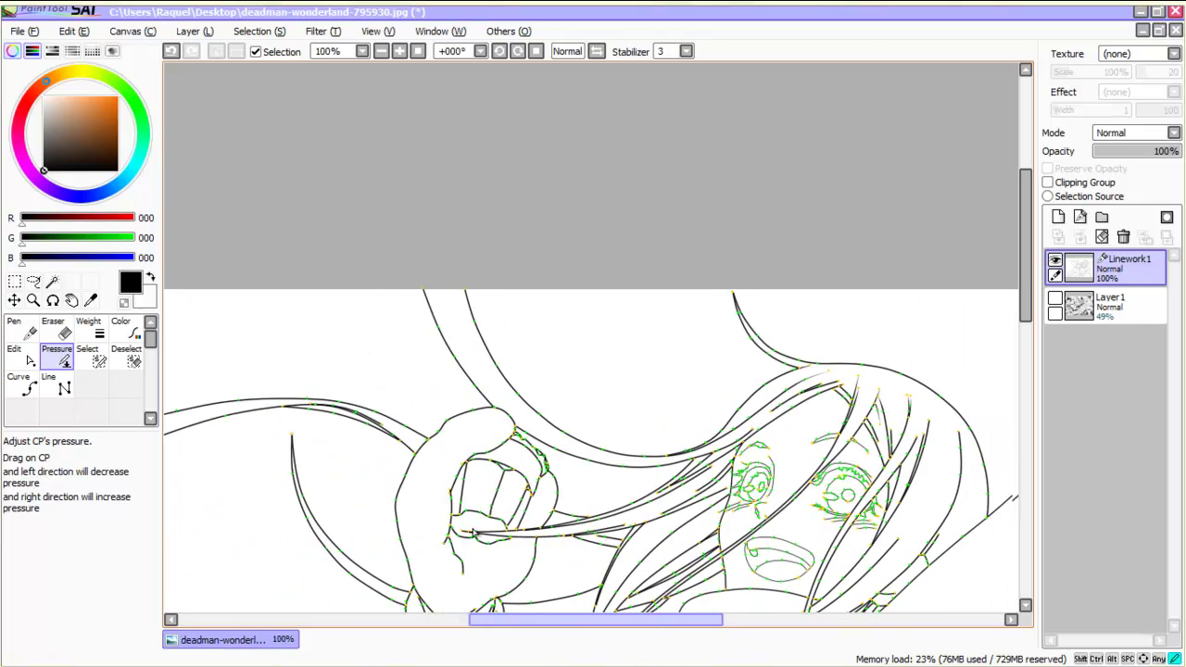
pyautogui.hscroll(3, 473, 535)
pyautogui.moveTo(1025, 245); pyautogui.dragTo(1026, 268)
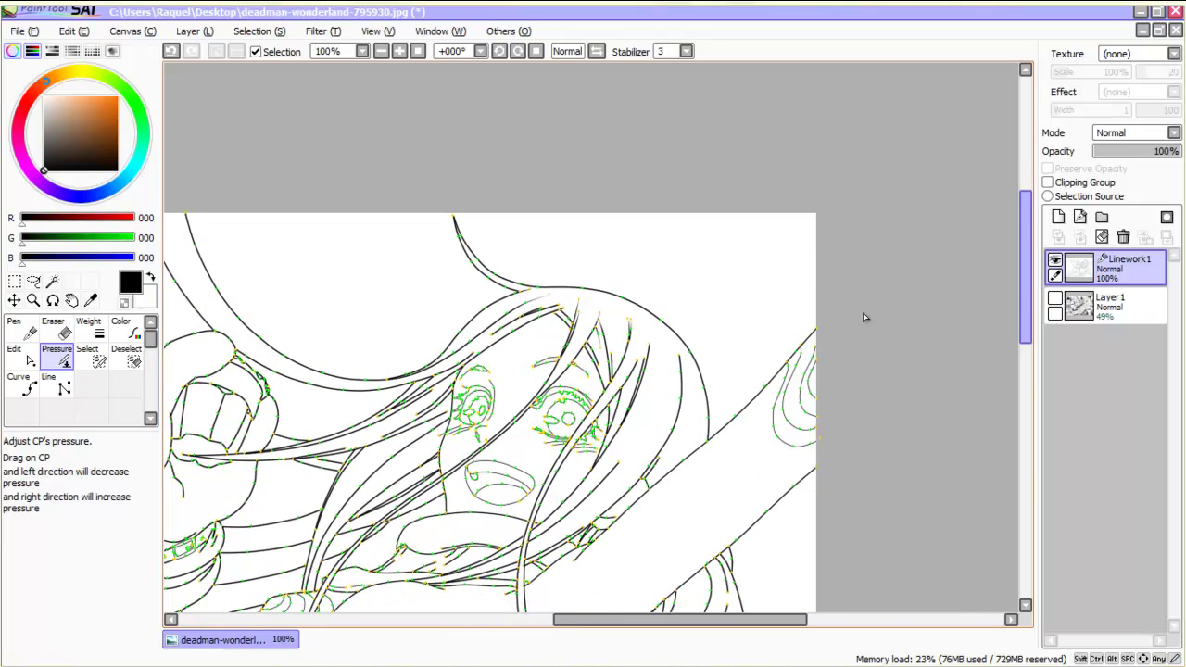
pyautogui.click(1110, 306)
pyautogui.click(1055, 299)
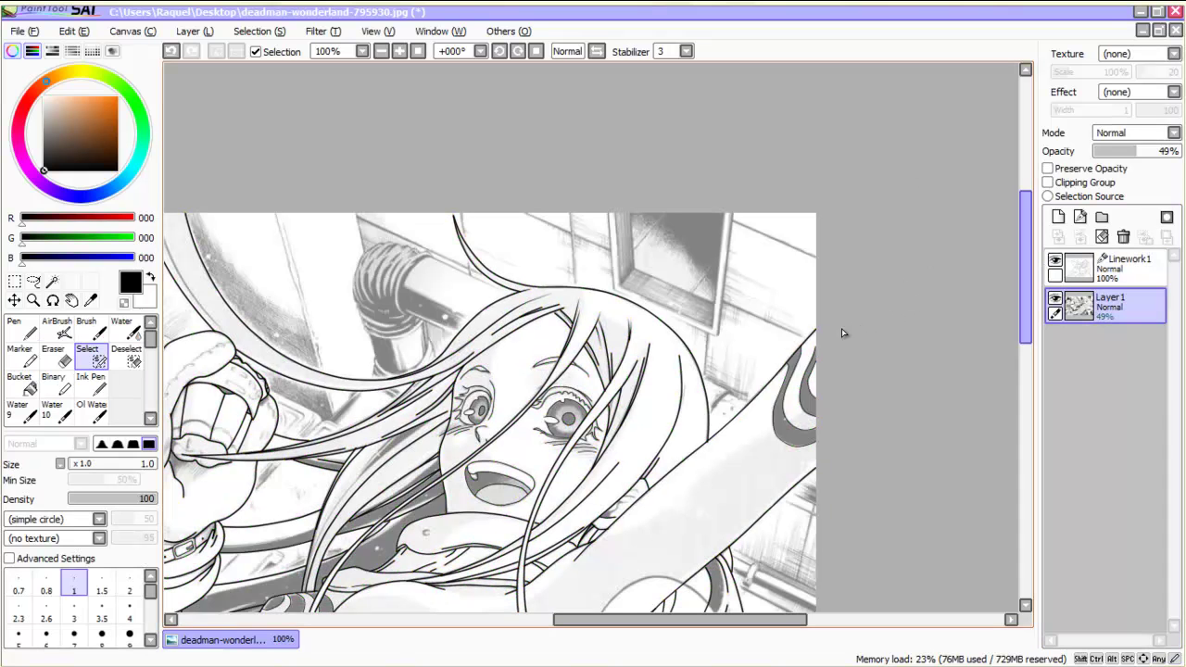
# Step: Compare the traced hair with the reference page beneath it and hide Layer 1
pyautogui.scroll(-1, 799, 341)
pyautogui.moveTo(671, 619); pyautogui.dragTo(552, 620)
pyautogui.hscroll(3, 799, 341)
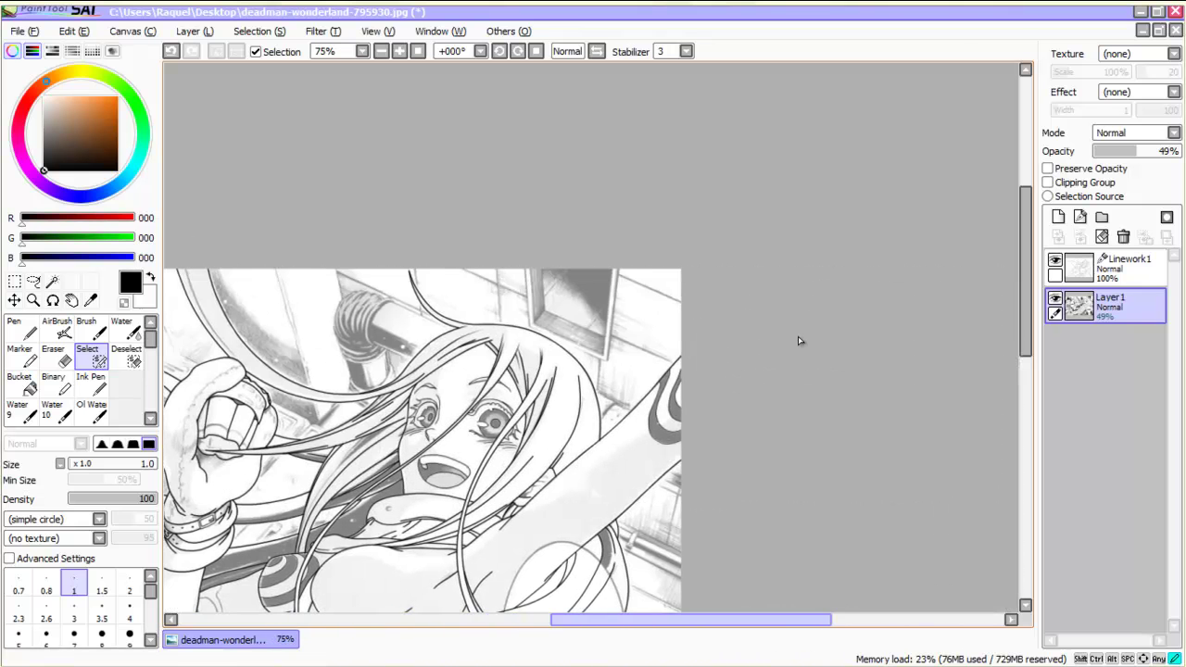
pyautogui.hotkey('ctrl', '+')
pyautogui.hotkey('ctrl', '+')
pyautogui.hotkey('ctrl', '+')
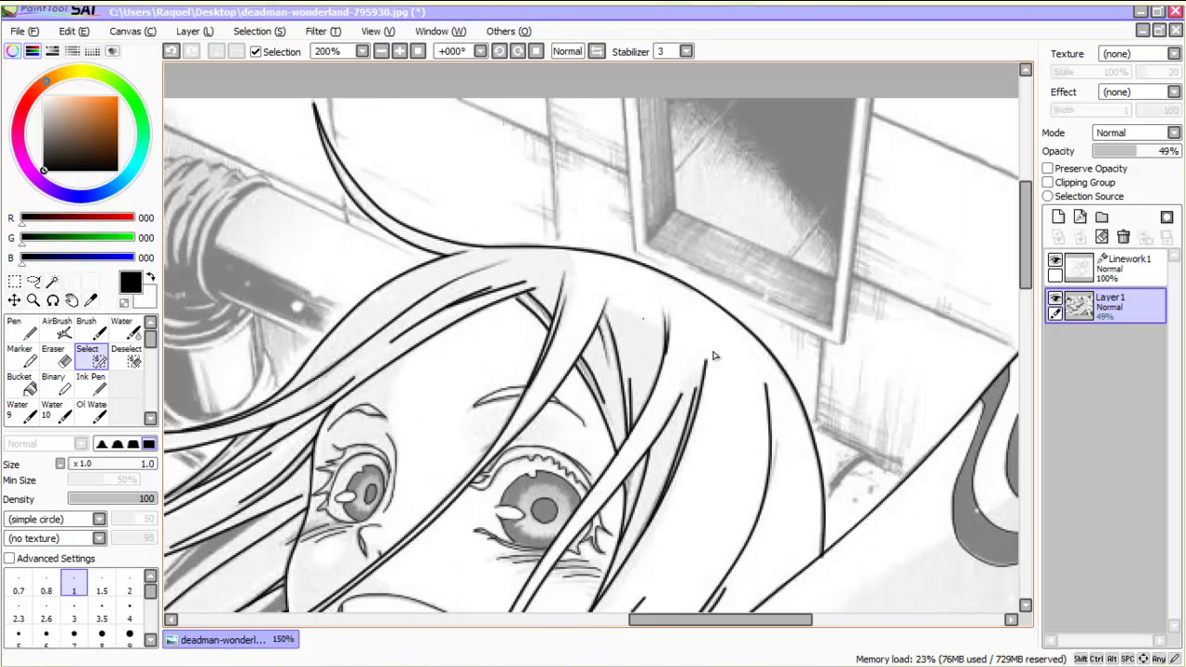
pyautogui.click(1055, 298)
pyautogui.scroll(1, 590, 366)
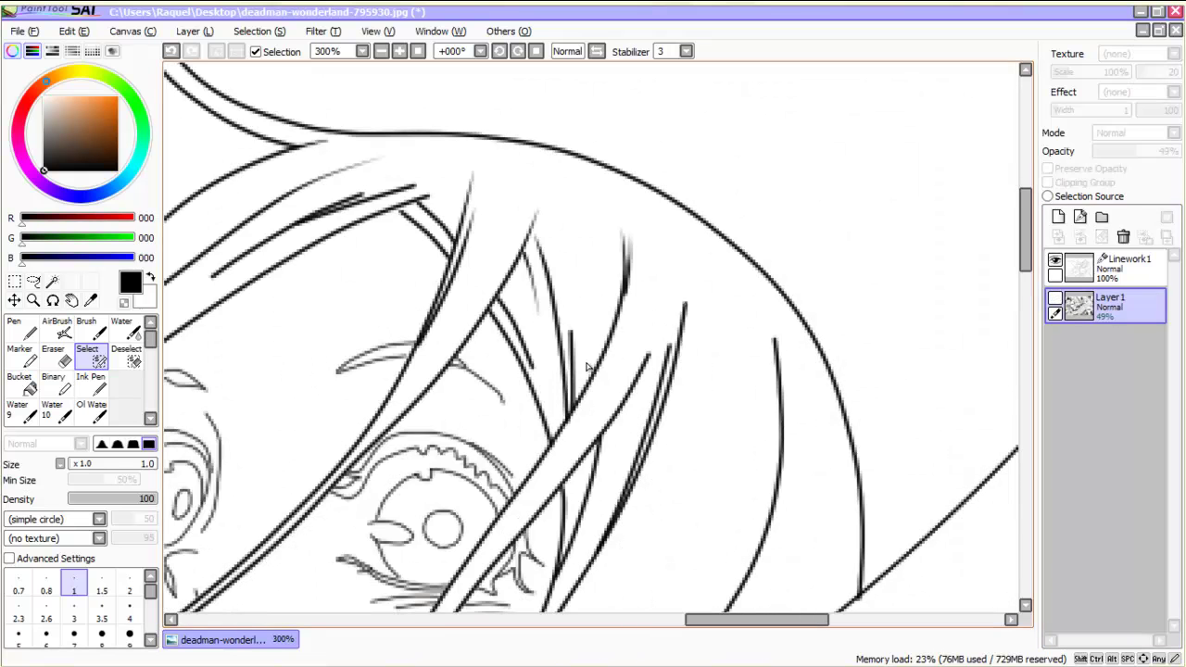
# Step: On the Linework1 layer, taper the upper ends of the hair strands inside the crown outline beyond the fringe
pyautogui.click(1120, 269)
pyautogui.moveTo(683, 302); pyautogui.dragTo(611, 311)
pyautogui.moveTo(669, 346); pyautogui.dragTo(593, 356)
pyautogui.moveTo(775, 339); pyautogui.dragTo(704, 345)
pyautogui.moveTo(779, 387); pyautogui.dragTo(741, 389)
pyautogui.moveTo(780, 466); pyautogui.dragTo(761, 467)
# Step: Thin the outer crown outline by lowering the pressure along its curve and at its end by the raised arm
pyautogui.scroll(2, 788, 342)
pyautogui.moveTo(718, 291); pyautogui.dragTo(623, 295)
pyautogui.moveTo(808, 385); pyautogui.dragTo(753, 385)
pyautogui.scroll(-5, 779, 341)
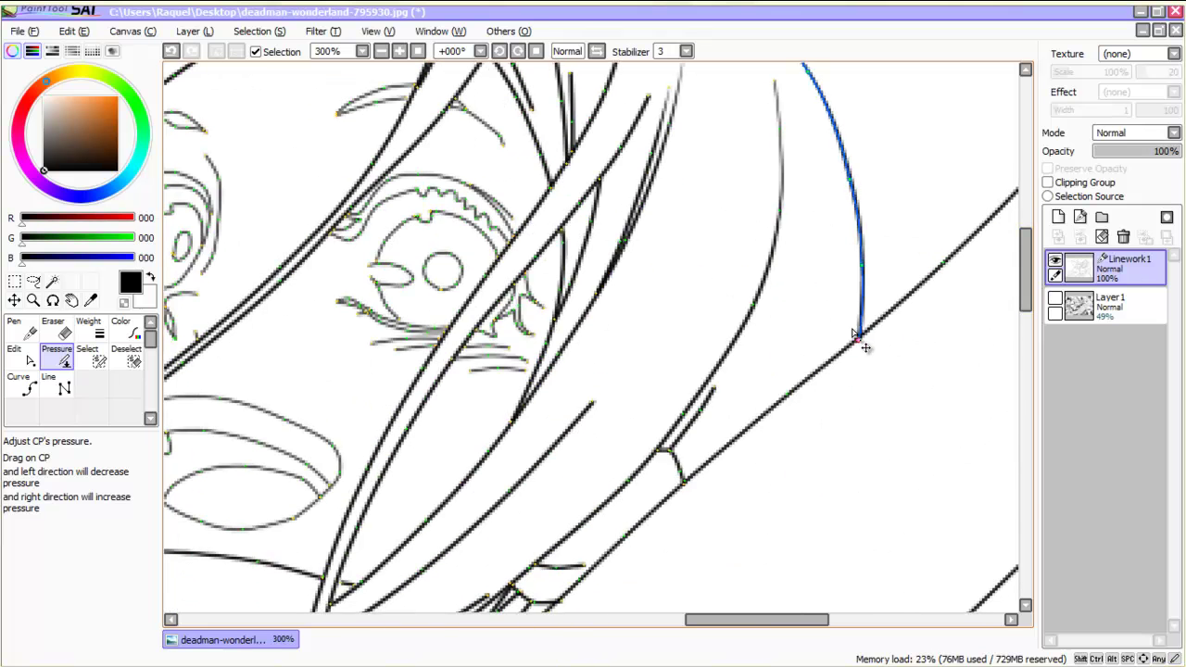
pyautogui.moveTo(858, 330); pyautogui.dragTo(830, 334)
pyautogui.moveTo(857, 342); pyautogui.dragTo(824, 343)
# Step: Taper the upper tips of the short strands between the mouth and the raised arm
pyautogui.scroll(-1, 856, 331)
pyautogui.scroll(1, 861, 329)
pyautogui.moveTo(947, 302); pyautogui.dragTo(923, 302)
pyautogui.moveTo(934, 306); pyautogui.dragTo(868, 329)
pyautogui.scroll(-5, 868, 328)
pyautogui.hscroll(-5, 868, 328)
pyautogui.scroll(-2, 873, 326)
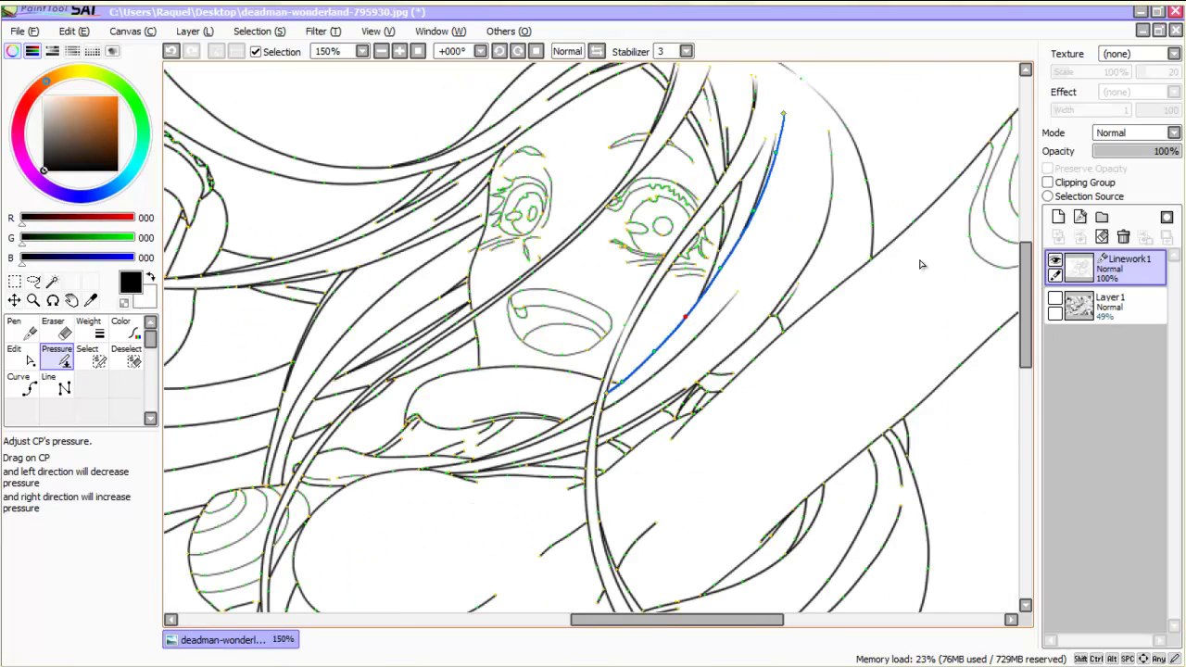
pyautogui.scroll(1, 920, 264)
pyautogui.scroll(-4, 880, 287)
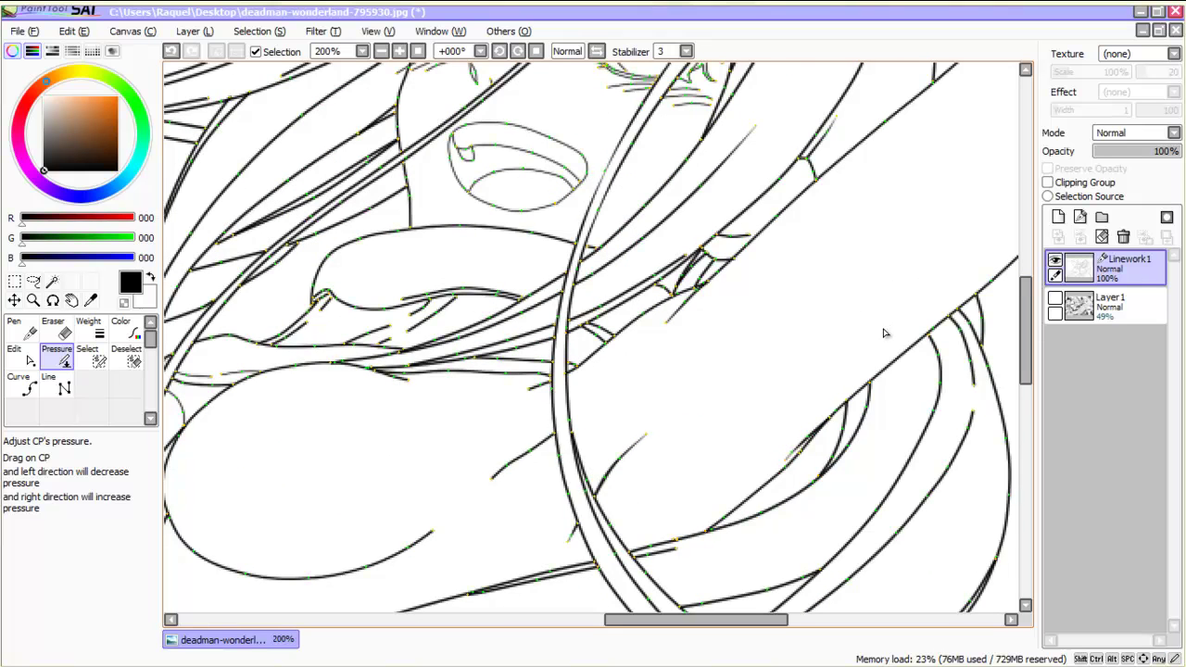
# Step: Taper the crease line above the chest and thin the open ends of the rounded chest outline
pyautogui.moveTo(492, 478); pyautogui.dragTo(419, 532)
pyautogui.moveTo(206, 545); pyautogui.dragTo(171, 545)
pyautogui.moveTo(696, 620); pyautogui.dragTo(581, 620)
pyautogui.moveTo(745, 396); pyautogui.dragTo(690, 396)
pyautogui.moveTo(620, 386); pyautogui.dragTo(679, 383)
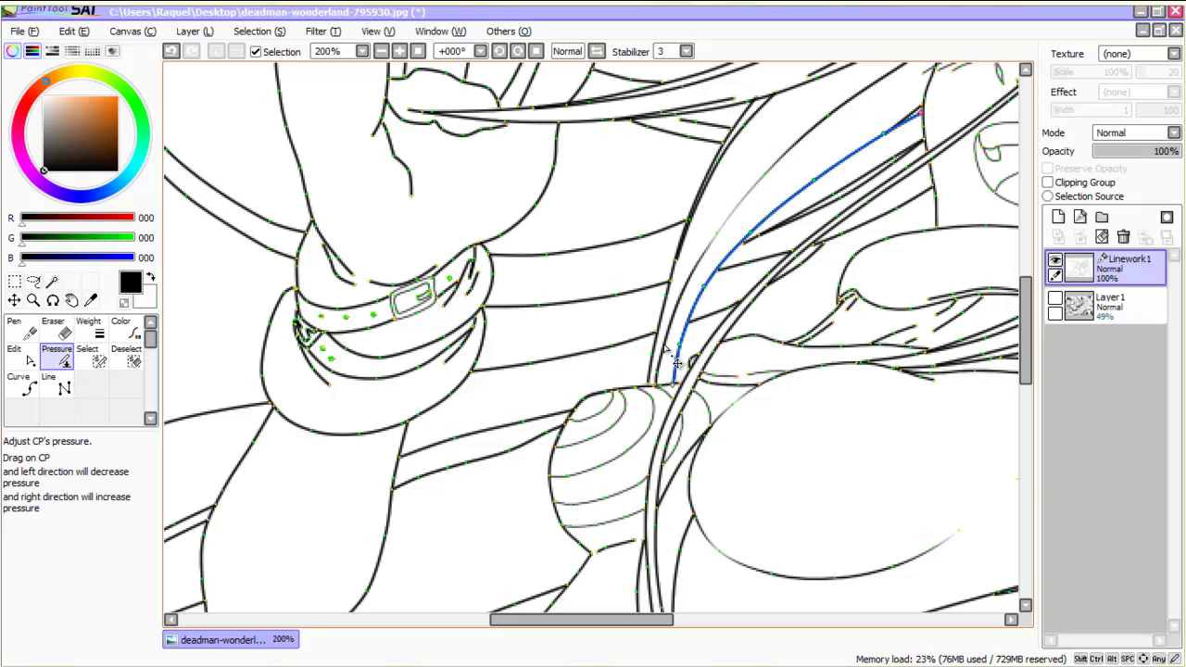
# Step: Lower the pressure at the middle points of the curved hair strand hanging beside the jaw
pyautogui.moveTo(815, 180); pyautogui.dragTo(778, 179)
pyautogui.moveTo(704, 285); pyautogui.dragTo(669, 285)
pyautogui.moveTo(799, 171); pyautogui.dragTo(579, 399)
# Step: Thin the line along the collar's lower edge and taper the small fold lines beneath it
pyautogui.scroll(1, 650, 350)
pyautogui.scroll(-1, 651, 356)
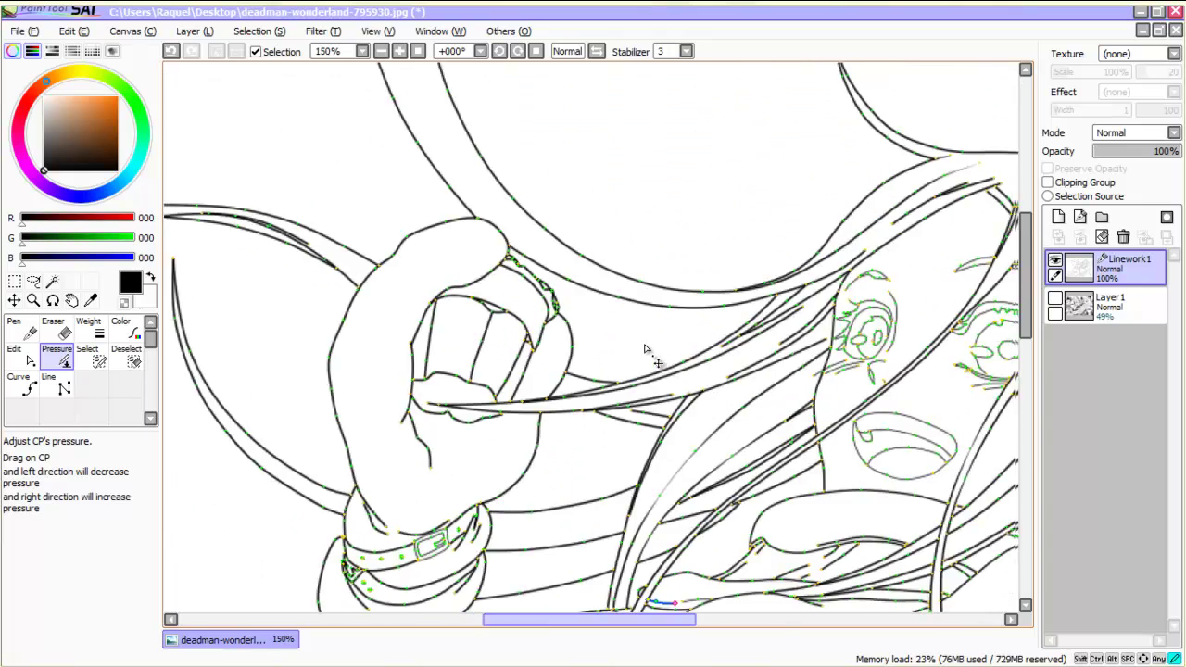
pyautogui.scroll(1, 658, 354)
pyautogui.hscroll(3, 660, 352)
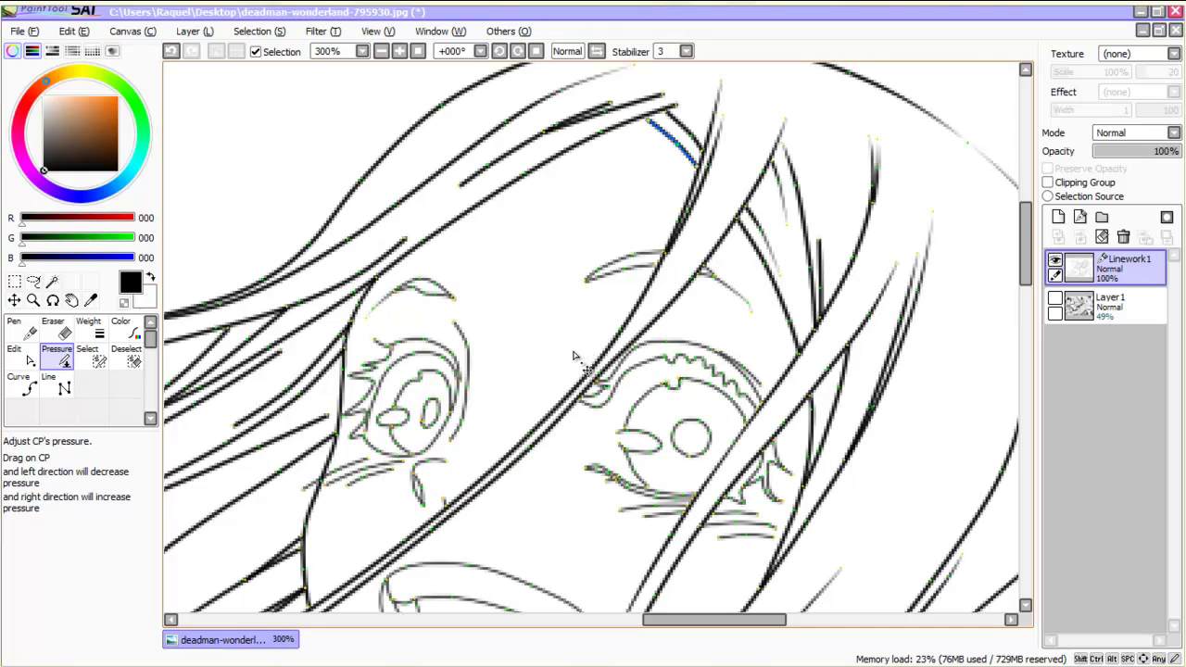
pyautogui.scroll(-1, 780, 361)
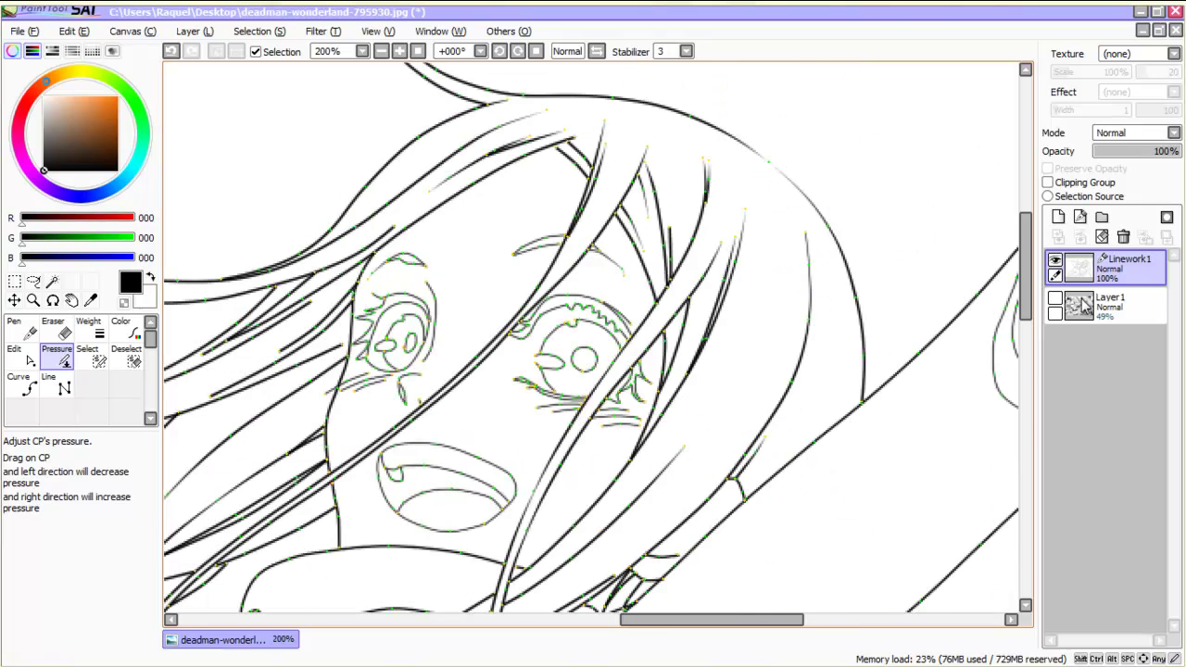
pyautogui.scroll(-5, 929, 371)
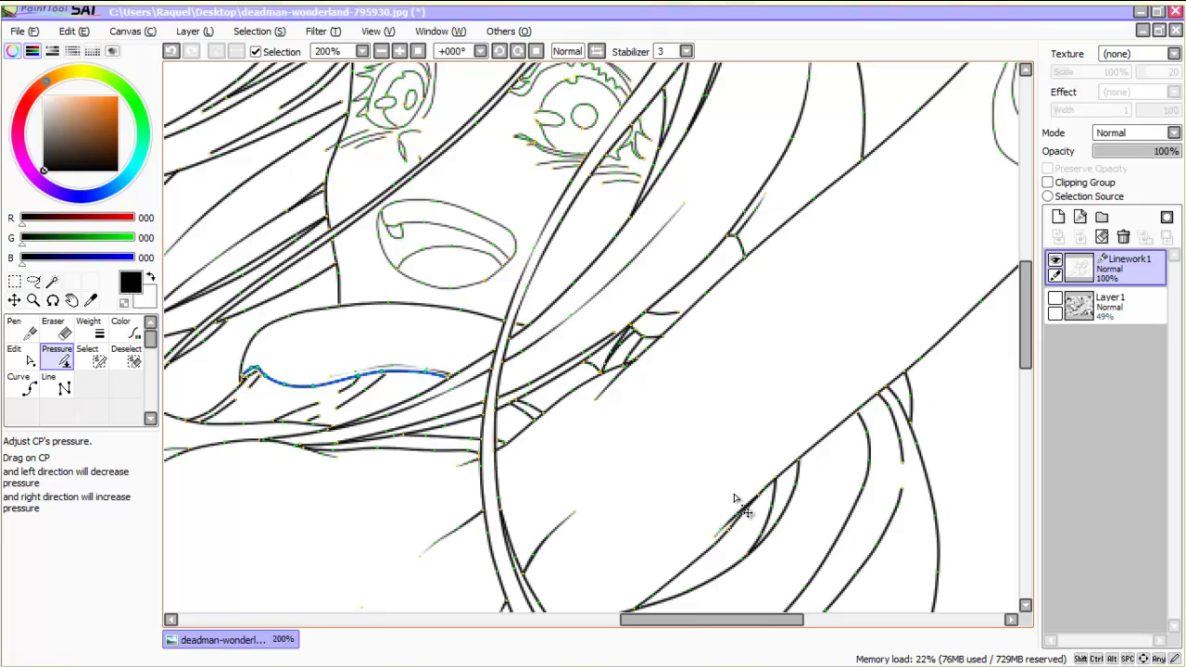
pyautogui.moveTo(236, 399); pyautogui.dragTo(236, 398)
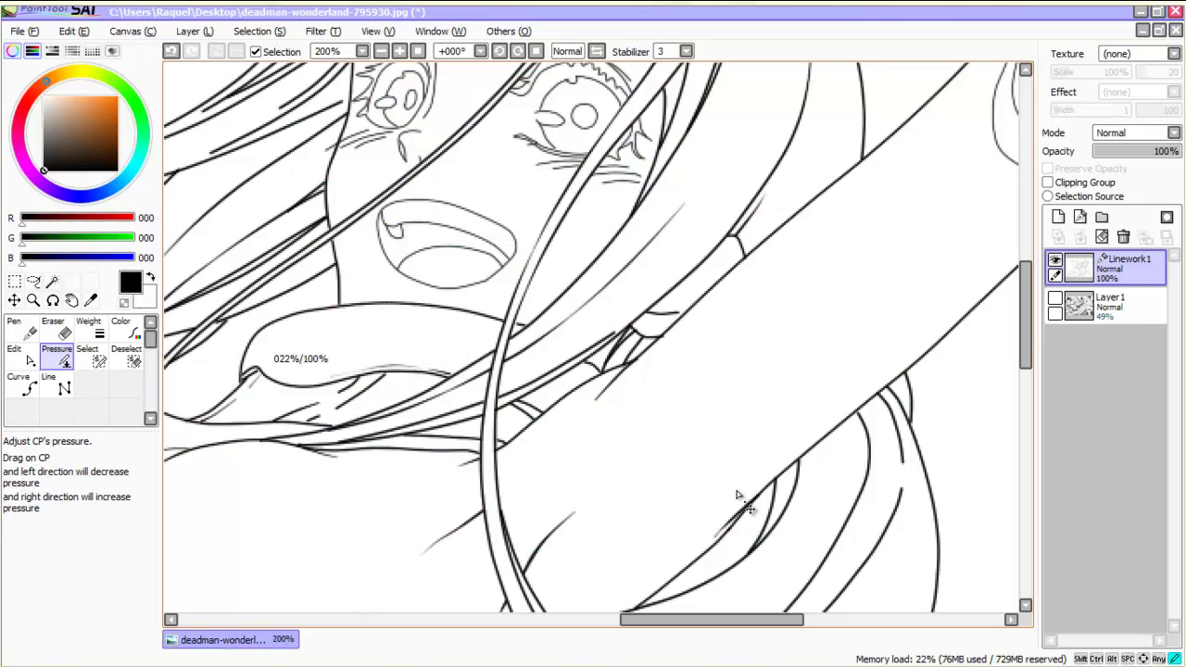
pyautogui.moveTo(384, 375); pyautogui.dragTo(365, 376)
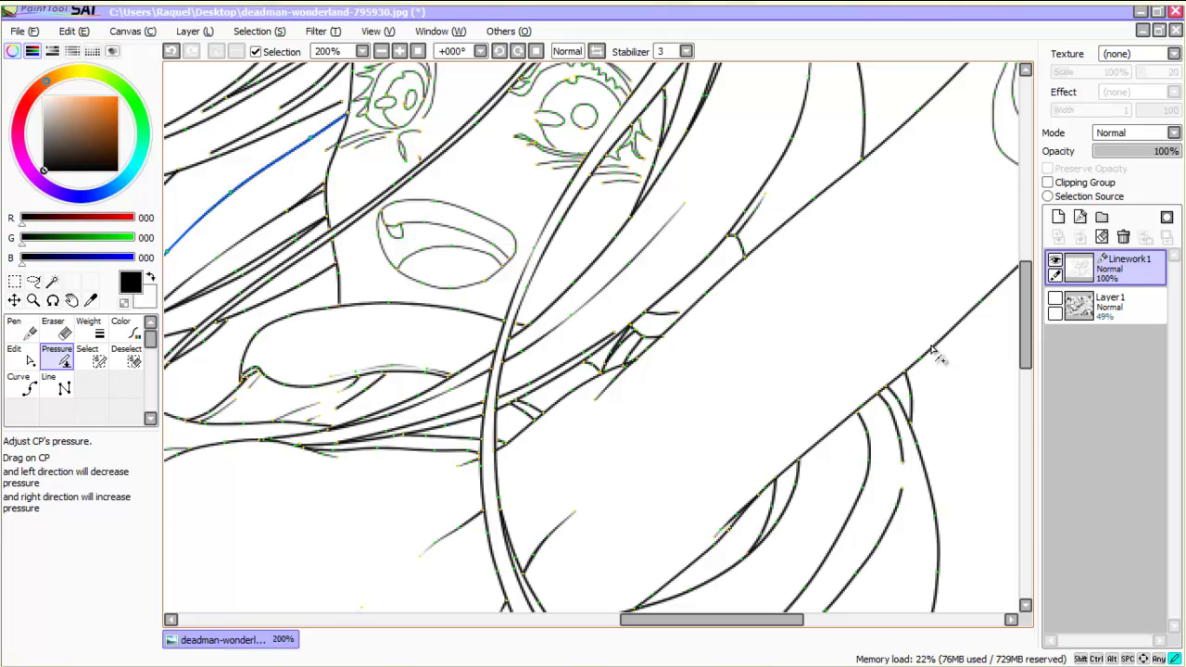
# Step: Fade the facing tips of the broken inner strand in the hair loop below the raised arm
pyautogui.scroll(-1, 895, 396)
pyautogui.scroll(2, 875, 408)
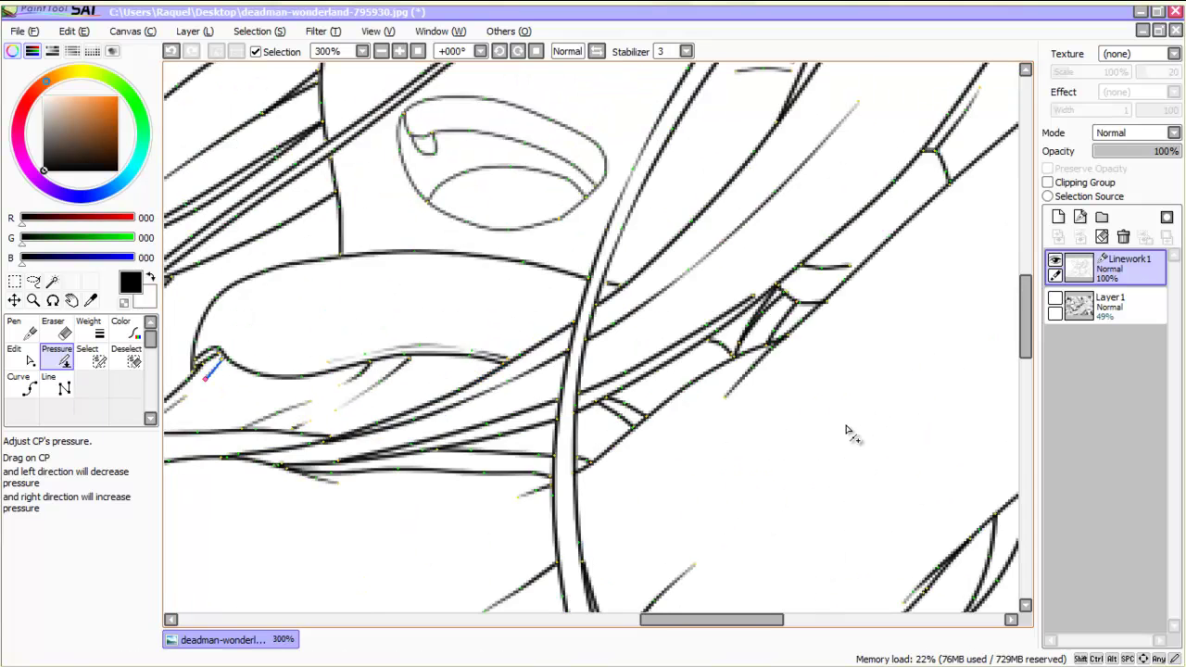
pyautogui.scroll(-1, 834, 443)
pyautogui.moveTo(828, 451); pyautogui.dragTo(828, 244)
pyautogui.moveTo(875, 267)
pyautogui.mouseDown()
pyautogui.moveTo(875, 243)
pyautogui.moveTo(843, 247)
pyautogui.mouseUp()
pyautogui.moveTo(875, 298); pyautogui.dragTo(843, 300)
pyautogui.moveTo(849, 357); pyautogui.dragTo(820, 358)
# Step: Taper the lower end of the loop's inner strand and restore the pressure of the points before its tip
pyautogui.moveTo(798, 421); pyautogui.dragTo(765, 422)
pyautogui.moveTo(754, 467); pyautogui.dragTo(720, 468)
pyautogui.moveTo(684, 519); pyautogui.dragTo(654, 519)
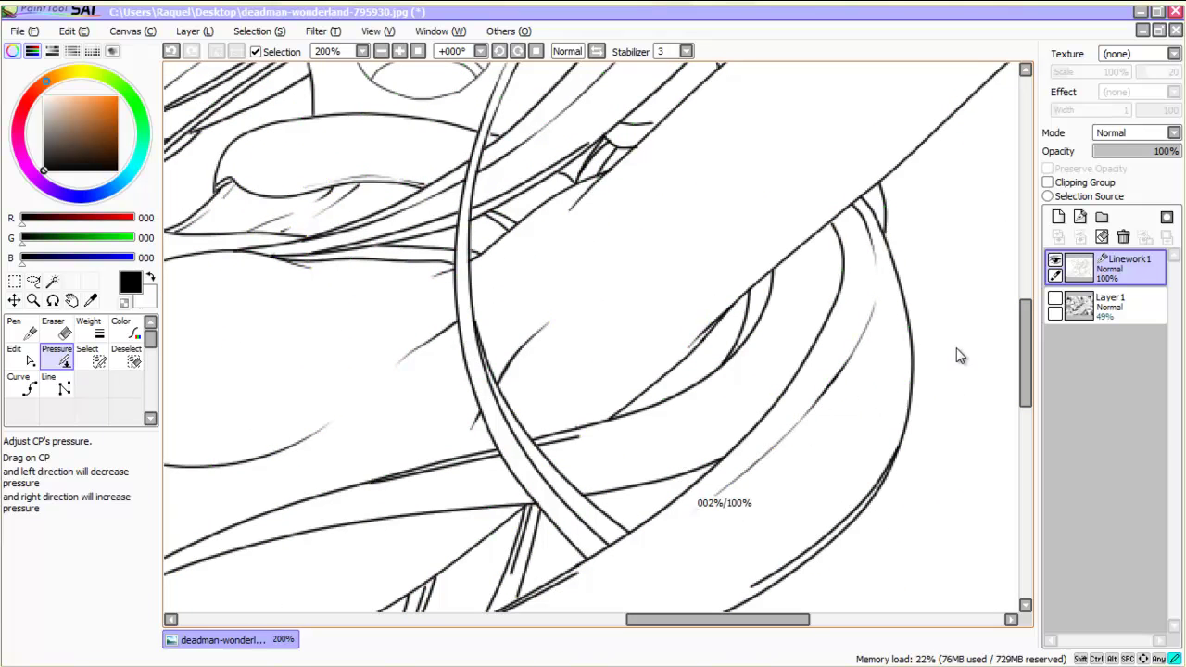
pyautogui.moveTo(754, 467); pyautogui.dragTo(785, 467)
pyautogui.moveTo(797, 421); pyautogui.dragTo(832, 420)
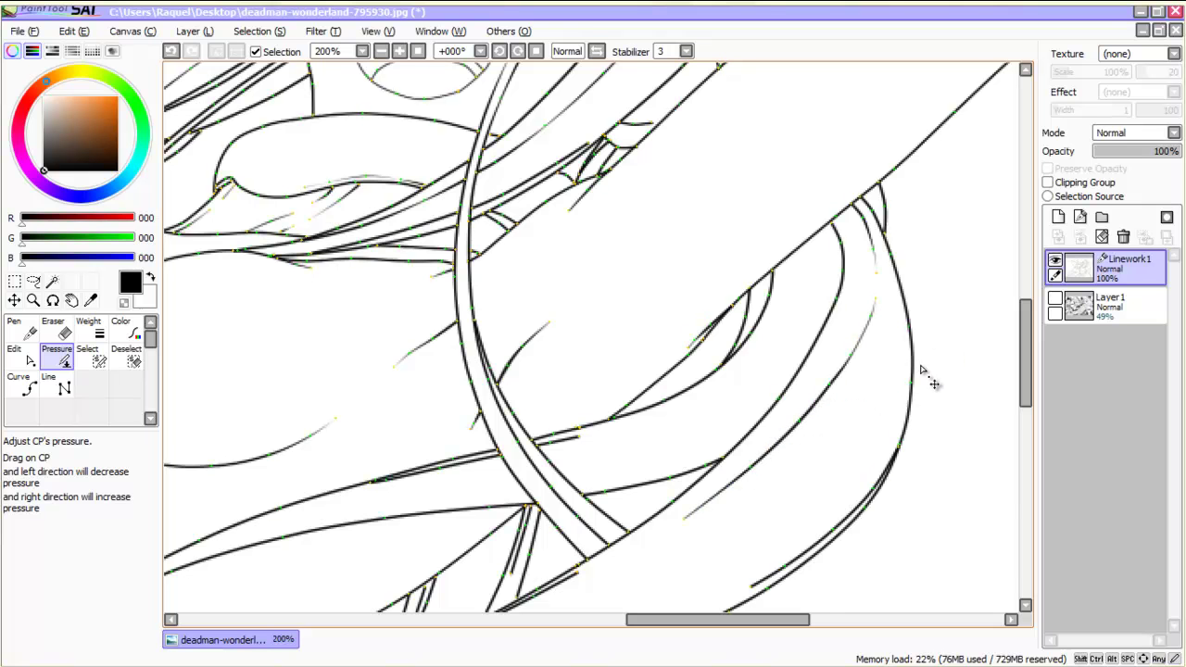
# Step: Taper the ends of the inner lines along the lower part of the large hair loop
pyautogui.scroll(-3, 899, 394)
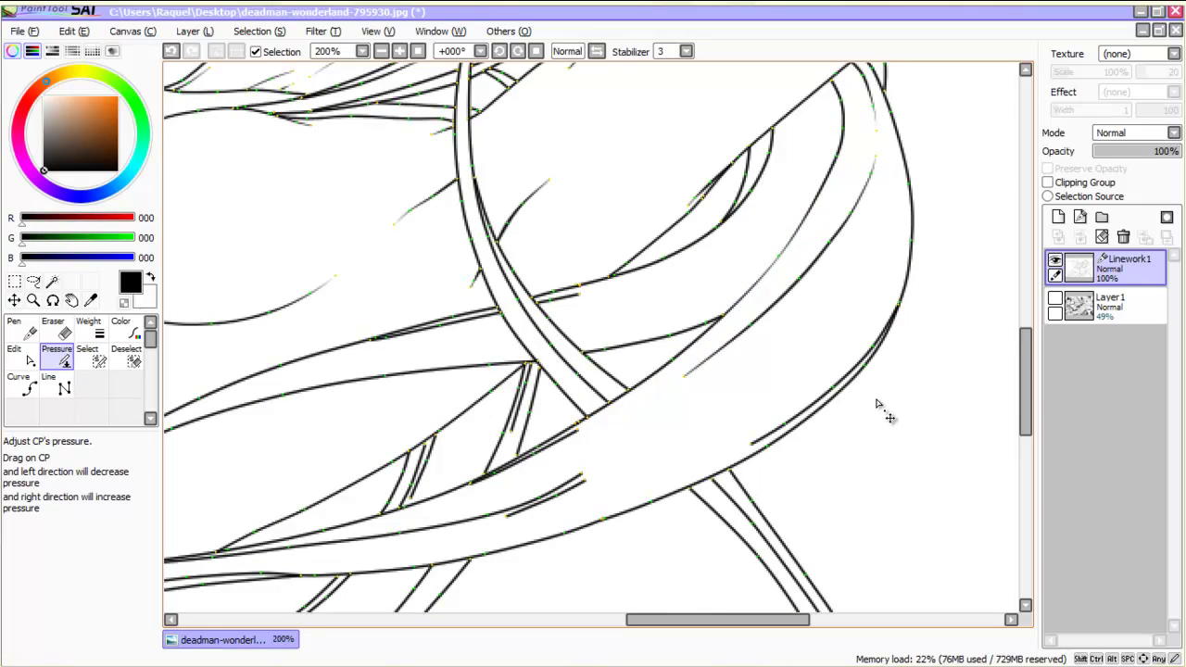
pyautogui.moveTo(751, 445); pyautogui.dragTo(686, 445)
pyautogui.moveTo(785, 423); pyautogui.dragTo(746, 424)
pyautogui.moveTo(584, 479)
pyautogui.mouseDown()
pyautogui.moveTo(510, 480)
pyautogui.moveTo(528, 474)
pyautogui.mouseUp()
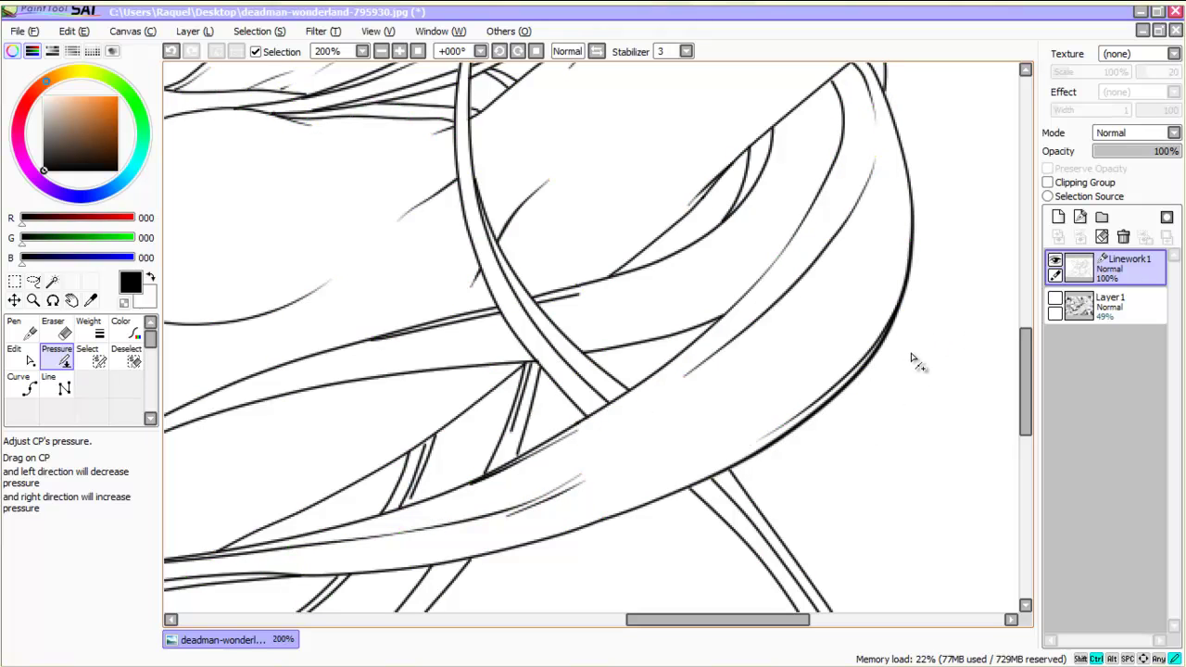
# Step: Taper the short inner lines between the lower hair strands and thicken the middle of the long curved strand below the chest
pyautogui.moveTo(411, 499); pyautogui.dragTo(347, 498)
pyautogui.moveTo(428, 461); pyautogui.dragTo(394, 460)
pyautogui.scroll(-1, 923, 378)
pyautogui.scroll(1, 922, 372)
pyautogui.moveTo(547, 409); pyautogui.dragTo(588, 409)
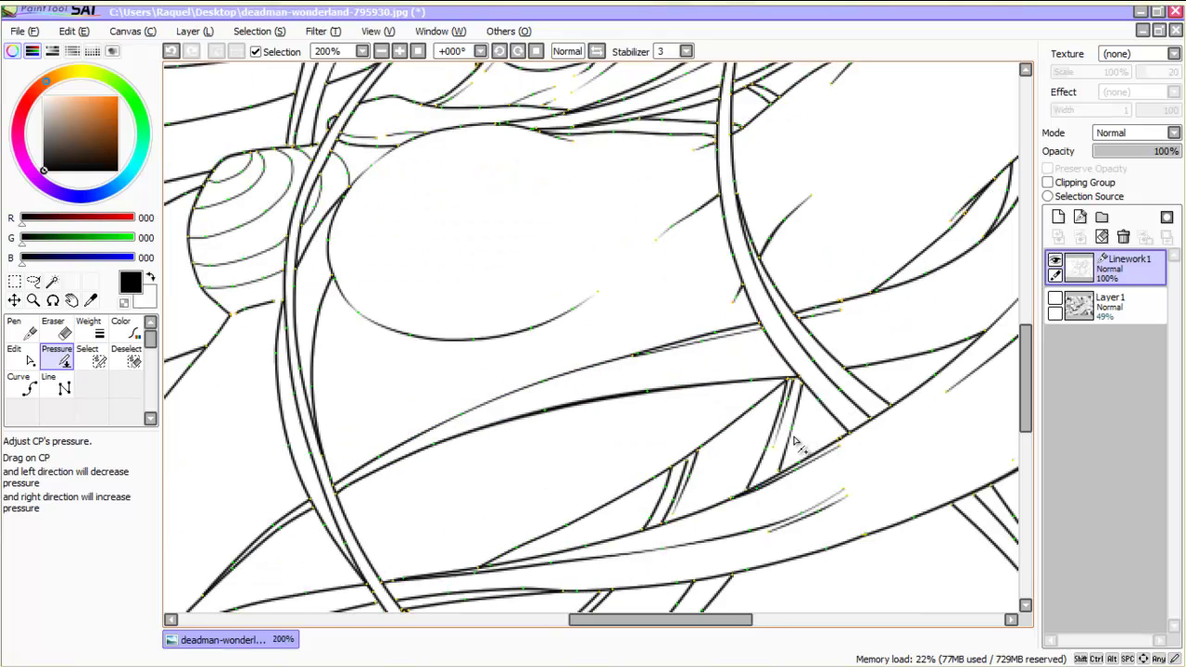
pyautogui.moveTo(762, 463); pyautogui.dragTo(763, 463)
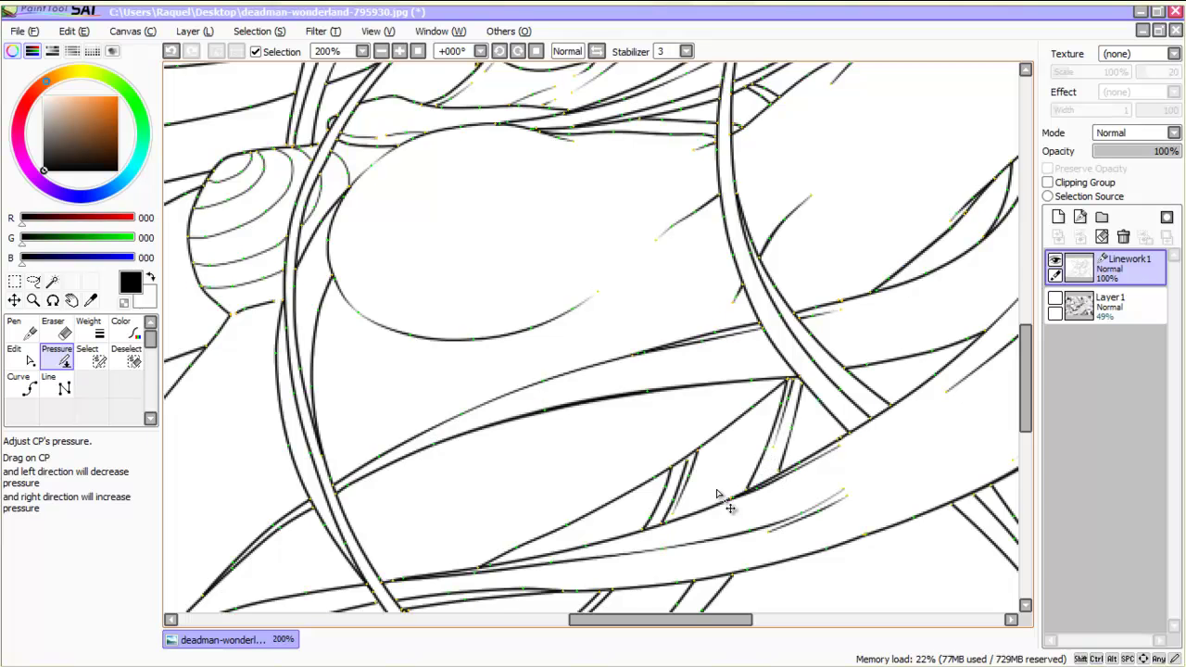
# Step: Increase the pressure along the lower hair strand near the point where the long hanging lock crosses it
pyautogui.scroll(-3, 718, 494)
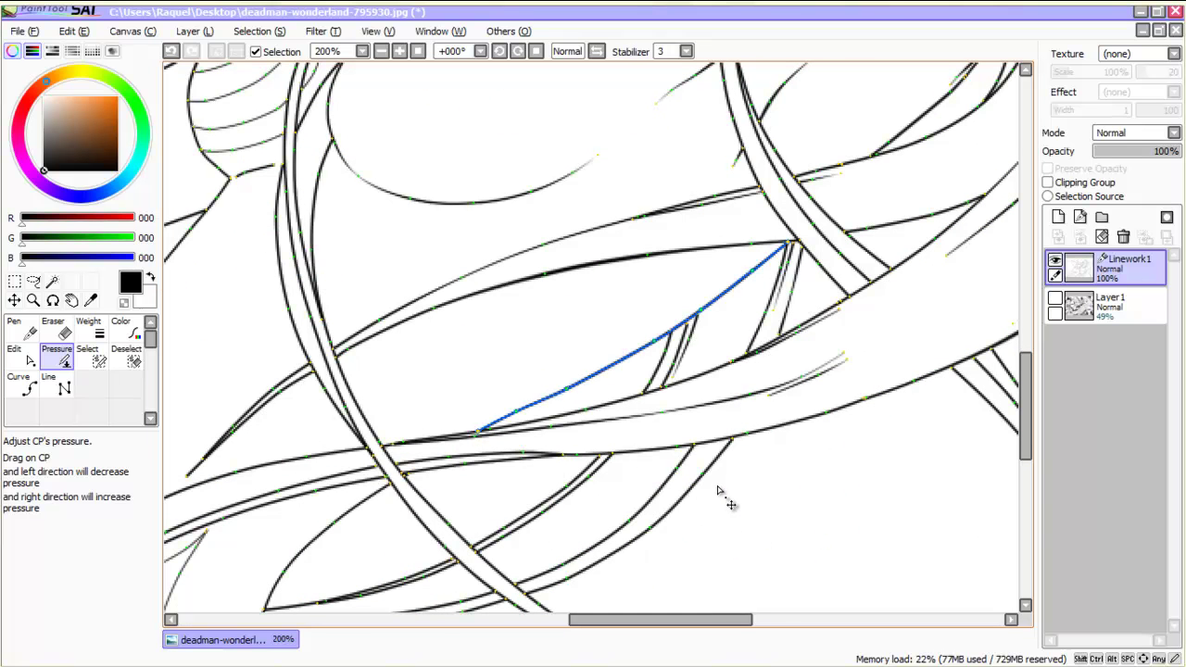
pyautogui.hscroll(-5, 834, 488)
pyautogui.moveTo(860, 489); pyautogui.dragTo(862, 488)
pyautogui.moveTo(756, 452); pyautogui.dragTo(850, 485)
pyautogui.moveTo(700, 462)
pyautogui.mouseDown()
pyautogui.moveTo(741, 491)
pyautogui.moveTo(728, 479)
pyautogui.mouseUp()
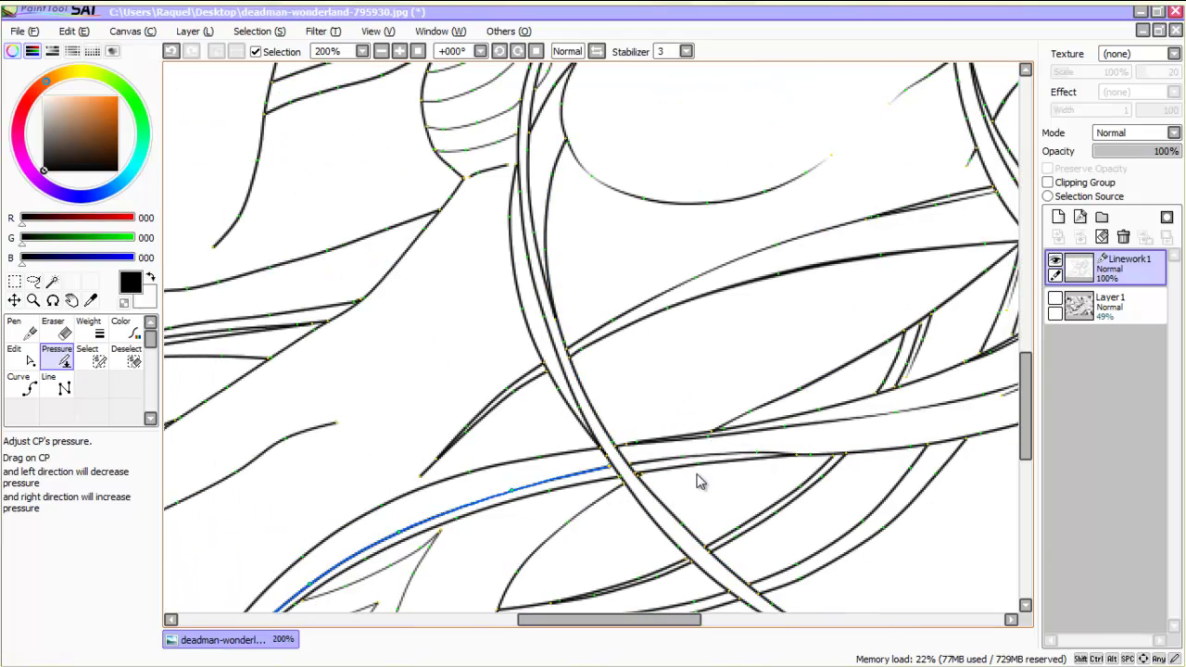
# Step: Taper the crease lines on the buckled wristband by adjusting the pressure of their end points
pyautogui.scroll(-3, 702, 480)
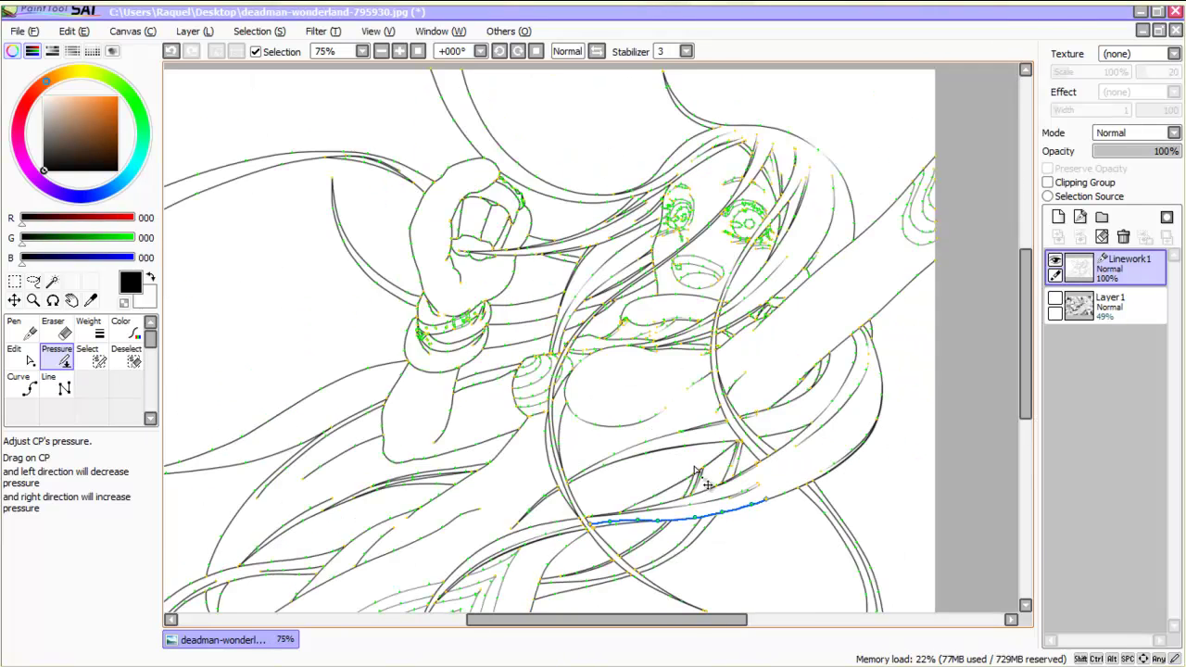
pyautogui.scroll(2, 700, 475)
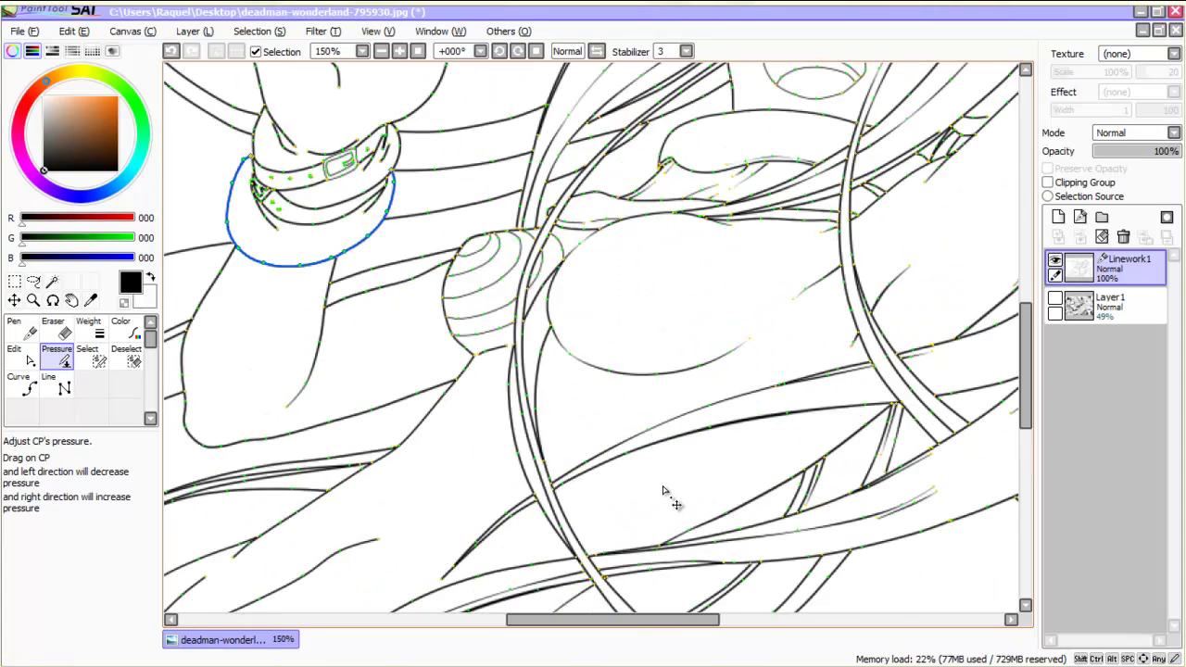
pyautogui.scroll(2, 663, 487)
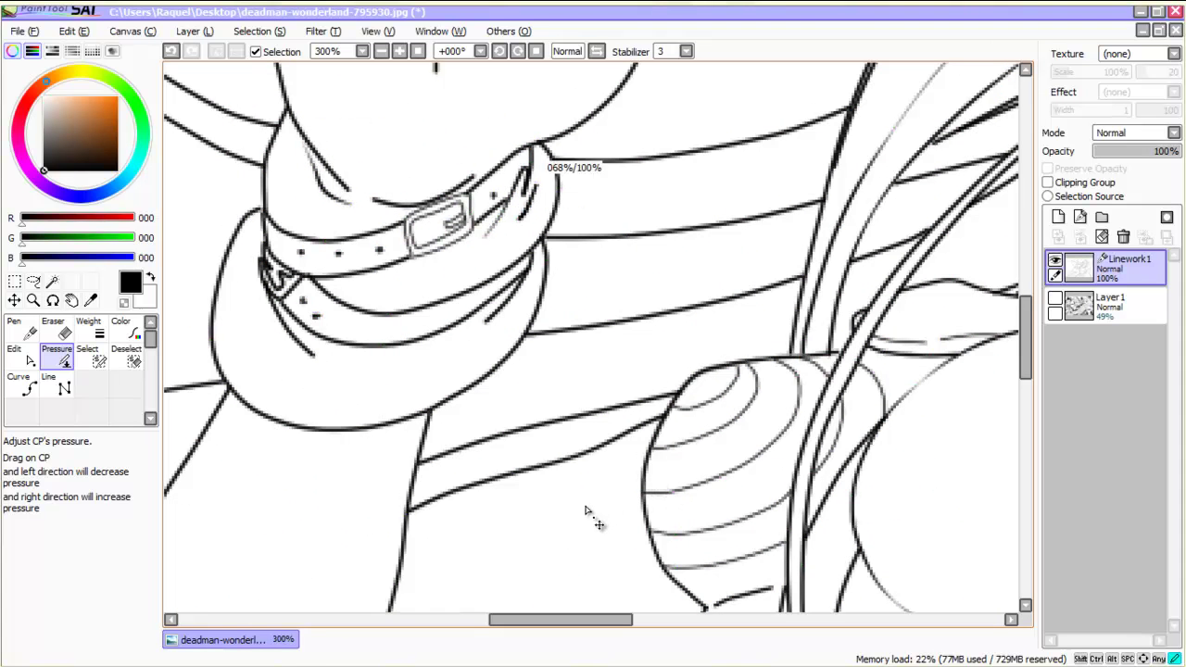
pyautogui.moveTo(586, 510); pyautogui.dragTo(584, 512)
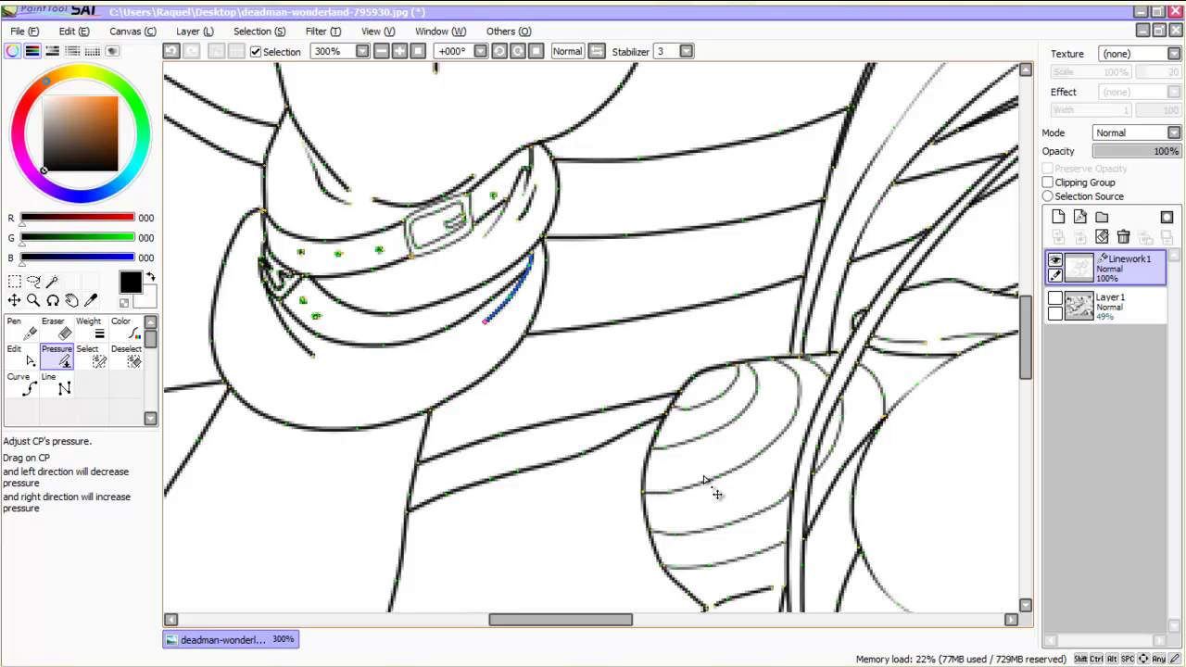
# Step: Taper the crease line on the palm below the raised hand's fingers
pyautogui.scroll(-2, 757, 454)
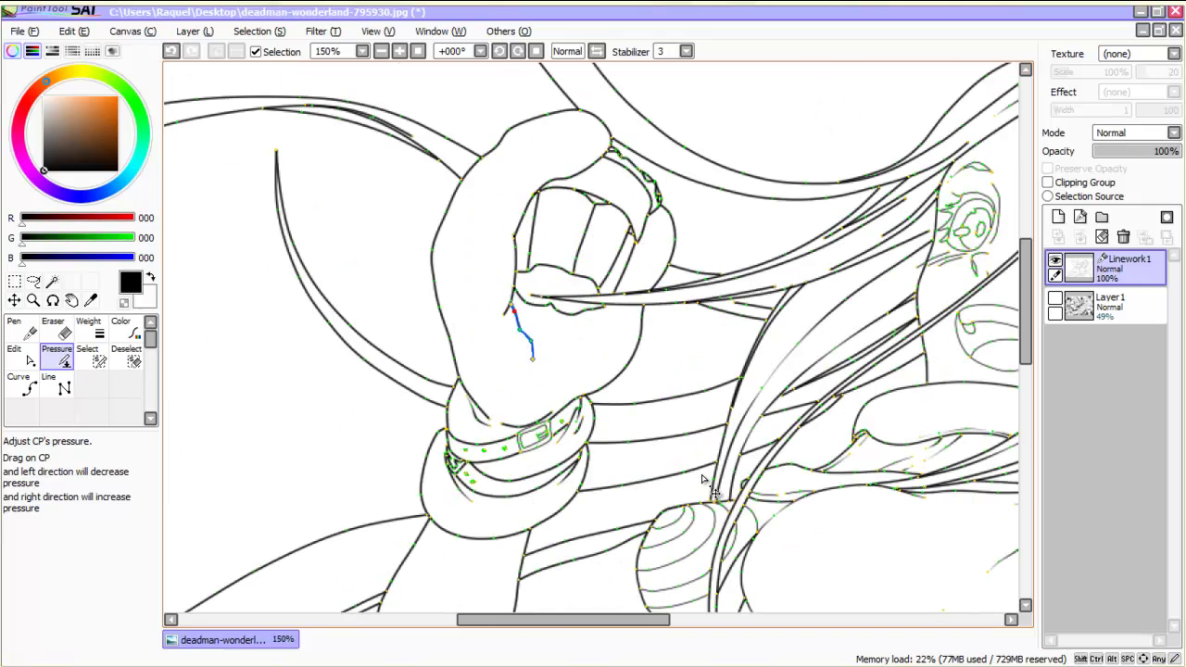
pyautogui.scroll(3, 704, 479)
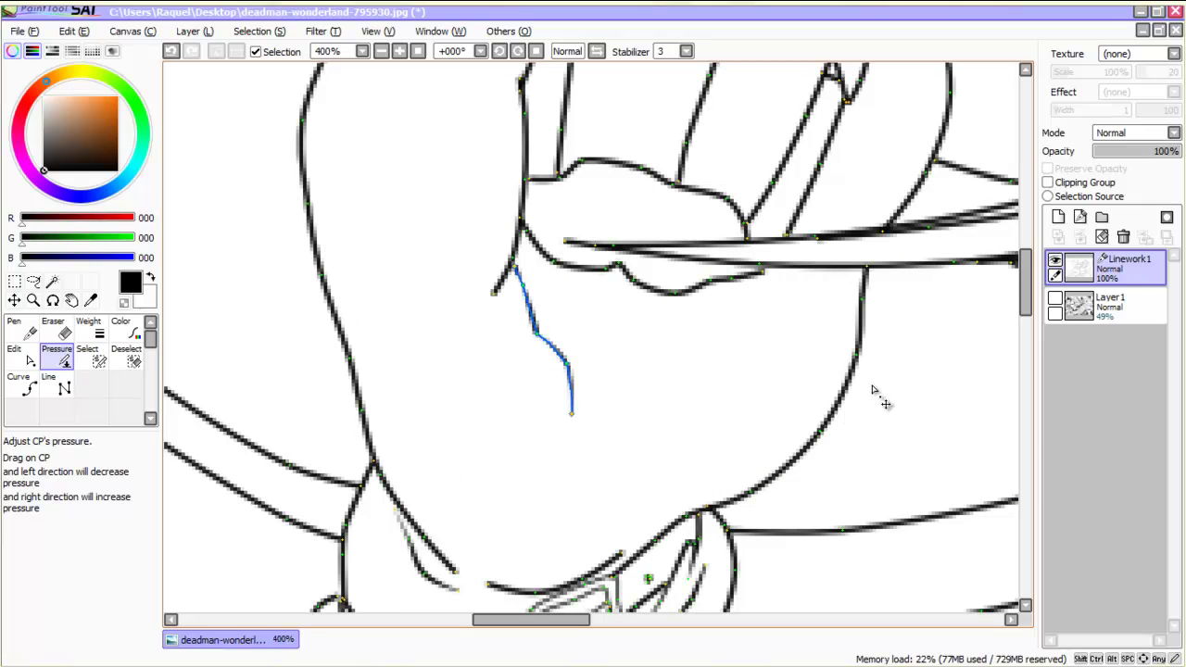
pyautogui.moveTo(872, 397); pyautogui.dragTo(705, 480)
pyautogui.scroll(-4, 768, 448)
pyautogui.scroll(5, 744, 461)
pyautogui.scroll(-1, 706, 480)
# Step: Thin the lower end of the curved line beside the girl's eye nearest the face outline
pyautogui.scroll(-2, 706, 479)
pyautogui.scroll(3, 706, 479)
pyautogui.scroll(-1, 704, 479)
pyautogui.scroll(-2, 750, 462)
pyautogui.scroll(3, 843, 451)
pyautogui.moveTo(774, 453); pyautogui.dragTo(716, 454)
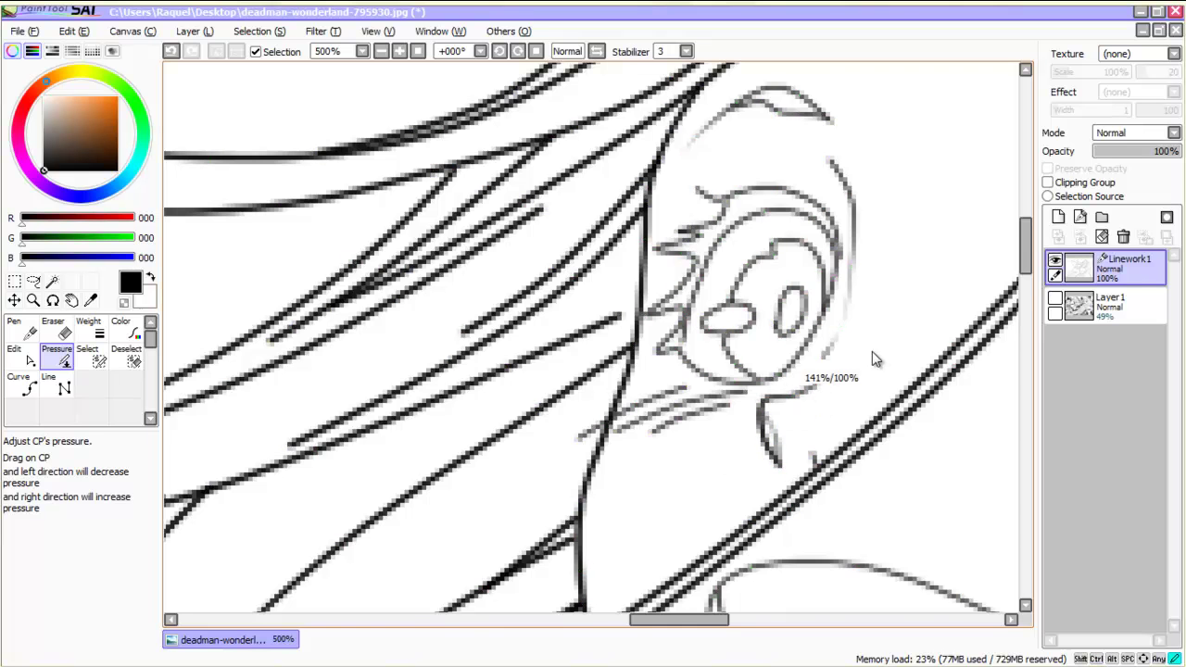
# Step: Thin the inner curve of the crescent-shaped strand beside the raised hand and thicken its outer curve
pyautogui.scroll(-4, 872, 354)
pyautogui.moveTo(416, 334); pyautogui.dragTo(338, 334)
pyautogui.moveTo(348, 276); pyautogui.dragTo(308, 276)
pyautogui.moveTo(379, 307); pyautogui.dragTo(337, 306)
pyautogui.moveTo(251, 219); pyautogui.dragTo(315, 218)
pyautogui.moveTo(312, 296); pyautogui.dragTo(320, 296)
# Step: Thin the middle of the long sweeping hair line that runs above the raised hand
pyautogui.moveTo(868, 496); pyautogui.dragTo(871, 494)
pyautogui.moveTo(680, 300); pyautogui.dragTo(638, 299)
pyautogui.moveTo(708, 194); pyautogui.dragTo(669, 194)
pyautogui.moveTo(858, 391)
pyautogui.mouseDown()
pyautogui.moveTo(867, 404)
pyautogui.moveTo(853, 401)
pyautogui.moveTo(862, 353)
pyautogui.moveTo(867, 362)
pyautogui.mouseUp()
pyautogui.scroll(-2, 862, 421)
pyautogui.scroll(2, 855, 420)
pyautogui.moveTo(855, 471)
pyautogui.mouseDown()
pyautogui.moveTo(855, 421)
pyautogui.moveTo(871, 429)
pyautogui.moveTo(846, 435)
pyautogui.mouseUp()
pyautogui.scroll(1, 778, 514)
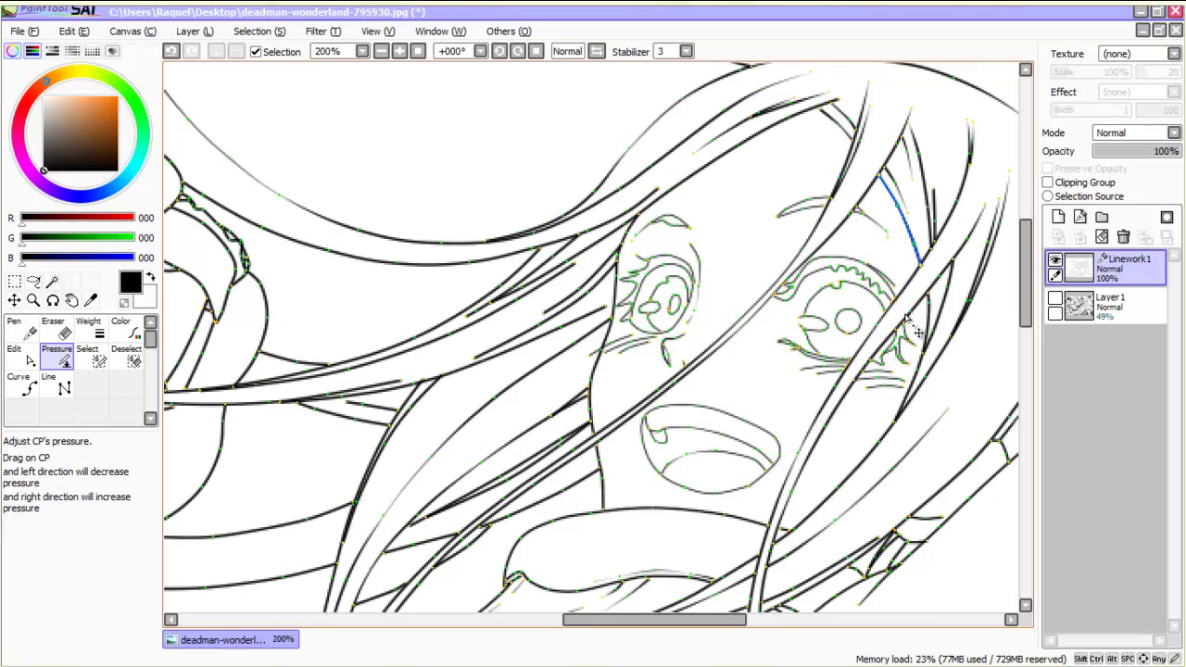
# Step: Thin the long strand crossing the face near the jaw and thicken its stretch over the shoulder
pyautogui.scroll(-8, 913, 341)
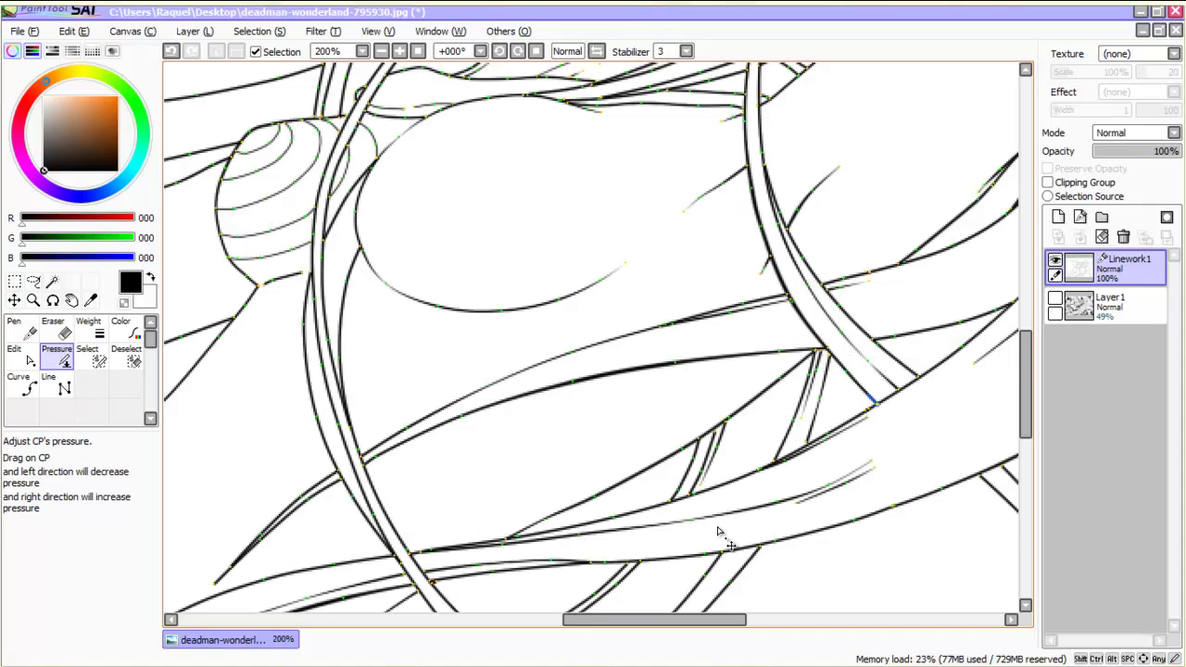
pyautogui.scroll(5, 719, 532)
pyautogui.moveTo(535, 241)
pyautogui.mouseDown()
pyautogui.moveTo(549, 240)
pyautogui.moveTo(515, 249)
pyautogui.mouseUp()
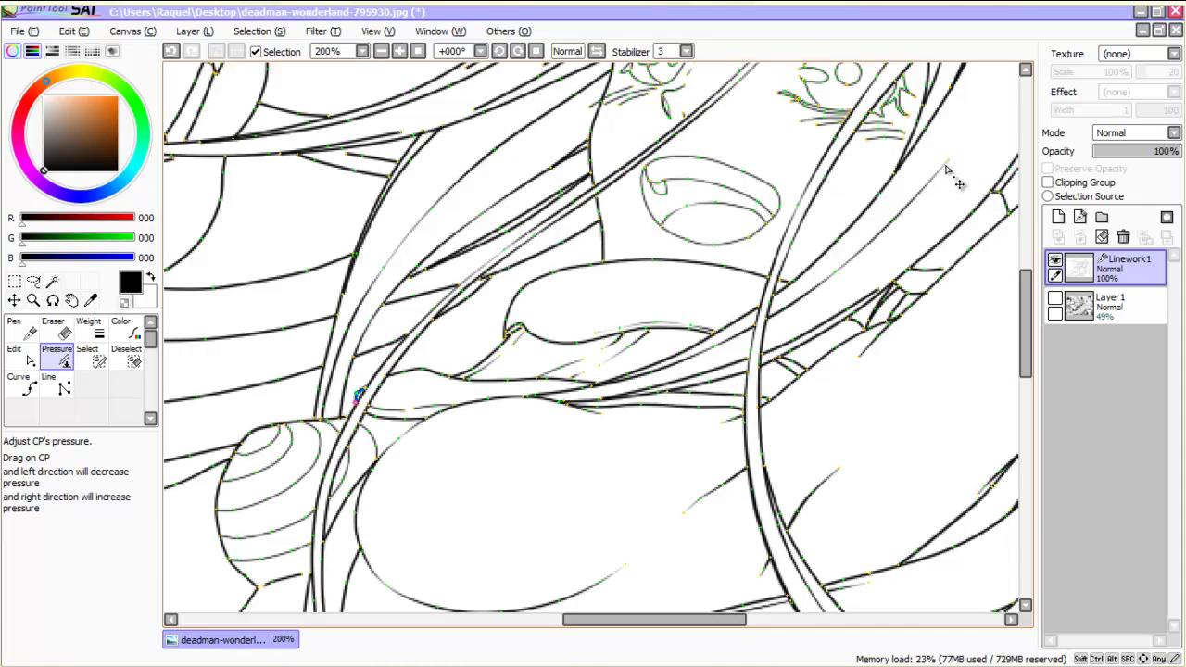
pyautogui.moveTo(324, 476); pyautogui.dragTo(342, 476)
pyautogui.moveTo(364, 389); pyautogui.dragTo(376, 389)
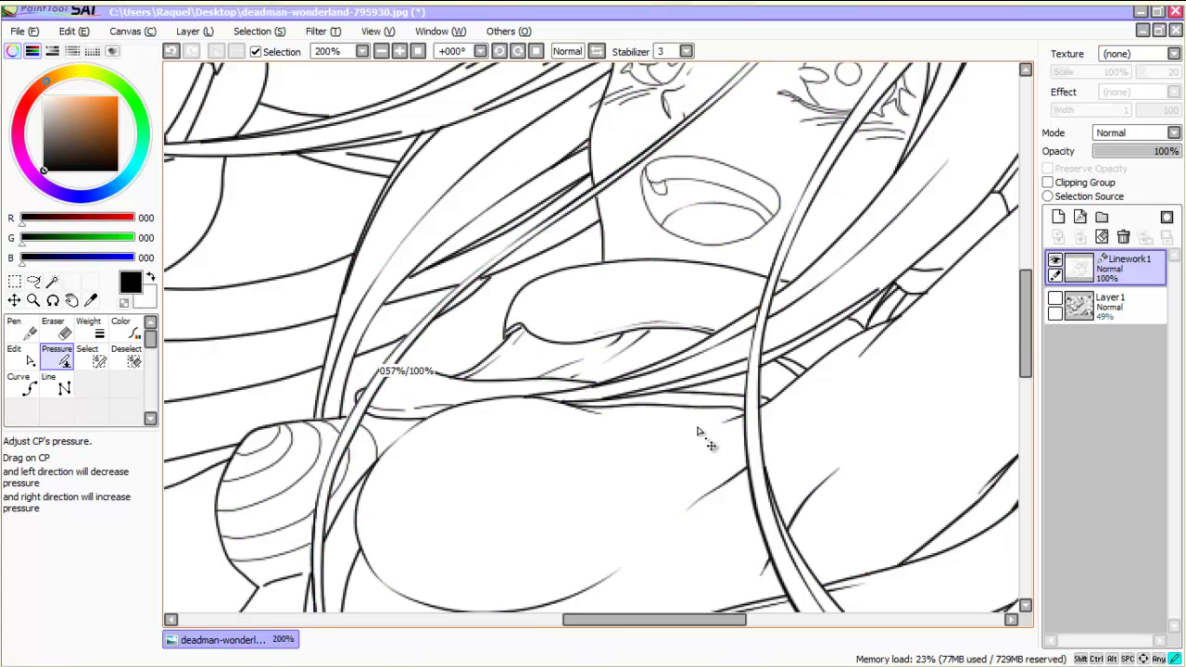
# Step: Increase the pressure along the middle hair line between the wristband and the hanging lock
pyautogui.scroll(-2, 690, 435)
pyautogui.moveTo(689, 441); pyautogui.dragTo(930, 449)
pyautogui.scroll(2, 695, 449)
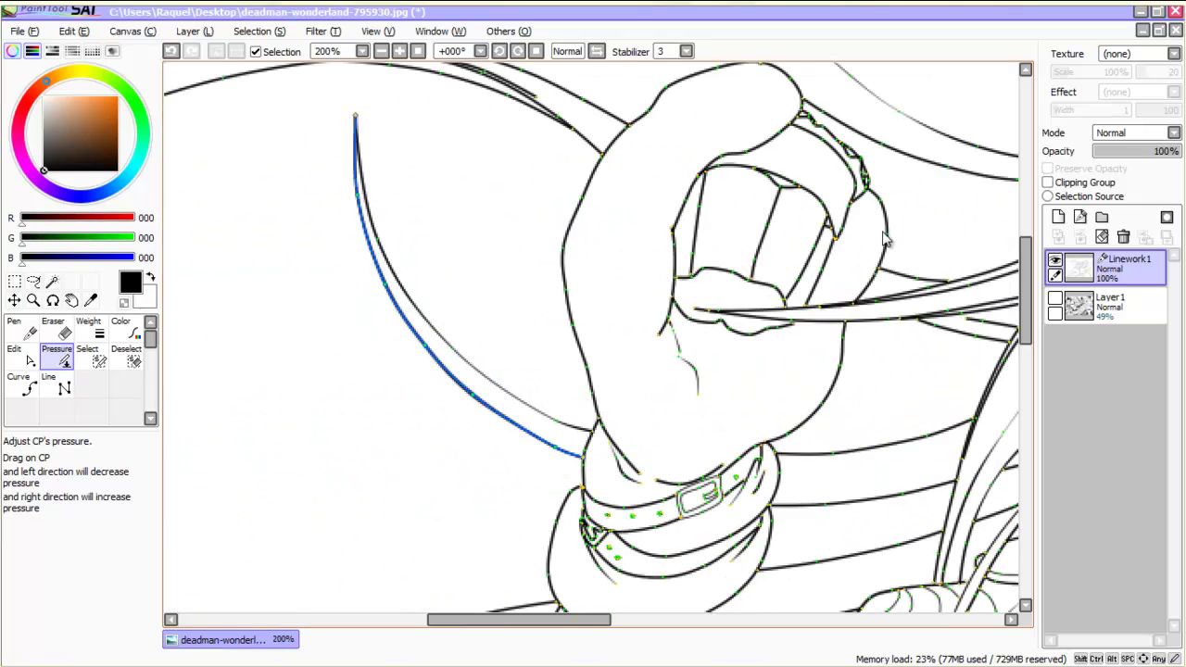
pyautogui.moveTo(865, 500); pyautogui.dragTo(894, 500)
pyautogui.moveTo(943, 486); pyautogui.dragTo(968, 486)
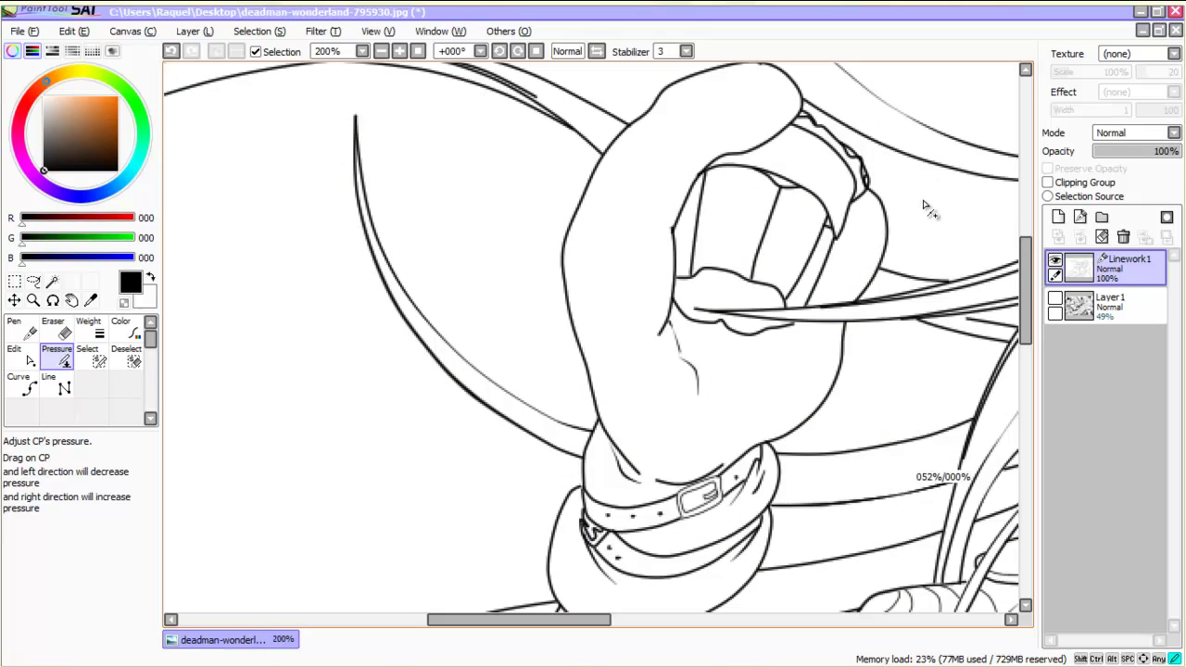
# Step: Vary the pressure along the long hair lines running between the raised fist and the face
pyautogui.scroll(-2, 915, 231)
pyautogui.moveTo(1025, 349); pyautogui.dragTo(1026, 353)
pyautogui.scroll(3, 912, 241)
pyautogui.moveTo(913, 244); pyautogui.dragTo(777, 378)
pyautogui.scroll(-1, 890, 384)
pyautogui.scroll(1, 927, 349)
pyautogui.moveTo(1001, 262)
pyautogui.mouseDown()
pyautogui.moveTo(921, 263)
pyautogui.moveTo(897, 286)
pyautogui.mouseUp()
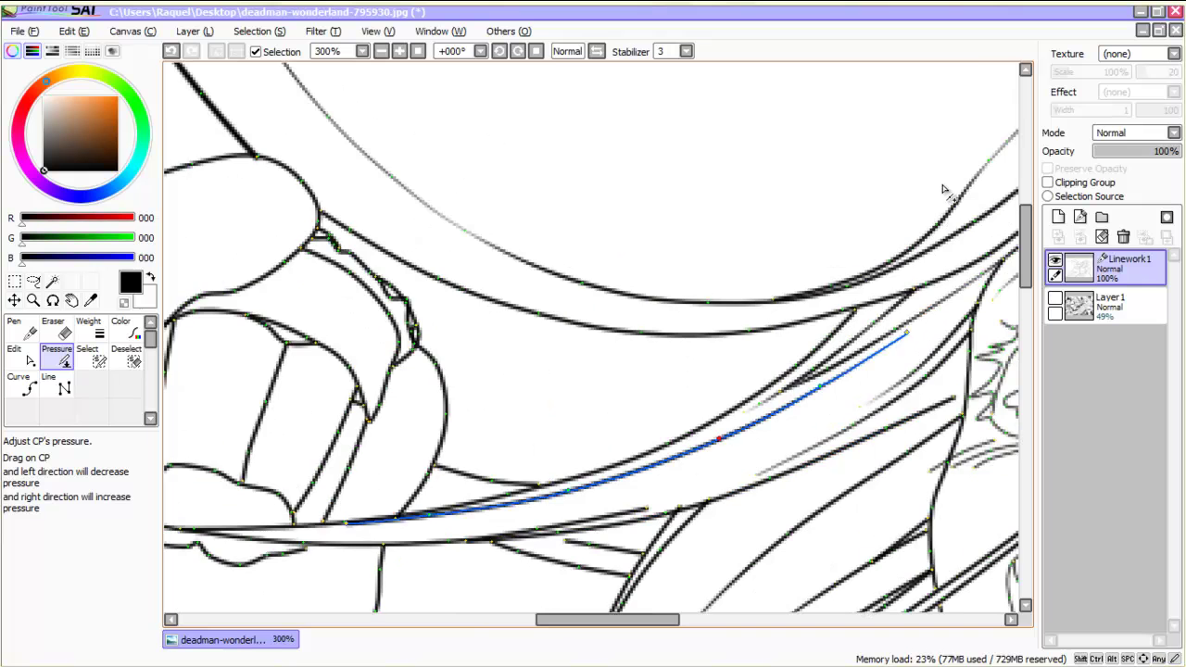
# Step: Taper the upper ends of the long hair line below the forearm and the short line branching from it
pyautogui.scroll(-1, 903, 266)
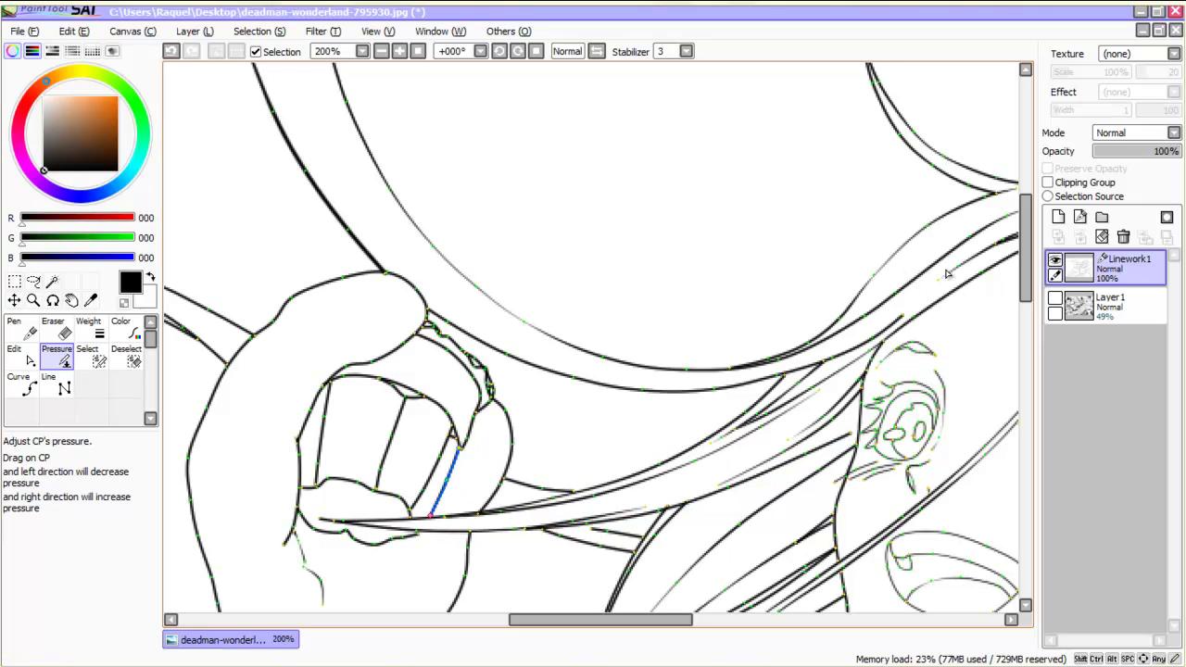
pyautogui.scroll(-2, 922, 217)
pyautogui.scroll(2, 861, 296)
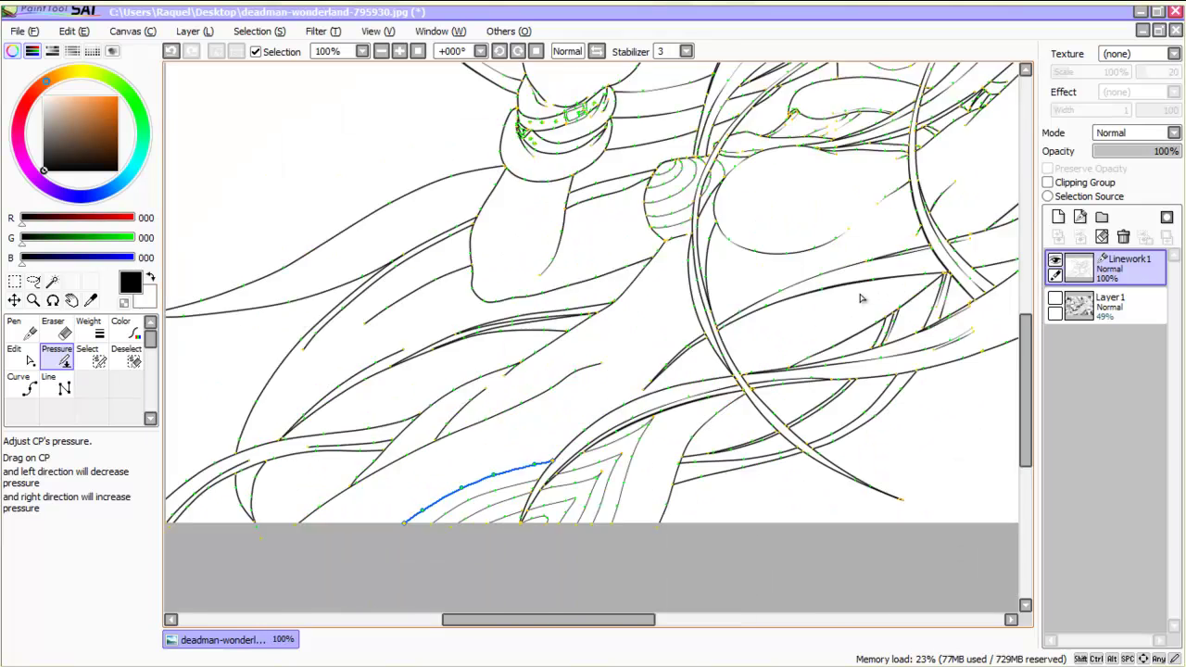
pyautogui.moveTo(573, 328); pyautogui.dragTo(528, 328)
pyautogui.moveTo(387, 370); pyautogui.dragTo(370, 370)
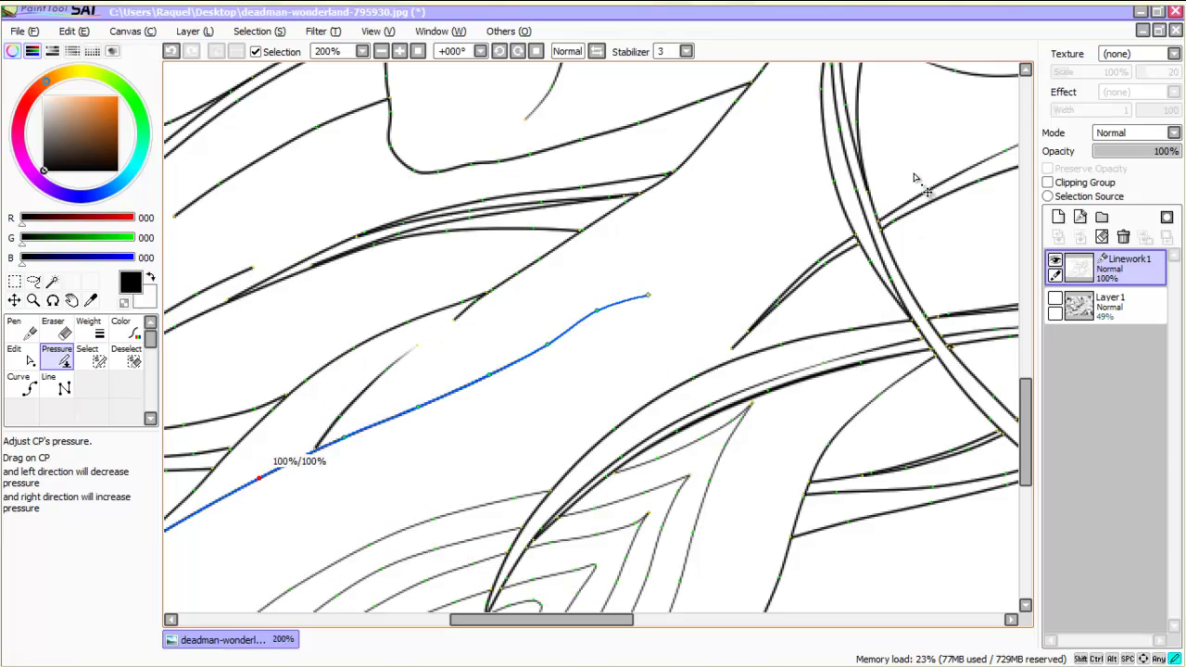
pyautogui.hscroll(-3, 914, 194)
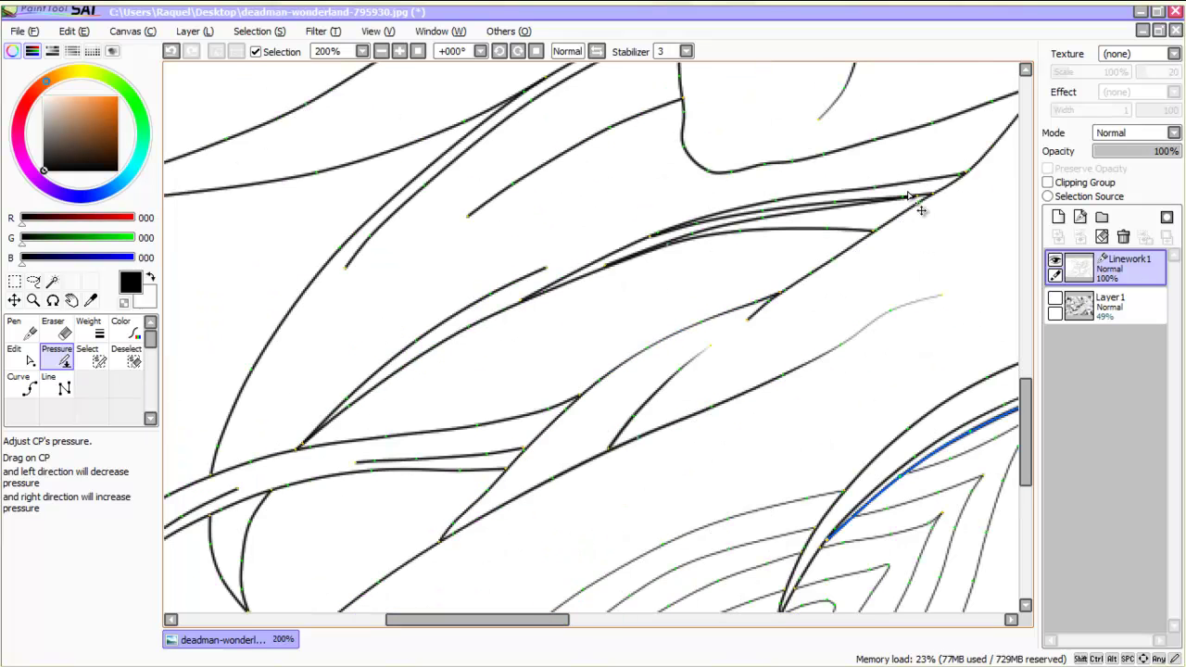
# Step: Taper the short inner lines of the lock at the canvas's lower-left corner and thin its upper edge
pyautogui.scroll(-3, 871, 287)
pyautogui.scroll(-2, 851, 311)
pyautogui.scroll(3, 853, 314)
pyautogui.moveTo(322, 375)
pyautogui.mouseDown()
pyautogui.moveTo(361, 375)
pyautogui.moveTo(287, 375)
pyautogui.mouseUp()
pyautogui.hscroll(-3, 921, 418)
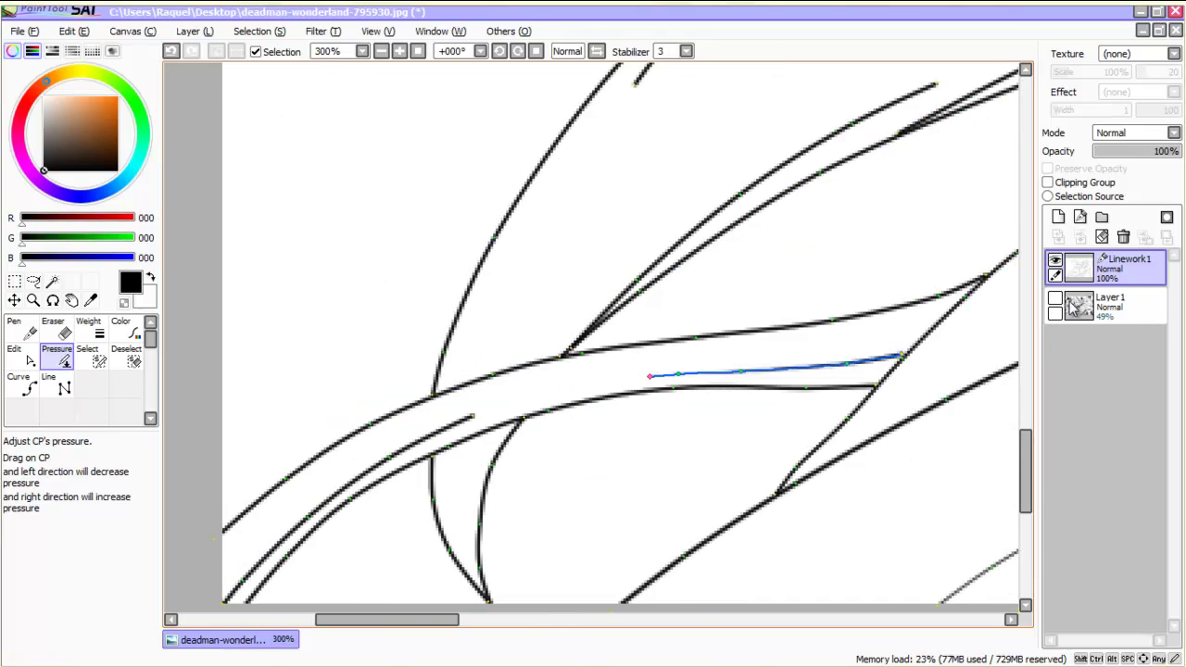
pyautogui.scroll(-2, 792, 435)
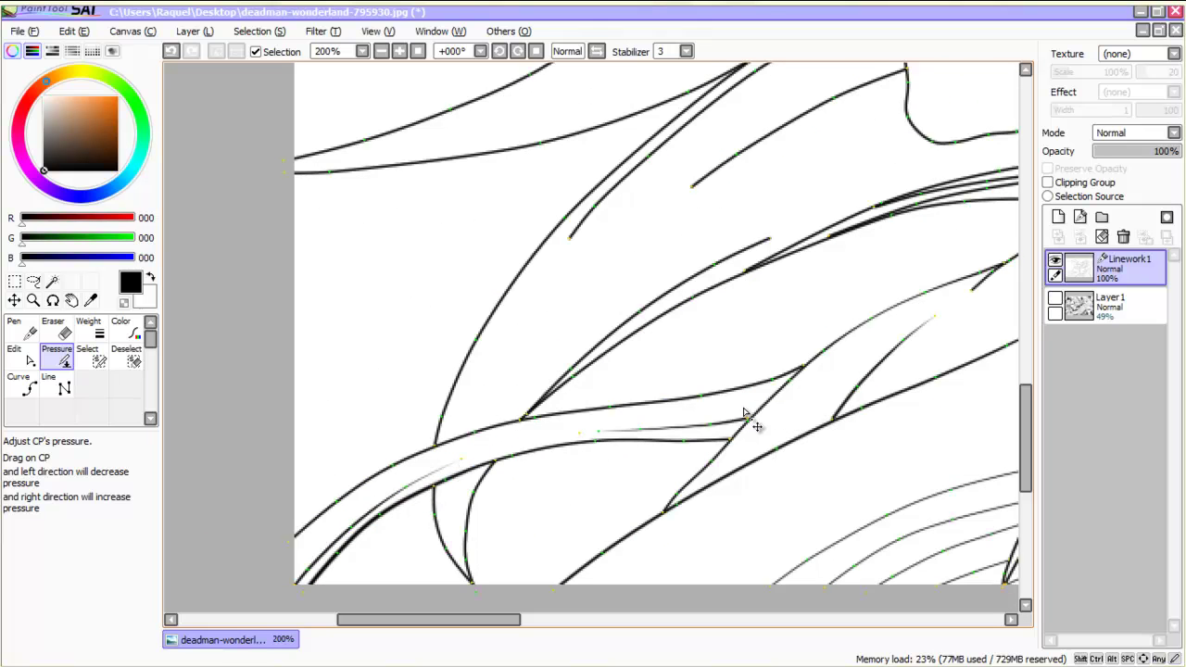
pyautogui.moveTo(754, 424); pyautogui.dragTo(670, 450)
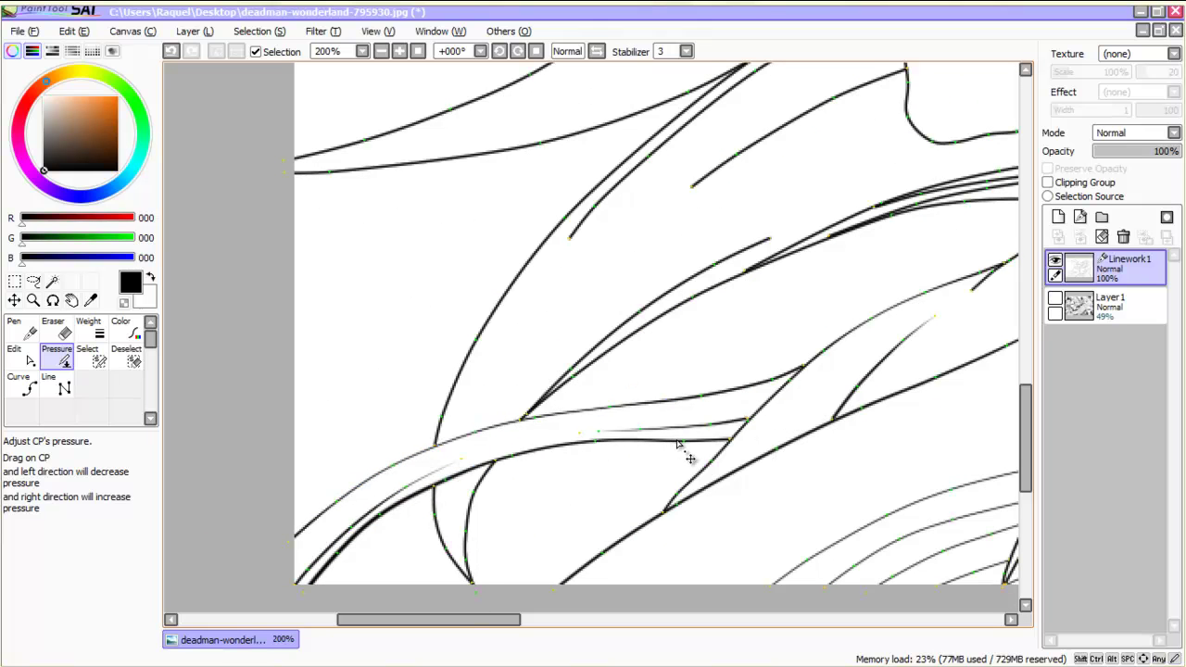
# Step: Fade the free ends of the three inner hair lines to the left of and below the elbow
pyautogui.moveTo(595, 205); pyautogui.dragTo(546, 206)
pyautogui.moveTo(650, 154); pyautogui.dragTo(596, 155)
pyautogui.moveTo(568, 238); pyautogui.dragTo(528, 238)
pyautogui.moveTo(692, 187); pyautogui.dragTo(640, 187)
pyautogui.moveTo(738, 154); pyautogui.dragTo(698, 154)
pyautogui.moveTo(770, 238); pyautogui.dragTo(723, 238)
# Step: Thicken the lower curve of the hair lock below the elbow and thin the line along its upper edge
pyautogui.moveTo(741, 395); pyautogui.dragTo(681, 433)
pyautogui.moveTo(745, 271)
pyautogui.mouseDown()
pyautogui.moveTo(837, 228)
pyautogui.moveTo(833, 218)
pyautogui.mouseUp()
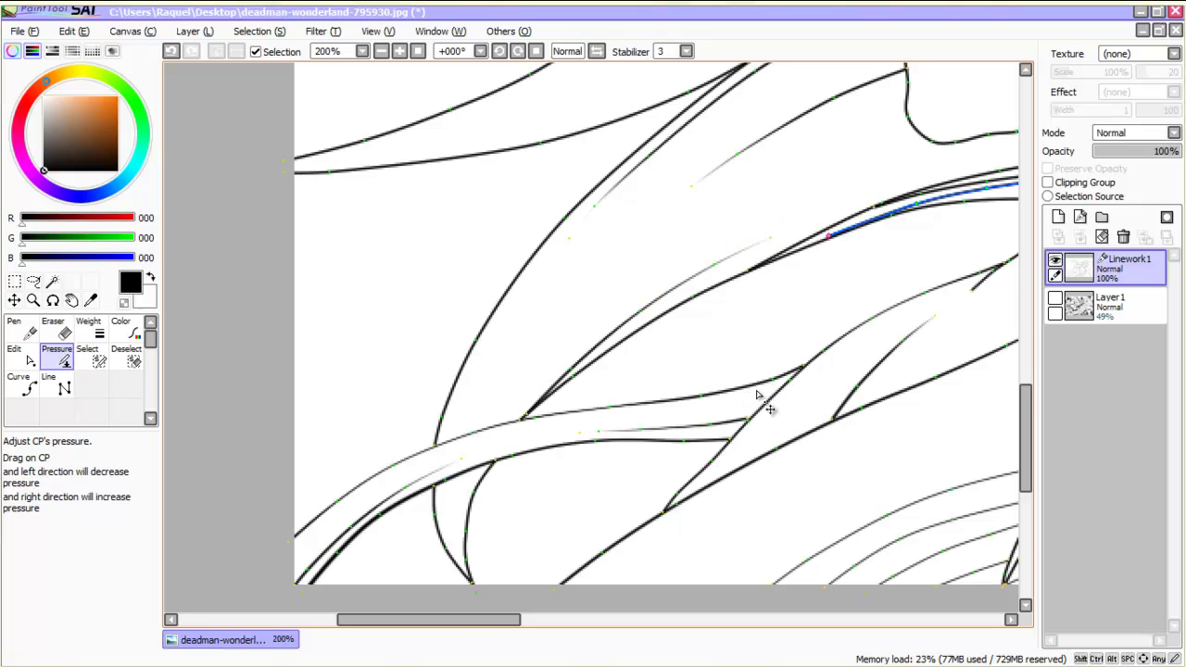
pyautogui.hscroll(3, 744, 399)
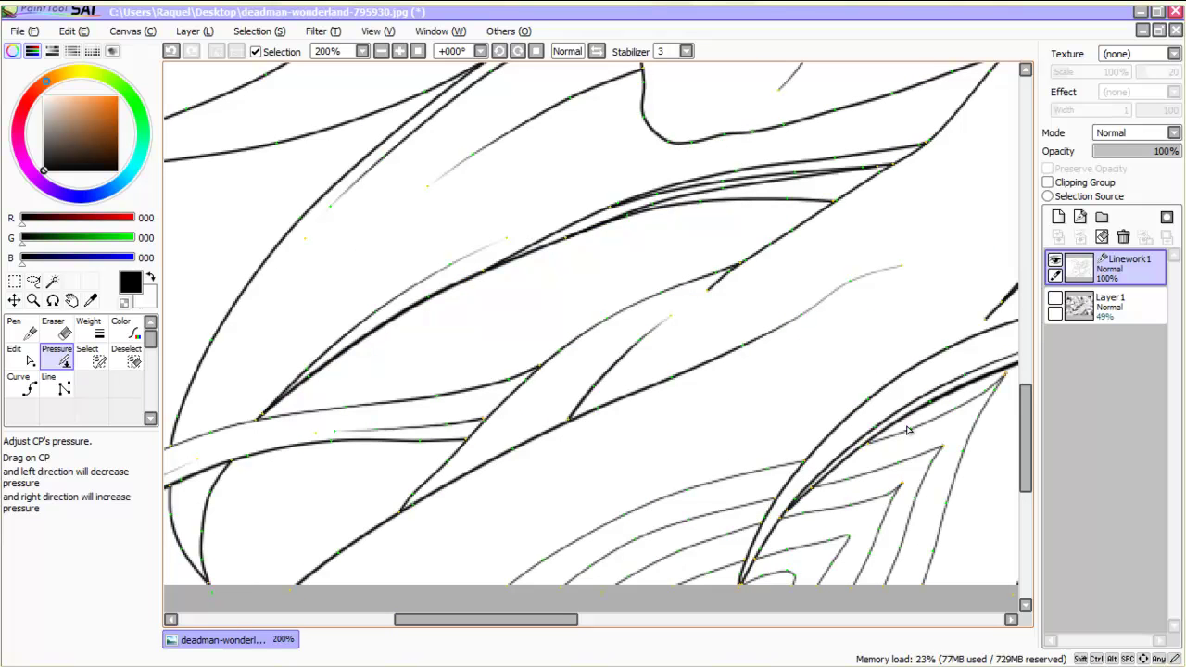
pyautogui.moveTo(970, 366); pyautogui.dragTo(986, 342)
pyautogui.moveTo(627, 214); pyautogui.dragTo(652, 204)
pyautogui.moveTo(723, 187); pyautogui.dragTo(762, 185)
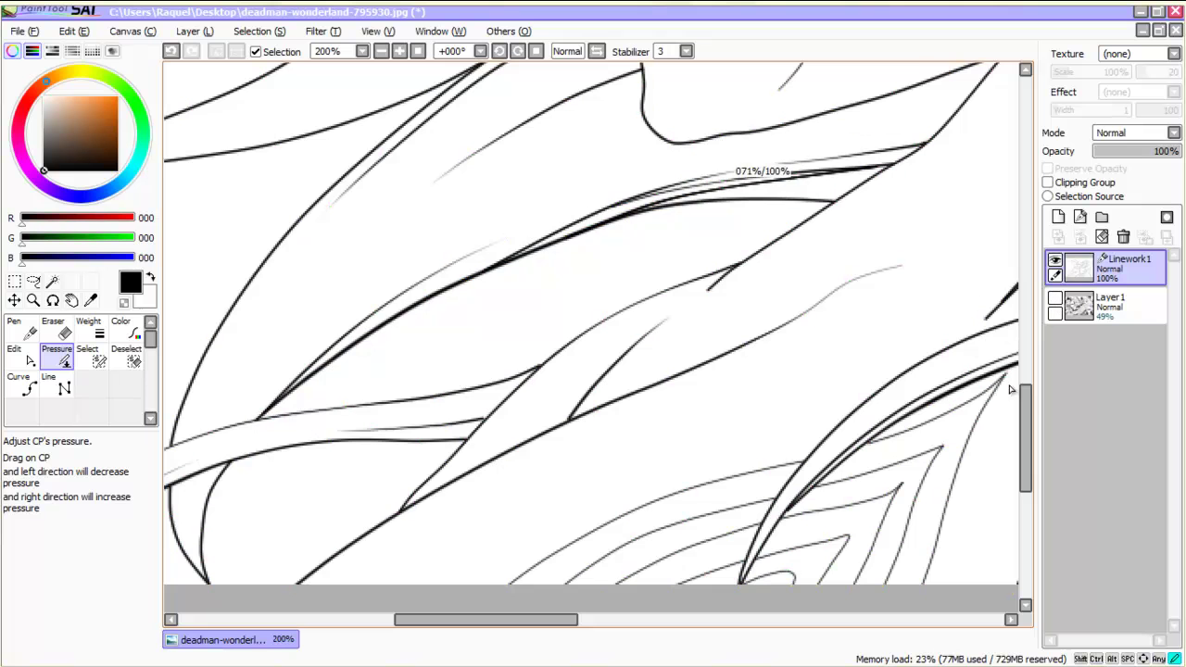
# Step: Taper the hair line meeting the crossing lock and thin the inner line of the curved lock above the nested curves
pyautogui.hscroll(3, 963, 268)
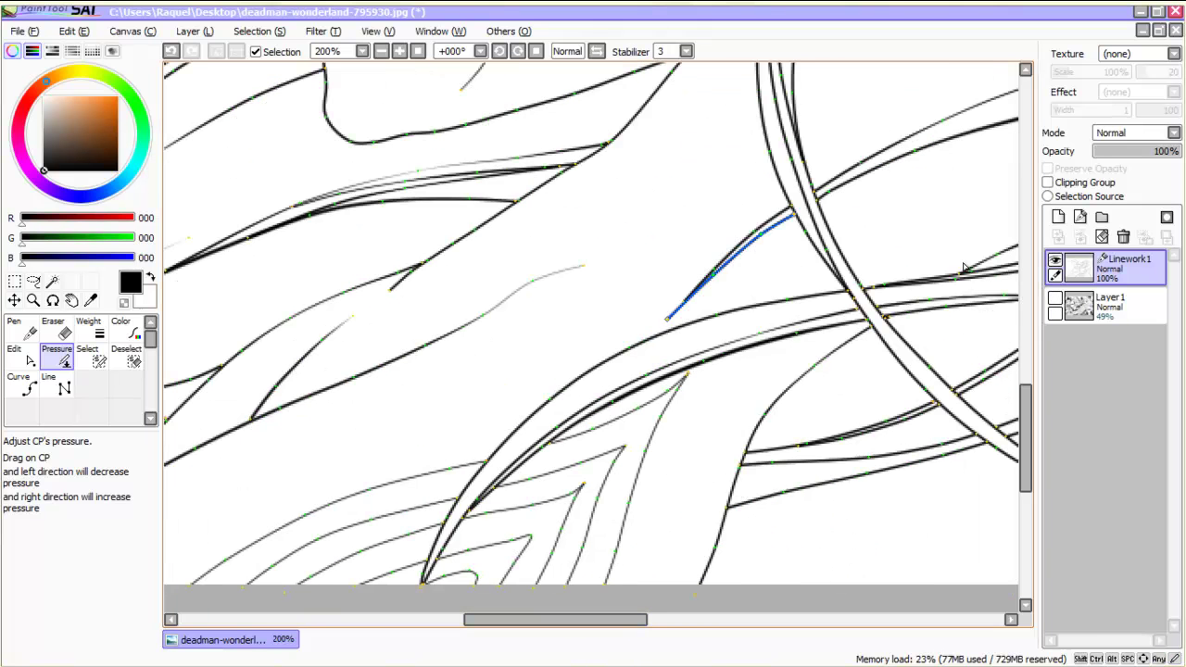
pyautogui.moveTo(967, 229); pyautogui.dragTo(918, 337)
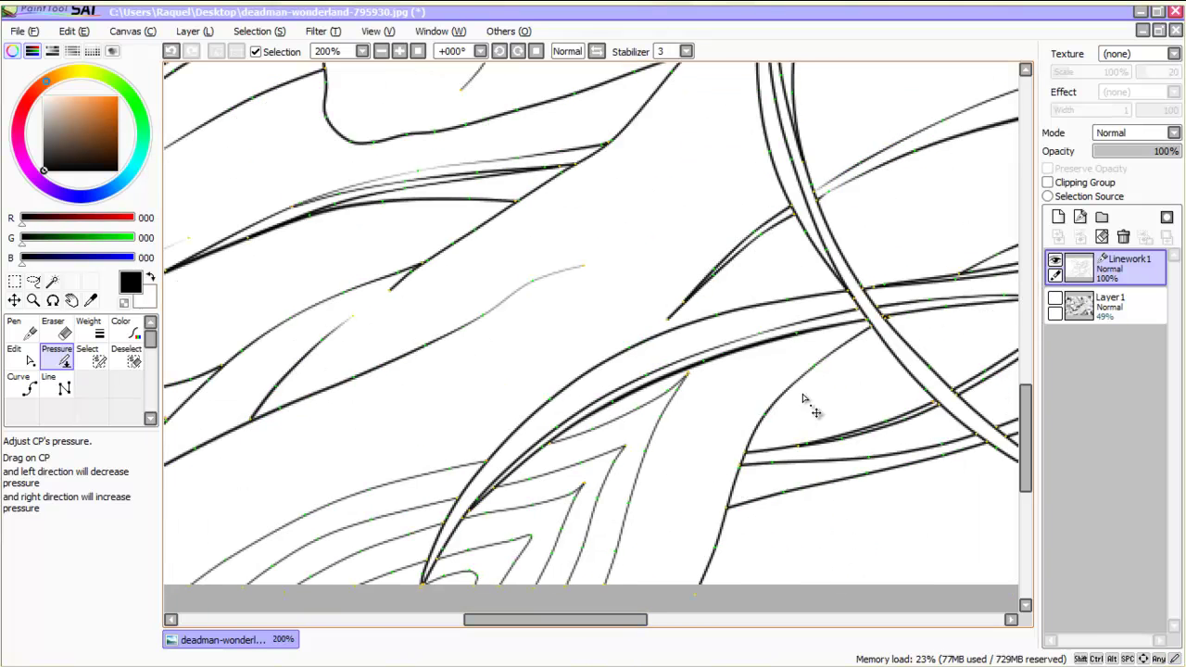
pyautogui.hscroll(-2, 929, 271)
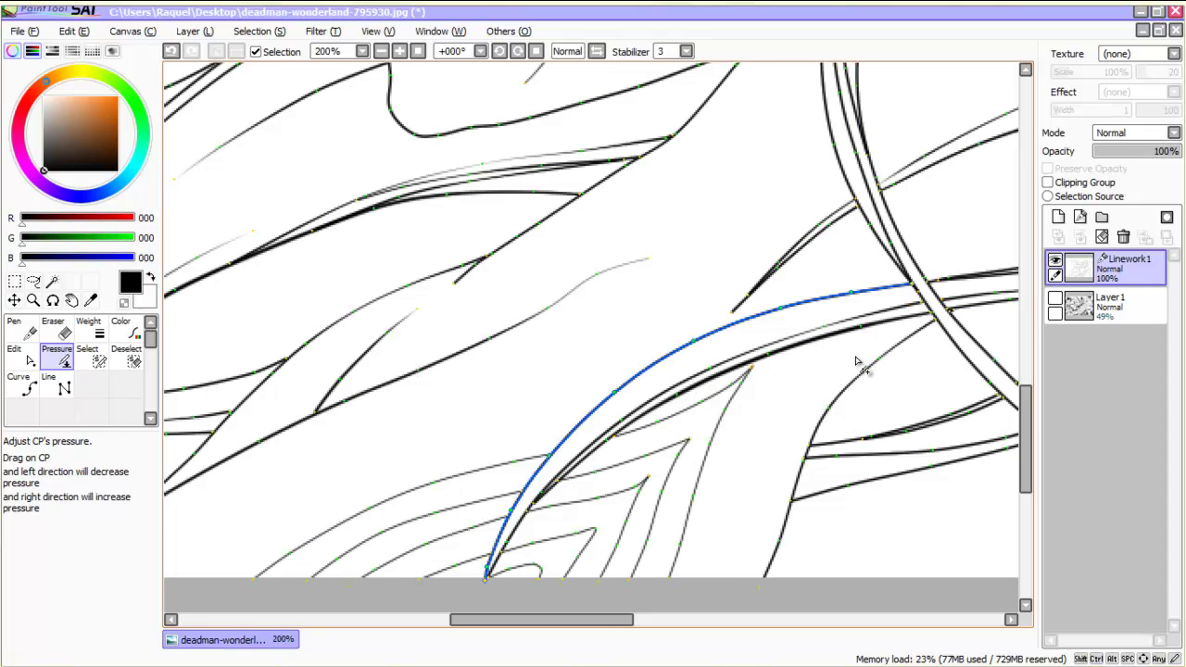
pyautogui.scroll(-1, 795, 408)
pyautogui.scroll(1, 788, 410)
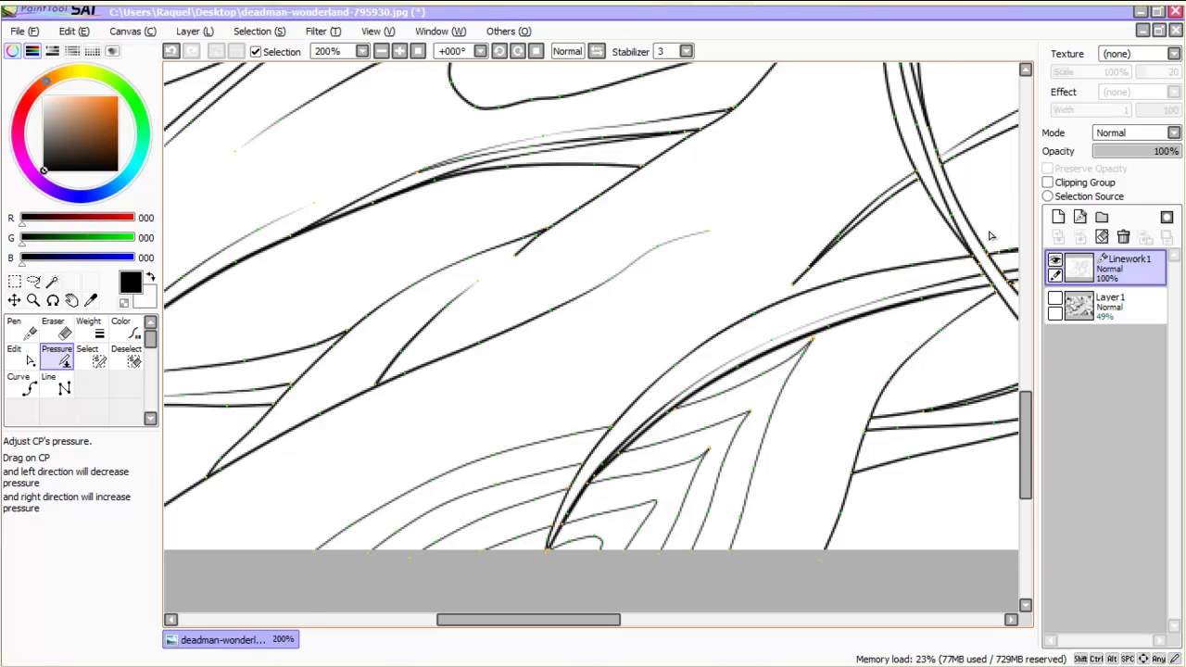
pyautogui.scroll(-2, 990, 205)
pyautogui.scroll(2, 979, 218)
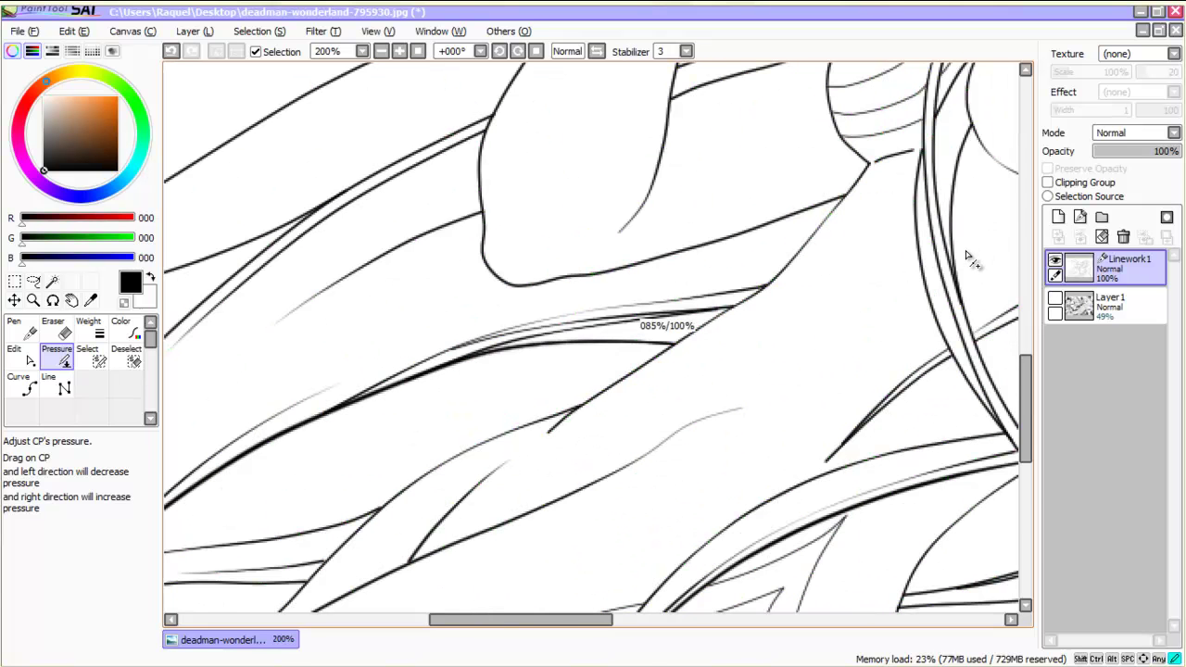
# Step: Thin the underside line of the bent arm and thicken the corner at the elbow
pyautogui.moveTo(790, 214); pyautogui.dragTo(733, 214)
pyautogui.moveTo(674, 252); pyautogui.dragTo(639, 252)
pyautogui.moveTo(511, 284); pyautogui.dragTo(507, 284)
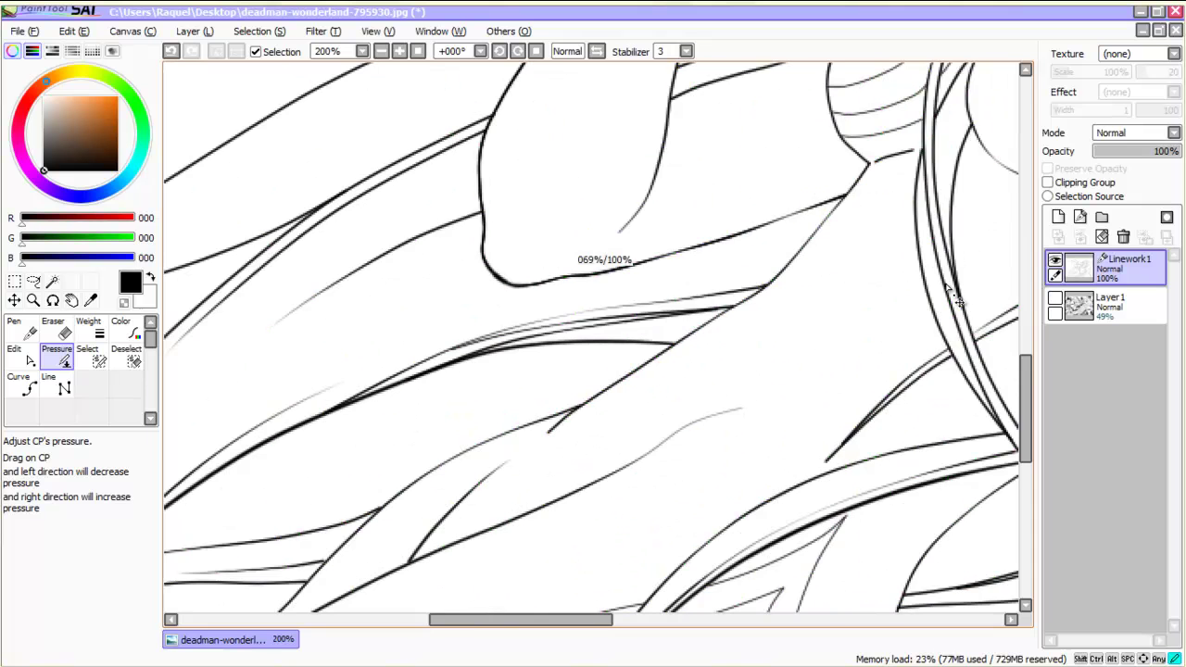
pyautogui.scroll(1, 956, 301)
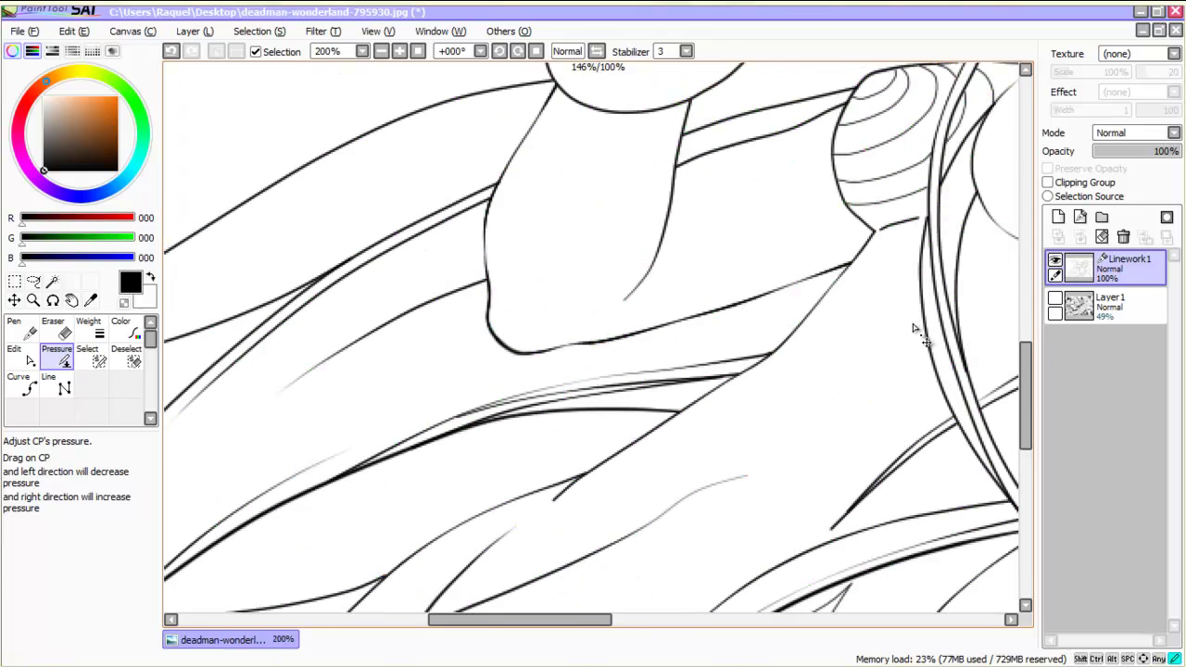
# Step: Thin the long inner hair line on the side of the head nearest the outstretched arm
pyautogui.scroll(-4, 1030, 352)
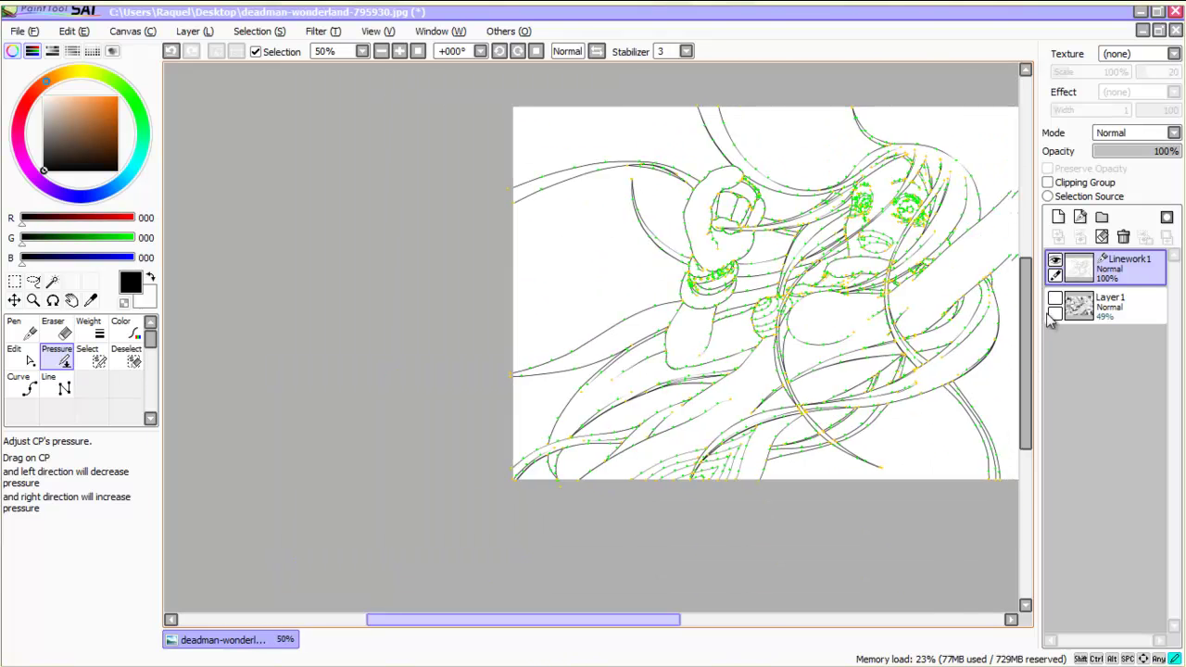
pyautogui.scroll(4, 1053, 308)
pyautogui.click(1055, 308)
pyautogui.scroll(-4, 1054, 308)
pyautogui.moveTo(1021, 331); pyautogui.dragTo(1015, 291)
pyautogui.scroll(4, 1015, 290)
pyautogui.click(1107, 269)
pyautogui.moveTo(764, 107)
pyautogui.mouseDown()
pyautogui.moveTo(746, 108)
pyautogui.moveTo(749, 130)
pyautogui.mouseUp()
pyautogui.moveTo(757, 243); pyautogui.dragTo(745, 245)
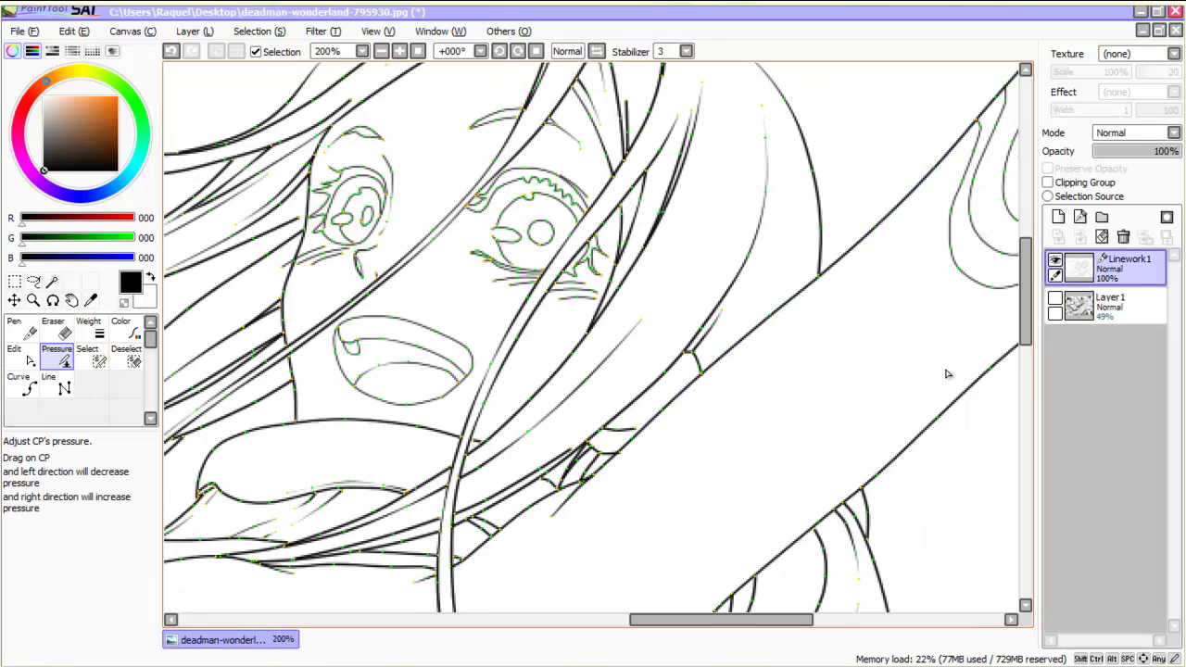
# Step: Adjust the pressure of the hair lines at the crown and of the strands beside the far eye
pyautogui.hotkey('ctrl', '-')
pyautogui.moveTo(709, 87); pyautogui.dragTo(718, 87)
pyautogui.moveTo(485, 171); pyautogui.dragTo(473, 188)
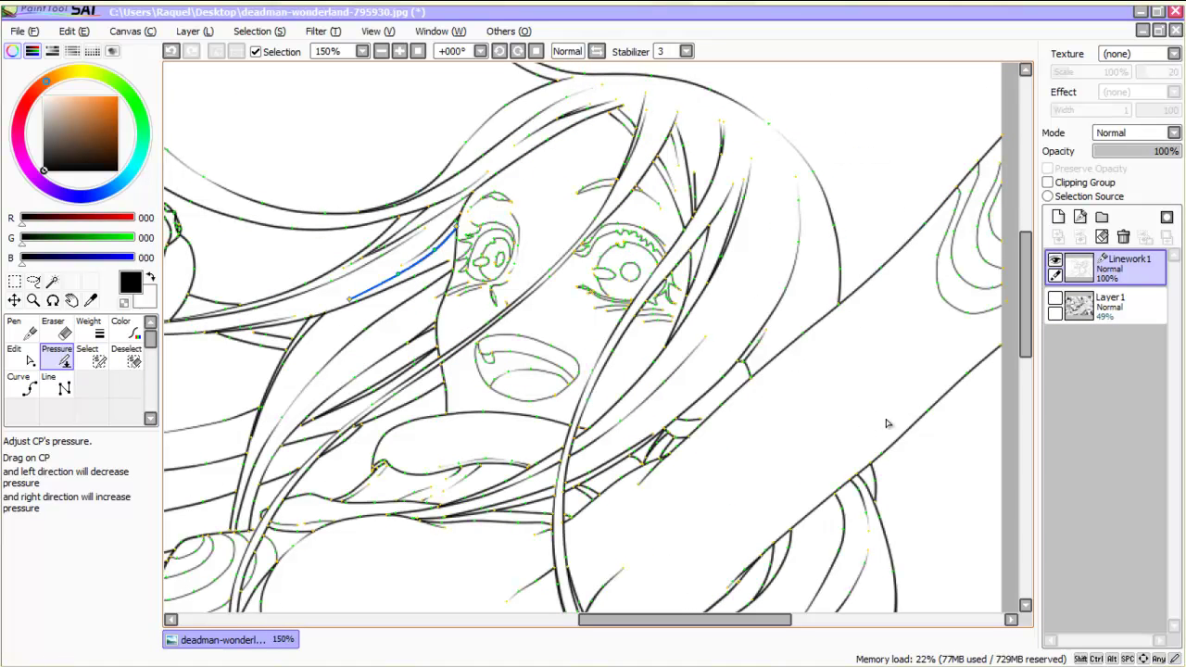
pyautogui.click(369, 321)
pyautogui.click(323, 316)
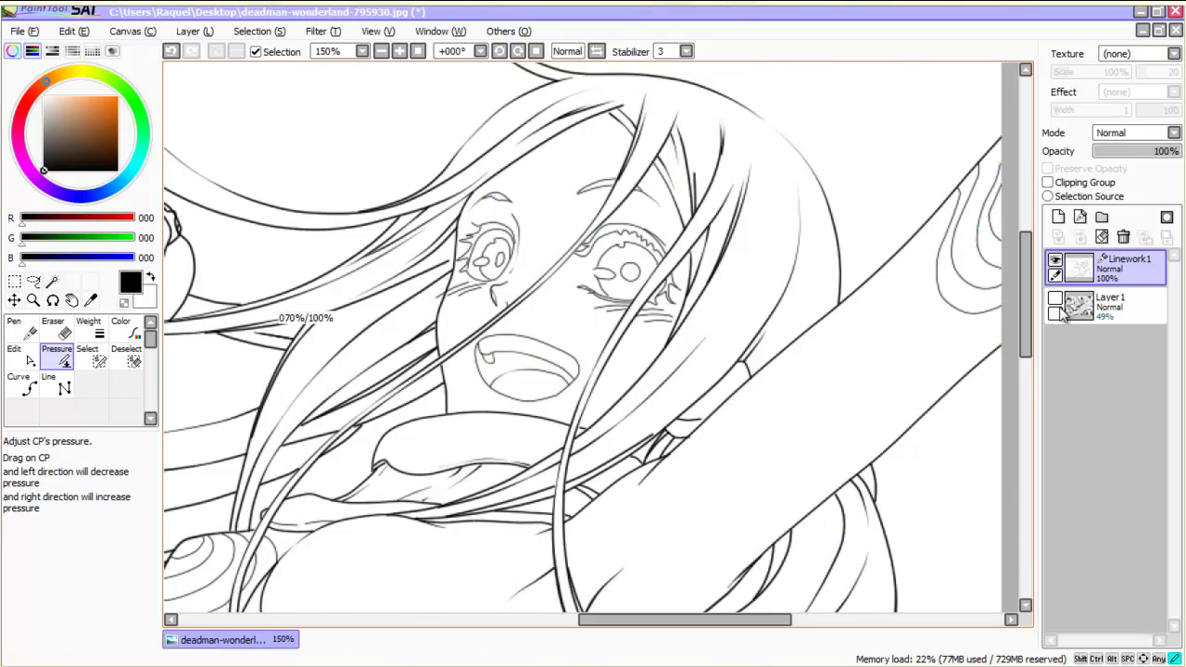
# Step: Reduce the pressure along the hair lines between the wristband and the hanging lock
pyautogui.moveTo(614, 620); pyautogui.dragTo(541, 620)
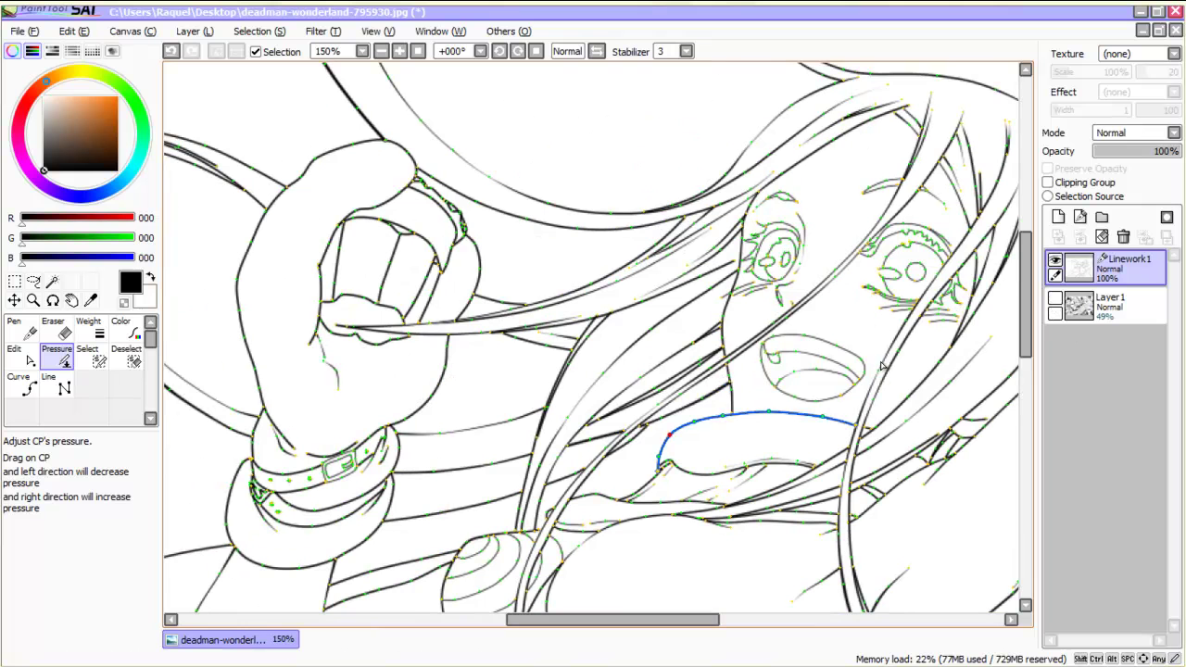
pyautogui.moveTo(904, 317); pyautogui.dragTo(872, 321)
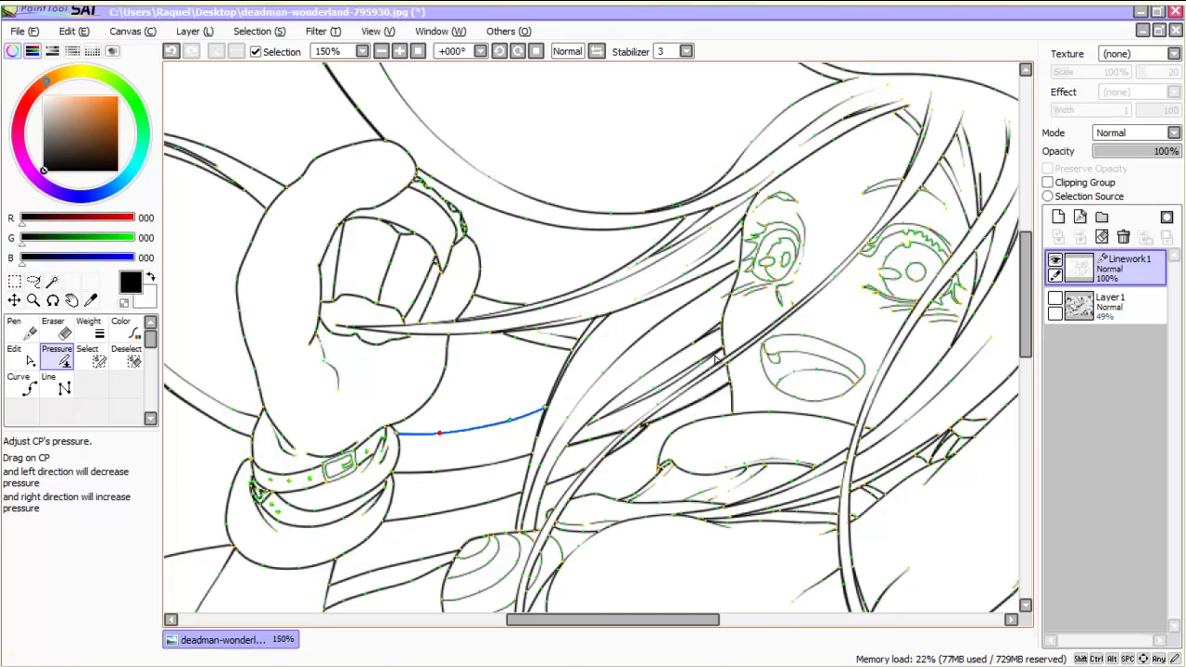
pyautogui.moveTo(635, 382); pyautogui.dragTo(621, 389)
pyautogui.scroll(-2, 602, 396)
pyautogui.scroll(2, 554, 413)
pyautogui.moveTo(533, 423); pyautogui.dragTo(519, 429)
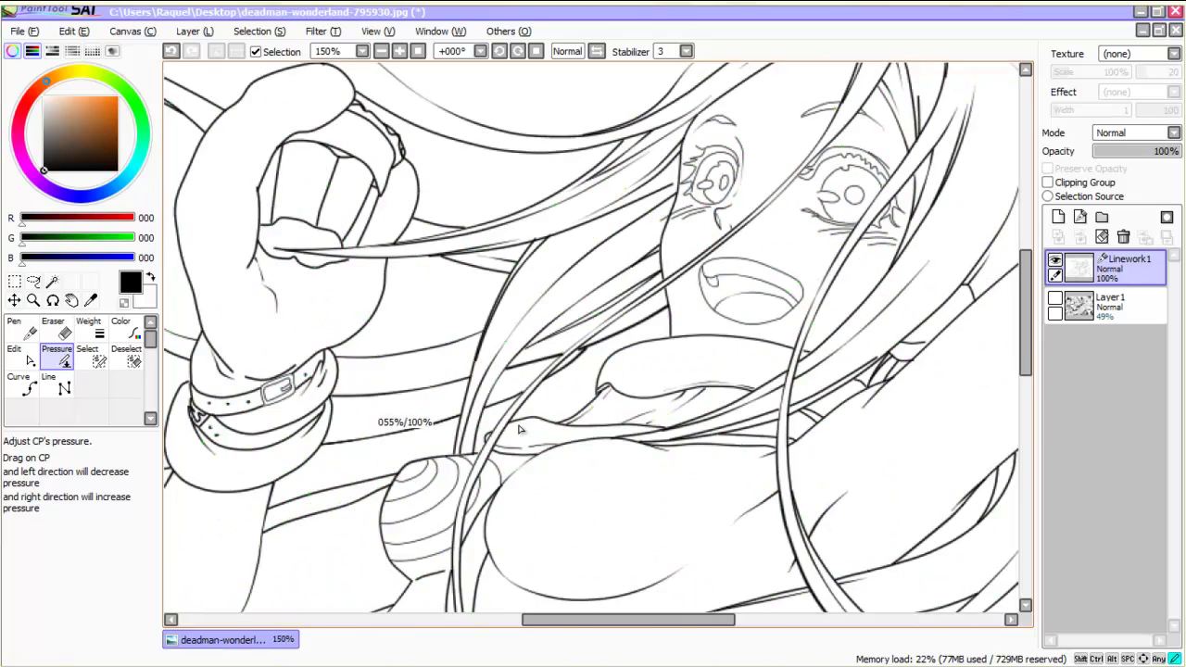
# Step: Thicken the lower line and outer curve of the hair lock sweeping from the elbow toward the canvas's left edge
pyautogui.moveTo(628, 620); pyautogui.dragTo(525, 620)
pyautogui.moveTo(1026, 313); pyautogui.dragTo(1026, 367)
pyautogui.moveTo(524, 620); pyautogui.dragTo(445, 620)
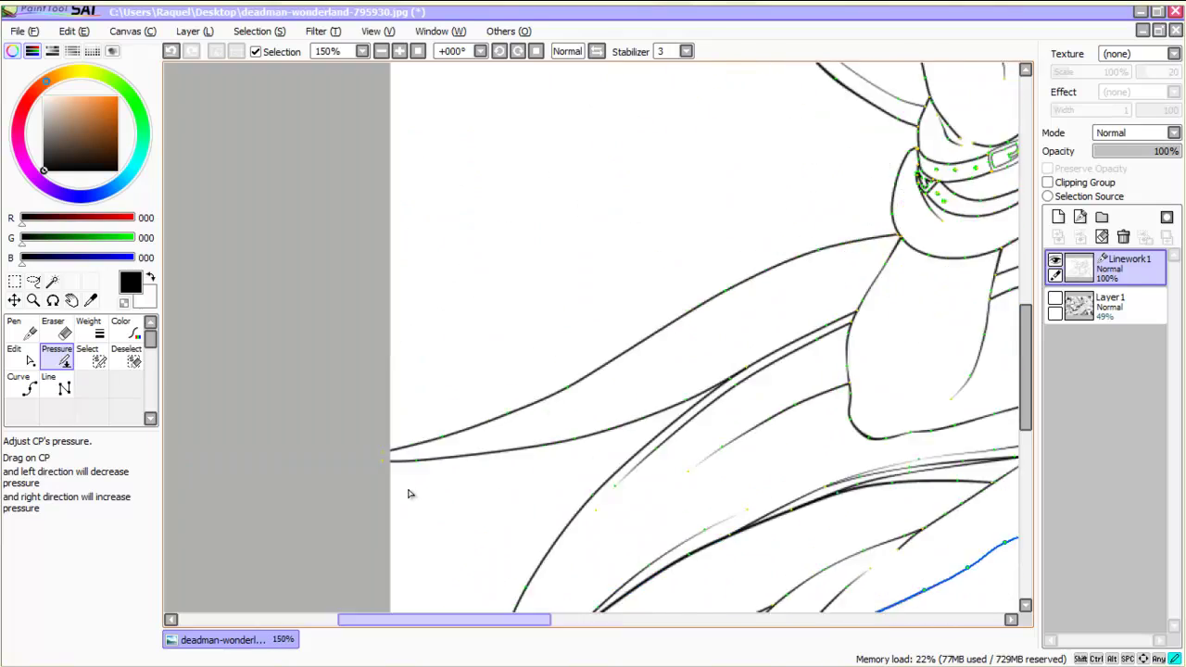
pyautogui.moveTo(826, 325); pyautogui.dragTo(899, 291)
pyautogui.moveTo(593, 495); pyautogui.dragTo(634, 479)
pyautogui.moveTo(730, 378); pyautogui.dragTo(727, 384)
pyautogui.moveTo(889, 324); pyautogui.dragTo(878, 327)
# Step: Thin the middle of the long upper hair line running from the wristband to the canvas's left edge
pyautogui.moveTo(724, 291); pyautogui.dragTo(681, 299)
pyautogui.moveTo(818, 250); pyautogui.dragTo(783, 256)
pyautogui.moveTo(567, 387); pyautogui.dragTo(547, 391)
pyautogui.scroll(-2, 682, 452)
pyautogui.scroll(2, 668, 493)
pyautogui.moveTo(778, 347); pyautogui.dragTo(779, 257)
pyautogui.moveTo(870, 180); pyautogui.dragTo(749, 359)
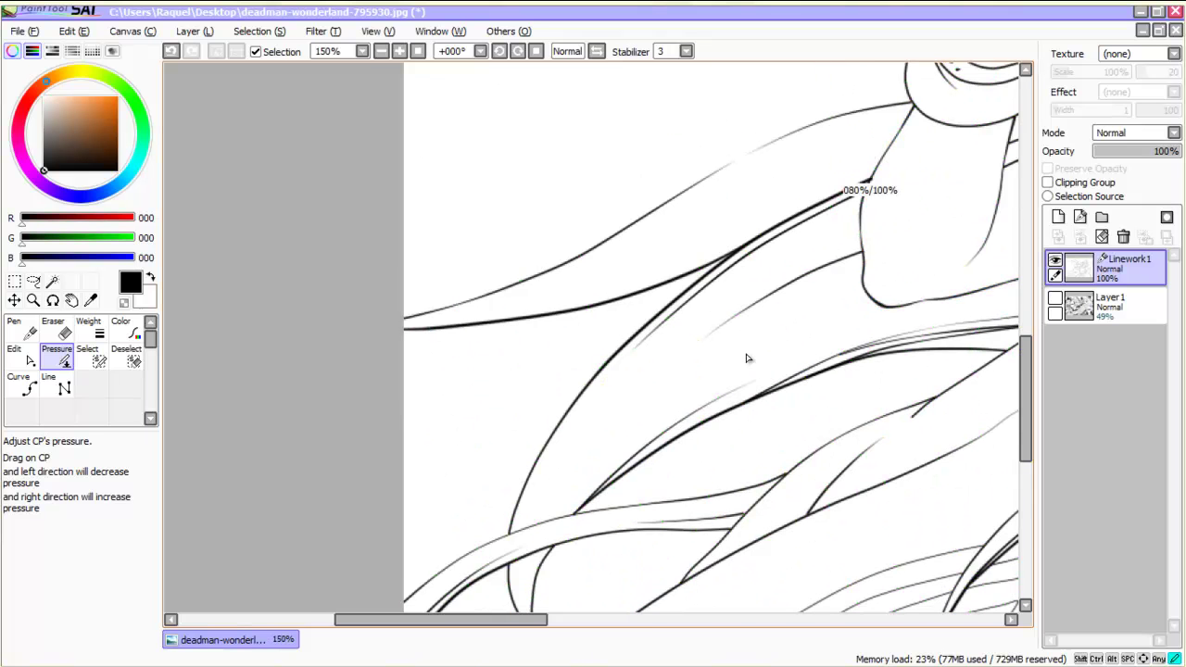
# Step: Taper the short hair tip below the forearm and the lower end of the long outer curve on the left
pyautogui.scroll(-2, 720, 362)
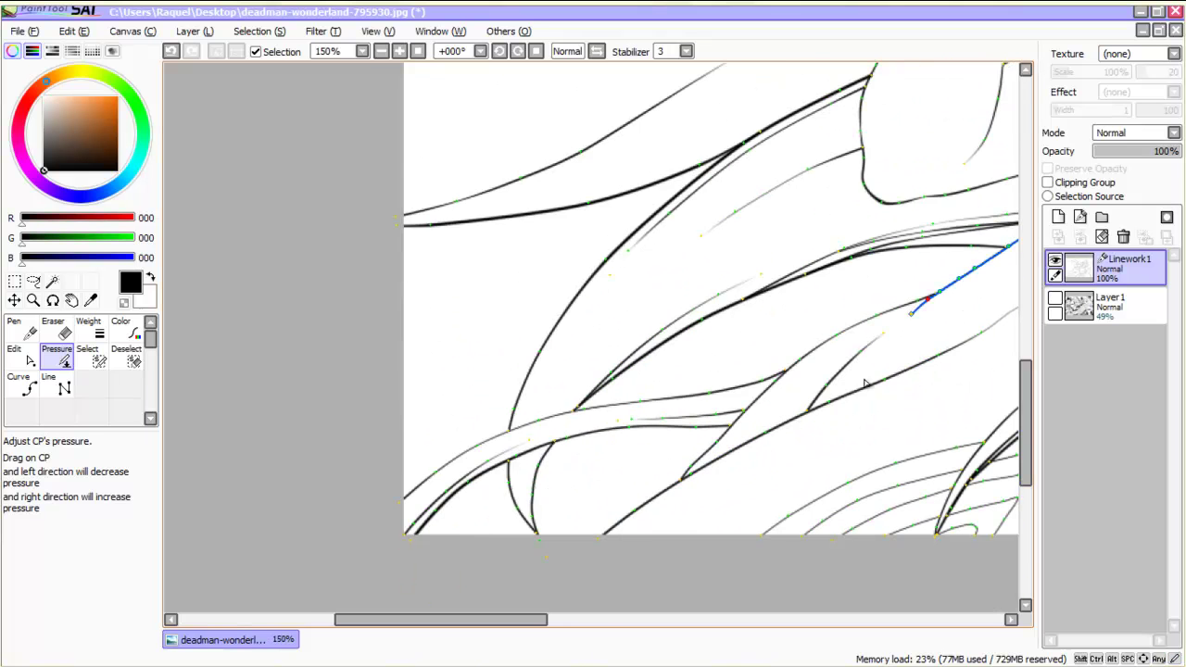
pyautogui.moveTo(876, 387); pyautogui.dragTo(831, 389)
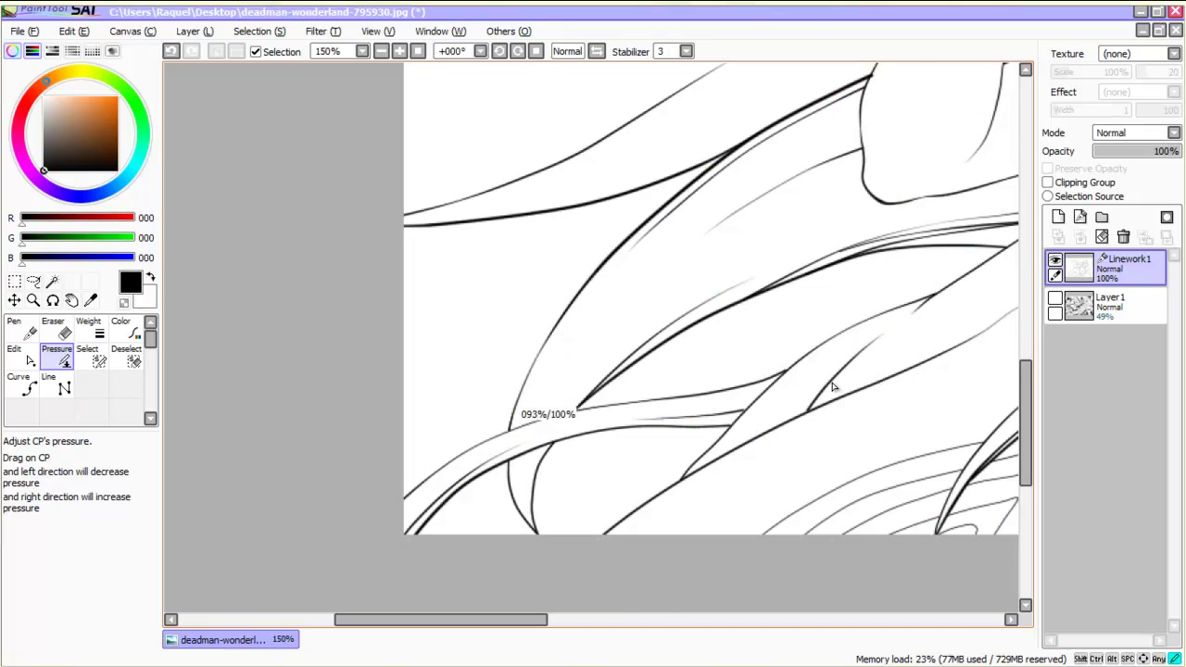
pyautogui.press('-')
pyautogui.press('-')
pyautogui.scroll(-1, 827, 389)
pyautogui.scroll(2, 728, 399)
# Step: Thin stretches of the outstretched arm's outlines and the small lines where the hair meets it
pyautogui.moveTo(628, 416); pyautogui.dragTo(612, 420)
pyautogui.press('+')
pyautogui.press('+')
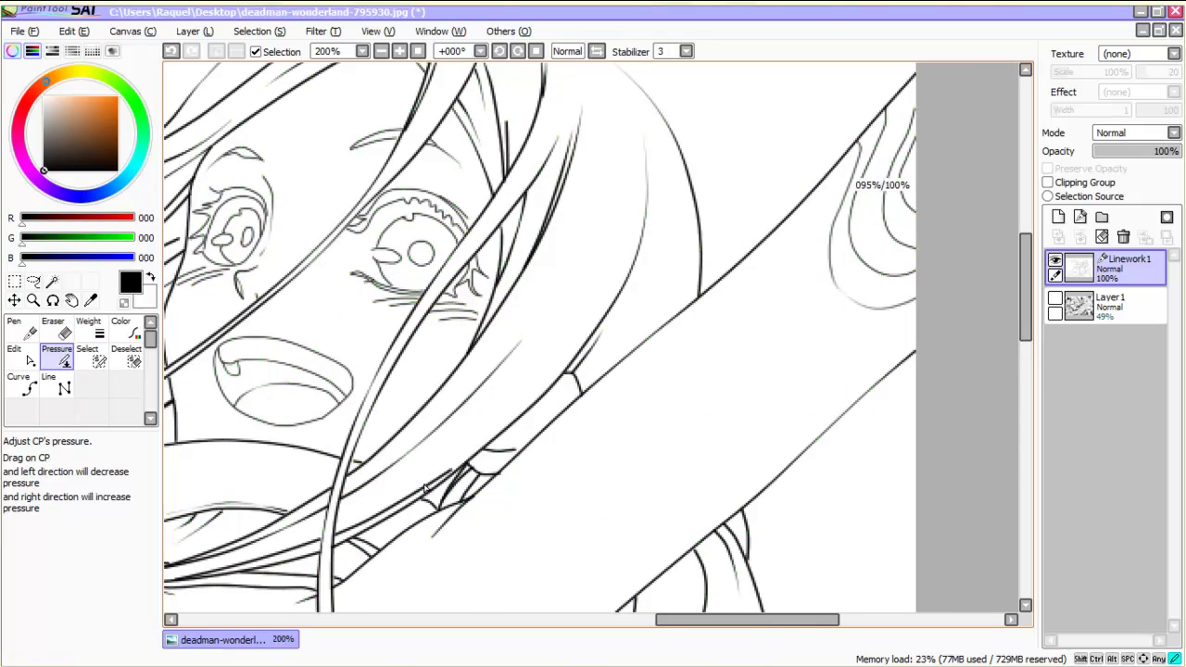
pyautogui.press('-')
pyautogui.press('-')
pyautogui.press('+')
pyautogui.press('+')
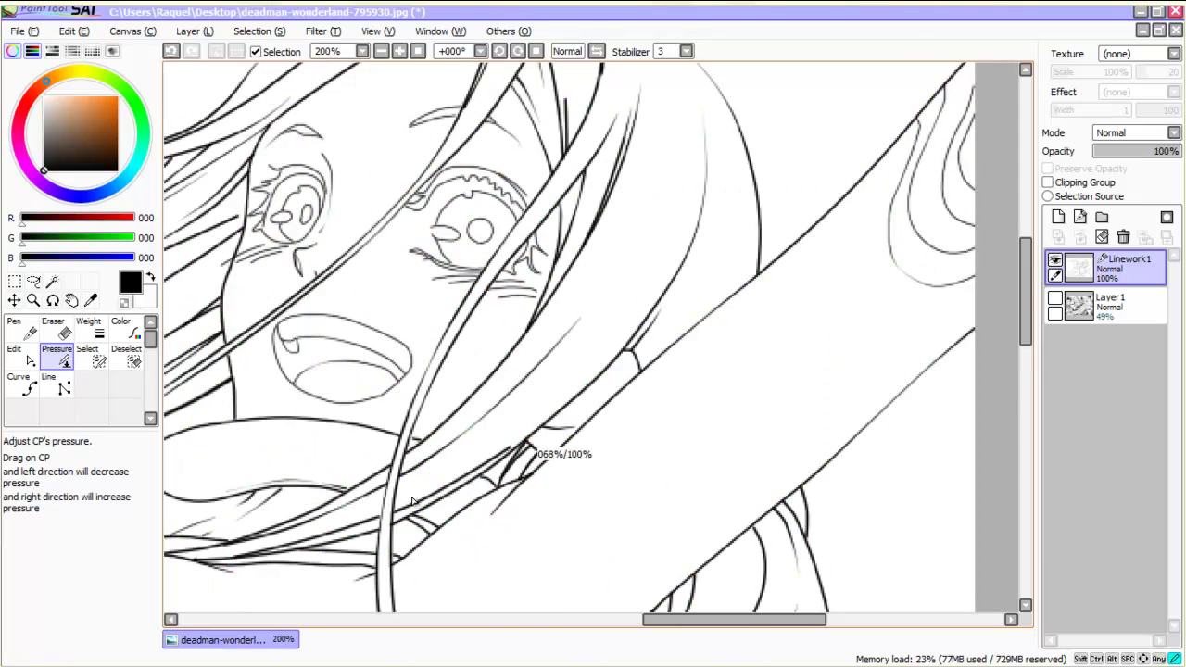
pyautogui.moveTo(511, 448); pyautogui.dragTo(482, 456)
pyautogui.scroll(-2, 320, 542)
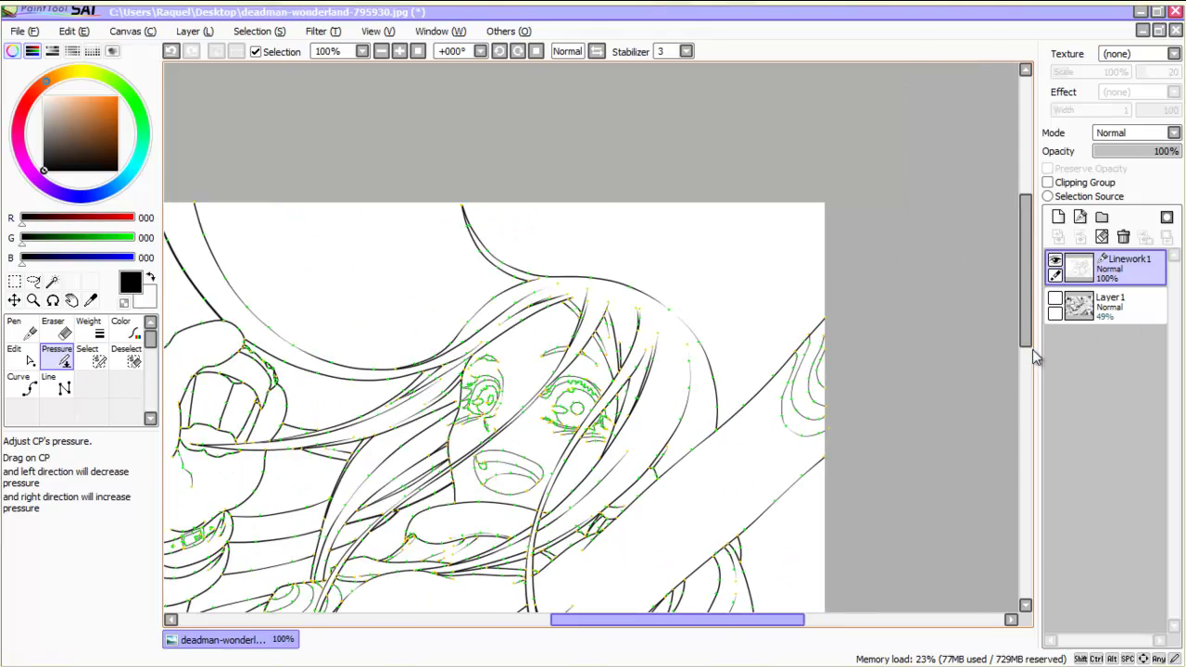
# Step: Thicken the outer edge of the hanging lock near the canvas's lower-right corner and thin its middle line
pyautogui.moveTo(1027, 290); pyautogui.dragTo(1026, 367)
pyautogui.press('+')
pyautogui.press('-')
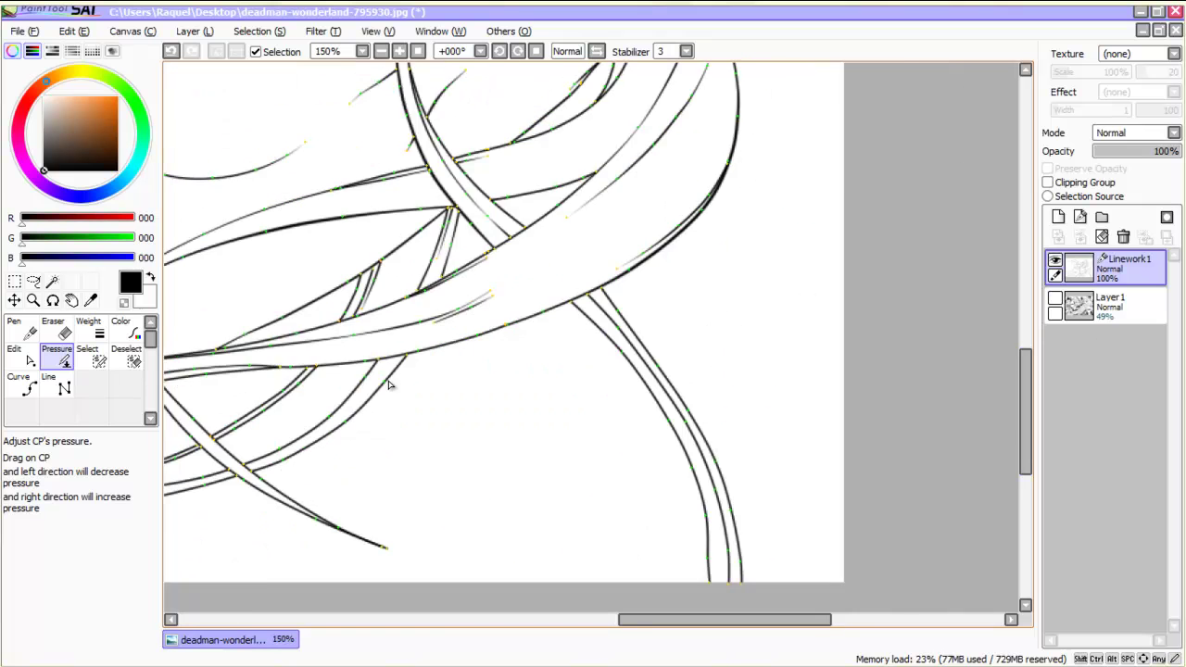
pyautogui.press('+')
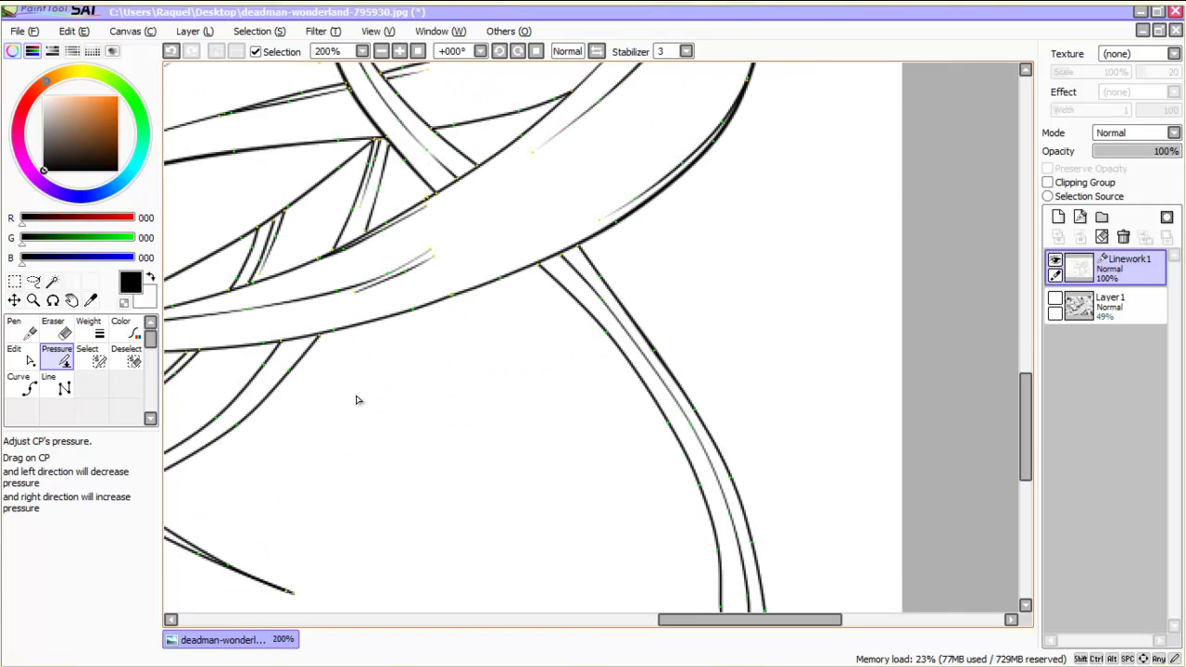
pyautogui.moveTo(730, 477); pyautogui.dragTo(752, 475)
pyautogui.moveTo(694, 408); pyautogui.dragTo(717, 408)
pyautogui.moveTo(654, 351); pyautogui.dragTo(619, 330)
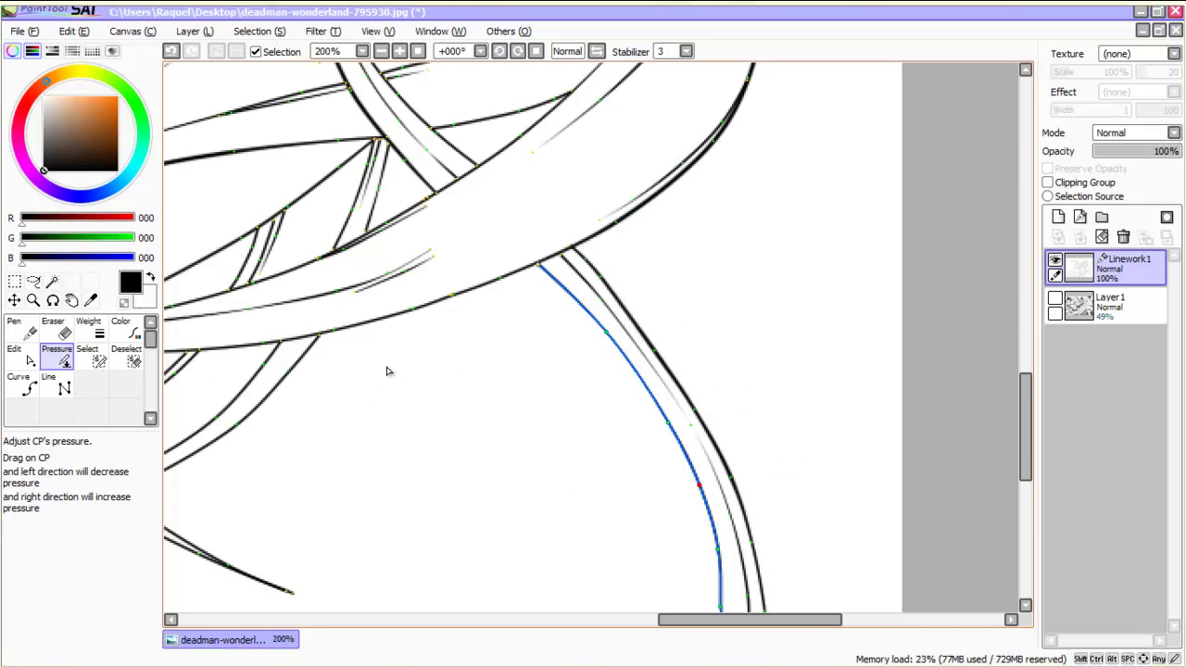
# Step: Examine the line weights along the lower hair strands, the torso and the collar
pyautogui.scroll(-2, 371, 389)
pyautogui.scroll(1, 356, 397)
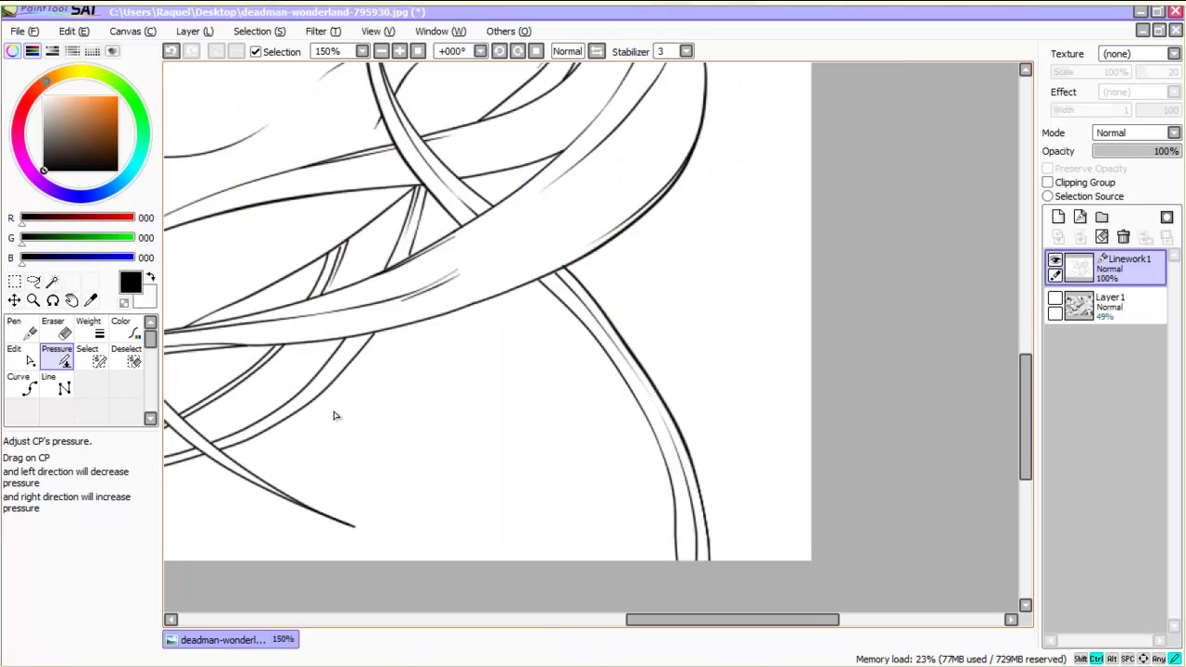
pyautogui.scroll(-2, 311, 435)
pyautogui.moveTo(661, 620); pyautogui.dragTo(600, 620)
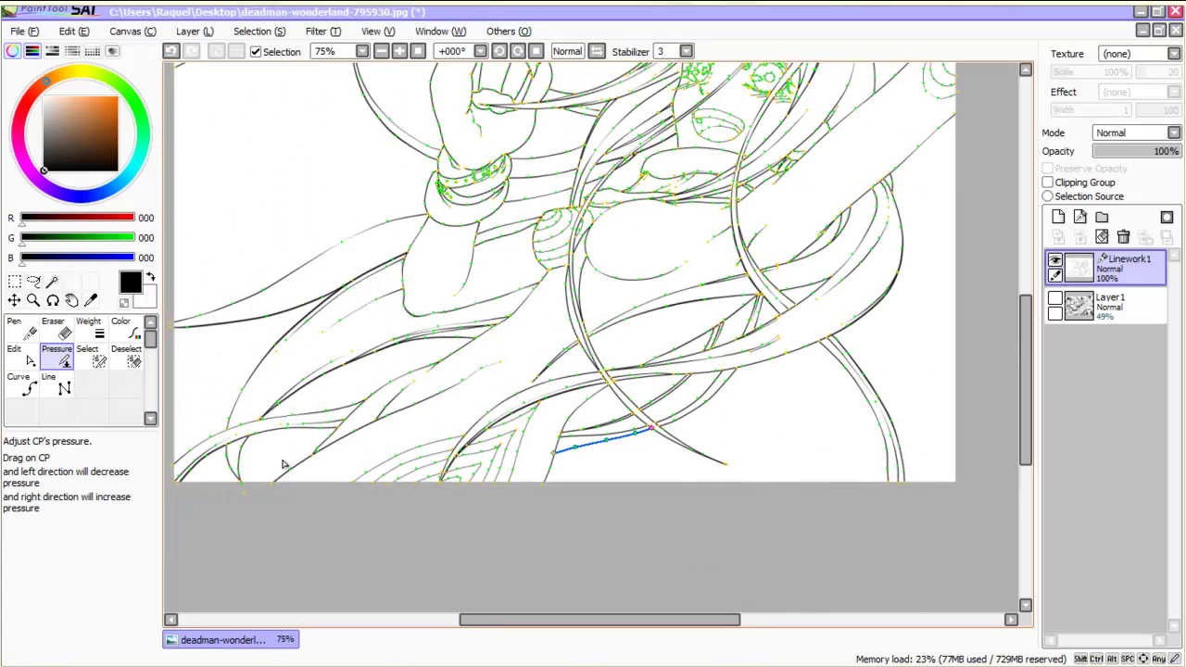
pyautogui.scroll(2, 284, 464)
pyautogui.moveTo(510, 146); pyautogui.dragTo(517, 207)
pyautogui.scroll(-1, 352, 398)
pyautogui.scroll(1, 352, 402)
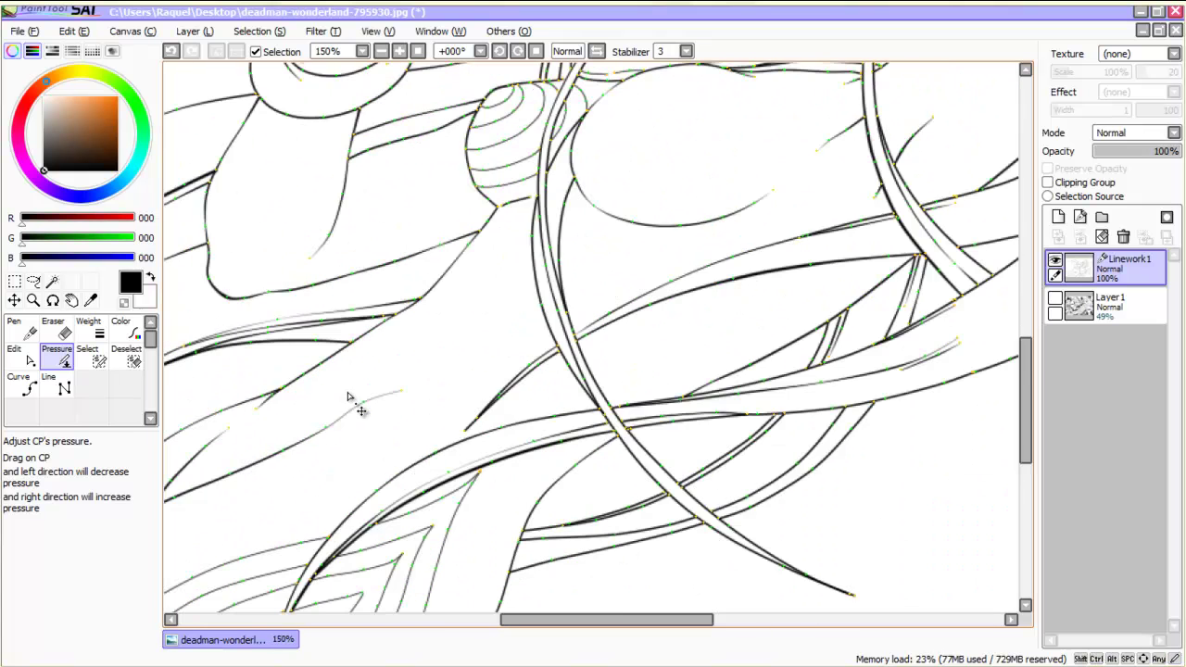
pyautogui.scroll(-1, 279, 474)
pyautogui.hscroll(-6, 282, 471)
pyautogui.hscroll(5, 283, 471)
pyautogui.scroll(3, 282, 472)
pyautogui.press('+')
pyautogui.press('+')
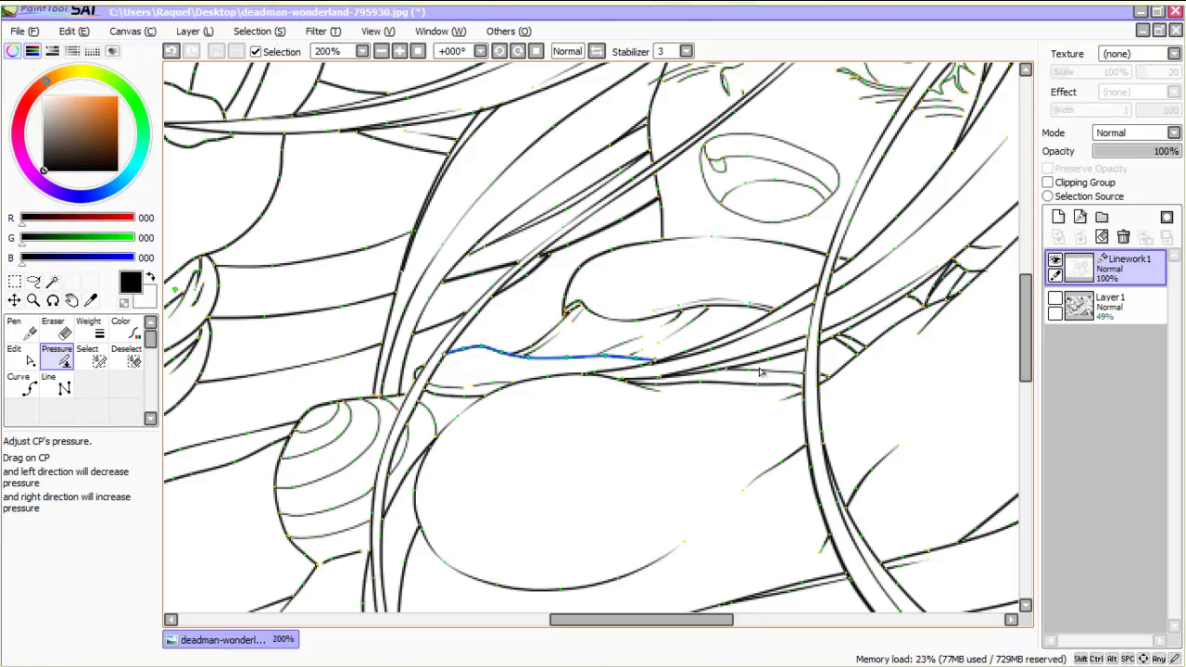
pyautogui.moveTo(764, 335); pyautogui.dragTo(766, 331)
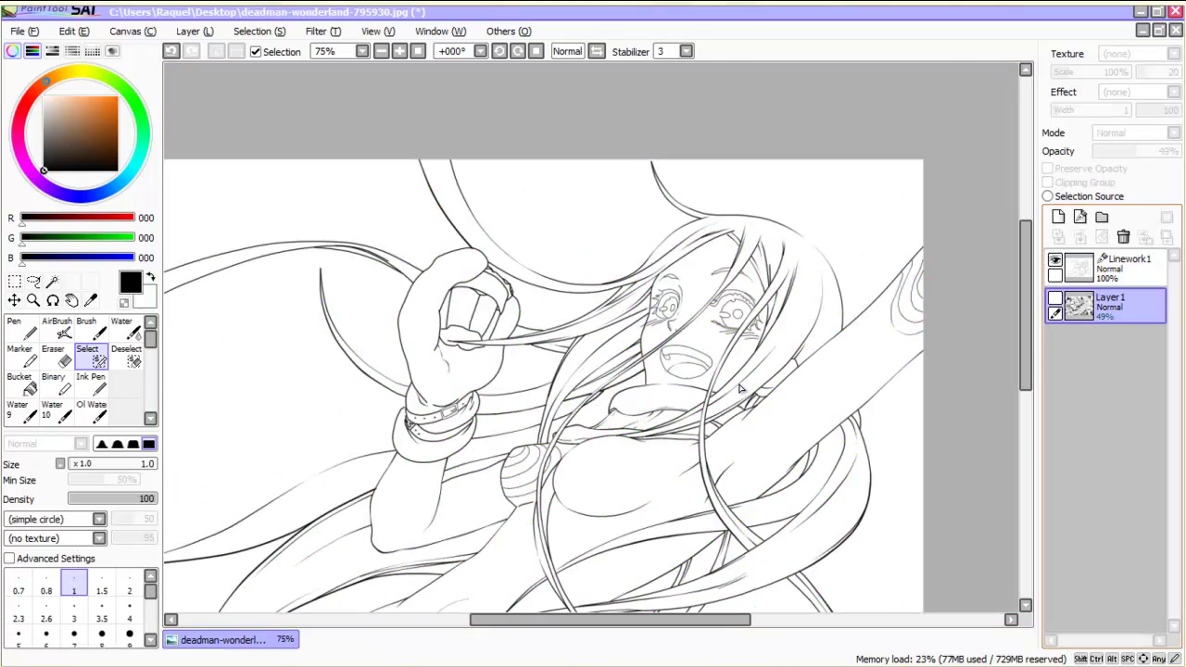
# Step: Thin the lower ends of the lines separating the fingers of the raised fist on Linework1
pyautogui.scroll(1, 738, 396)
pyautogui.scroll(-2, 720, 463)
pyautogui.scroll(2, 697, 462)
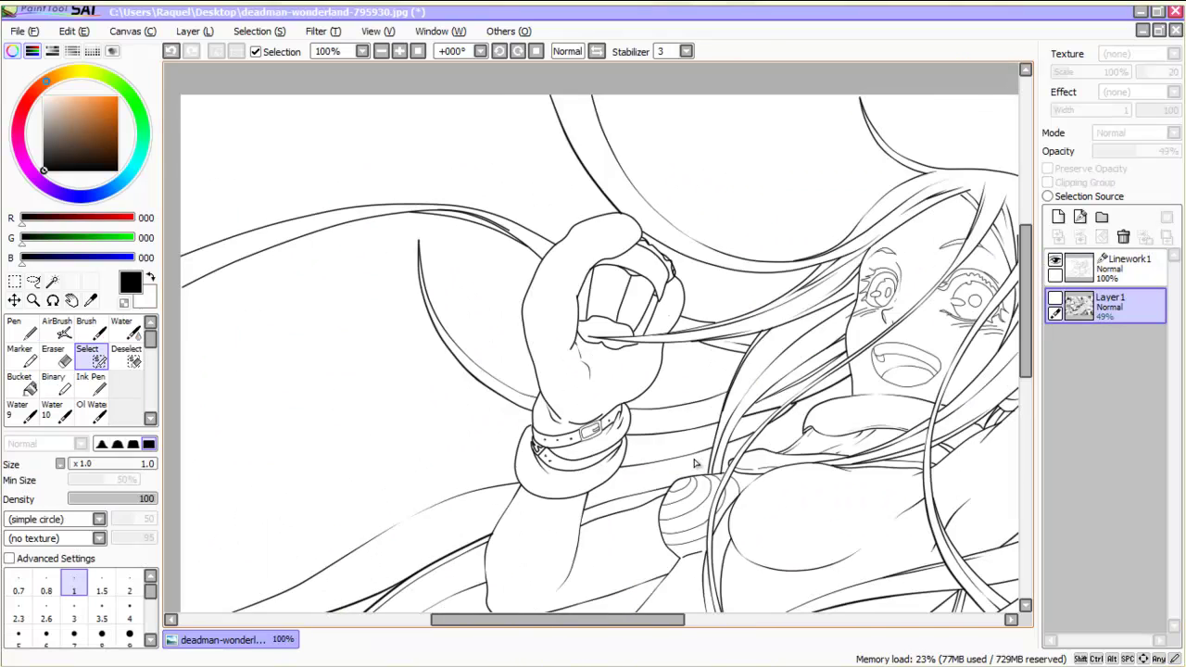
pyautogui.click(1054, 297)
pyautogui.scroll(2, 697, 461)
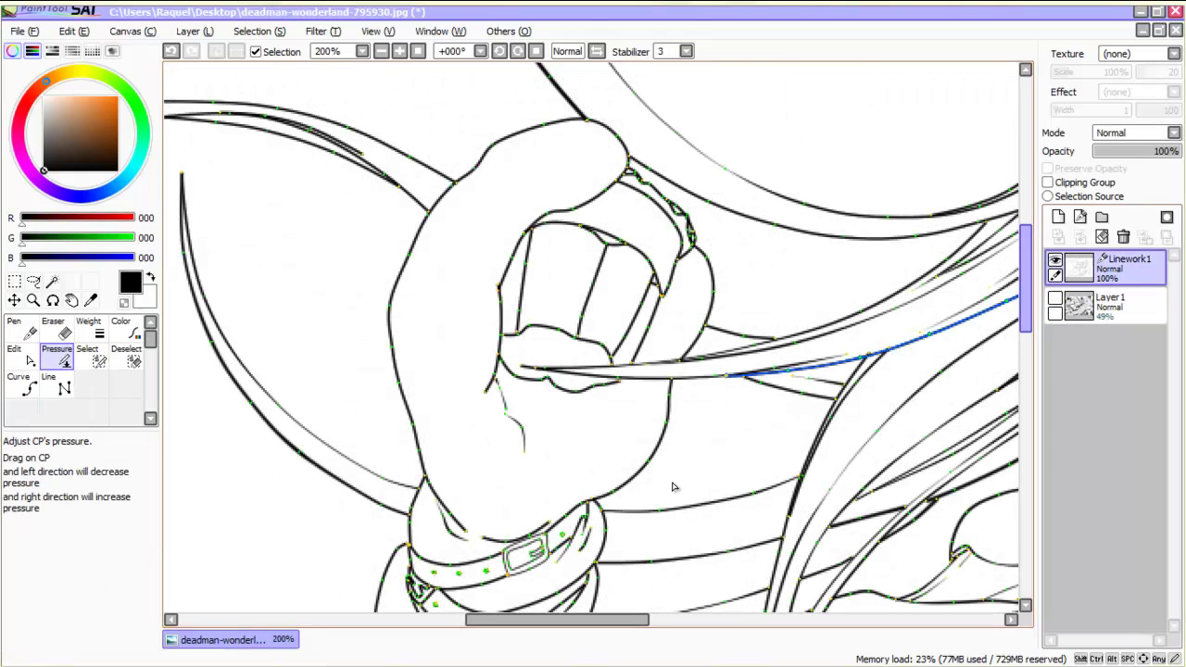
pyautogui.scroll(2, 649, 508)
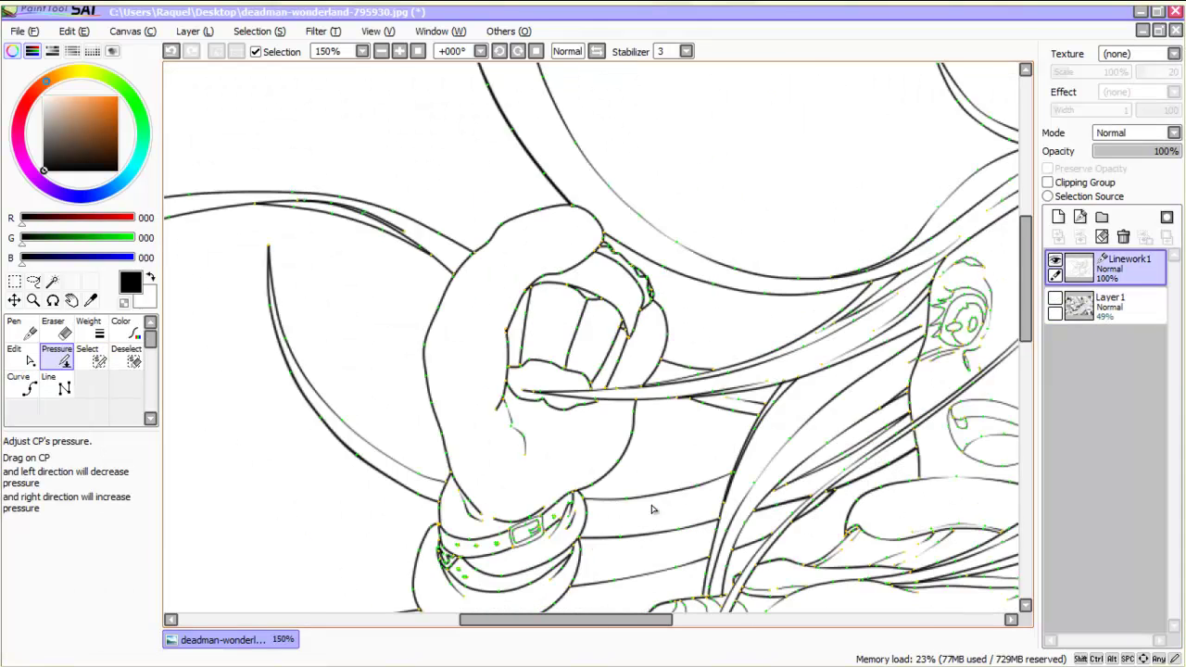
pyautogui.moveTo(556, 255); pyautogui.dragTo(519, 255)
pyautogui.moveTo(465, 251); pyautogui.dragTo(421, 251)
pyautogui.moveTo(478, 147); pyautogui.dragTo(451, 148)
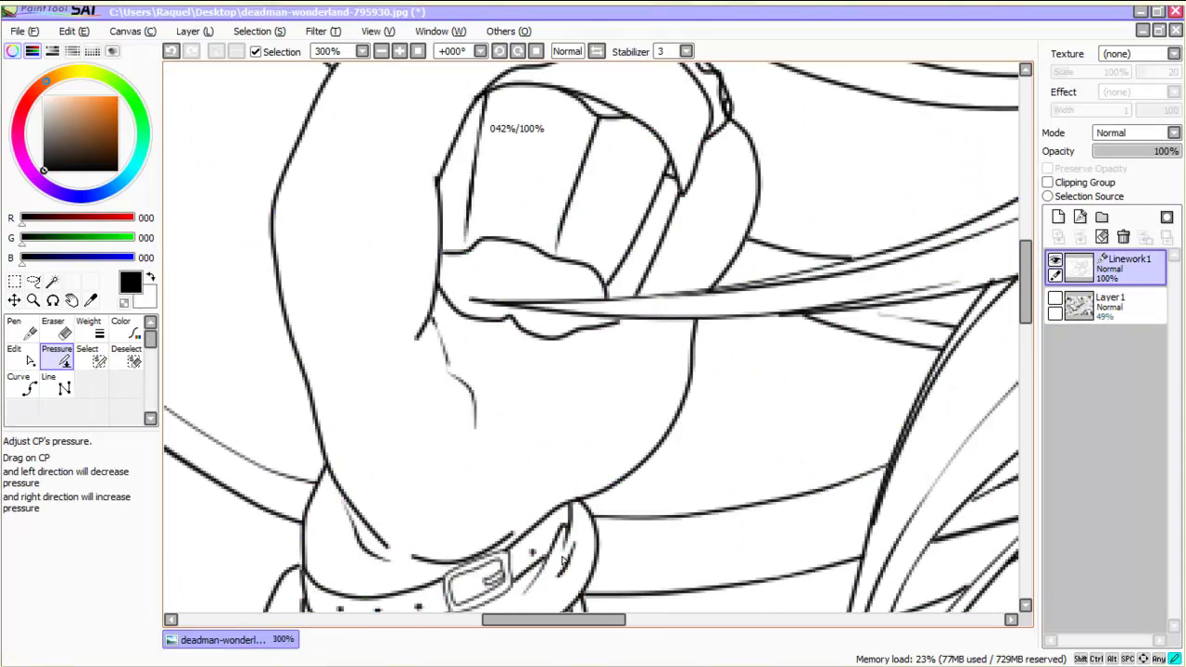
# Step: Thin the thumb and palm contours below the fingers, and thicken the curved line above the fingers
pyautogui.moveTo(483, 239); pyautogui.dragTo(435, 239)
pyautogui.moveTo(553, 338); pyautogui.dragTo(505, 338)
pyautogui.moveTo(461, 313); pyautogui.dragTo(412, 313)
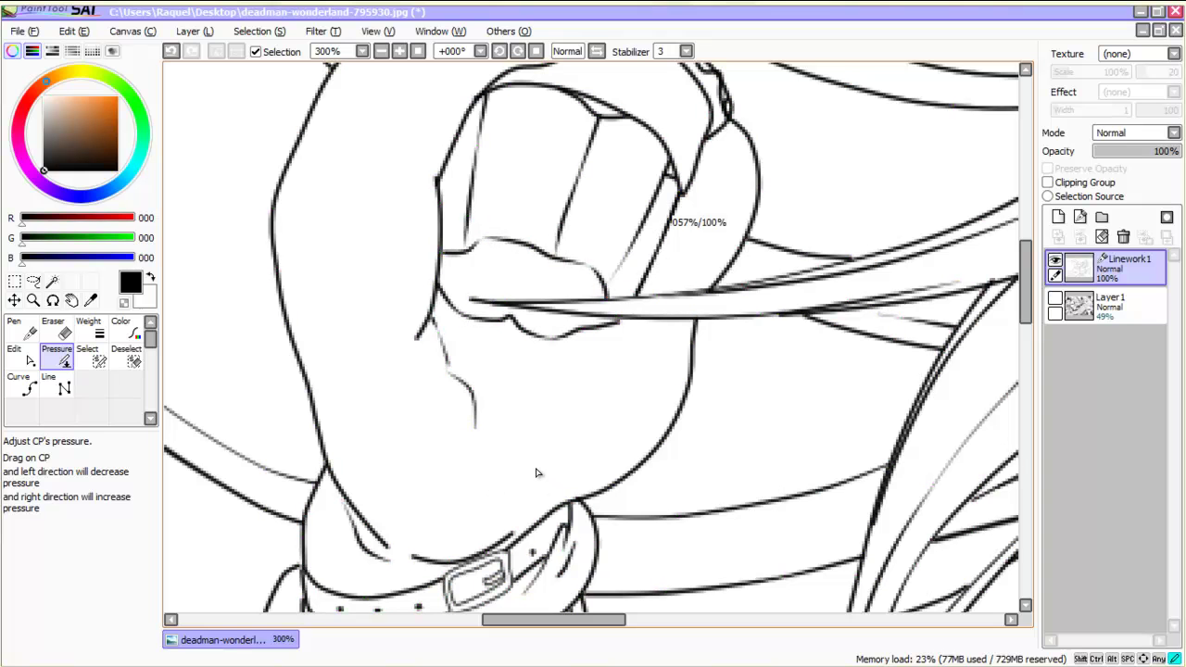
pyautogui.moveTo(627, 115); pyautogui.dragTo(681, 116)
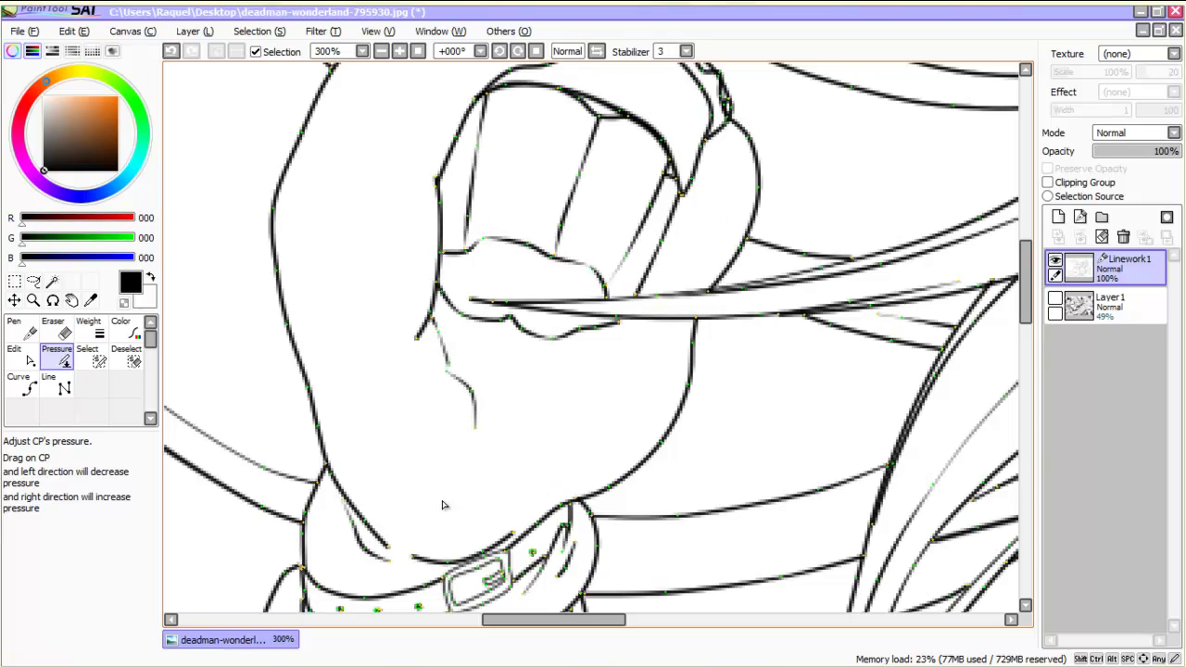
# Step: Adjust the weight of the outer knuckle line and thicken the palm's inner edge beside the fingers
pyautogui.scroll(-2, 399, 513)
pyautogui.scroll(2, 396, 511)
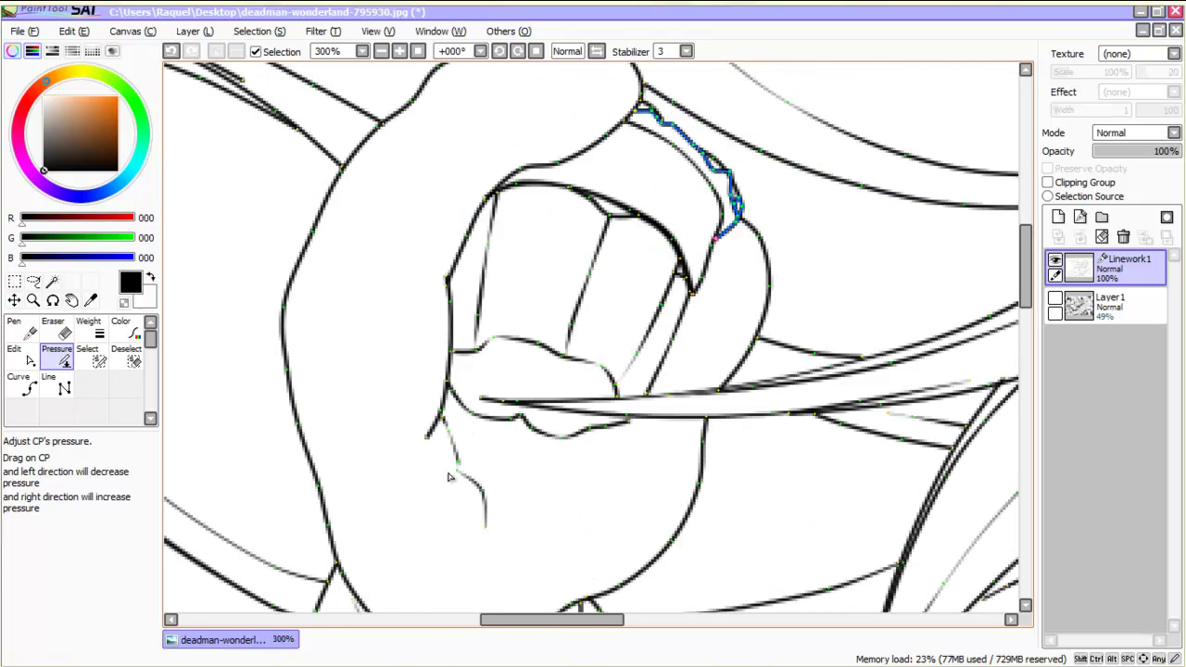
pyautogui.moveTo(758, 236); pyautogui.dragTo(727, 235)
pyautogui.scroll(1, 564, 427)
pyautogui.scroll(-3, 564, 426)
pyautogui.moveTo(534, 137); pyautogui.dragTo(491, 137)
pyautogui.moveTo(527, 177); pyautogui.dragTo(492, 177)
pyautogui.moveTo(448, 284); pyautogui.dragTo(419, 285)
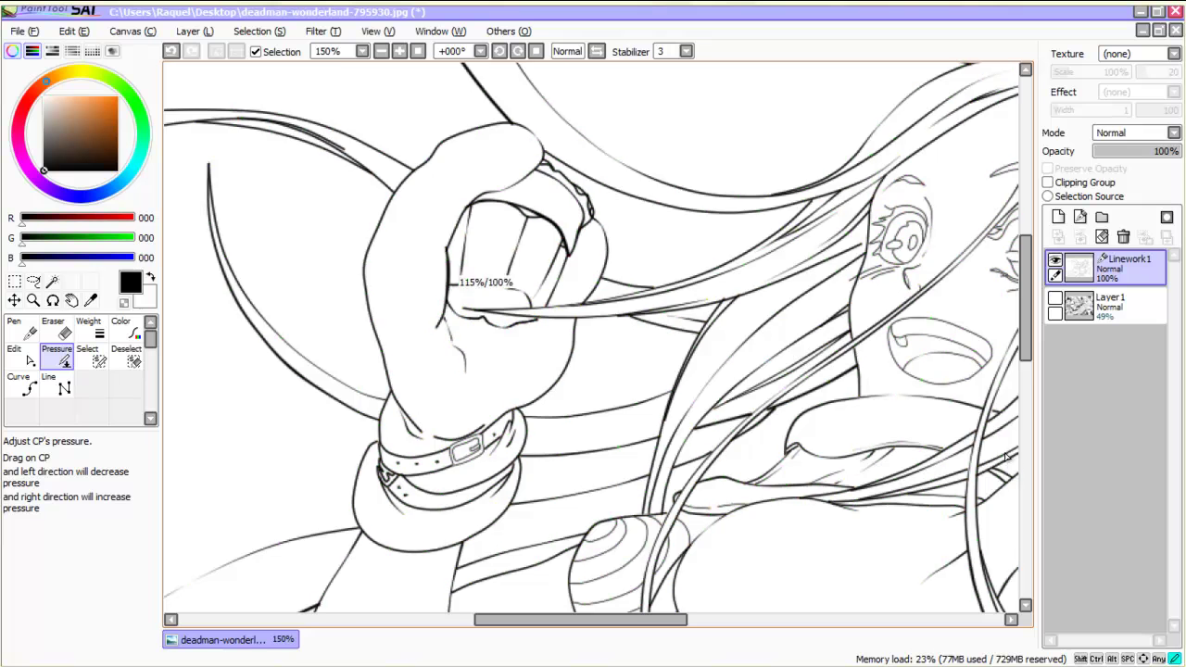
# Step: Thicken the outer curve of the raised hand's palm and thin its end above the wristband buckle
pyautogui.scroll(3, 397, 327)
pyautogui.moveTo(582, 314); pyautogui.dragTo(501, 324)
pyautogui.scroll(-3, 659, 397)
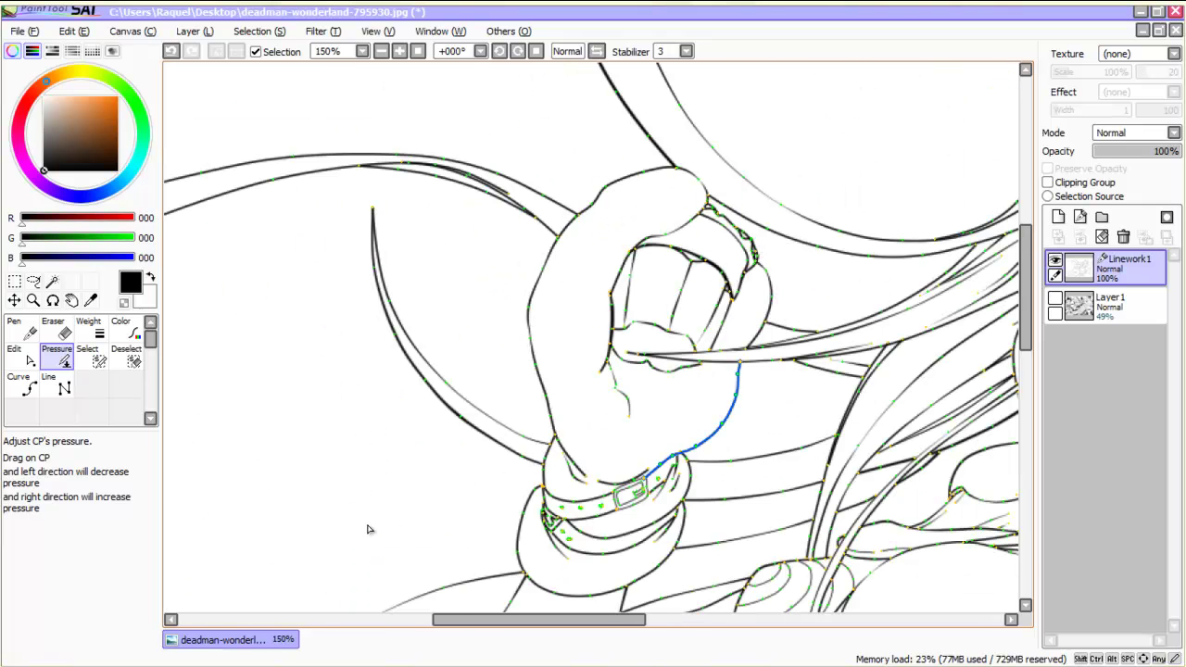
pyautogui.scroll(1, 465, 525)
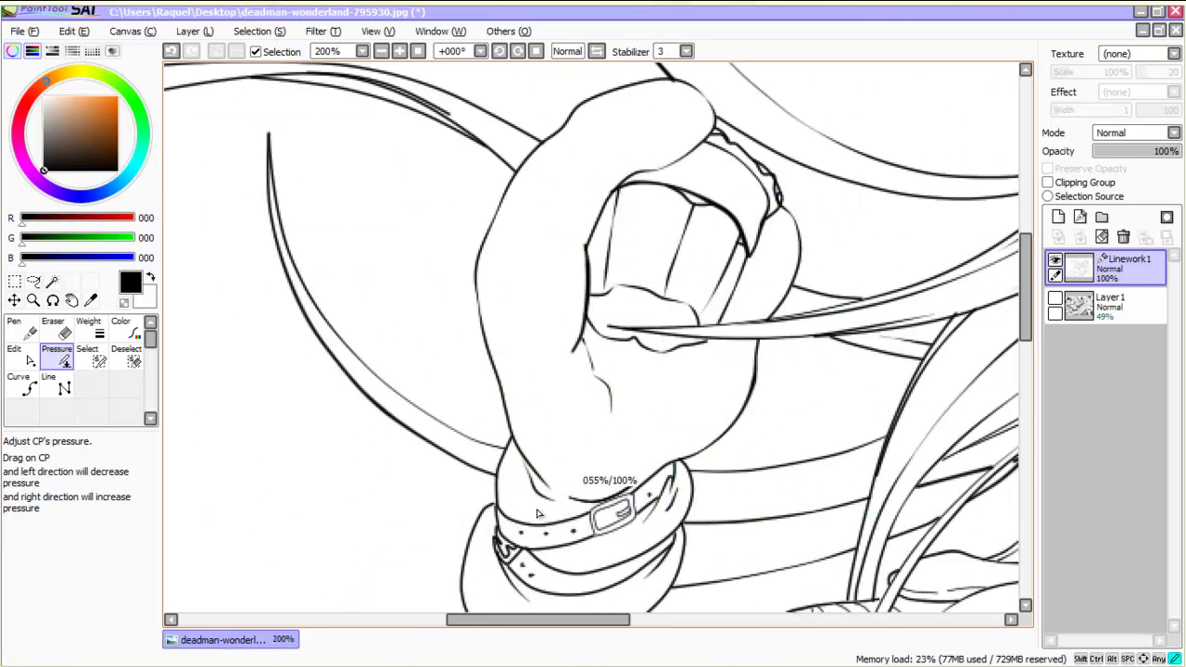
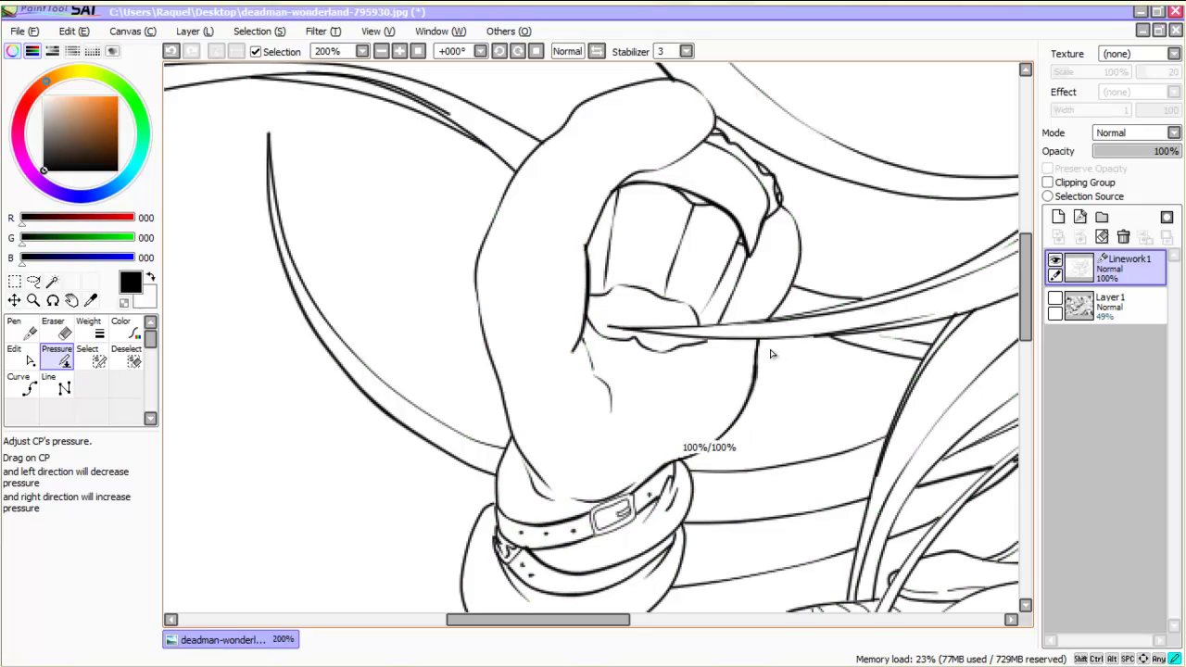
# Step: Show the manga page on Layer1 beneath the linework and set its opacity to 0%
pyautogui.scroll(-3, 820, 245)
pyautogui.moveTo(529, 619); pyautogui.dragTo(625, 620)
pyautogui.moveTo(1026, 283)
pyautogui.mouseDown()
pyautogui.moveTo(1026, 363)
pyautogui.moveTo(1026, 328)
pyautogui.mouseUp()
pyautogui.click(1055, 298)
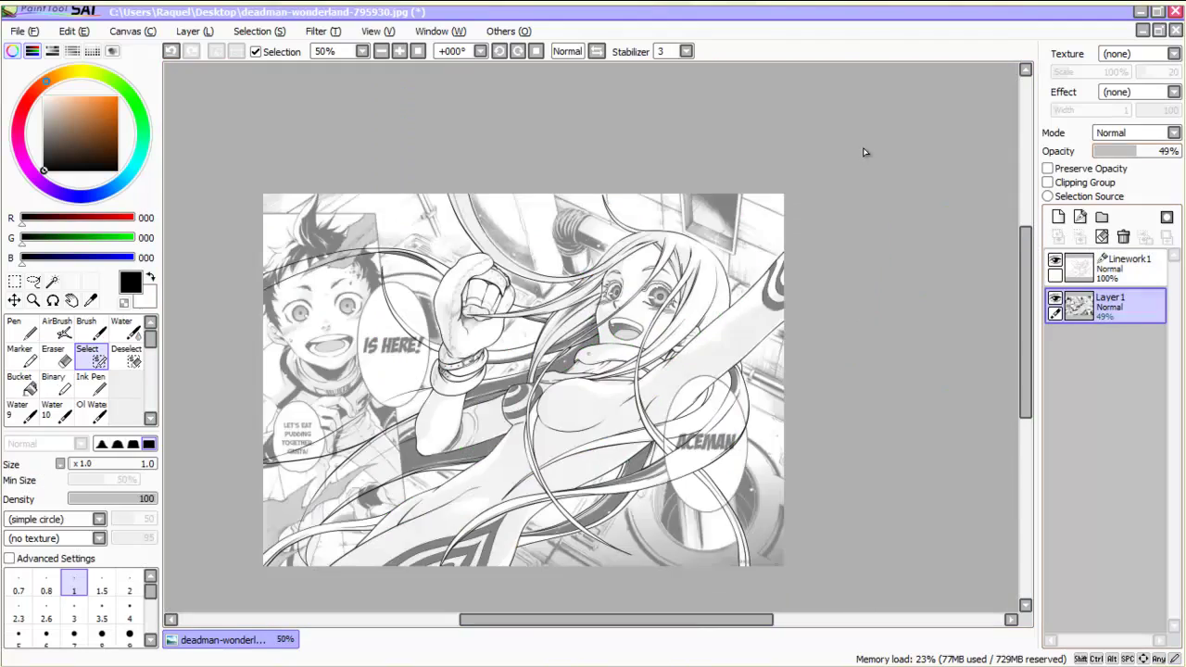
pyautogui.moveTo(1133, 151)
pyautogui.mouseDown()
pyautogui.moveTo(1148, 151)
pyautogui.moveTo(1120, 152)
pyautogui.moveTo(1175, 151)
pyautogui.mouseUp()
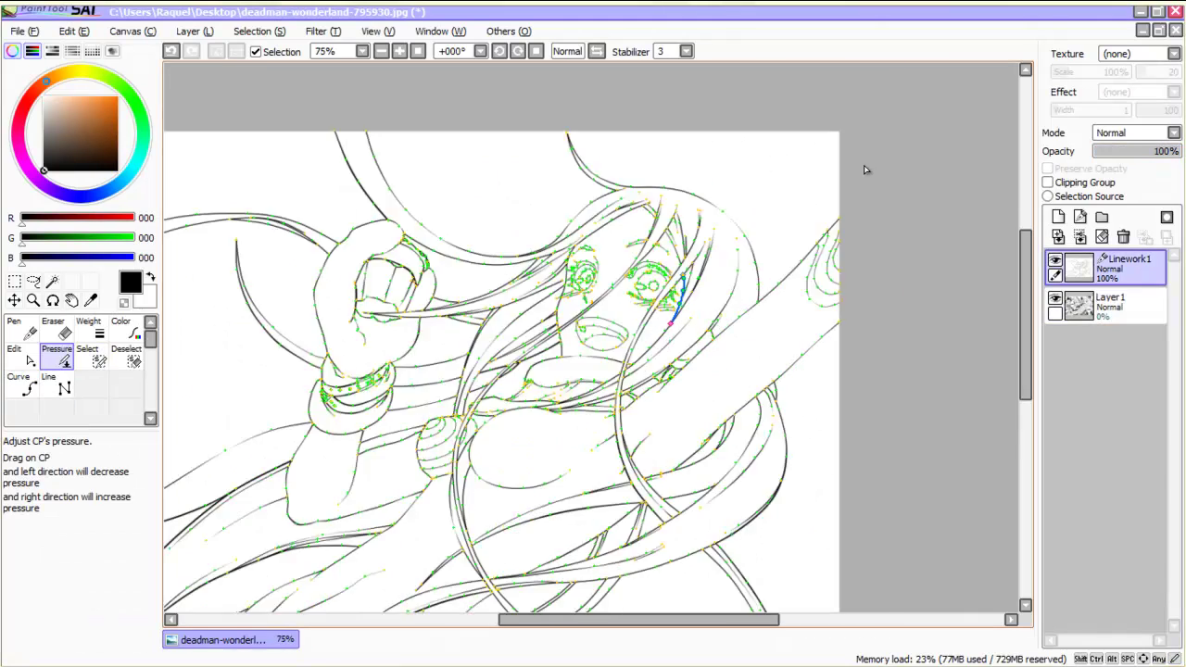
# Step: Hide Layer1 and make Linework1 the active layer
pyautogui.scroll(1, 861, 191)
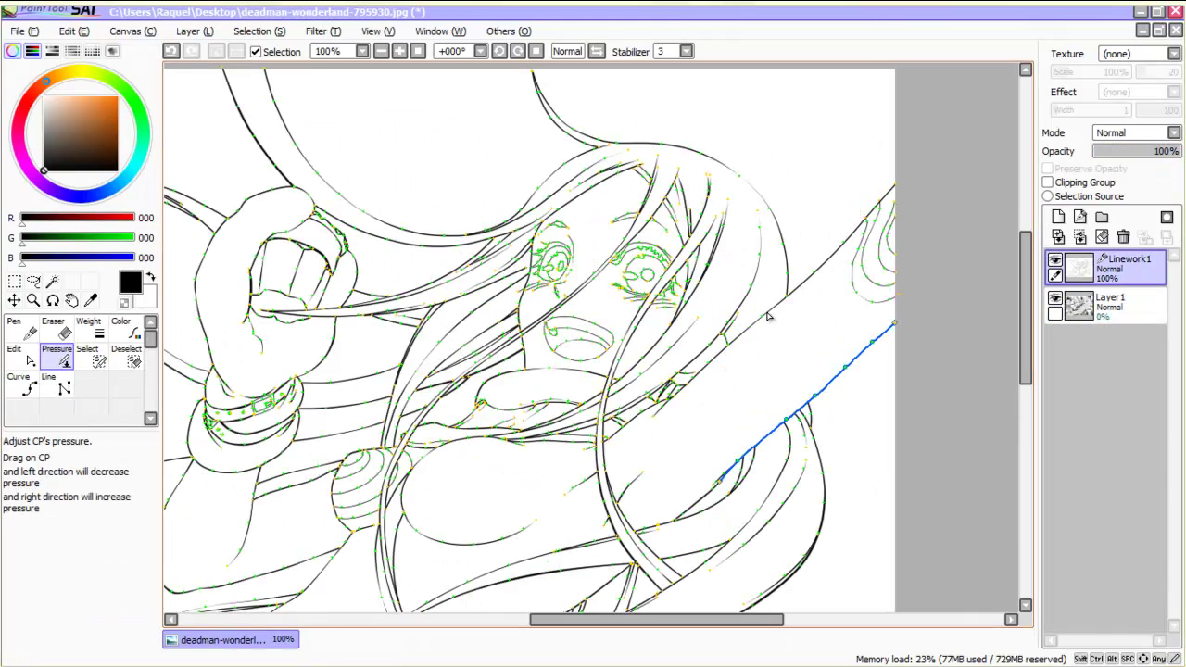
pyautogui.click(1116, 307)
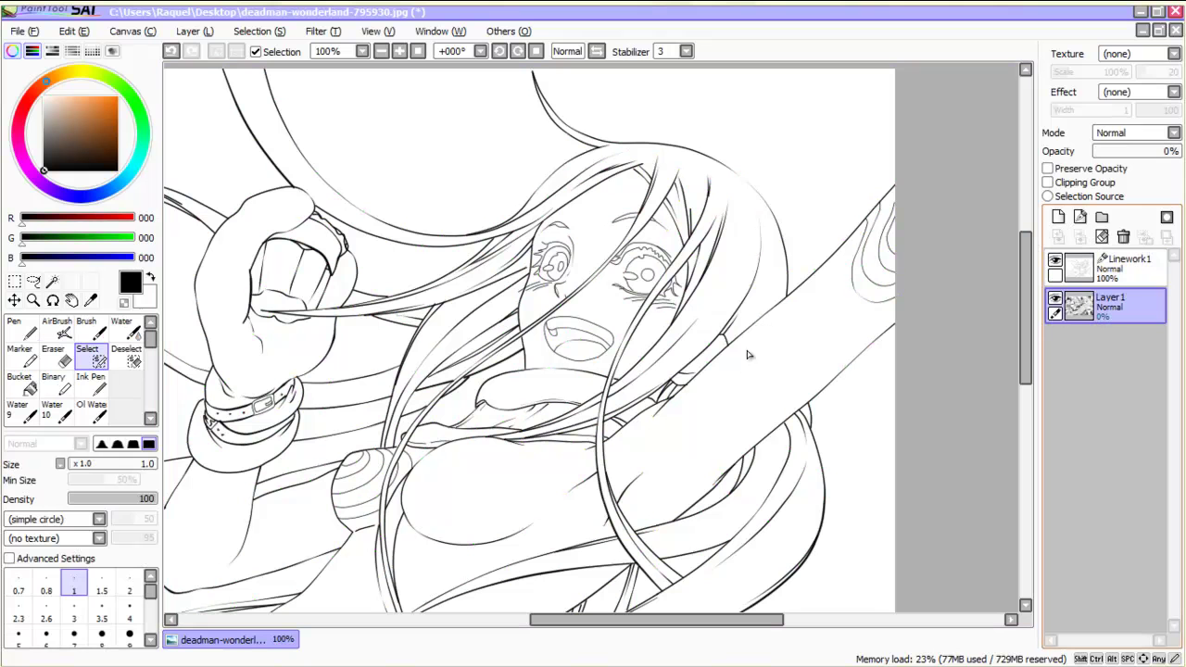
pyautogui.click(1055, 299)
pyautogui.click(1116, 268)
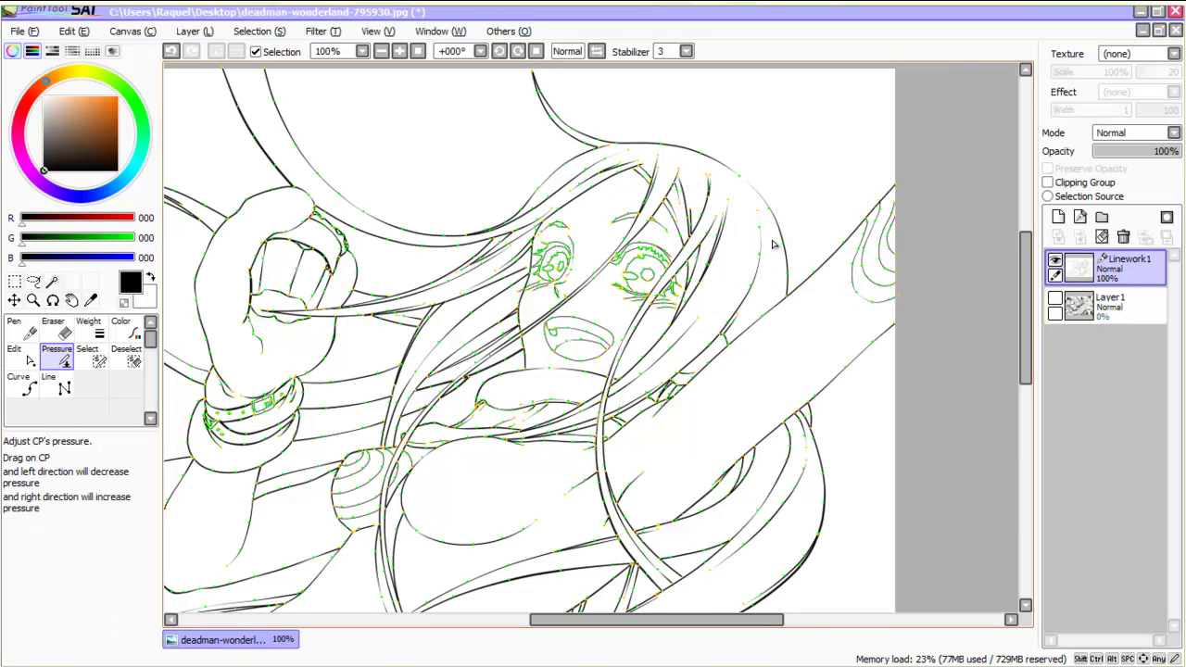
# Step: Taper the end of the short inner hair line left of the raised fist and thin its middle
pyautogui.scroll(2, 773, 243)
pyautogui.scroll(-2, 770, 246)
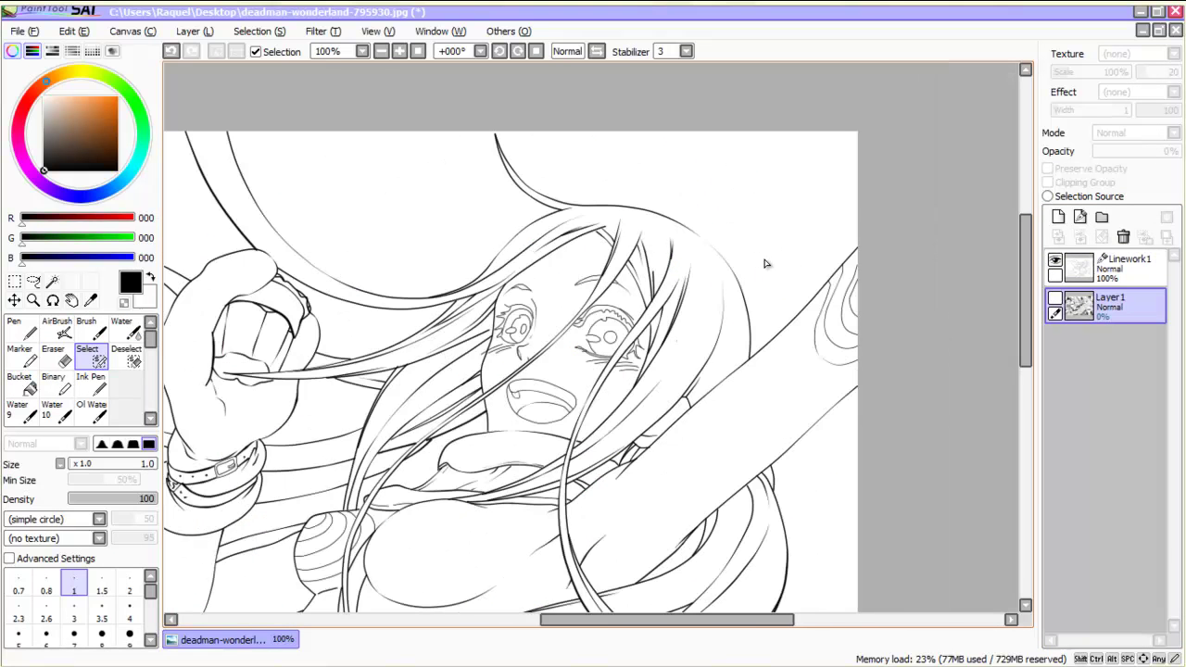
pyautogui.scroll(-1, 752, 293)
pyautogui.moveTo(661, 620); pyautogui.dragTo(579, 620)
pyautogui.scroll(3, 673, 400)
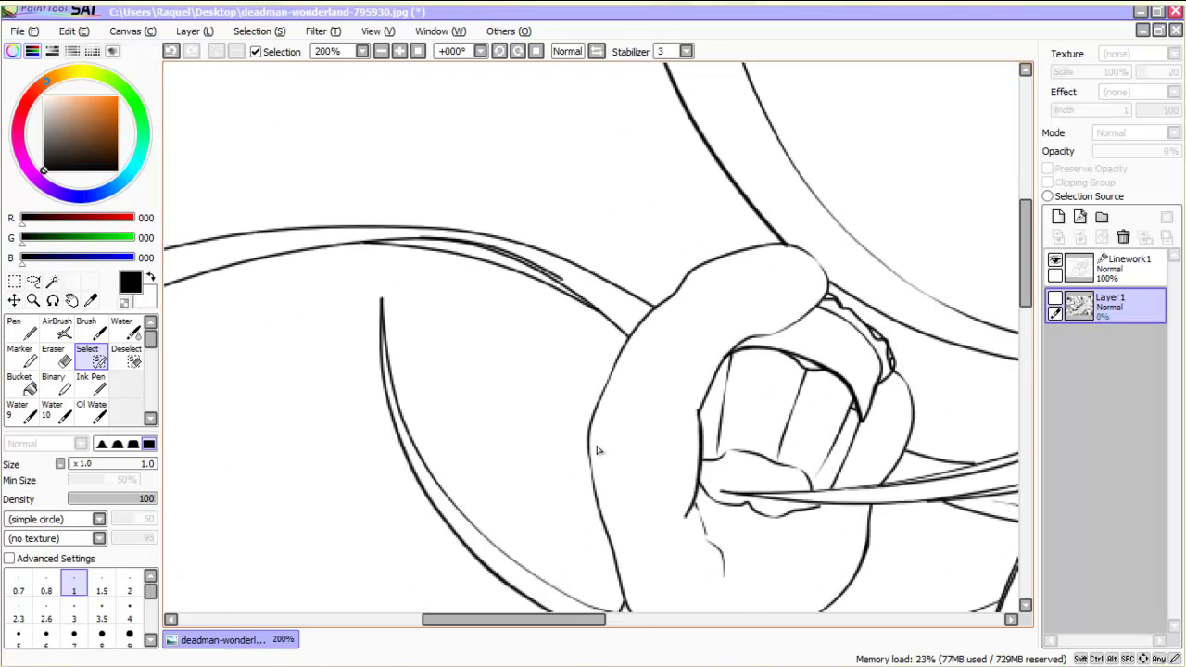
pyautogui.click(1126, 268)
pyautogui.moveTo(562, 278); pyautogui.dragTo(501, 279)
pyautogui.moveTo(667, 412); pyautogui.dragTo(664, 412)
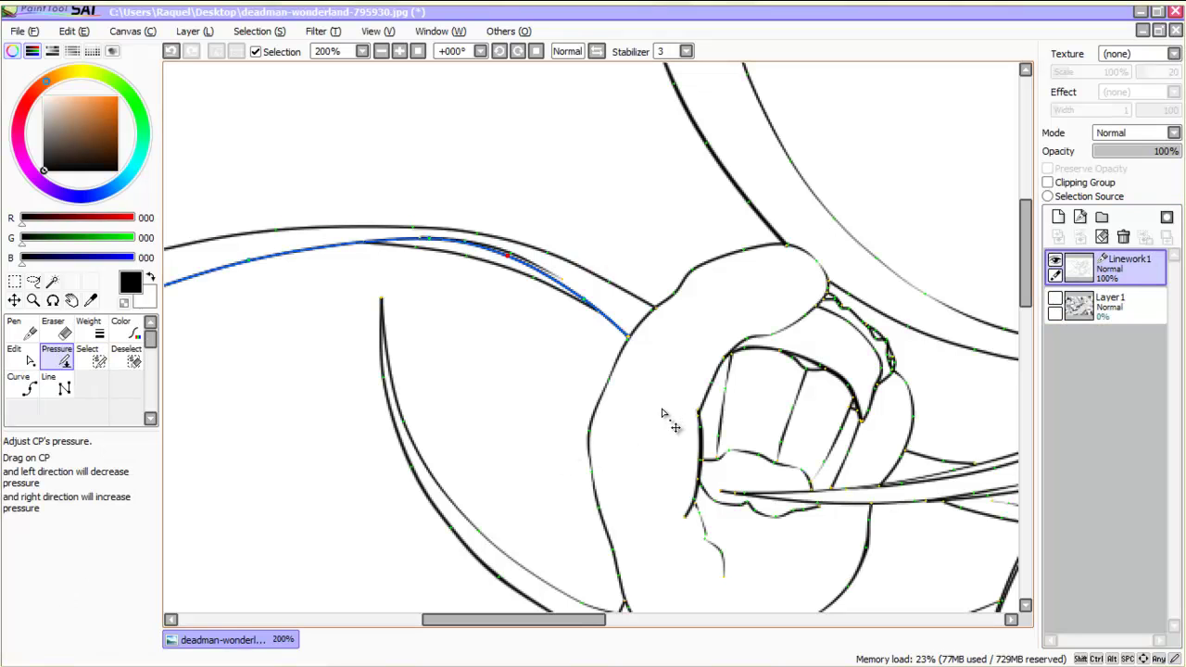
pyautogui.moveTo(570, 469); pyautogui.dragTo(538, 475)
pyautogui.scroll(-1, 505, 491)
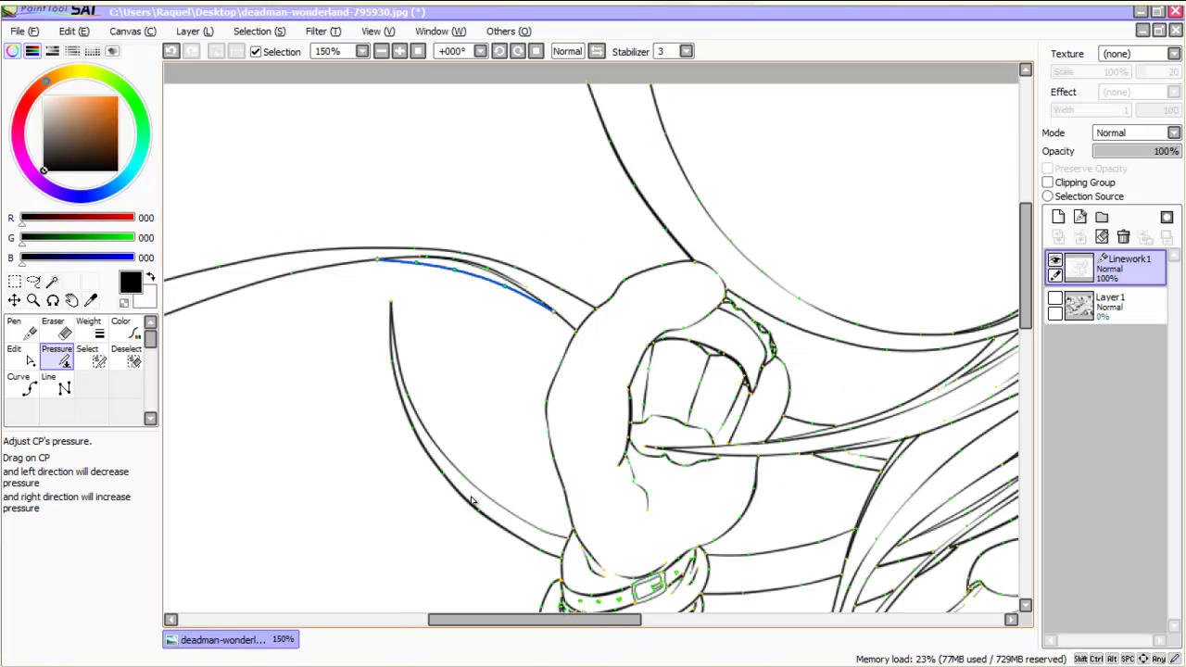
pyautogui.scroll(2, 416, 516)
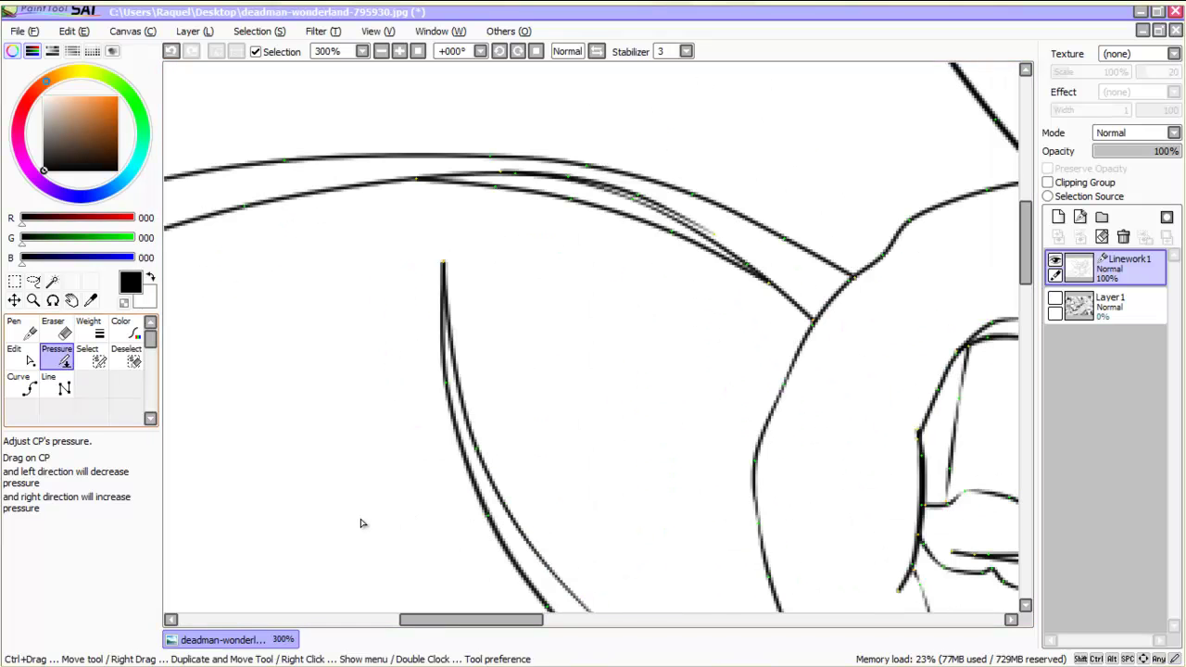
pyautogui.moveTo(570, 198); pyautogui.dragTo(528, 198)
# Step: Examine the line weights across the whole drawing, from the lower-left hair and body contours up to the face
pyautogui.scroll(-3, 526, 433)
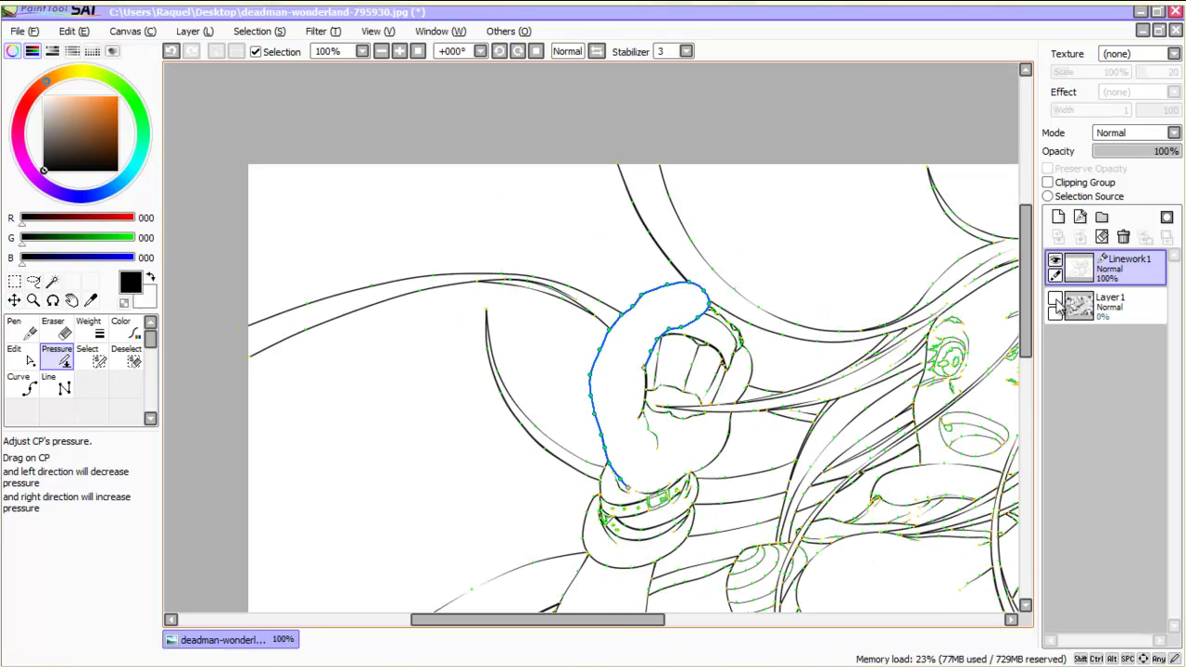
pyautogui.scroll(-1, 695, 431)
pyautogui.moveTo(600, 620); pyautogui.dragTo(630, 620)
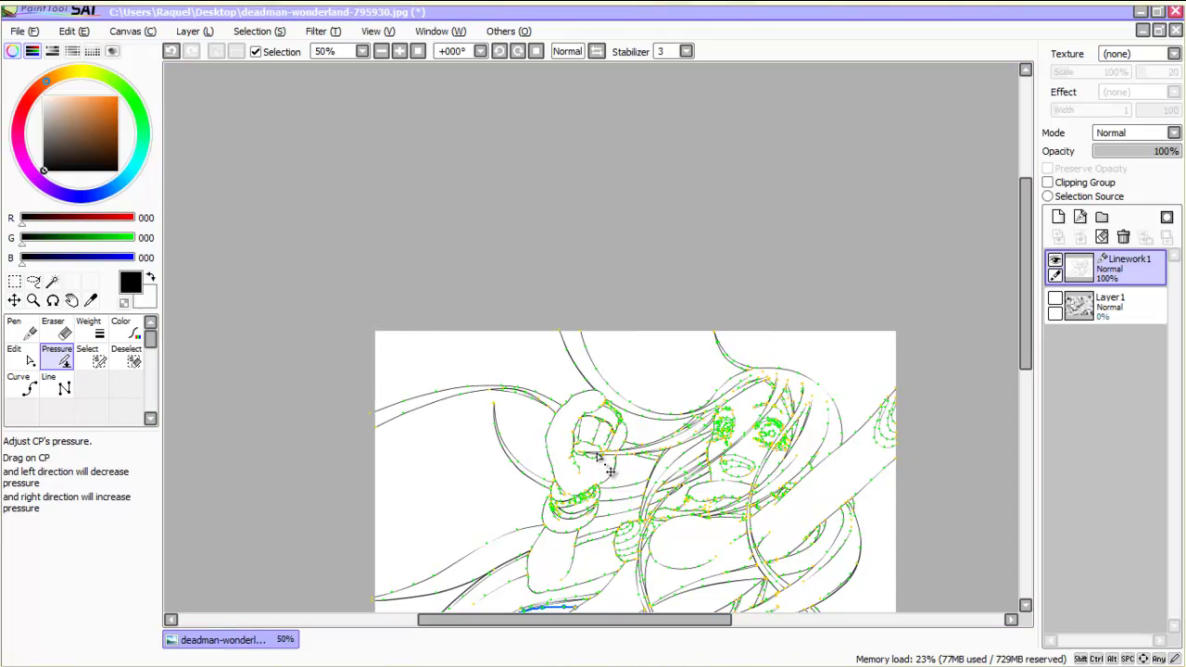
pyautogui.scroll(-4, 690, 454)
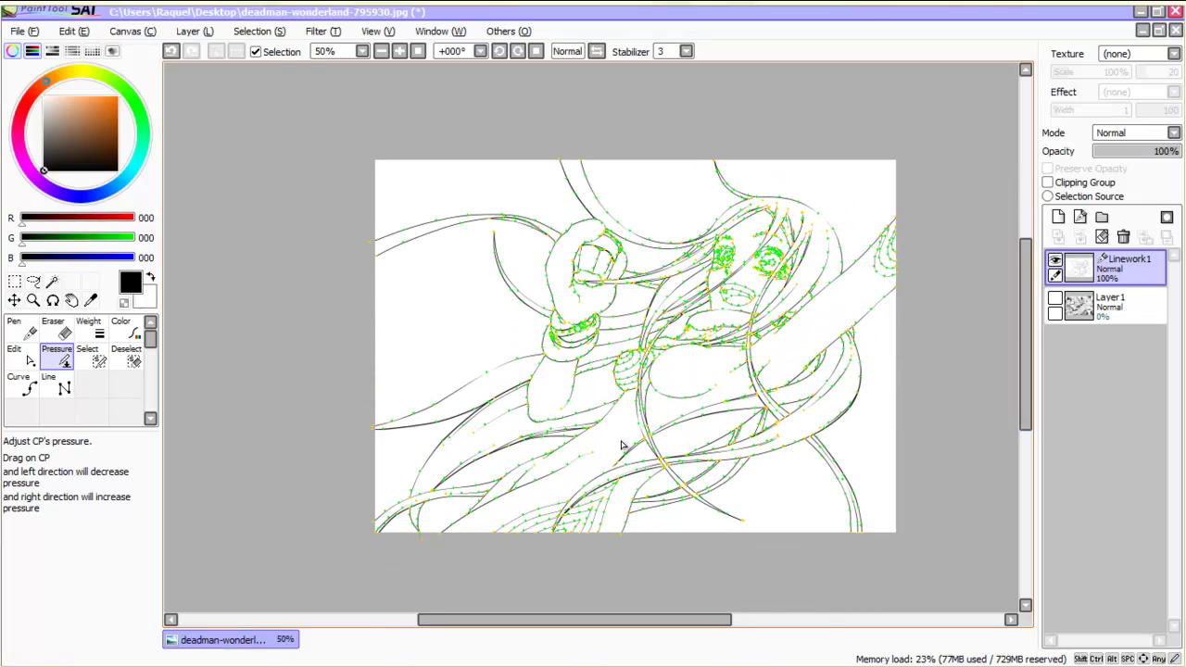
pyautogui.scroll(3, 621, 447)
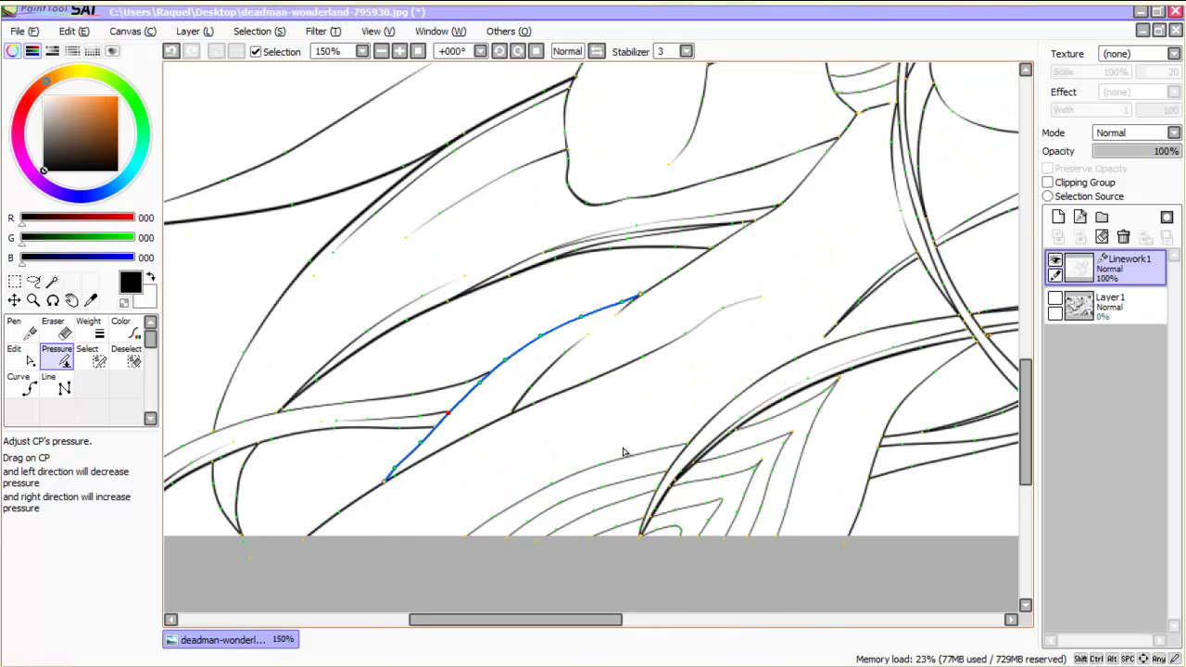
pyautogui.moveTo(624, 452); pyautogui.dragTo(565, 466)
pyautogui.moveTo(439, 496); pyautogui.dragTo(473, 468)
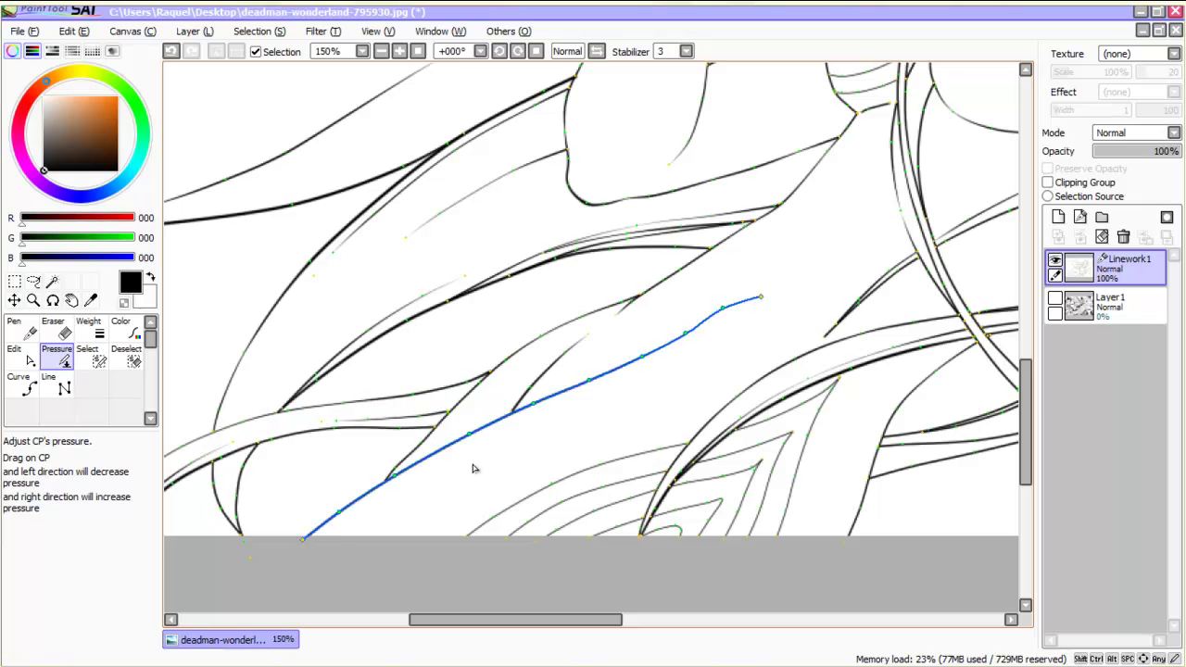
pyautogui.scroll(-1, 575, 429)
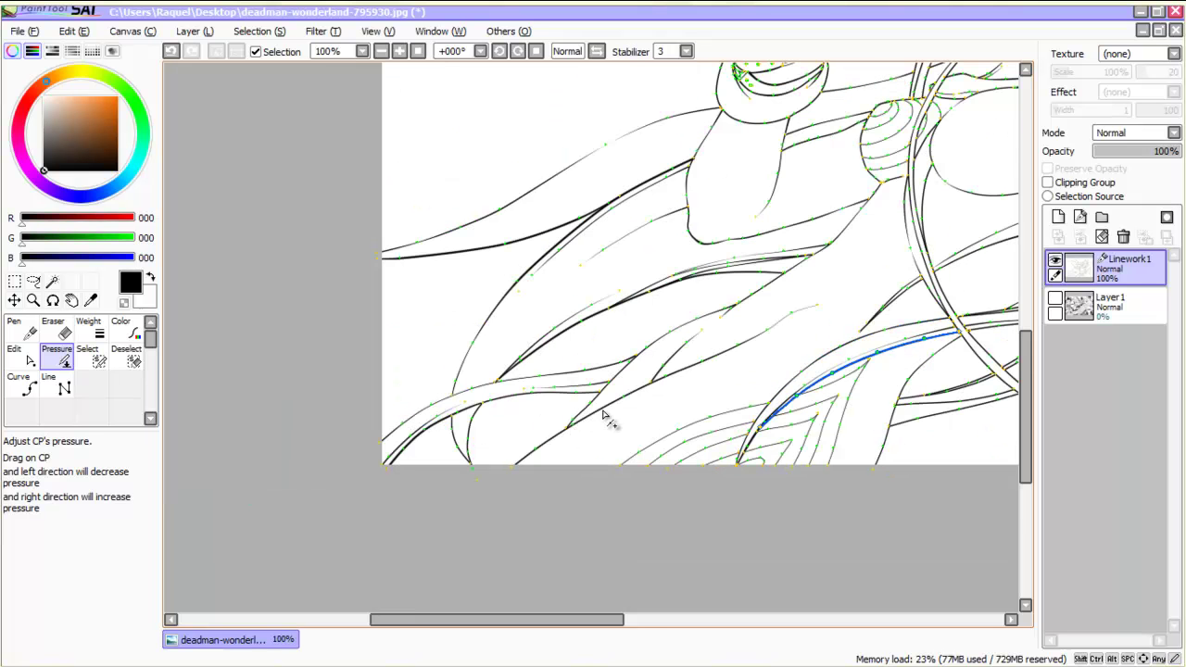
pyautogui.moveTo(556, 620); pyautogui.dragTo(637, 620)
pyautogui.scroll(5, 613, 405)
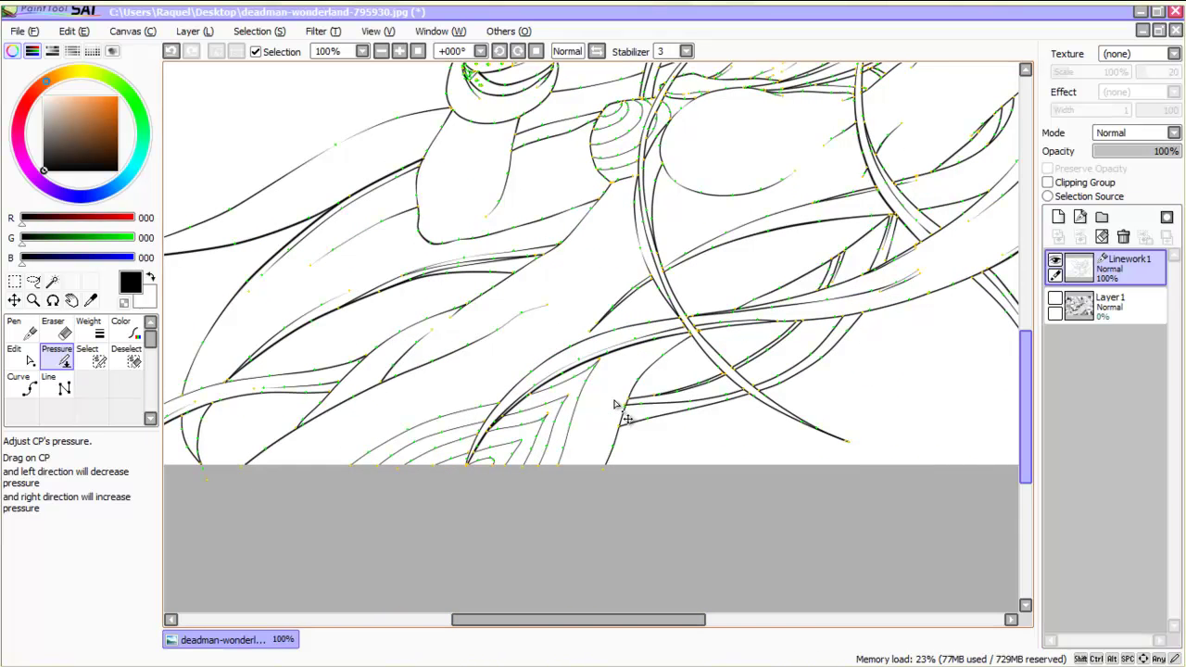
pyautogui.scroll(2, 479, 460)
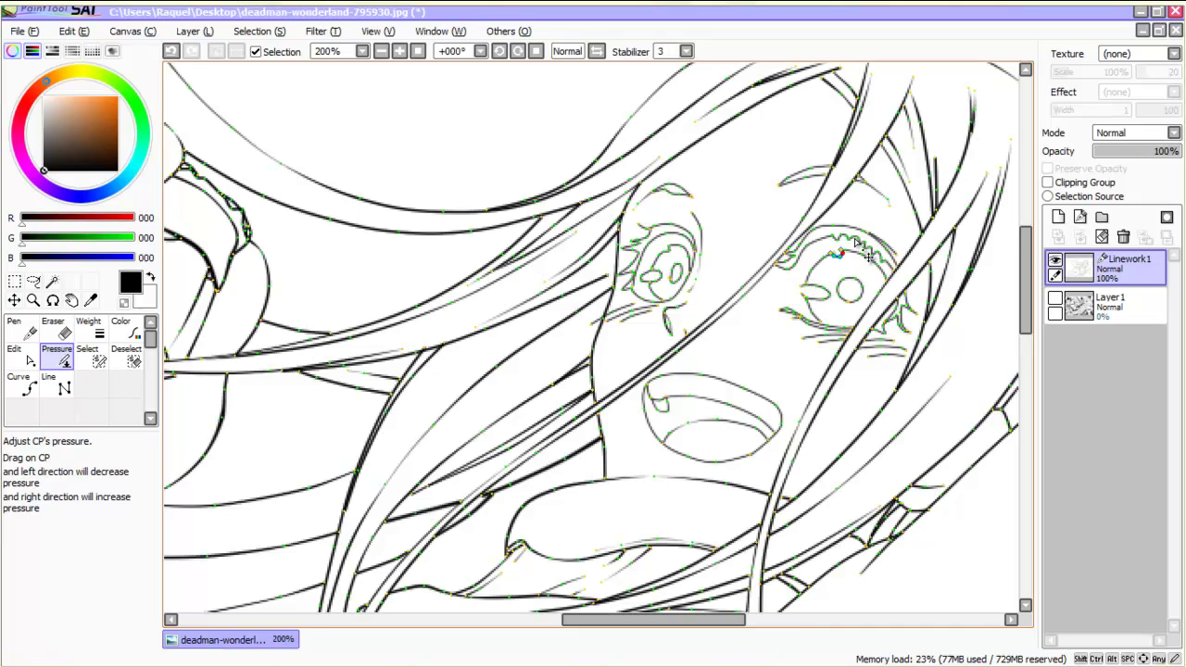
pyautogui.scroll(-3, 859, 257)
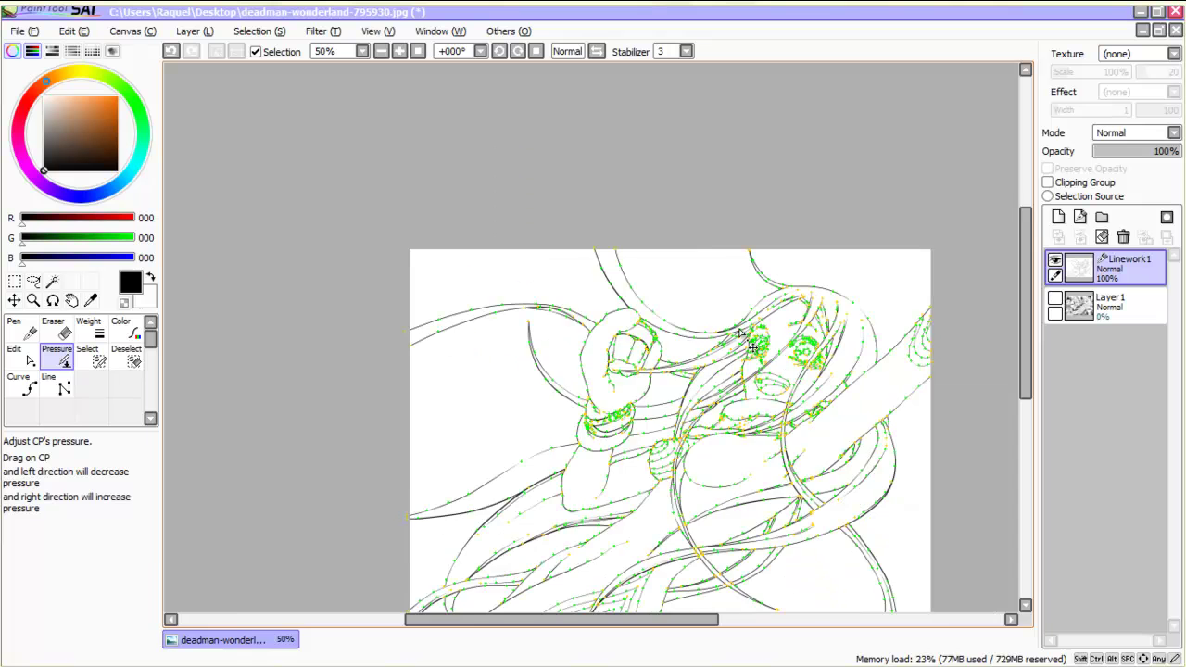
# Step: Try shifting the free end of the short contour line below the raised forearm upward, and undo the move
pyautogui.scroll(1, 740, 333)
pyautogui.scroll(-1, 752, 371)
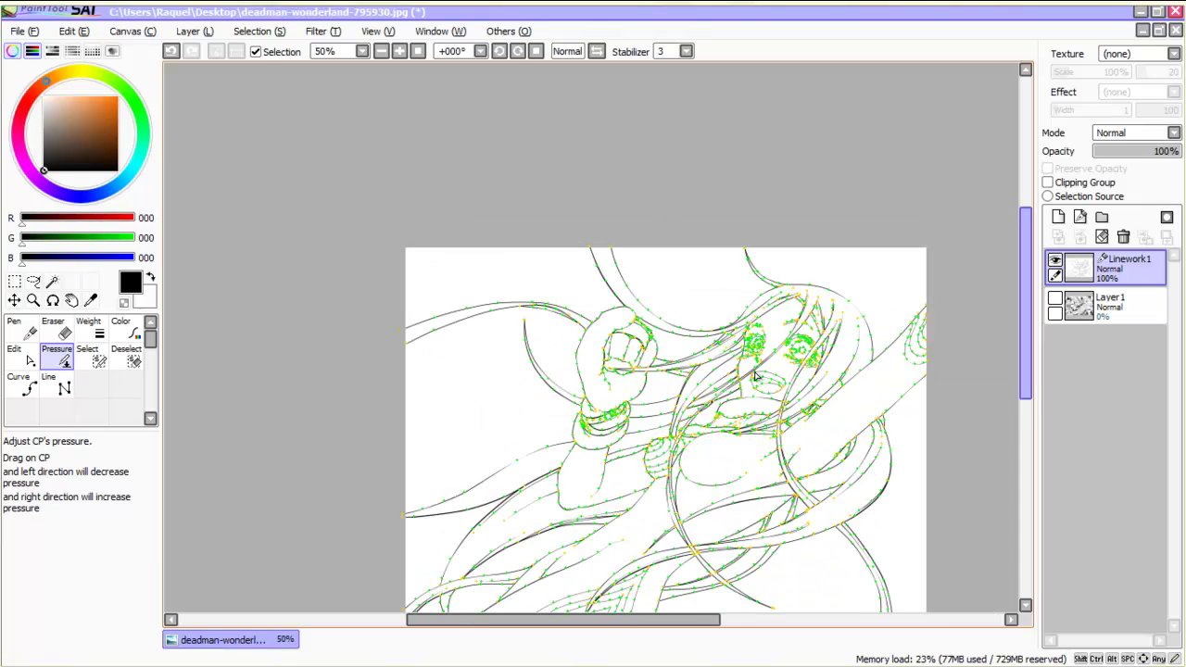
pyautogui.scroll(-2, 755, 375)
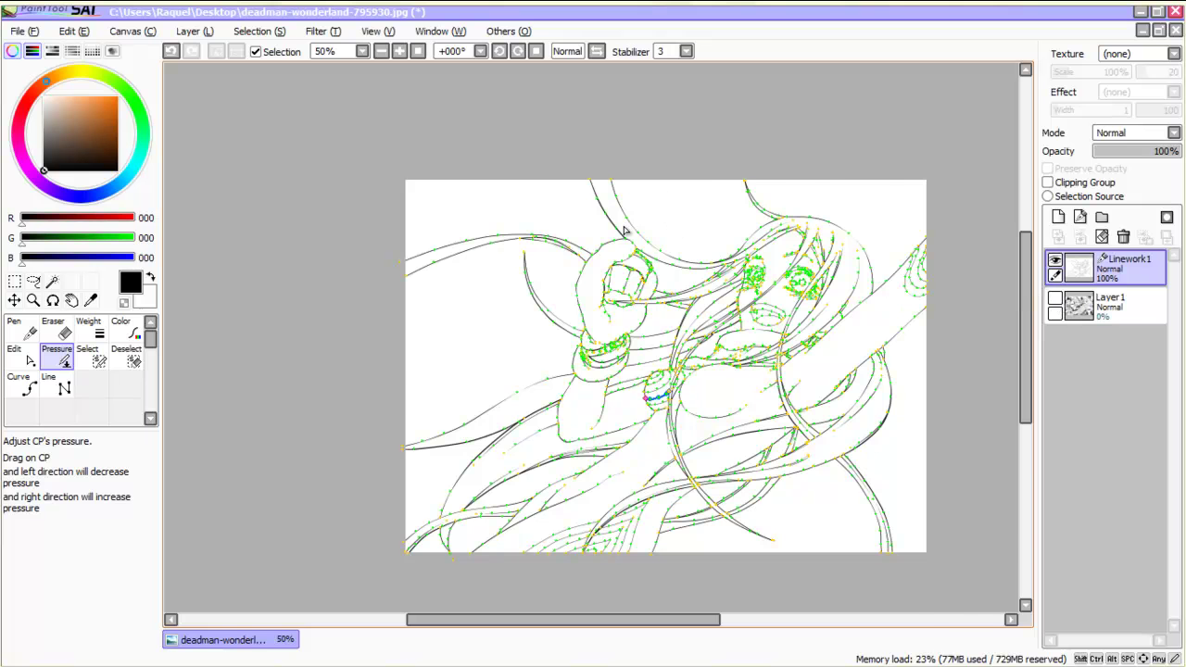
pyautogui.scroll(3, 611, 487)
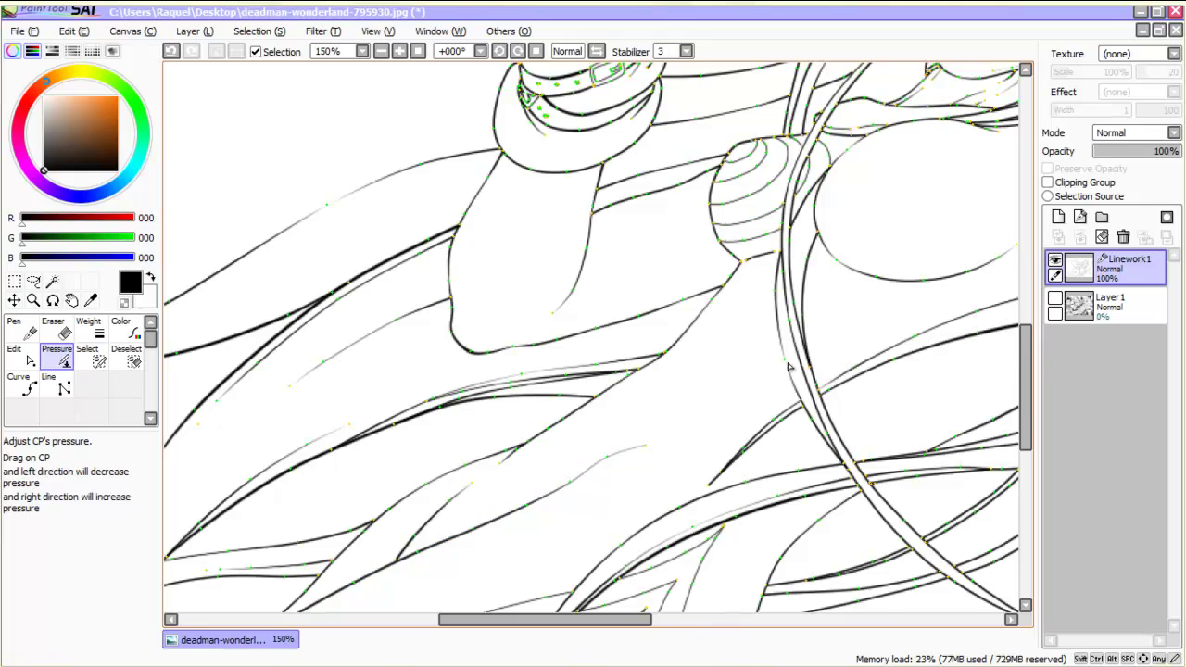
pyautogui.press('ctrl')
pyautogui.scroll(-3, 769, 259)
pyautogui.scroll(6, 839, 436)
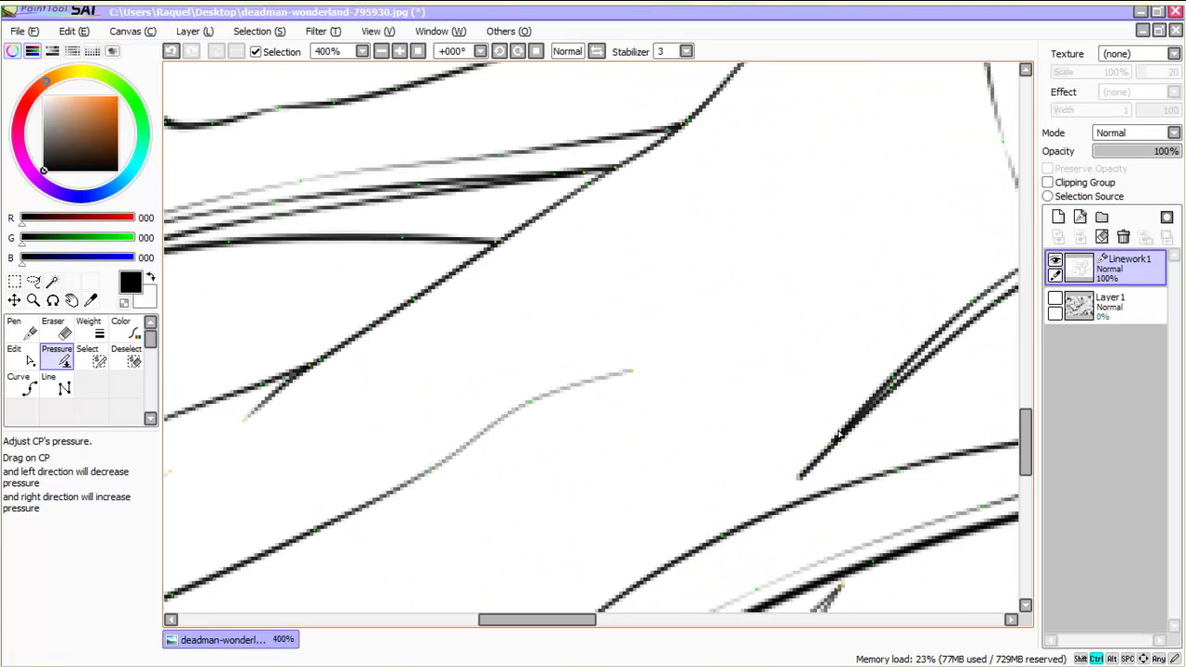
pyautogui.moveTo(632, 371)
pyautogui.mouseDown()
pyautogui.moveTo(557, 336)
pyautogui.moveTo(651, 333)
pyautogui.moveTo(691, 381)
pyautogui.moveTo(624, 350)
pyautogui.mouseUp()
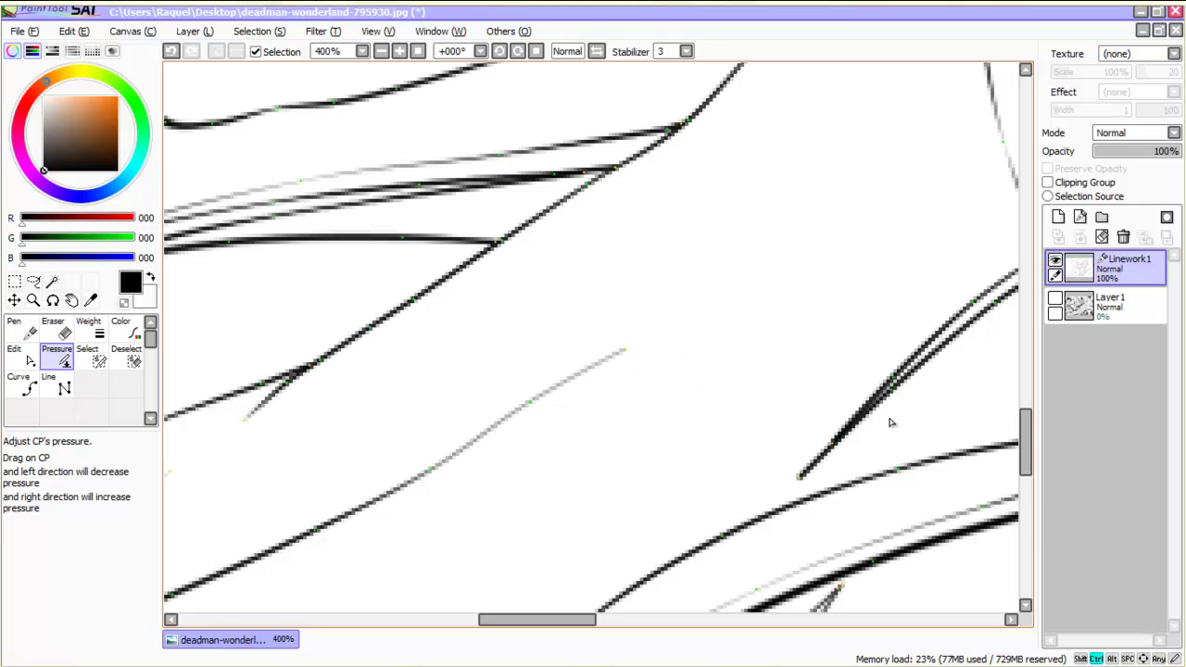
pyautogui.hotkey('ctrl', 'z')
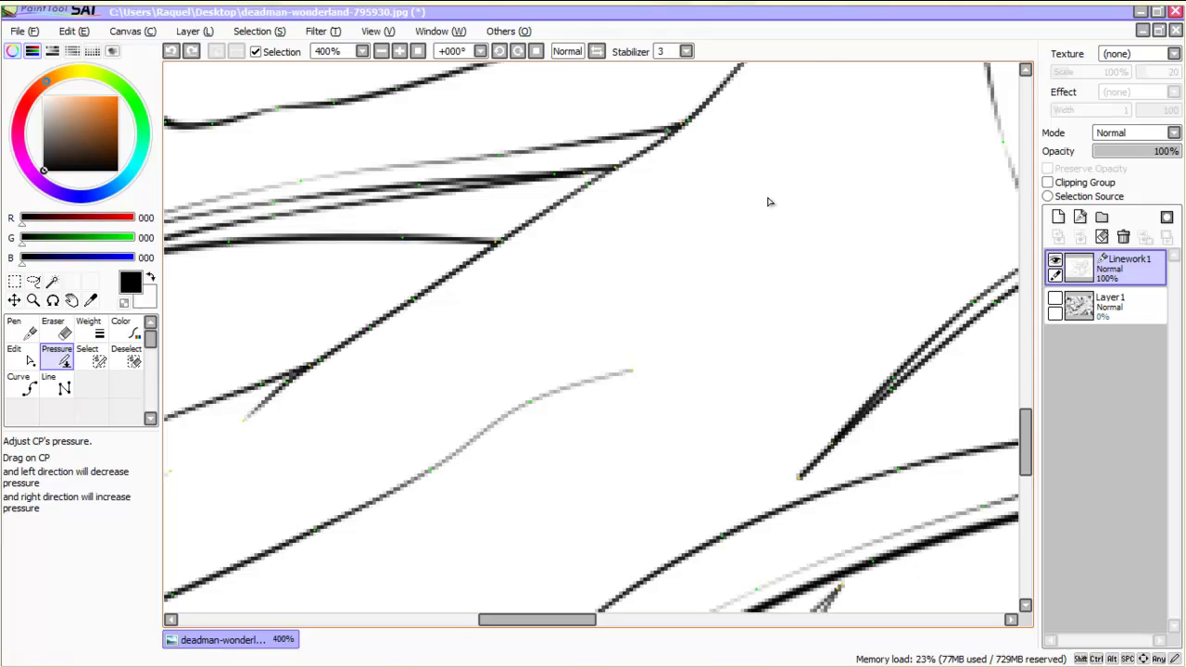
# Step: Try thickening the raised forearm's outline with the Weight tool at size 18.0 (scale x 1.0), and undo the change
pyautogui.scroll(-3, 769, 199)
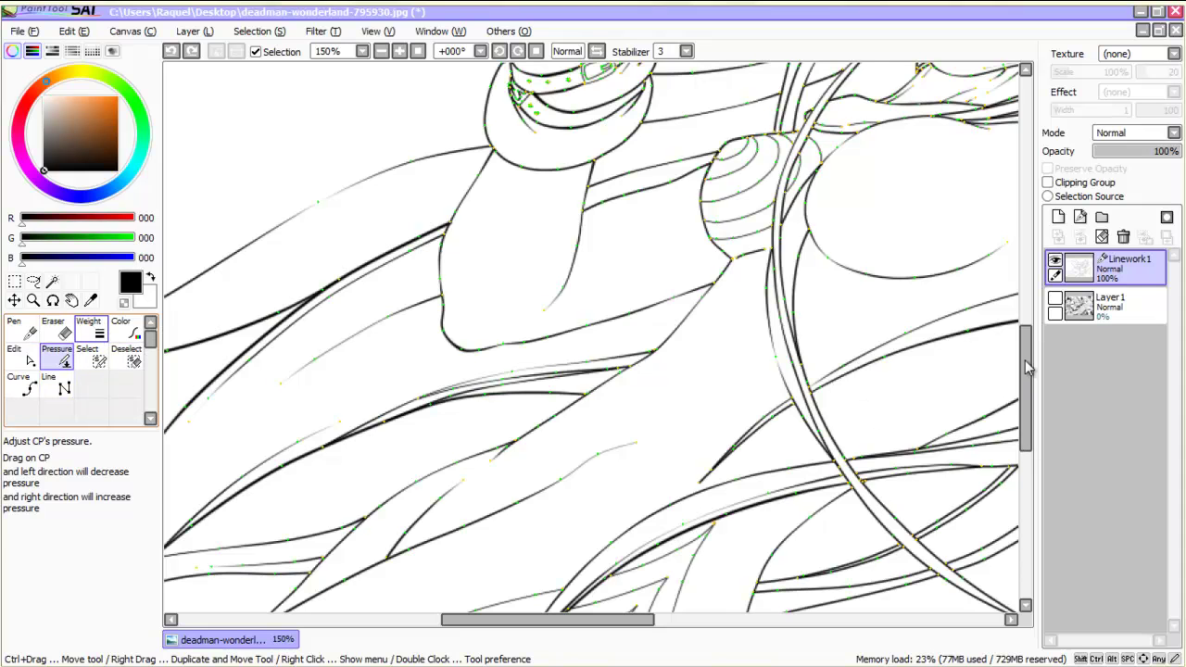
pyautogui.click(91, 328)
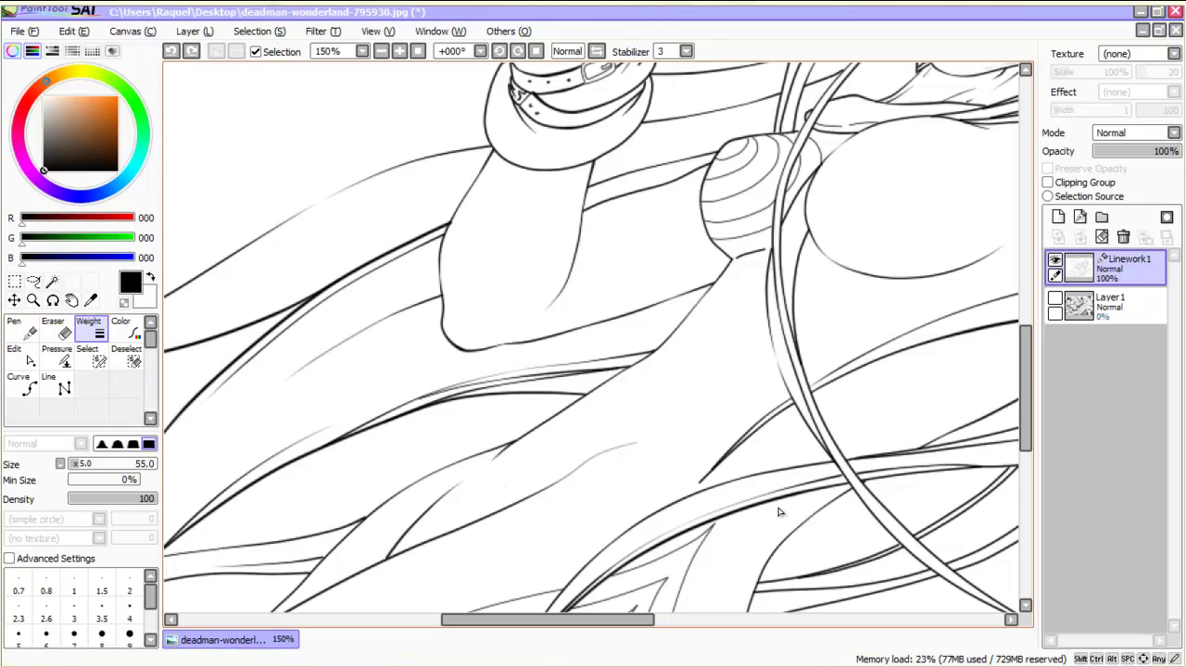
pyautogui.click(60, 464)
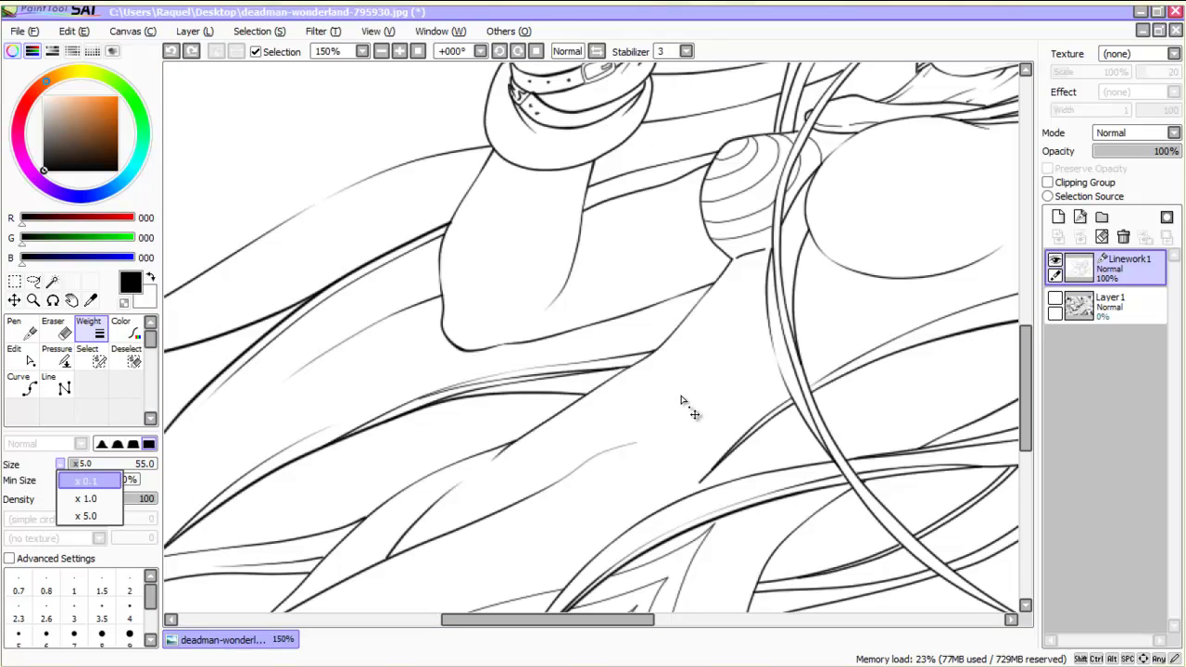
pyautogui.click(89, 499)
pyautogui.moveTo(90, 464)
pyautogui.mouseDown()
pyautogui.moveTo(112, 464)
pyautogui.moveTo(95, 464)
pyautogui.mouseUp()
pyautogui.moveTo(822, 519); pyautogui.dragTo(728, 394)
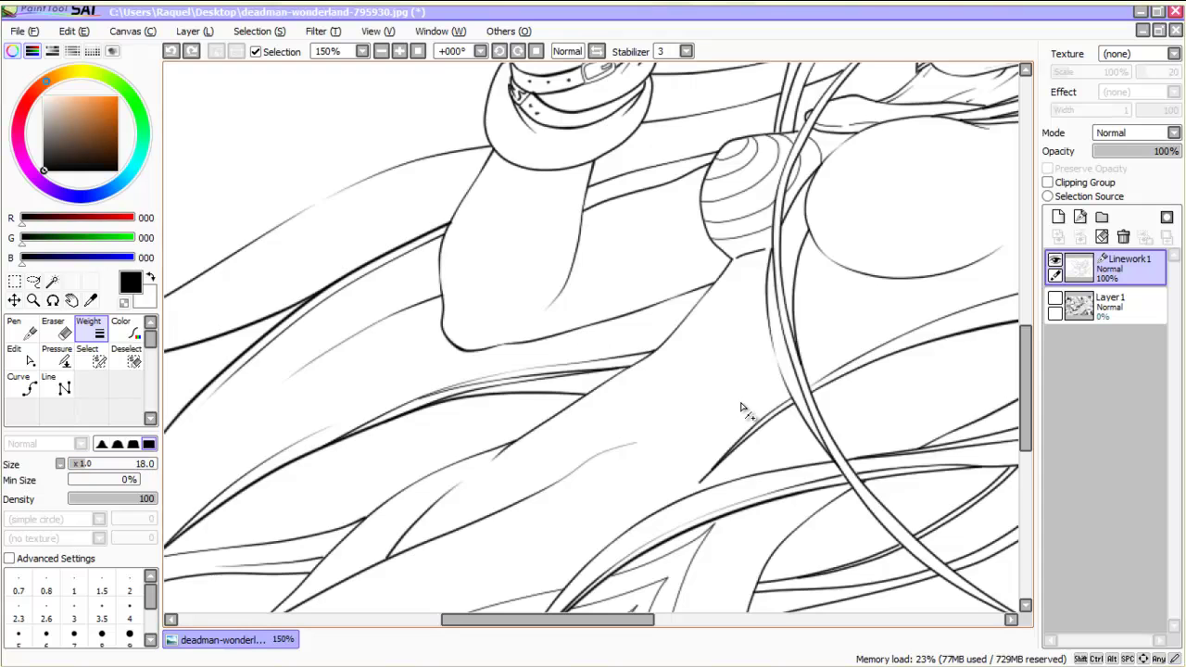
pyautogui.scroll(1, 741, 408)
pyautogui.hotkey('ctrl', 'y')
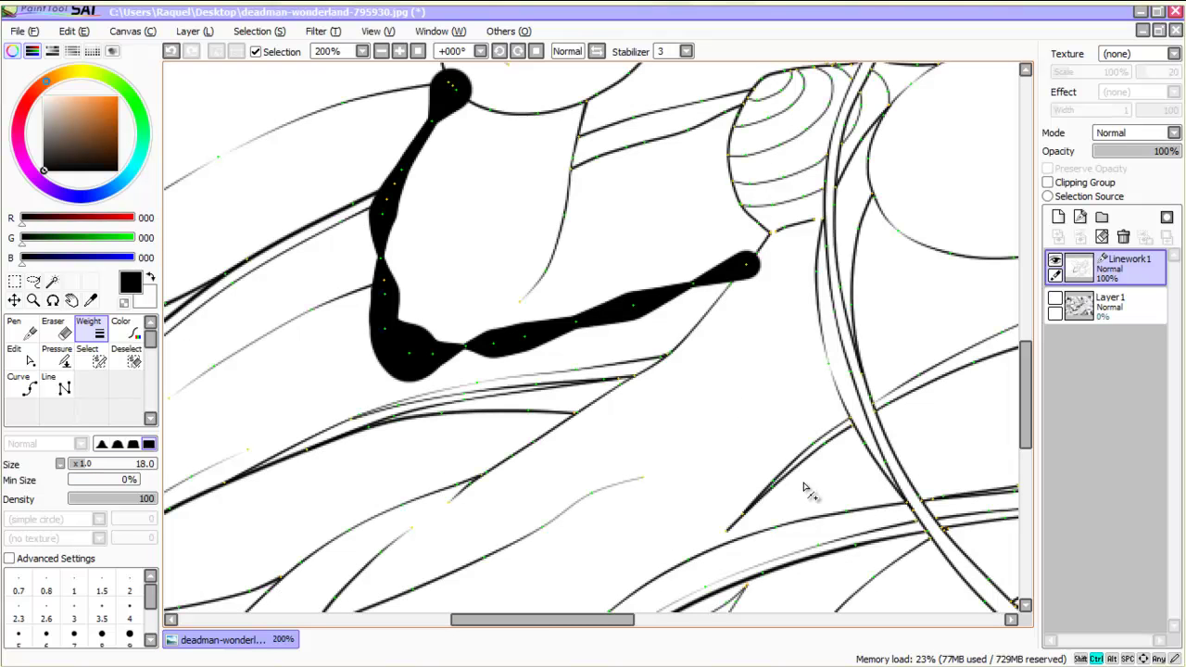
pyautogui.hotkey('ctrl', 'z')
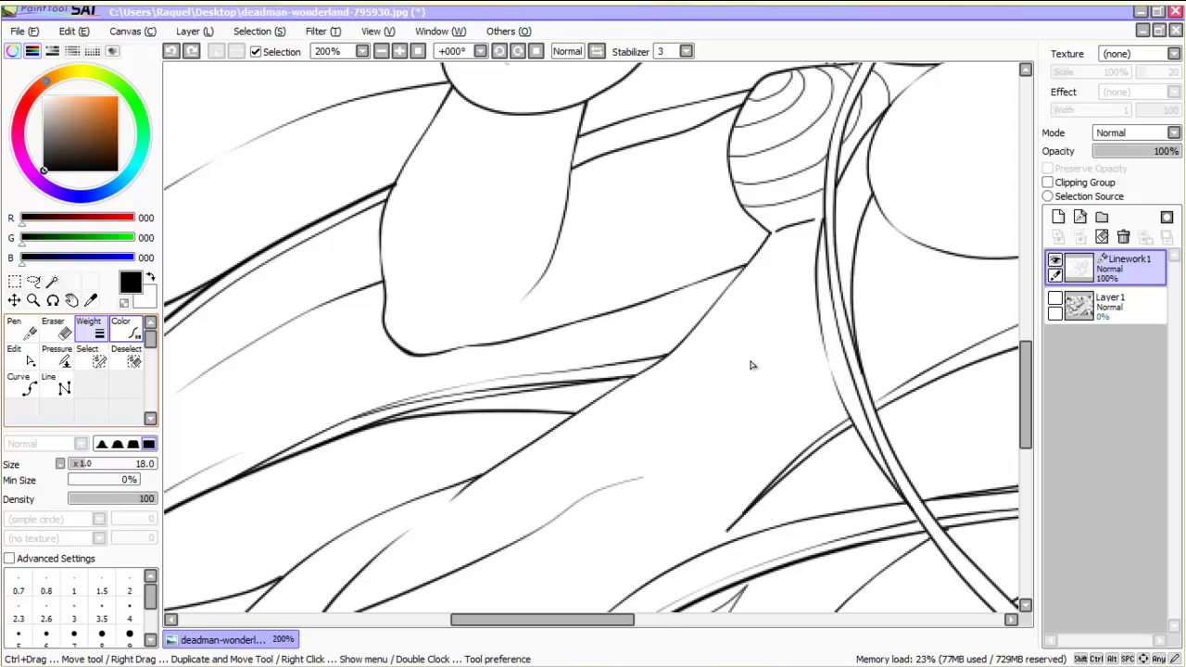
# Step: Try recolouring the raised forearm's outline with the Color tool in orange (RGB 222, 141, 77)
pyautogui.click(126, 330)
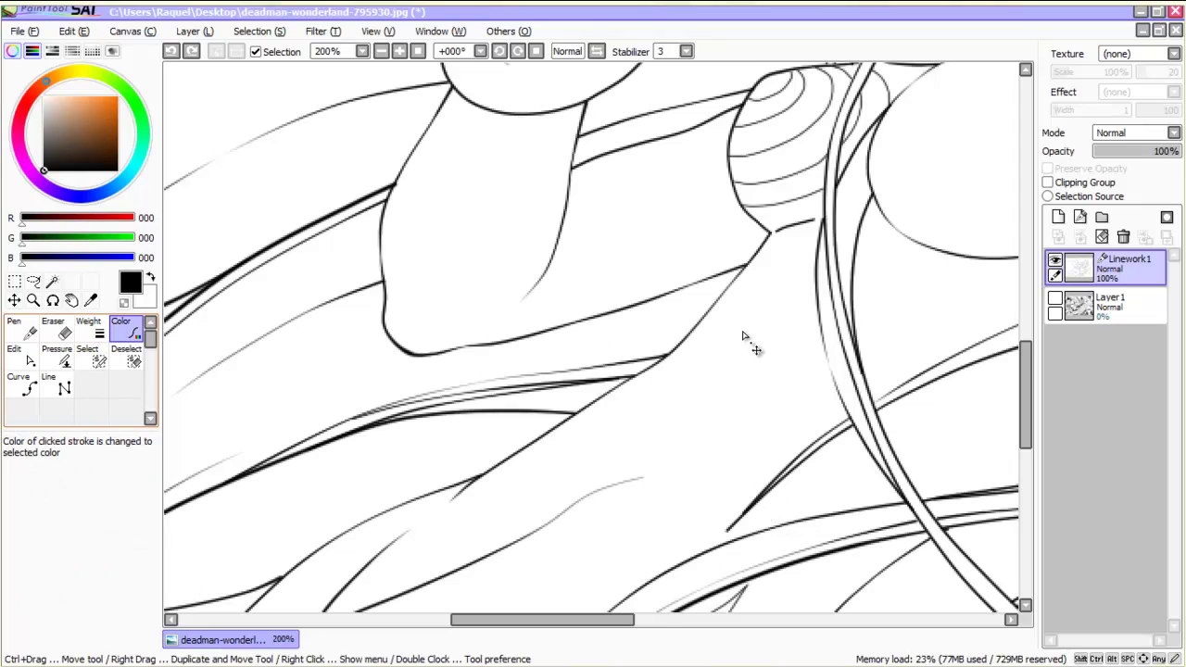
pyautogui.click(91, 106)
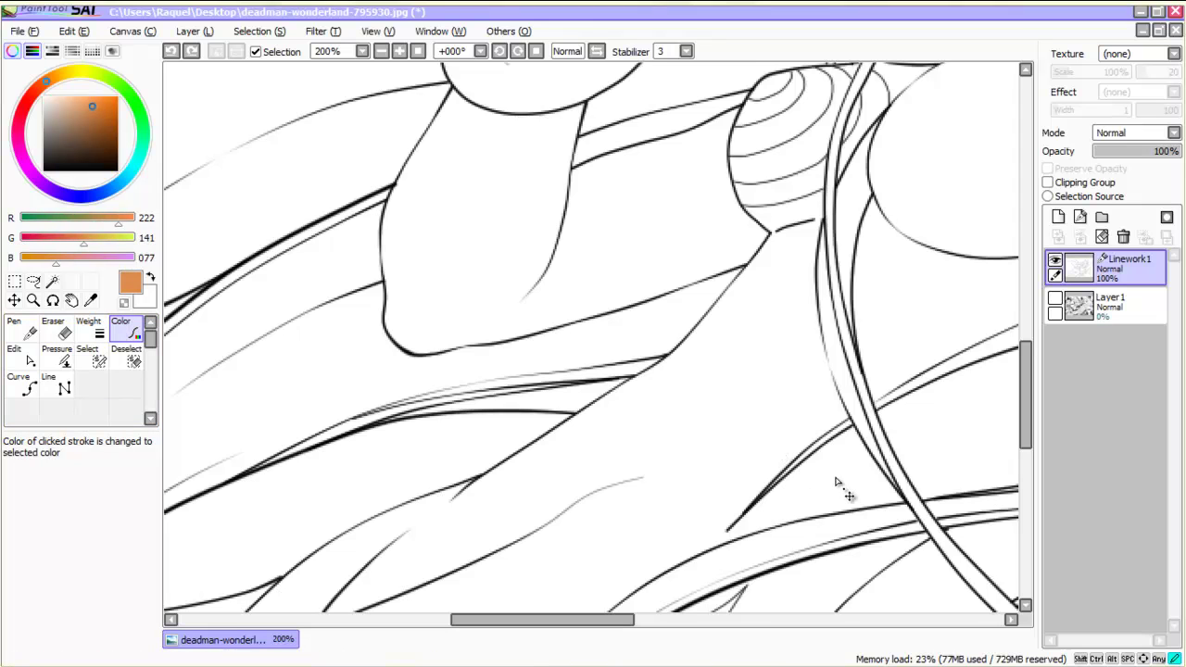
pyautogui.click(741, 269)
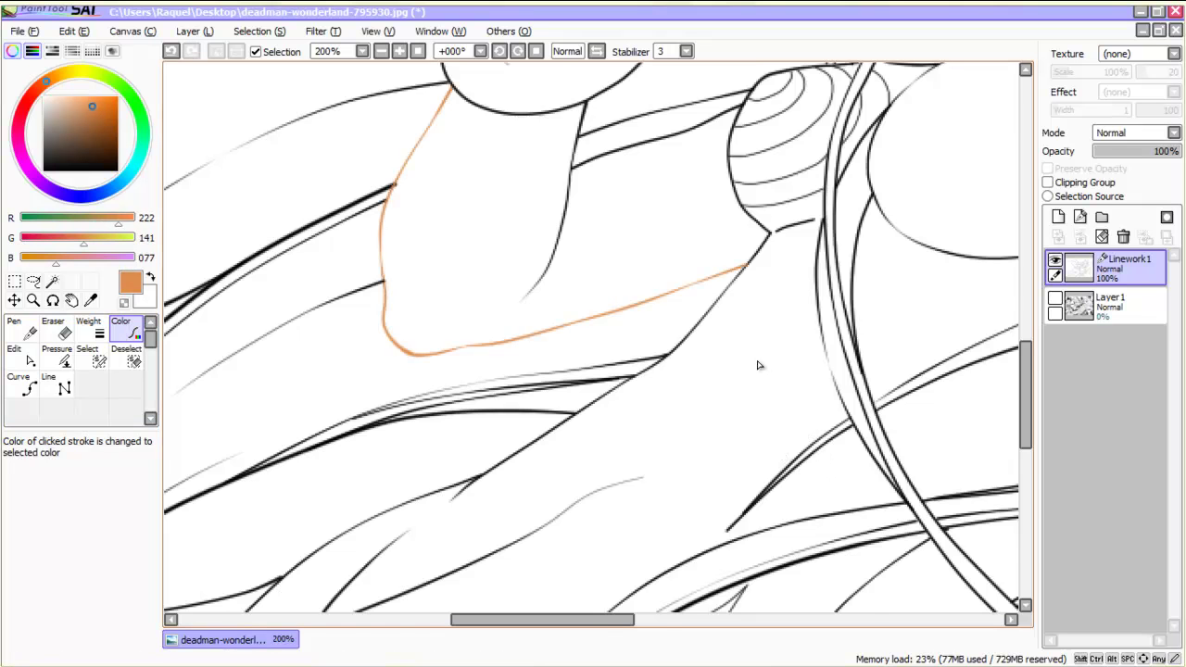
pyautogui.scroll(-2, 752, 375)
pyautogui.scroll(3, 736, 362)
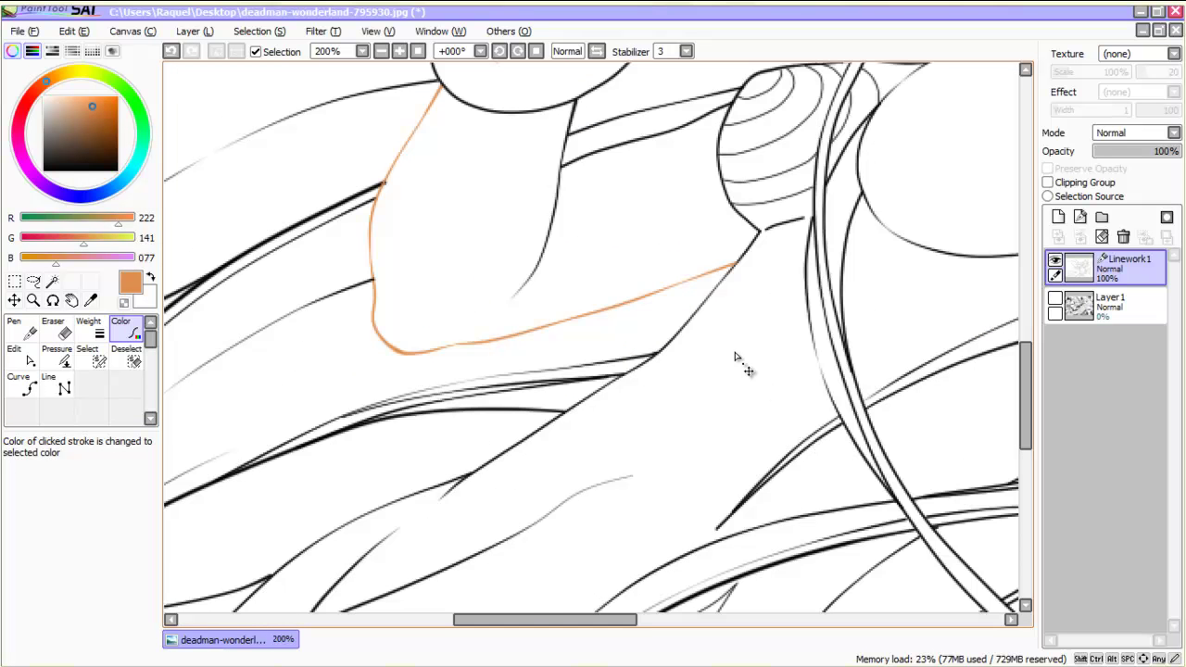
pyautogui.press('ctrl')
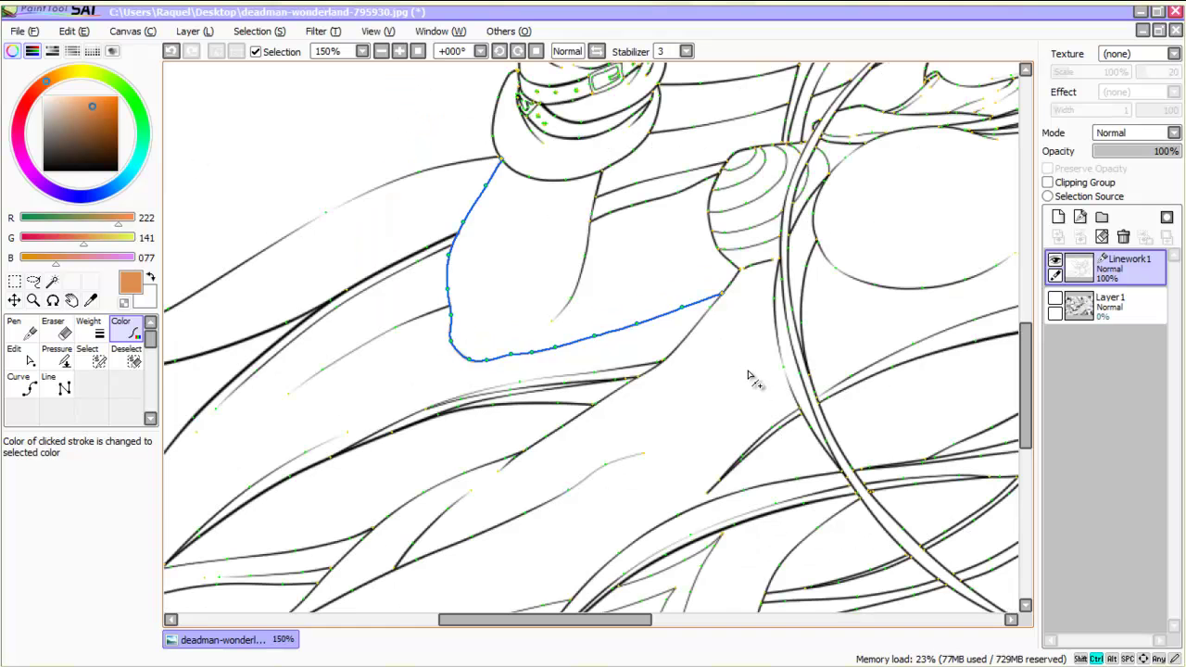
pyautogui.scroll(-2, 755, 381)
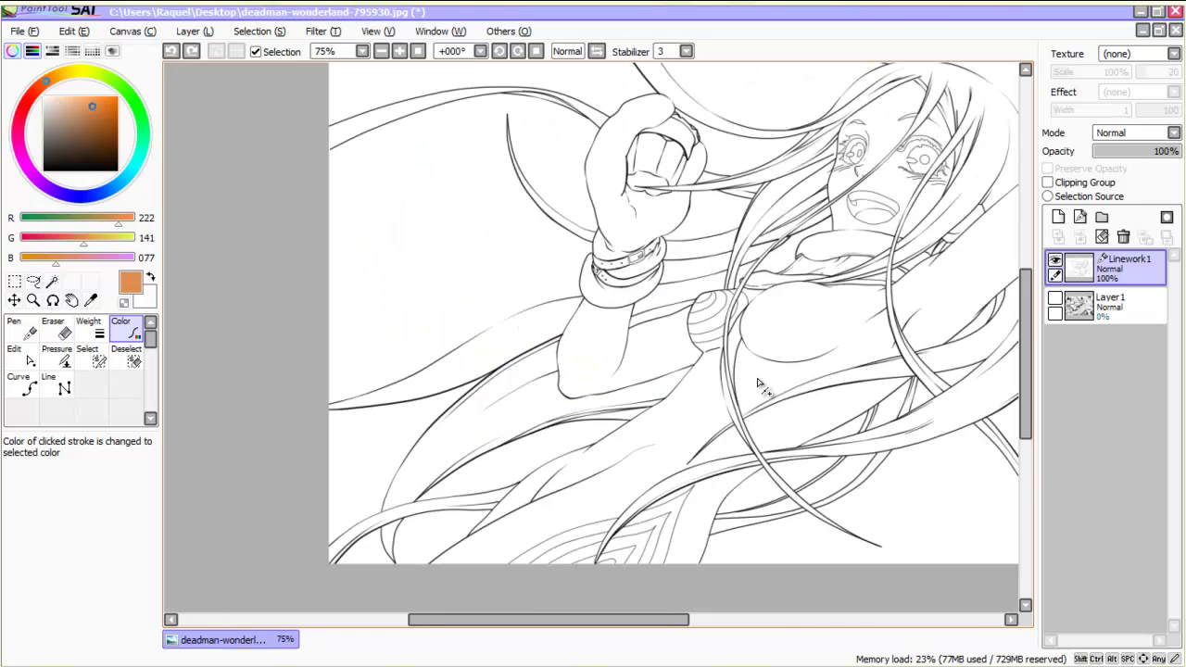
# Step: Examine the line art across the whole drawing, from the lower hair and body contours up to the face and fist
pyautogui.hscroll(2, 762, 389)
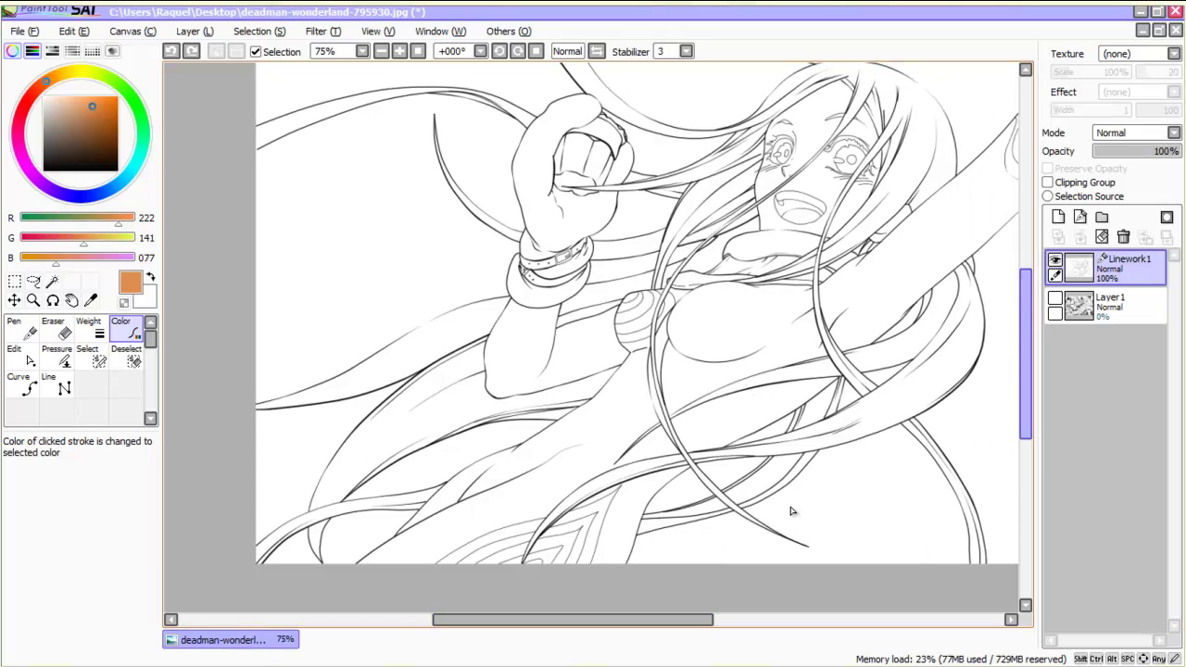
pyautogui.scroll(3, 792, 513)
pyautogui.scroll(1, 811, 513)
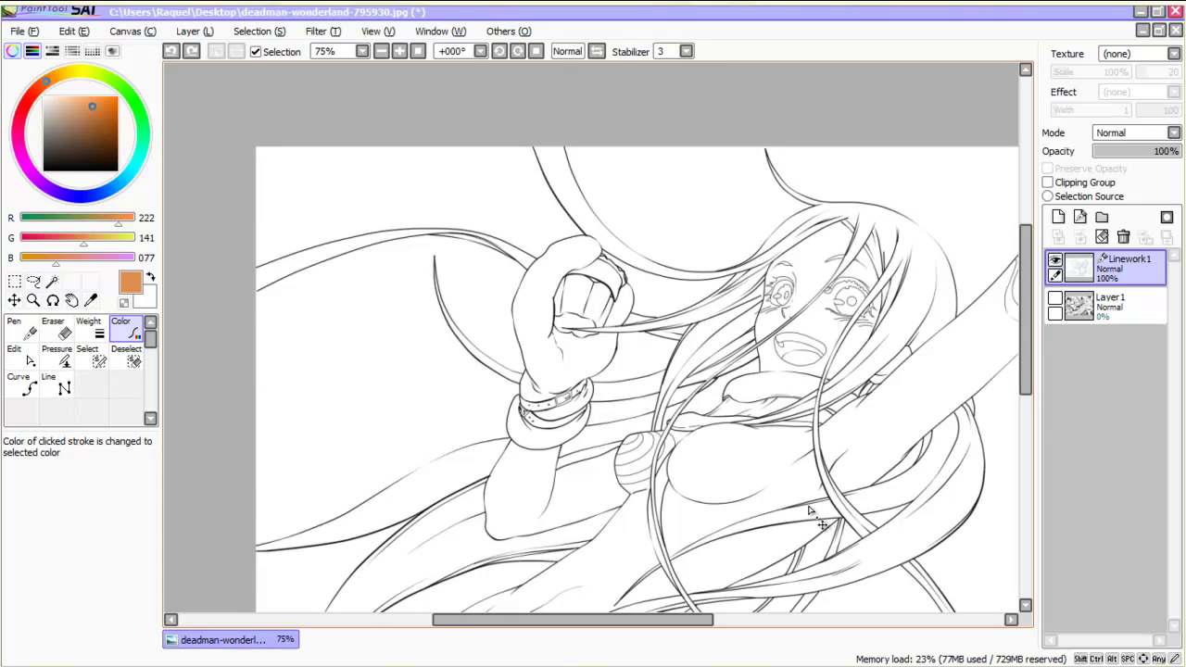
pyautogui.scroll(-1, 790, 480)
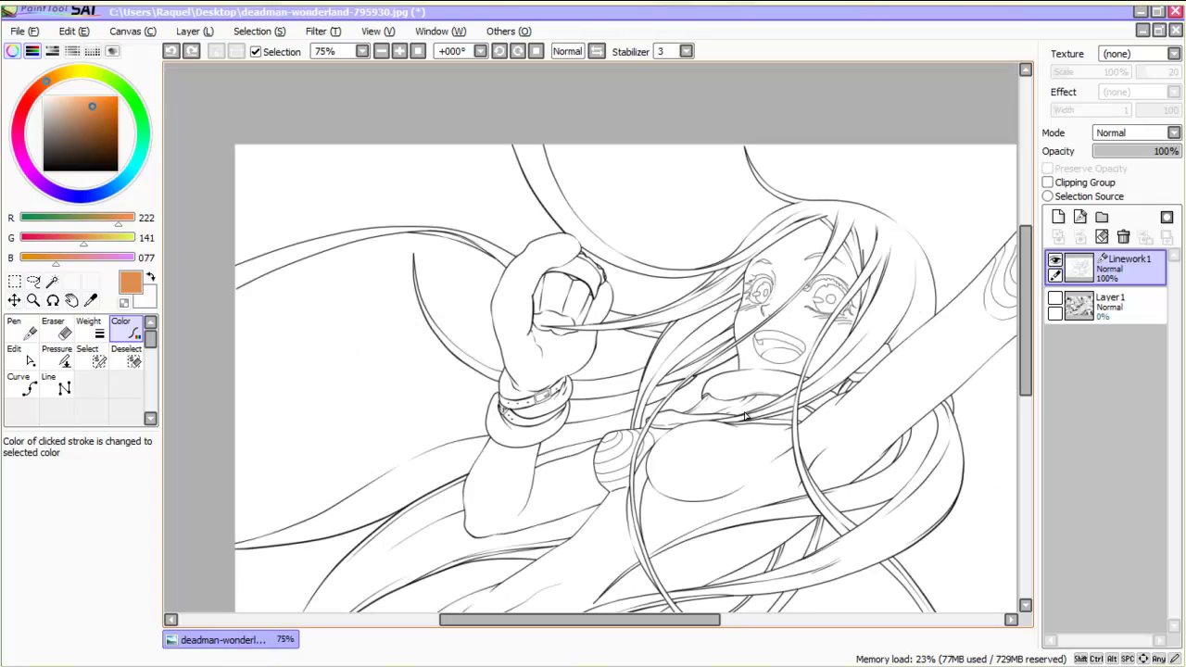
pyautogui.moveTo(686, 620)
pyautogui.mouseDown()
pyautogui.moveTo(734, 620)
pyautogui.moveTo(689, 620)
pyautogui.mouseUp()
pyautogui.scroll(-5, 645, 530)
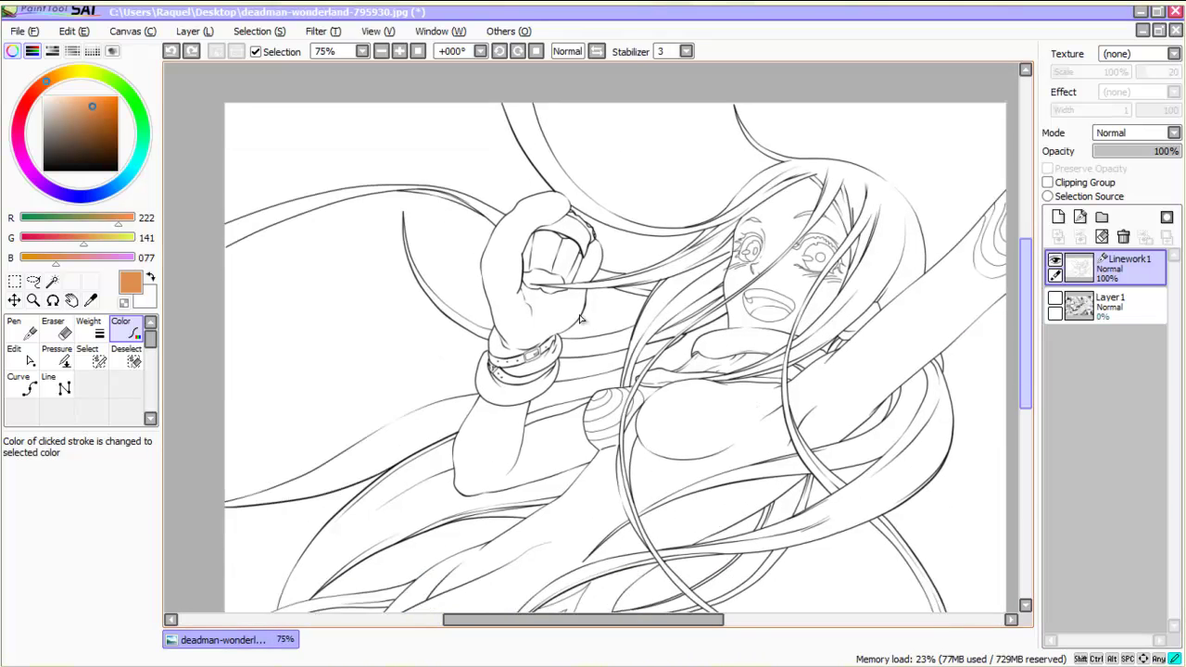
pyautogui.scroll(5, 519, 248)
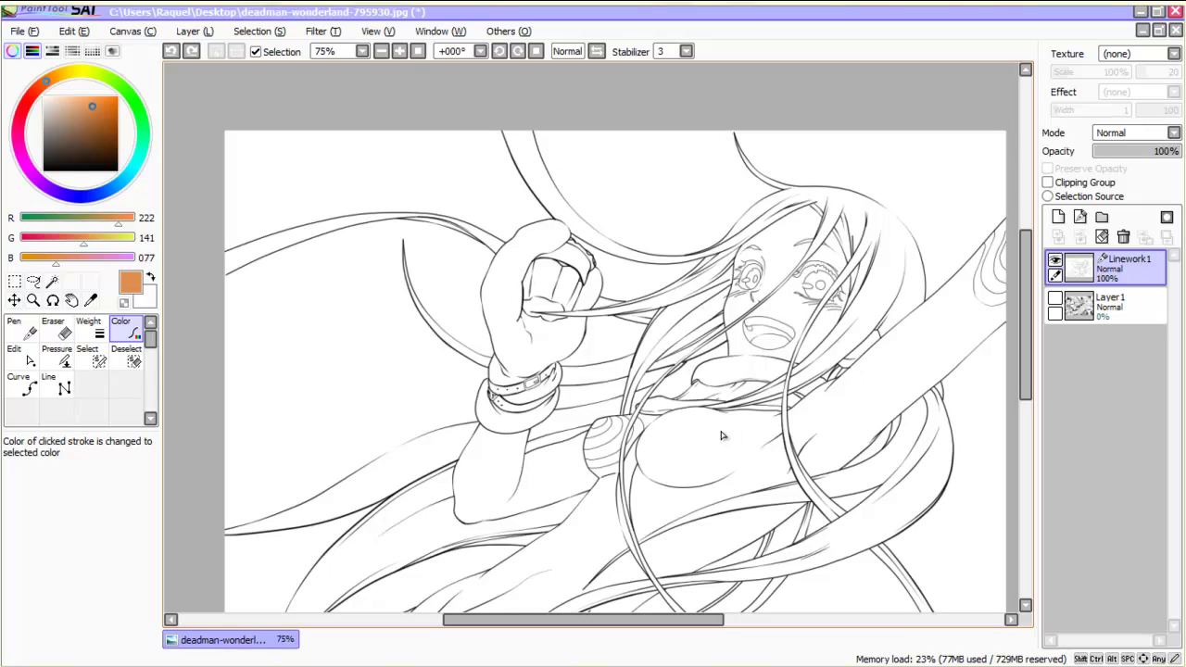
pyautogui.scroll(-1, 723, 435)
pyautogui.scroll(2, 721, 433)
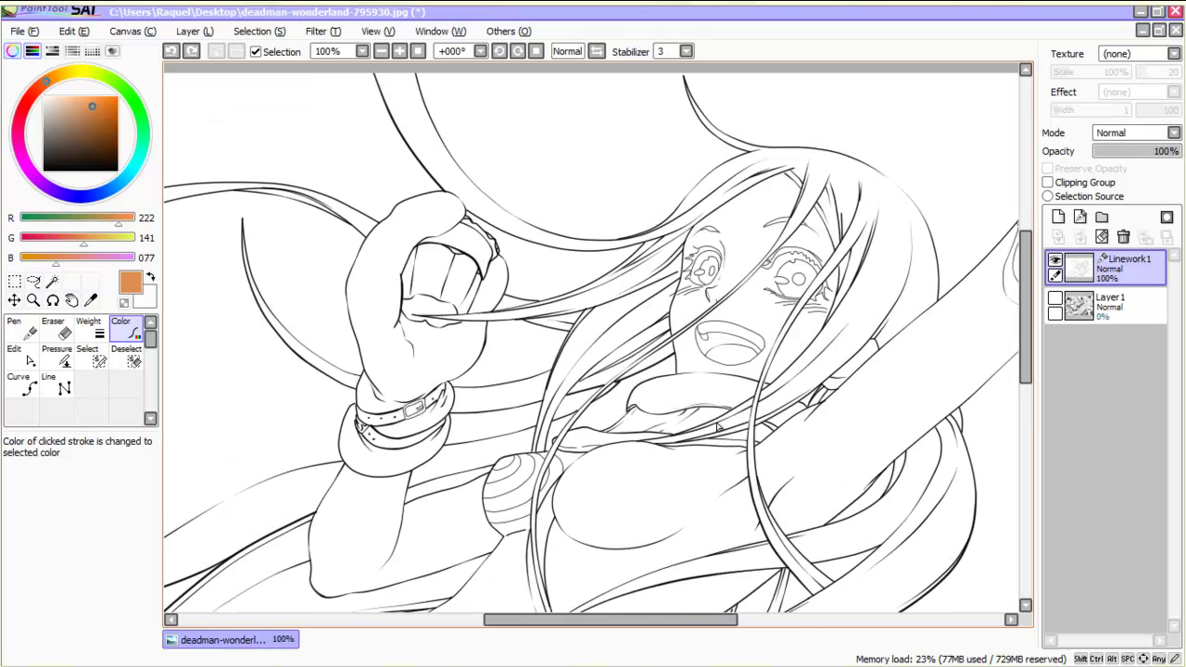
# Step: Switch back to the Pressure tool for the hair strands between the raised fist and the face
pyautogui.hotkey('ctrl', '+')
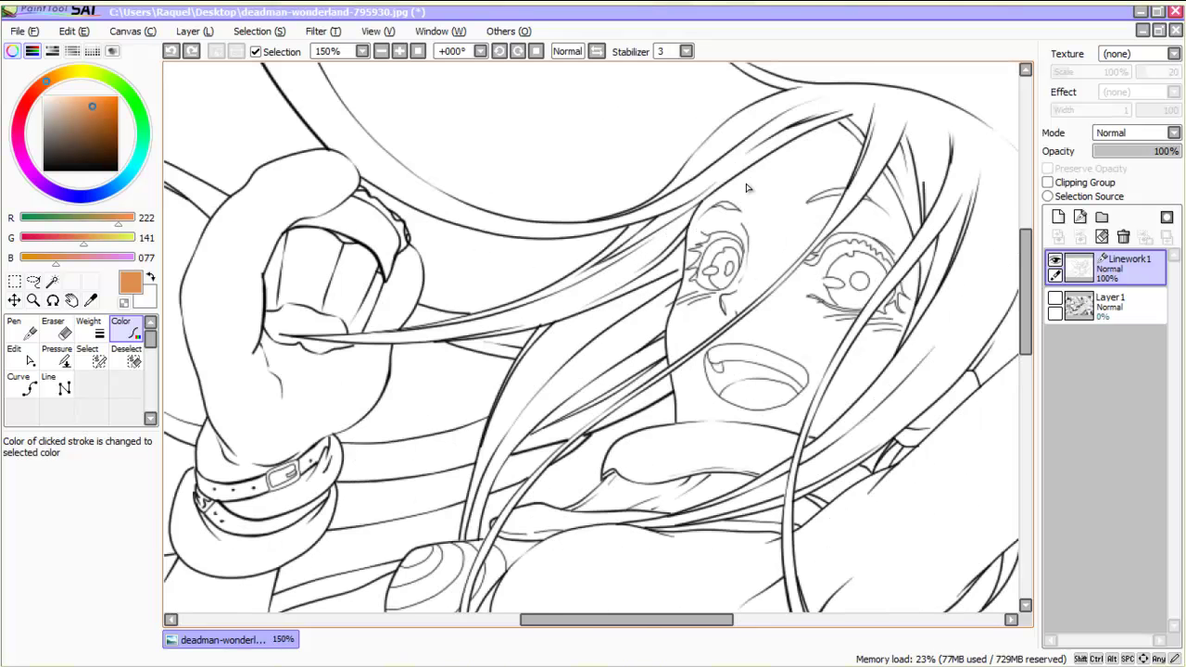
pyautogui.scroll(1, 722, 230)
pyautogui.click(58, 357)
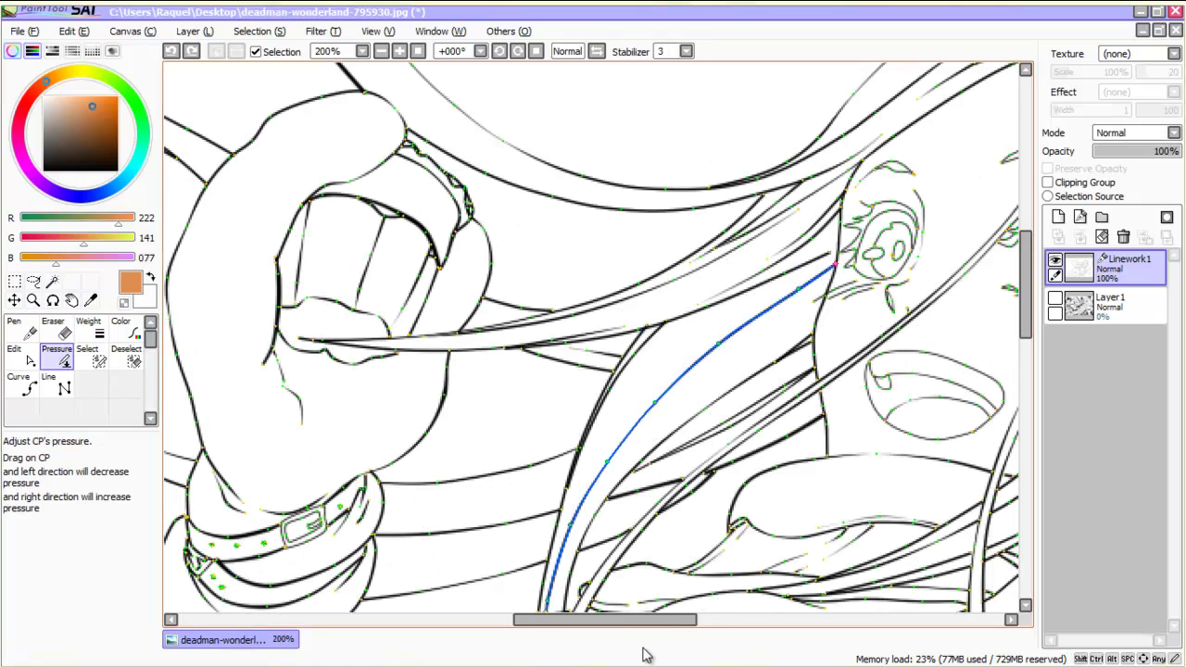